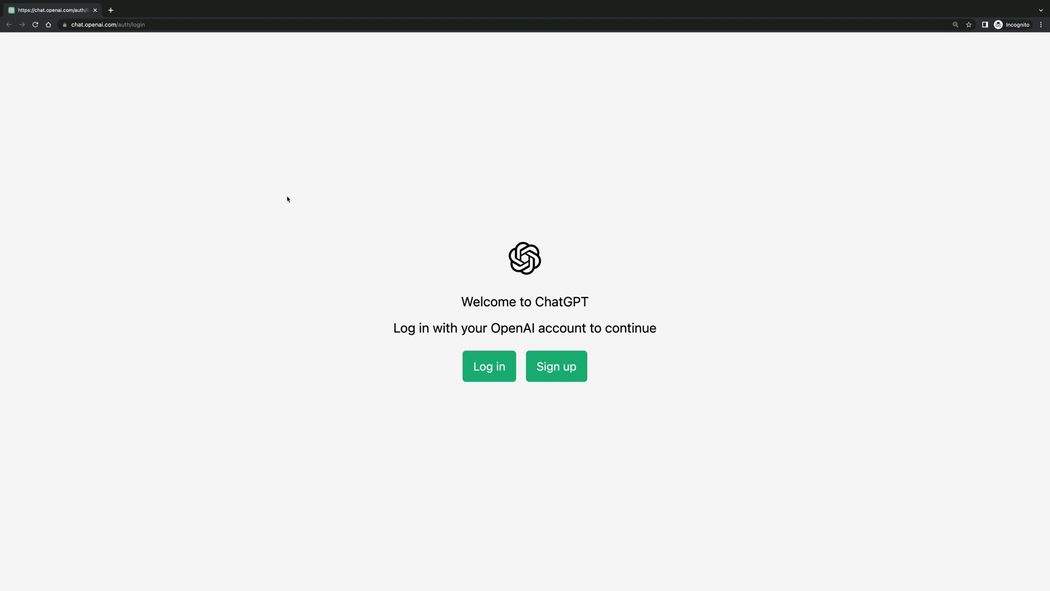
View the account sign-up form from the ChatGPT welcome page, reloading as needed, and close the incognito window
{"action": "left_click", "coordinate": [573, 379]}
{"action": "scroll", "coordinate": [479, 420], "scroll_direction": "down", "scroll_amount": 1}
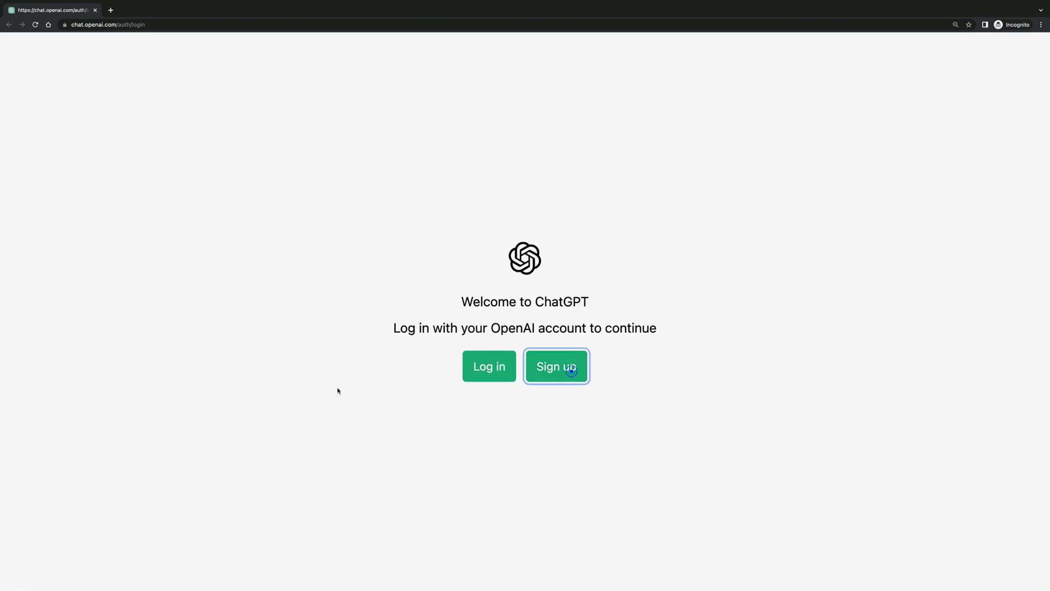
{"action": "left_click", "coordinate": [35, 25]}
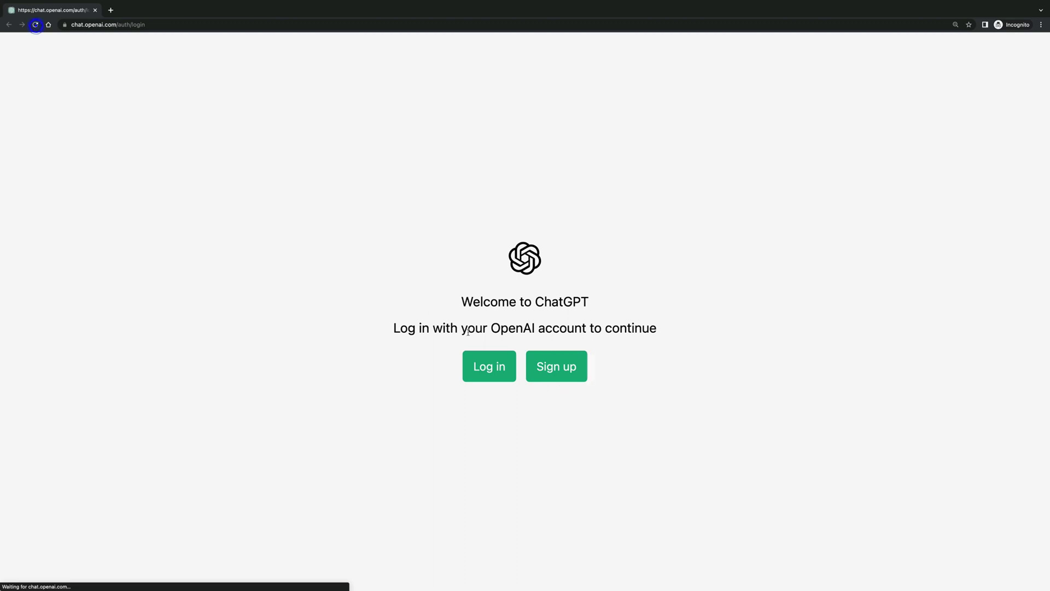
{"action": "left_click", "coordinate": [569, 374]}
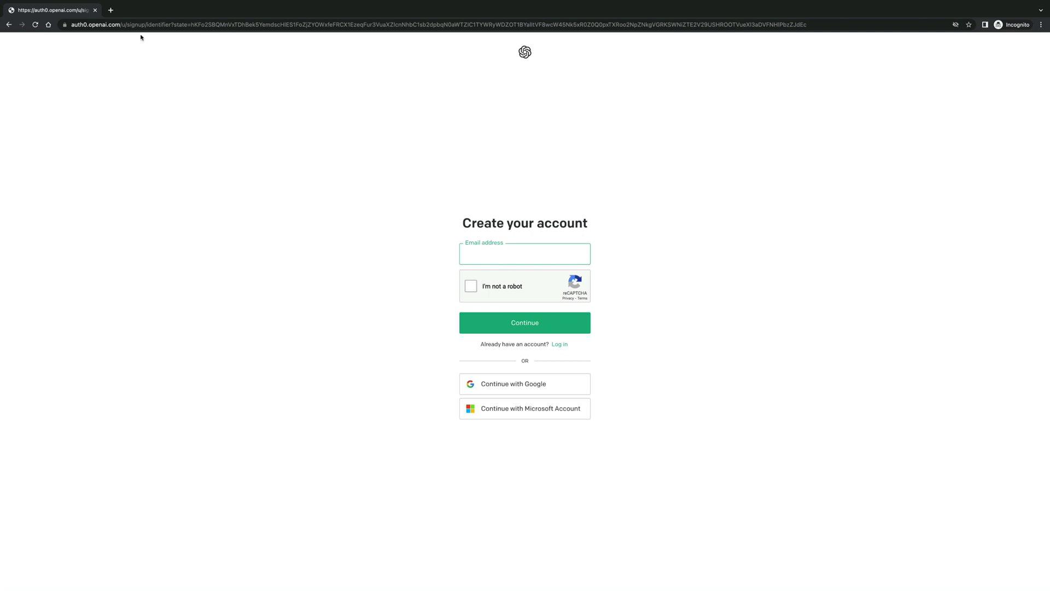
{"action": "left_click", "coordinate": [8, 25]}
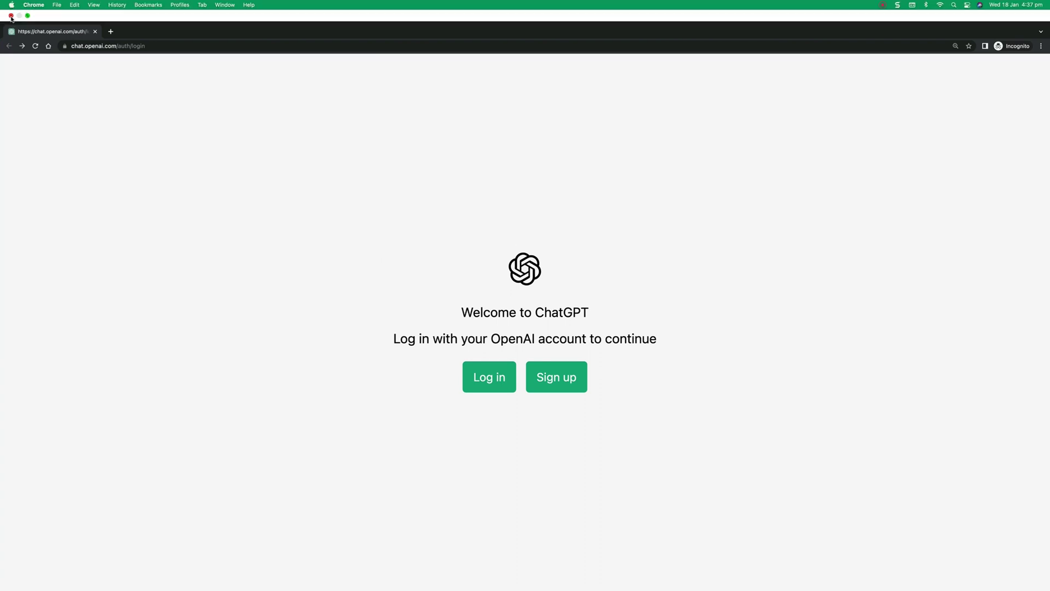
{"action": "left_click", "coordinate": [11, 16]}
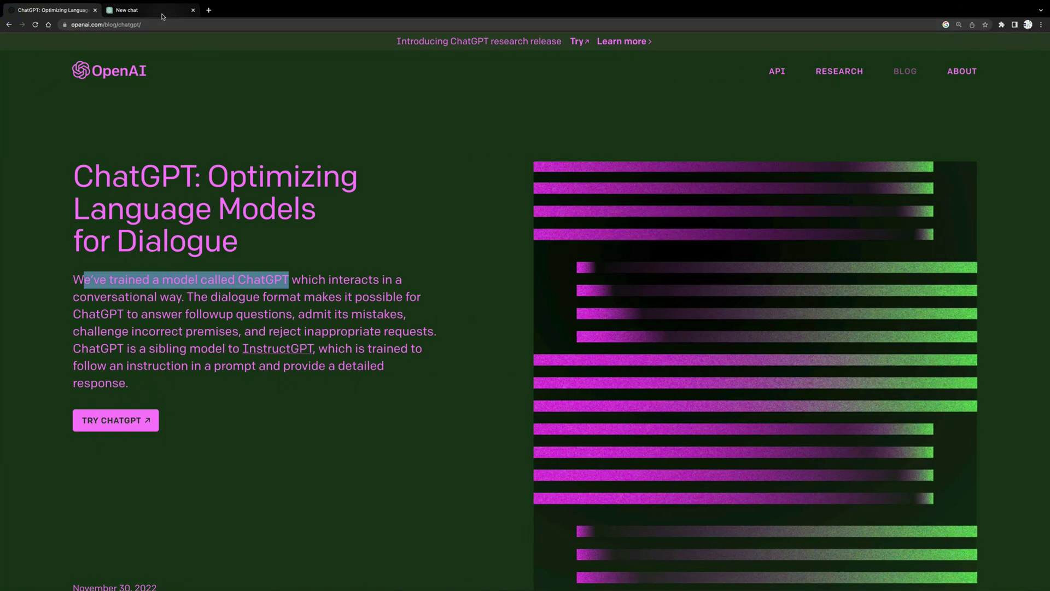
Switch to the open ChatGPT chat page and set it to dark mode
{"action": "left_click", "coordinate": [161, 13]}
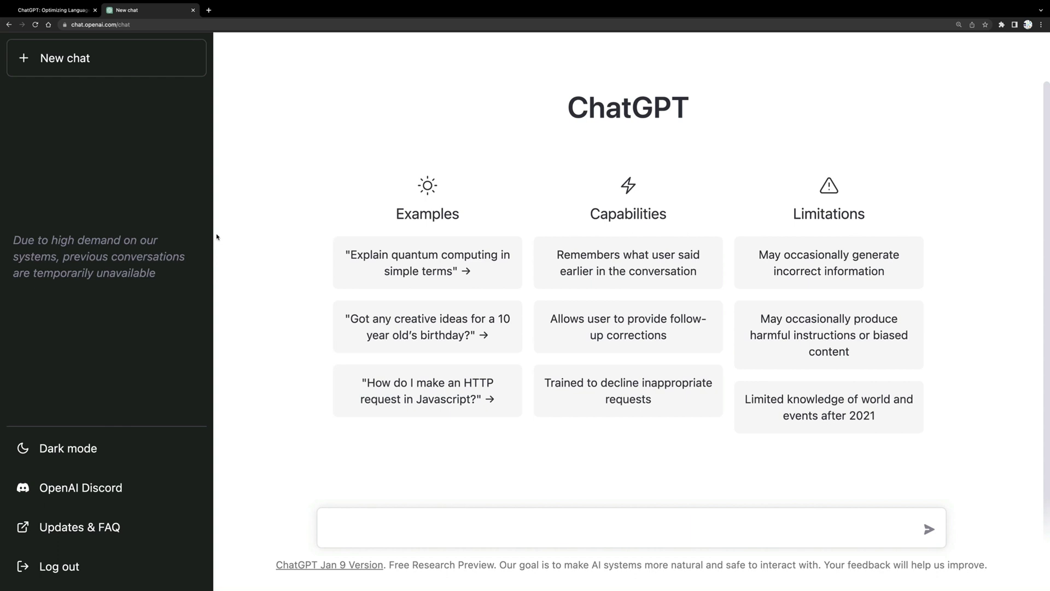
{"action": "left_click", "coordinate": [97, 455]}
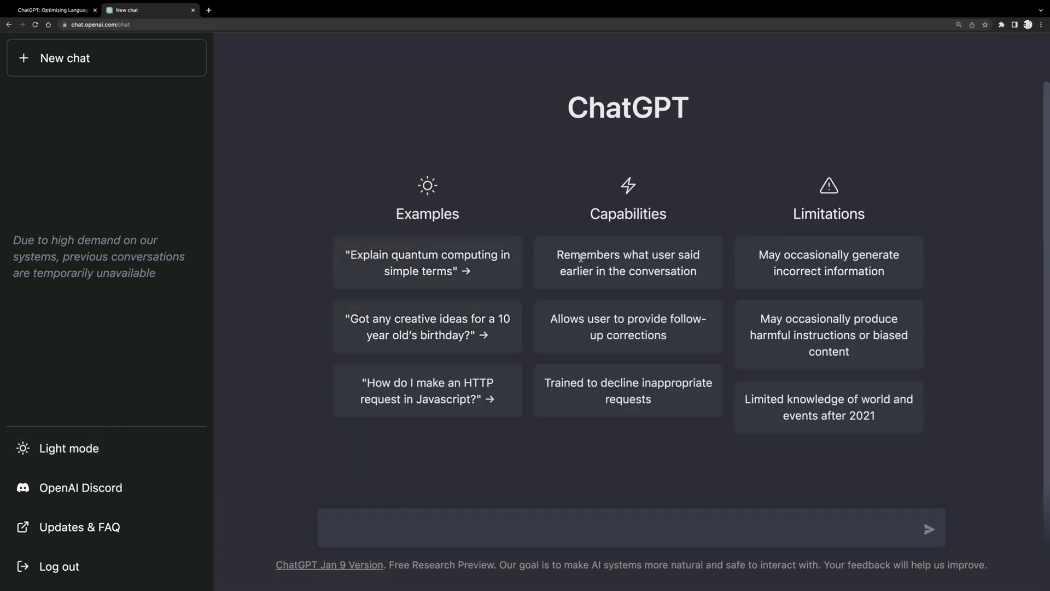
Examine the ChatGPT start page, reading through each listed capability and limitation
{"action": "left_click_drag", "start_coordinate": [589, 112], "coordinate": [671, 109]}
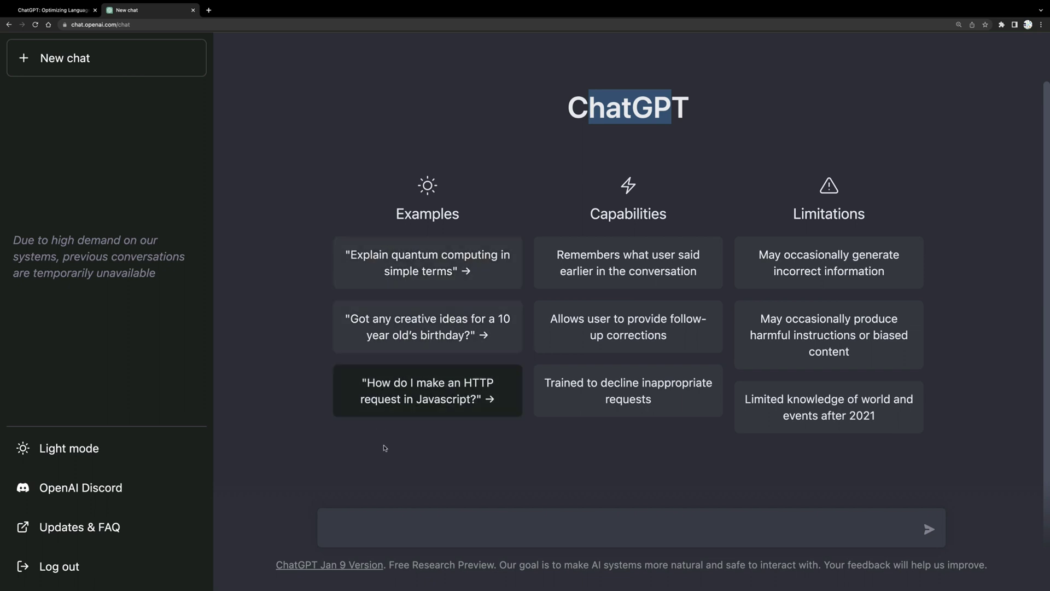
{"action": "left_click", "coordinate": [550, 523]}
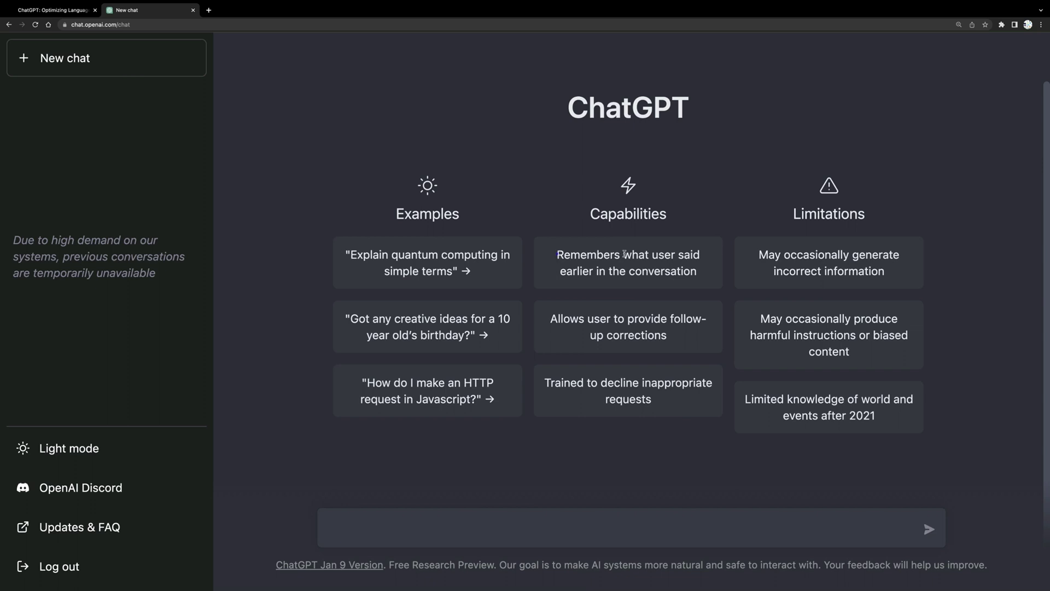
{"action": "left_click_drag", "start_coordinate": [557, 254], "coordinate": [700, 255]}
{"action": "left_click_drag", "start_coordinate": [559, 271], "coordinate": [697, 271]}
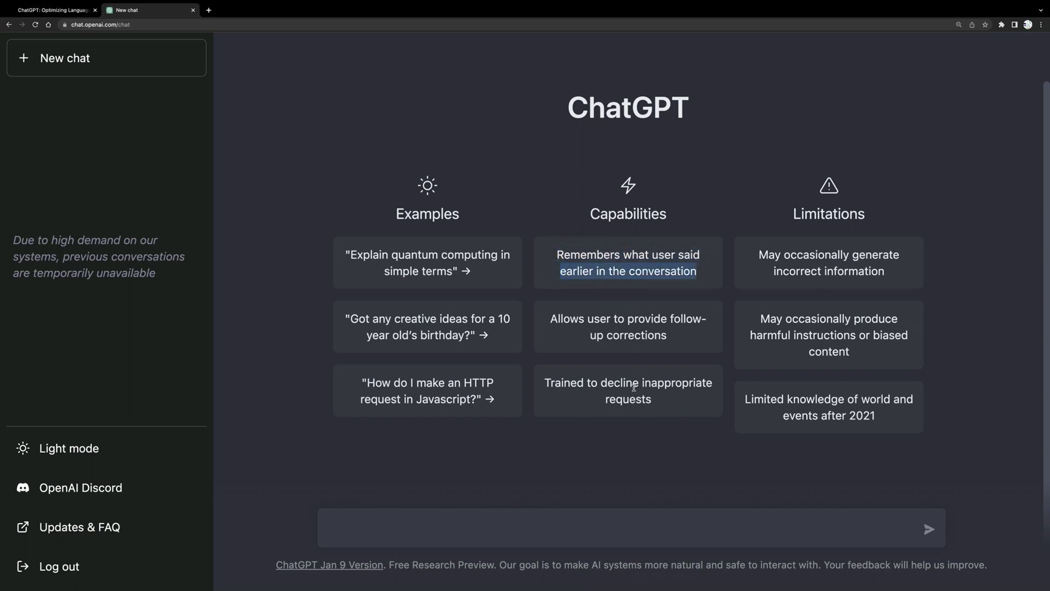
{"action": "left_click_drag", "start_coordinate": [674, 335], "coordinate": [551, 318]}
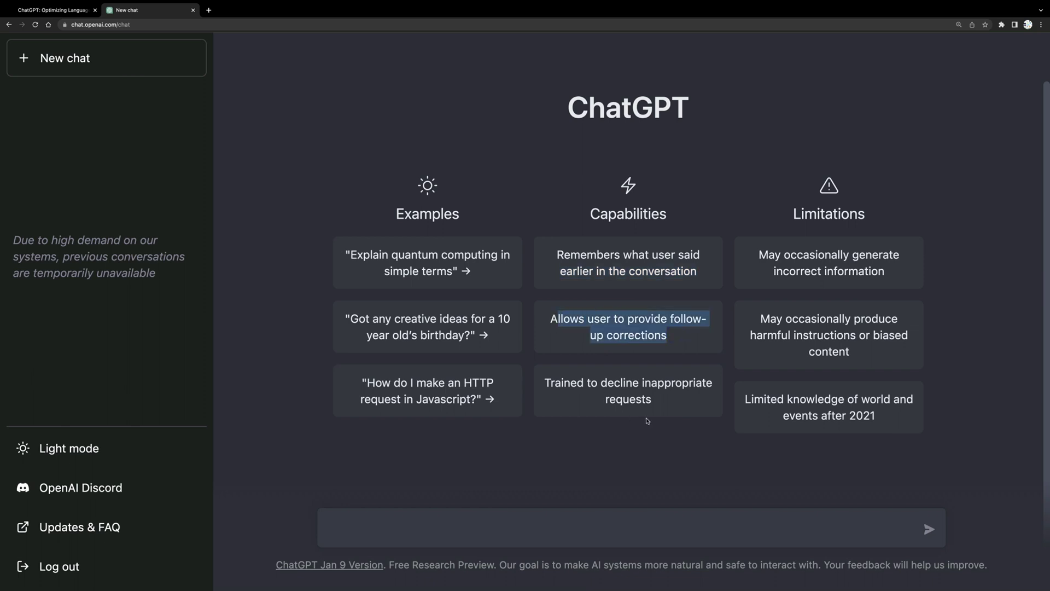
{"action": "left_click", "coordinate": [582, 383]}
{"action": "triple_click", "coordinate": [582, 383]}
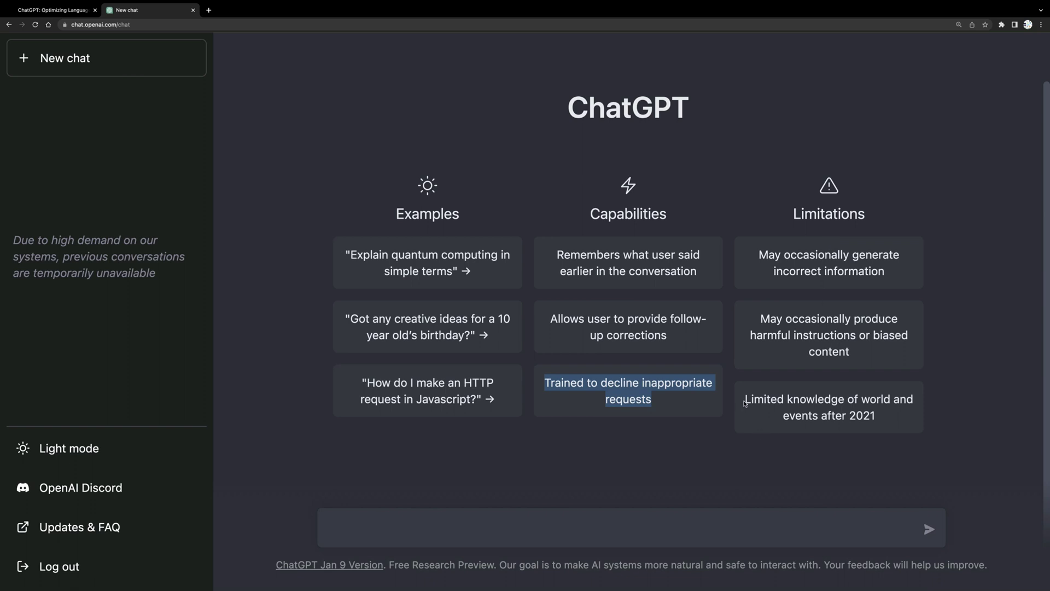
{"action": "left_click_drag", "start_coordinate": [745, 403], "coordinate": [873, 418]}
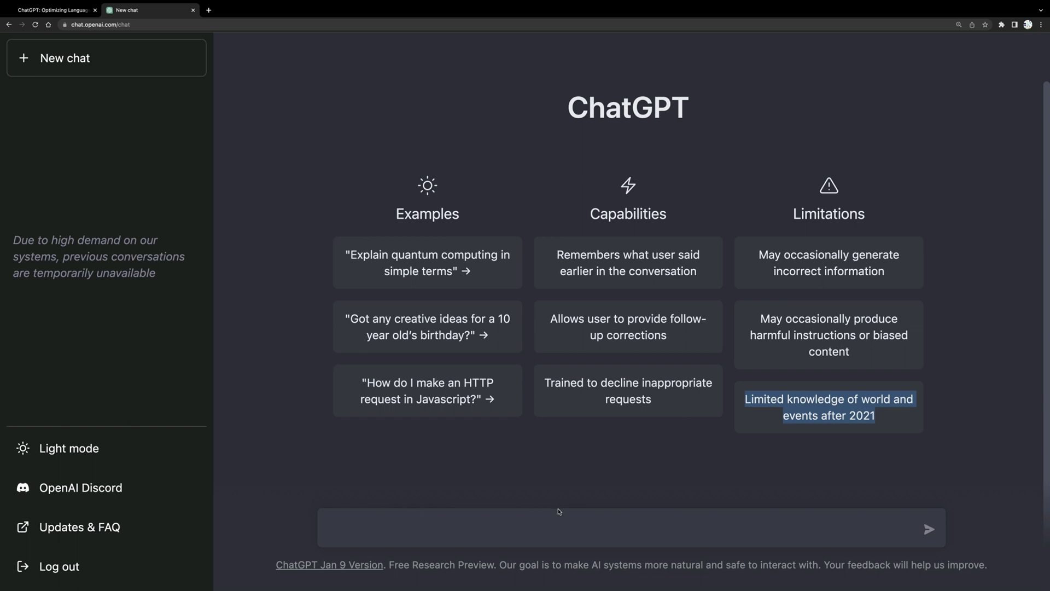
{"action": "left_click_drag", "start_coordinate": [755, 319], "coordinate": [857, 350]}
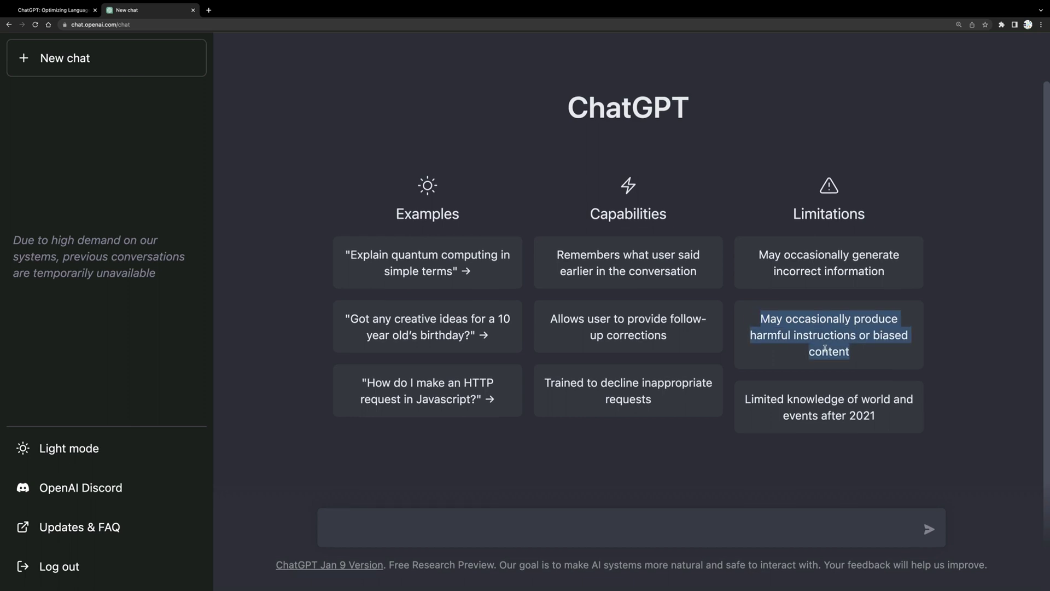
{"action": "left_click_drag", "start_coordinate": [768, 253], "coordinate": [815, 295]}
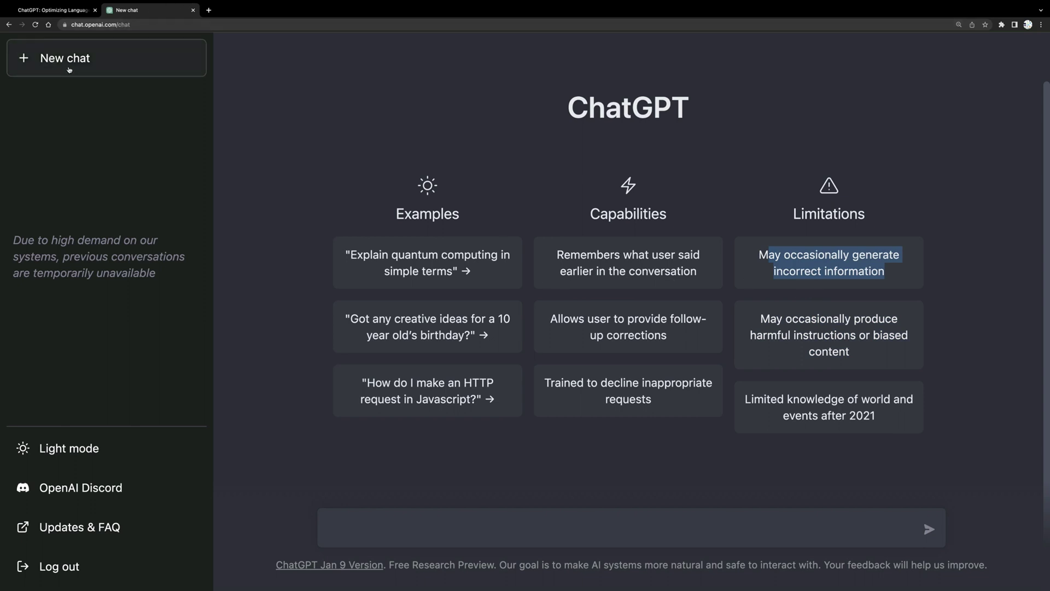
Ask ChatGPT "what programming language is the best to learn"
{"action": "left_click", "coordinate": [656, 529]}
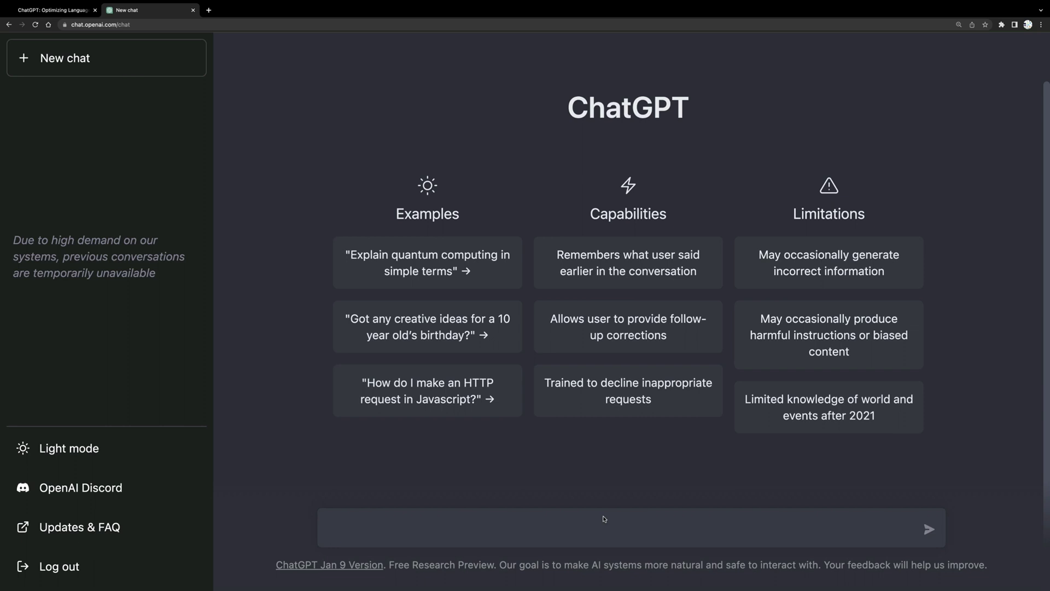
{"action": "type", "text": "what programming lan"}
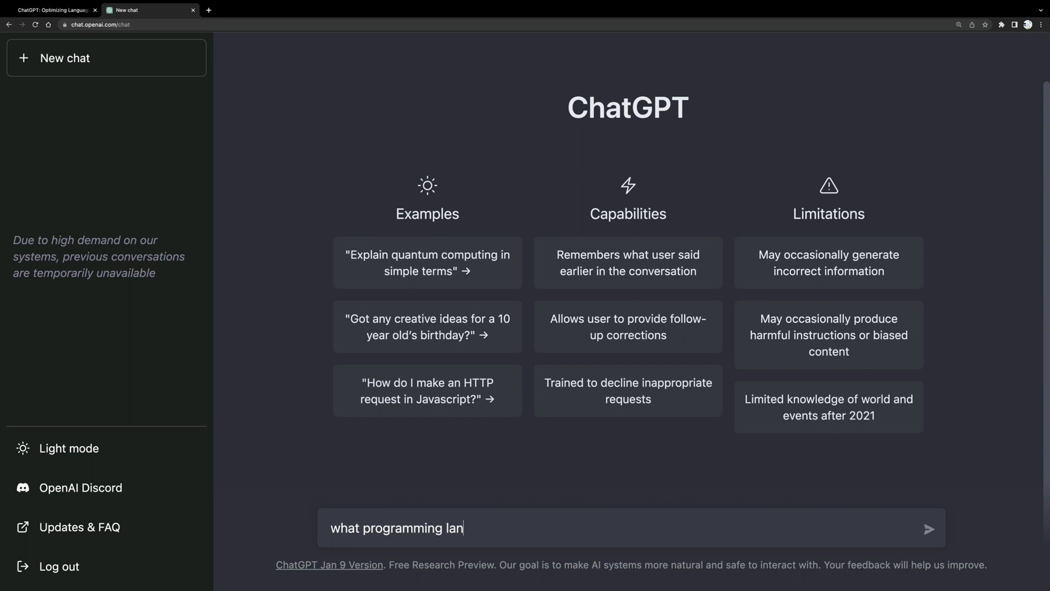
{"action": "type", "text": "guage is the best to learn"}
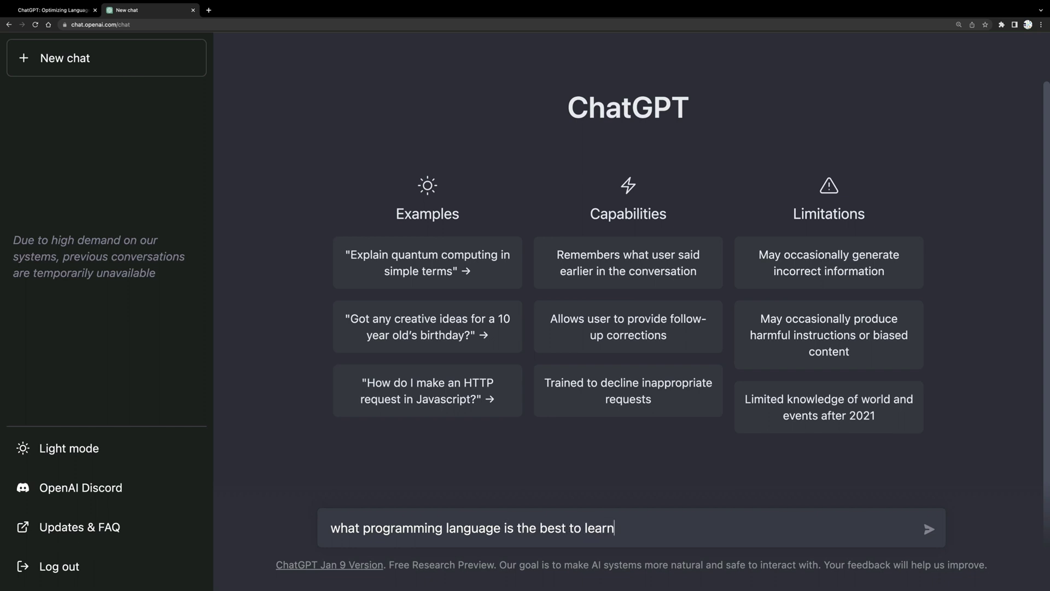
{"action": "key", "text": "Return"}
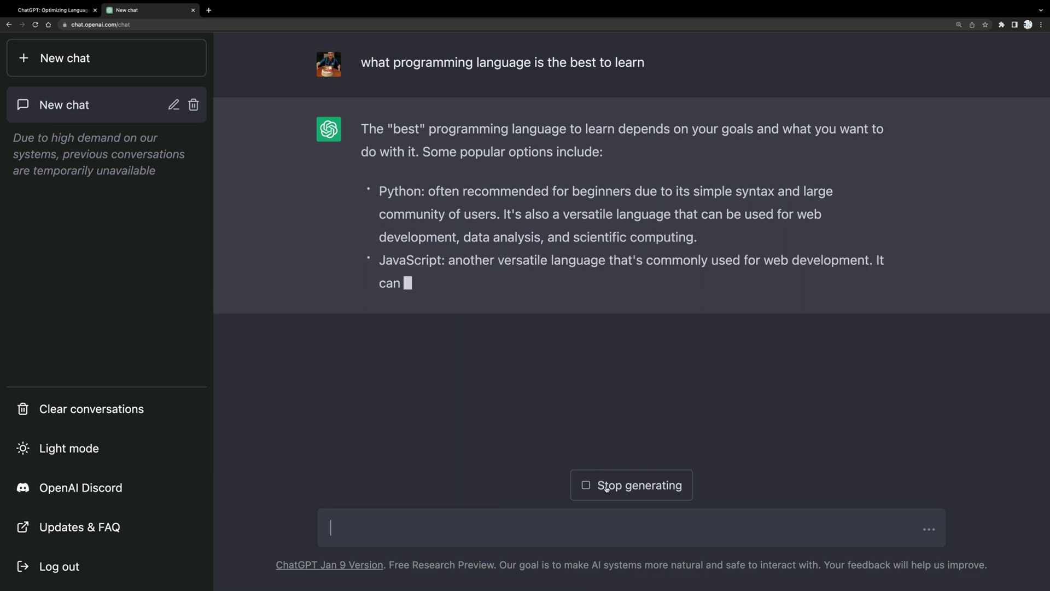
Stop the answer while it is being generated and regenerate it, doing this twice
{"action": "left_click", "coordinate": [624, 487]}
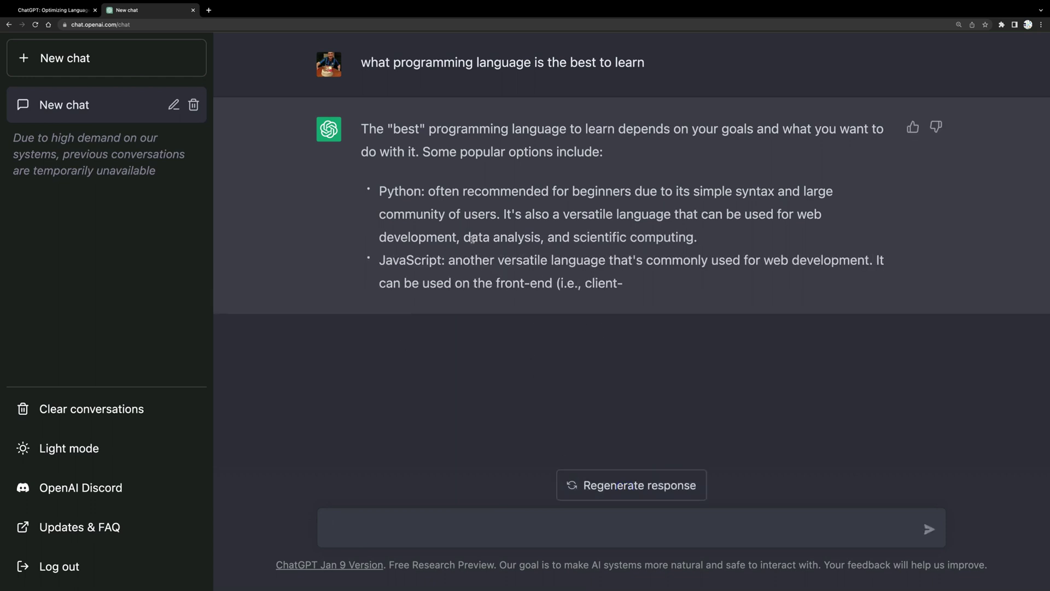
{"action": "left_click", "coordinate": [620, 487]}
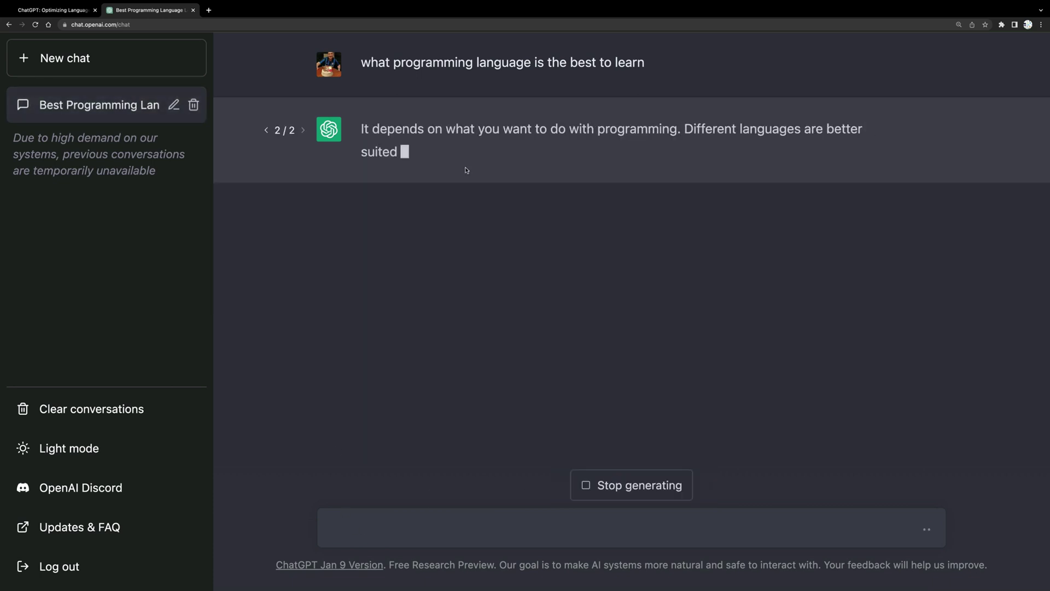
{"action": "left_click", "coordinate": [610, 490]}
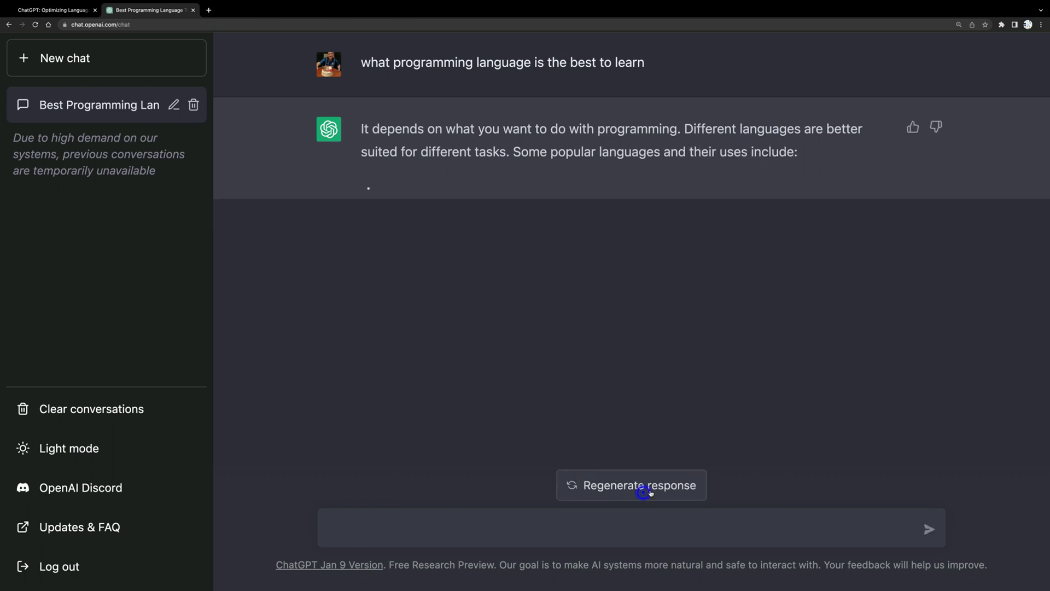
{"action": "left_click", "coordinate": [629, 492]}
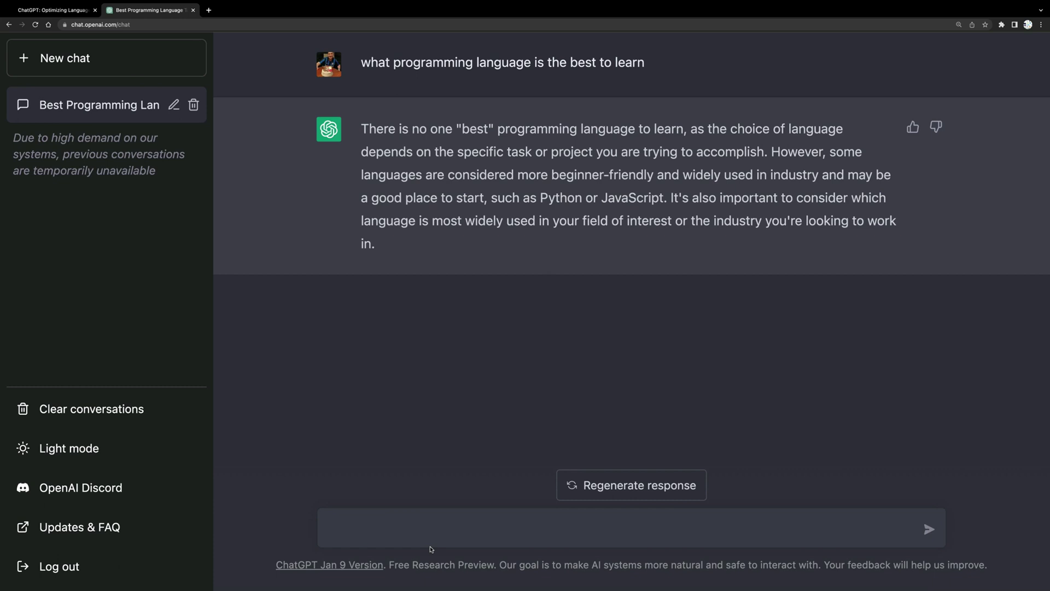
Read through the regenerated answer about programming languages and the question above it
{"action": "mouse_move", "coordinate": [383, 238]}
{"action": "left_click_drag", "start_coordinate": [371, 129], "coordinate": [399, 281]}
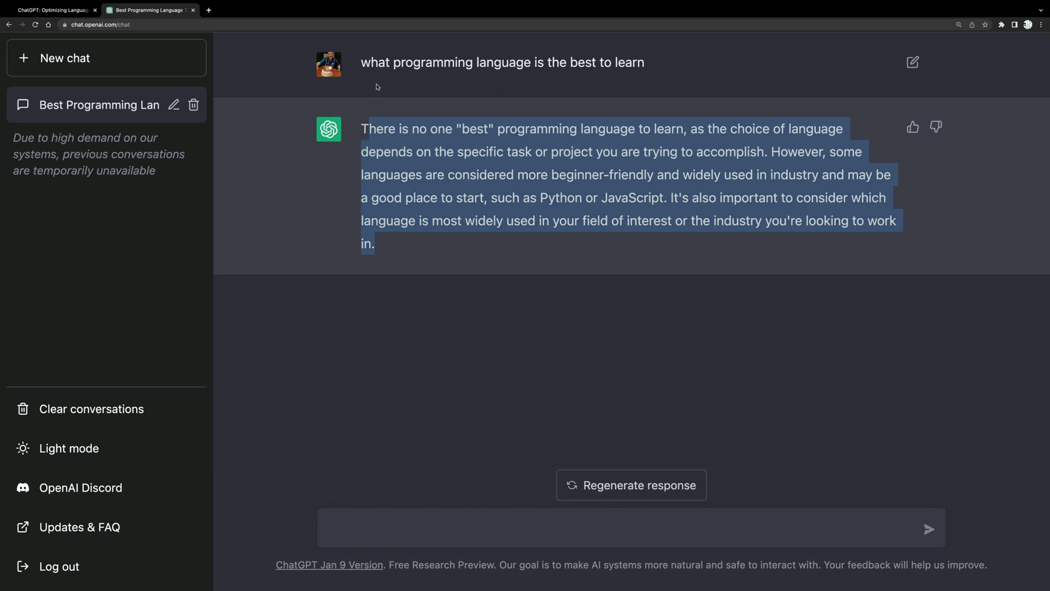
{"action": "left_click", "coordinate": [394, 131]}
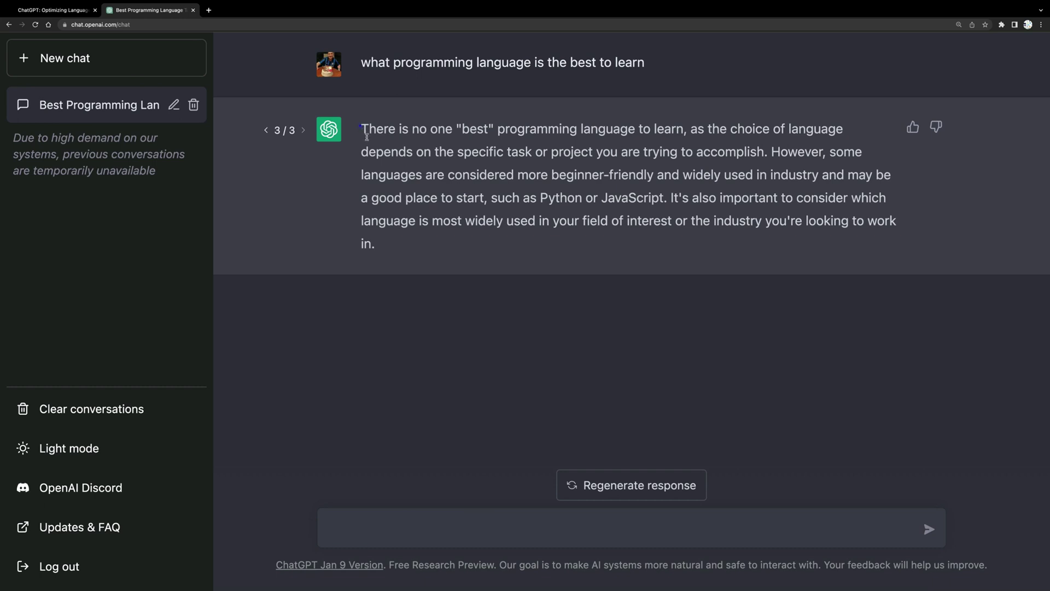
{"action": "left_click_drag", "start_coordinate": [360, 127], "coordinate": [388, 247]}
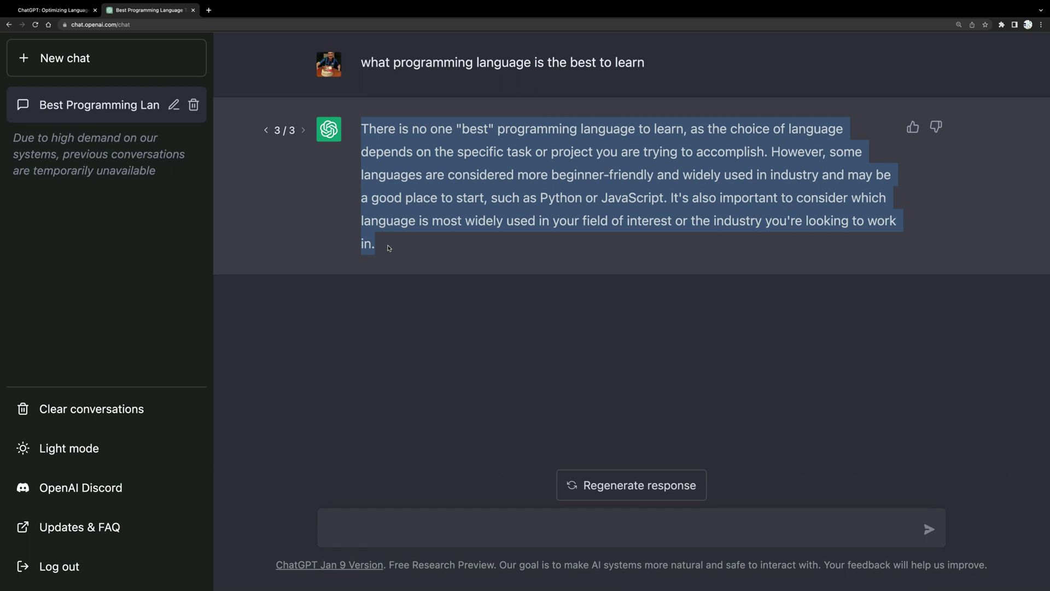
{"action": "left_click", "coordinate": [416, 244]}
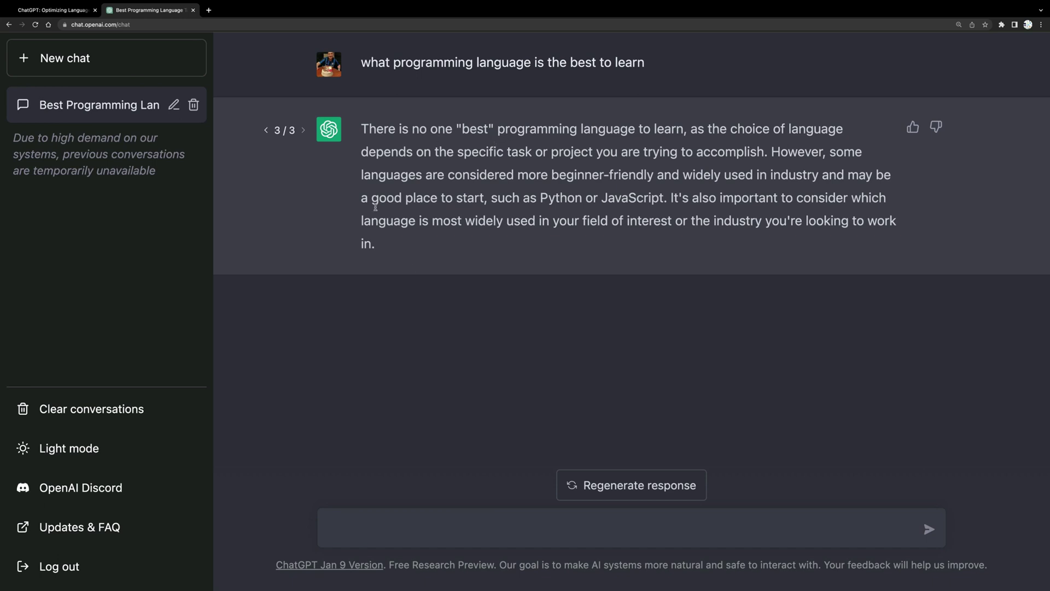
{"action": "triple_click", "coordinate": [403, 255]}
{"action": "left_click", "coordinate": [435, 272]}
{"action": "left_click", "coordinate": [214, 116]}
{"action": "left_click_drag", "start_coordinate": [376, 64], "coordinate": [646, 63]}
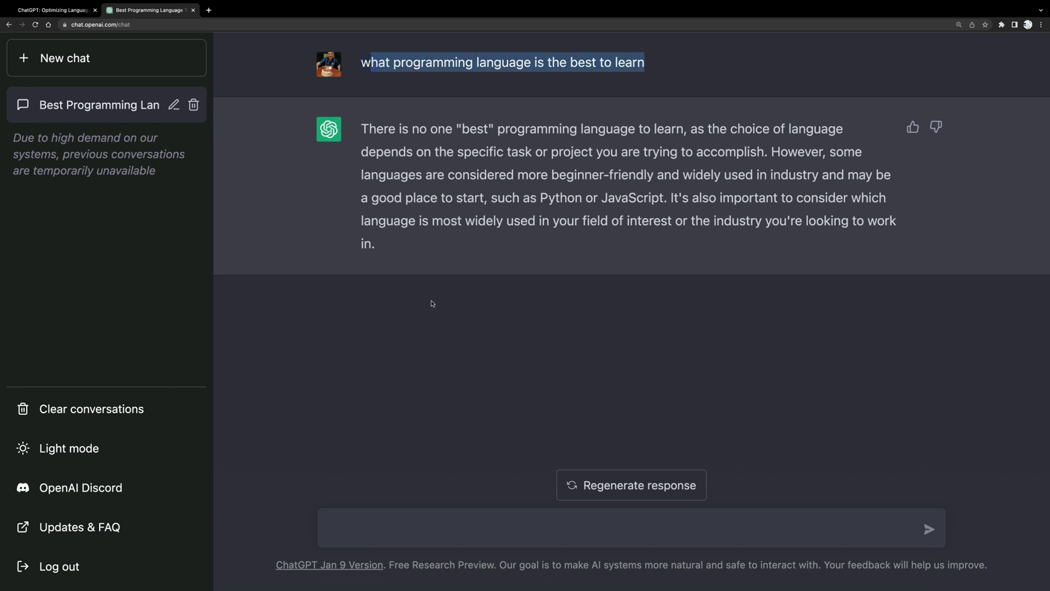
Start a new chat and make its message field ready for input
{"action": "left_click", "coordinate": [24, 59]}
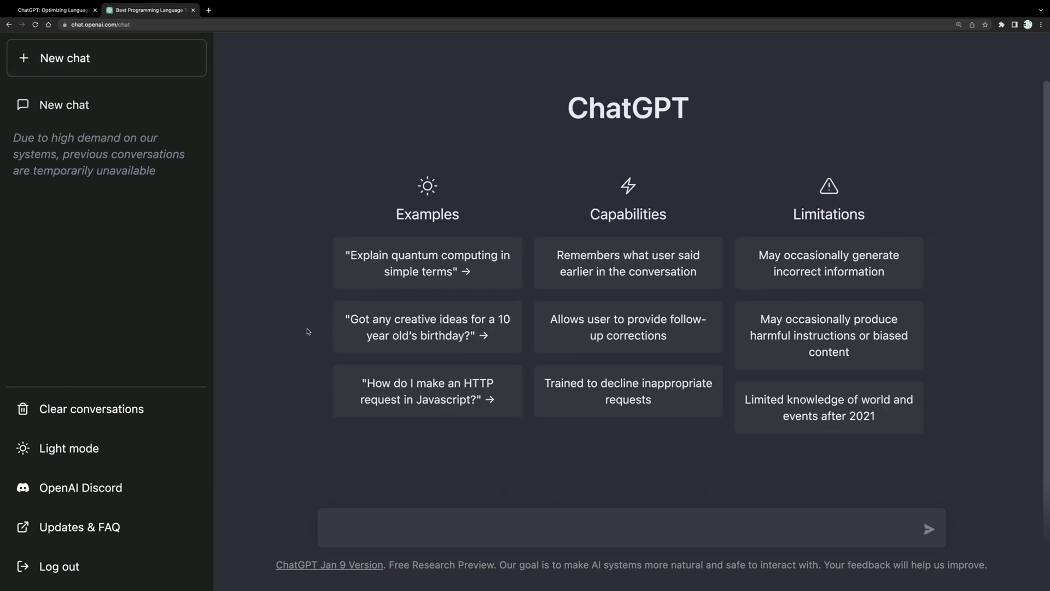
{"action": "left_click", "coordinate": [610, 529]}
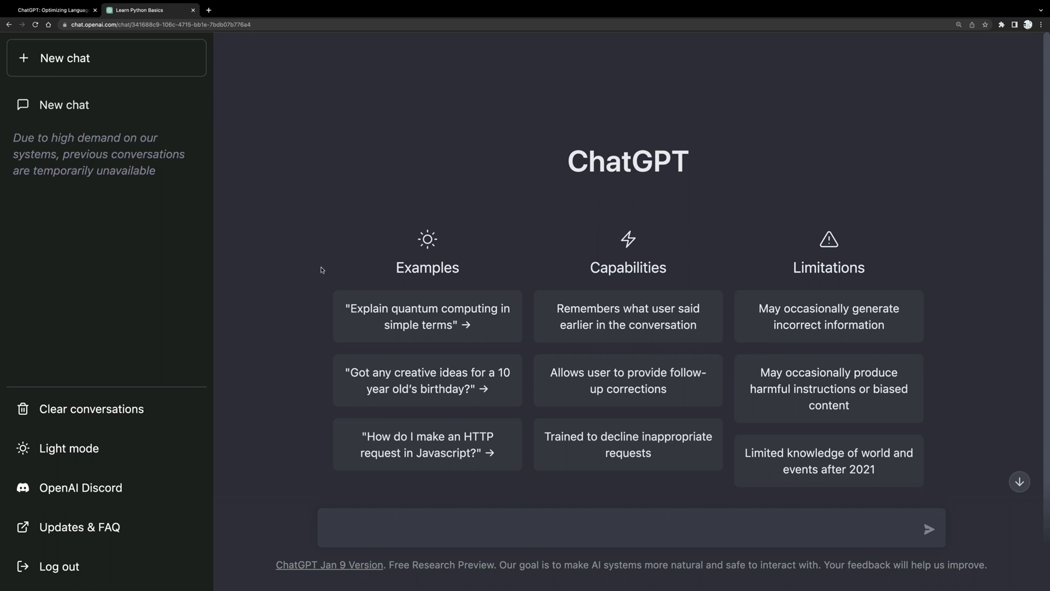
View and close the OpenAI Discord invitation page, and bring up the confirmation for clearing conversations
{"action": "left_click", "coordinate": [102, 492]}
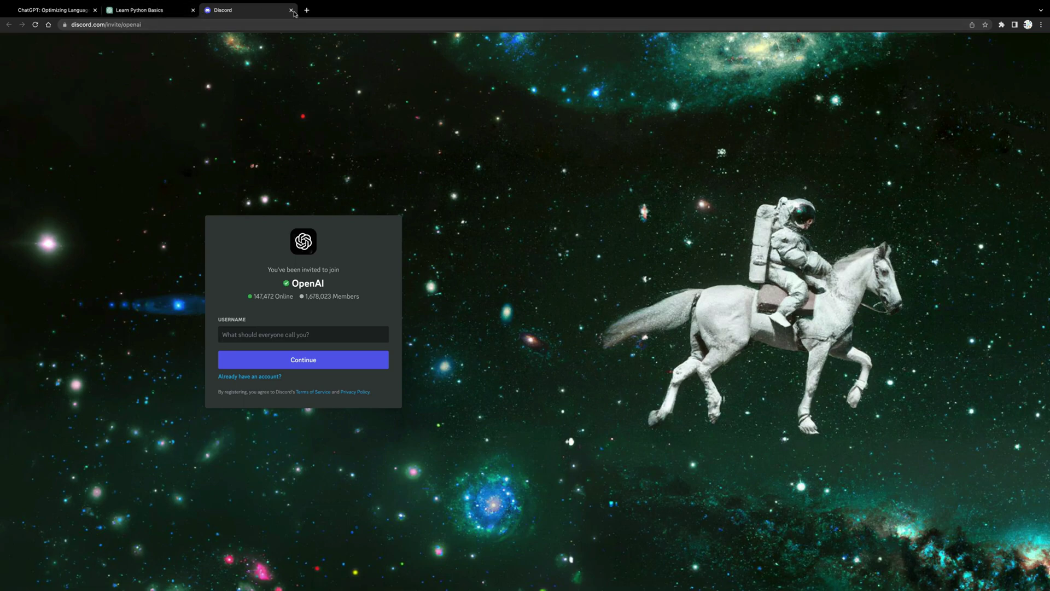
{"action": "left_click", "coordinate": [291, 10]}
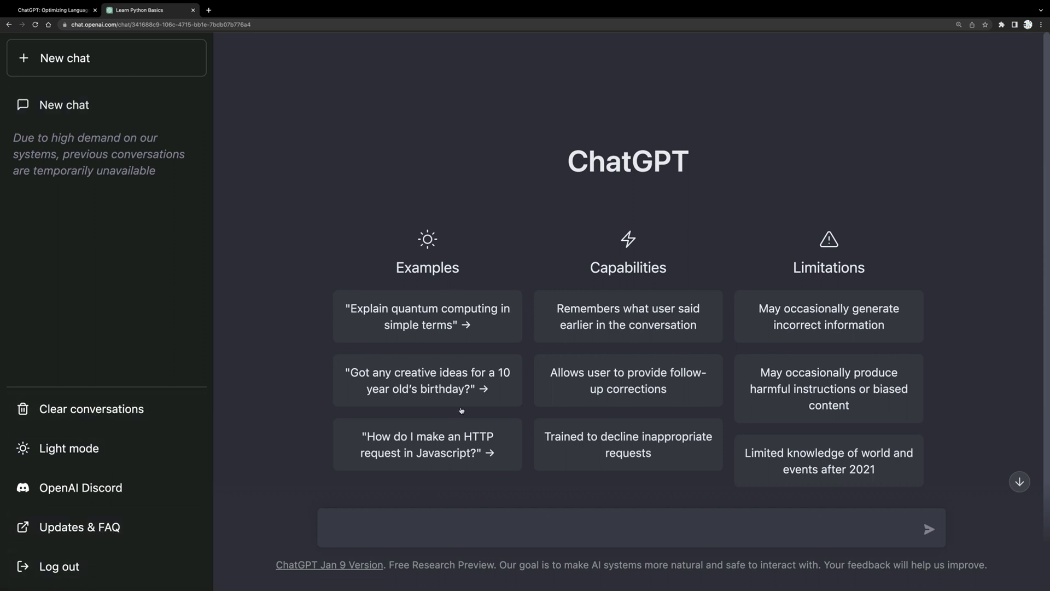
{"action": "left_click", "coordinate": [129, 417]}
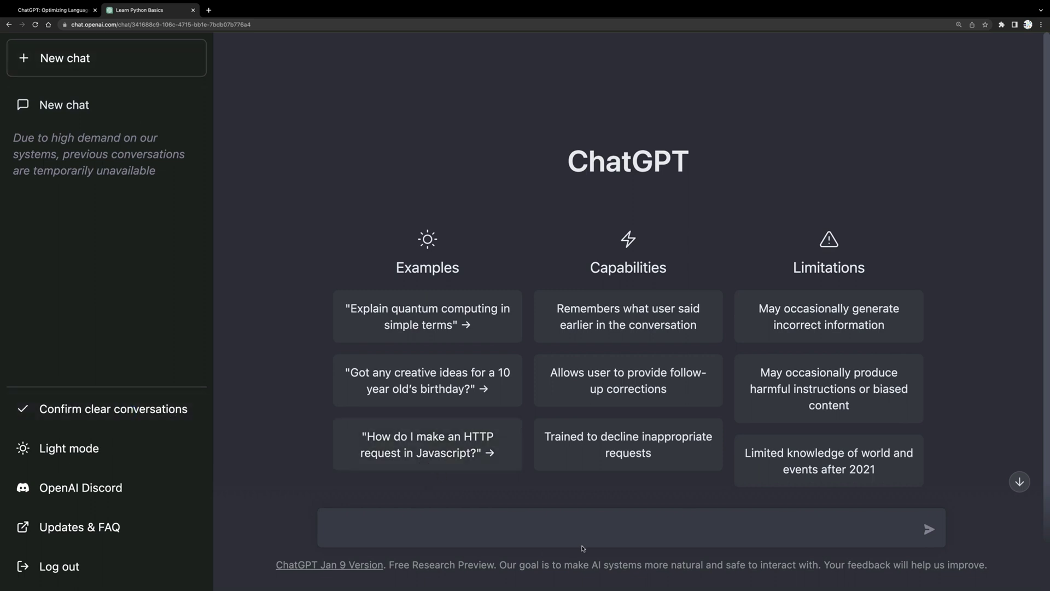
Send the message "I want to learn Python, give me a short list of the basic Python features"
{"action": "left_click", "coordinate": [573, 523]}
{"action": "type", "text": "want to learn Python."}
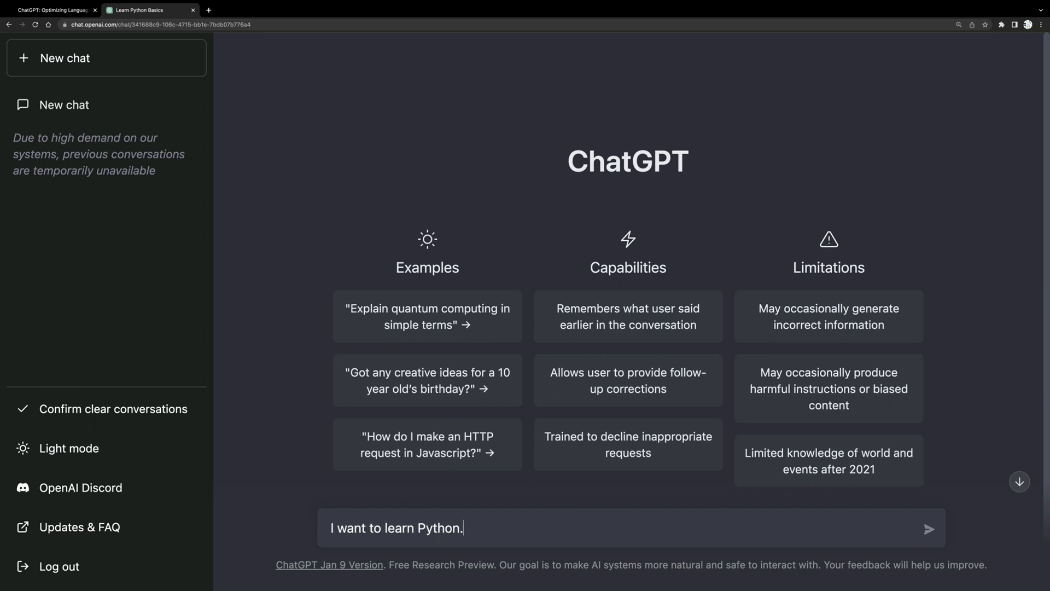
{"action": "key", "text": "BackSpace"}
{"action": "type", "text": ", give me a short list"}
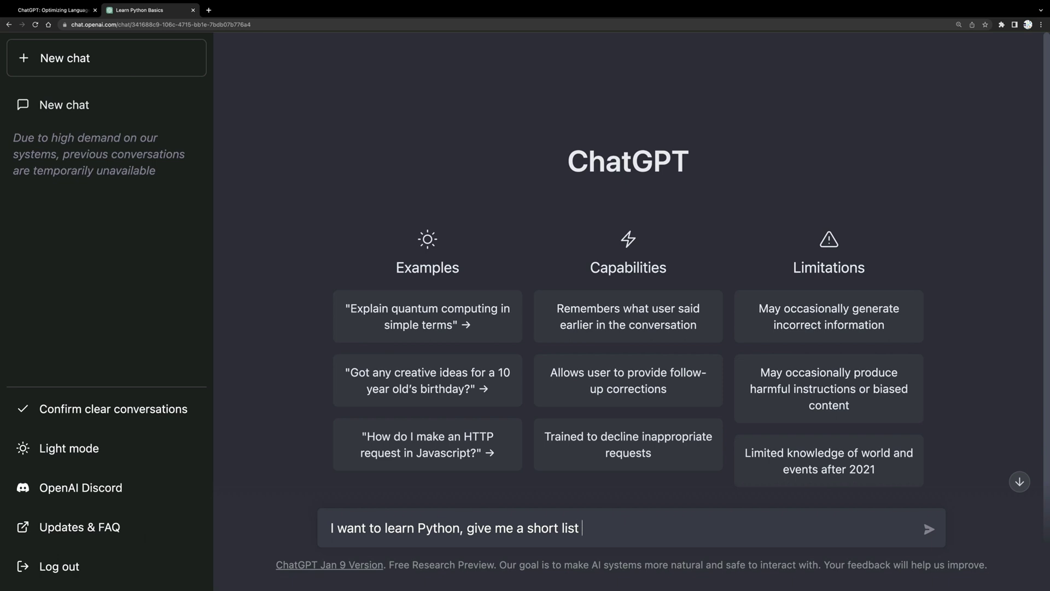
{"action": "type", "text": " of the basic Py"}
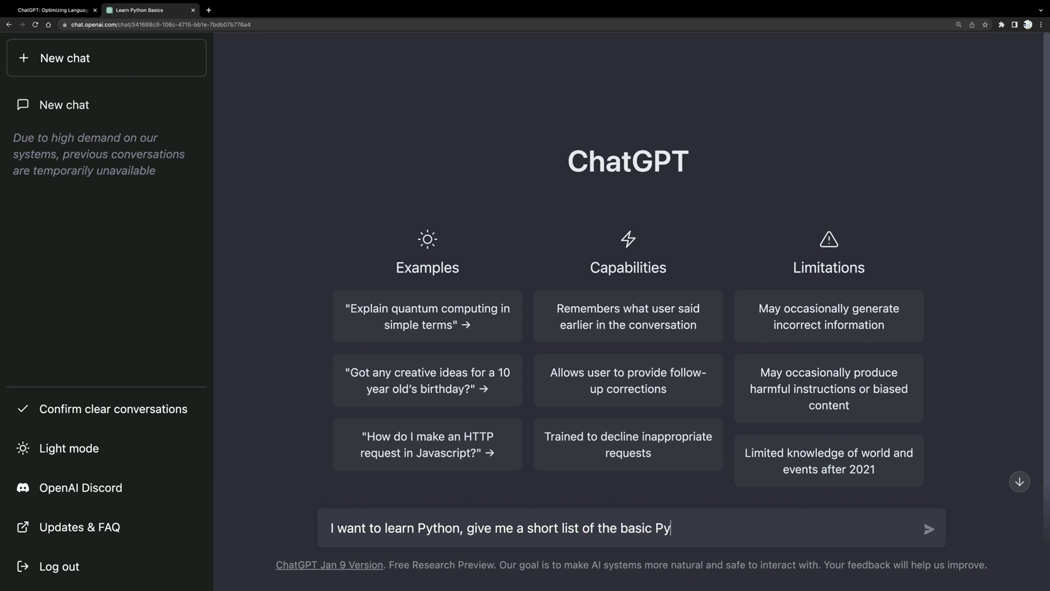
{"action": "type", "text": "thon feature"}
{"action": "key", "text": "BackSpace"}
{"action": "type", "text": "res"}
{"action": "key", "text": "Return"}
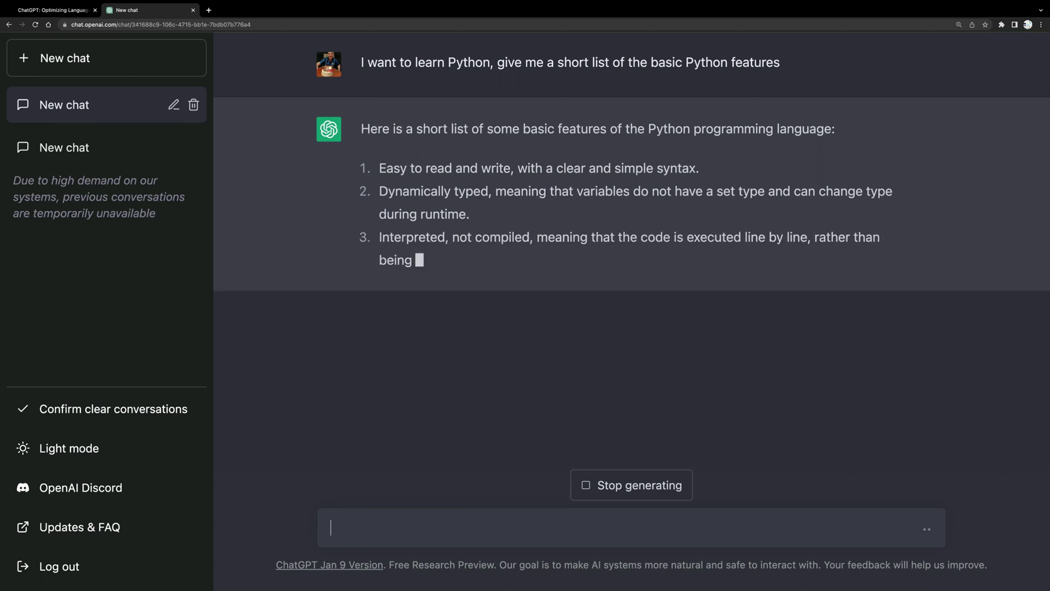
Stop the answer while it is being generated, regenerate it, and read through the new list of Python features
{"action": "left_click", "coordinate": [595, 495]}
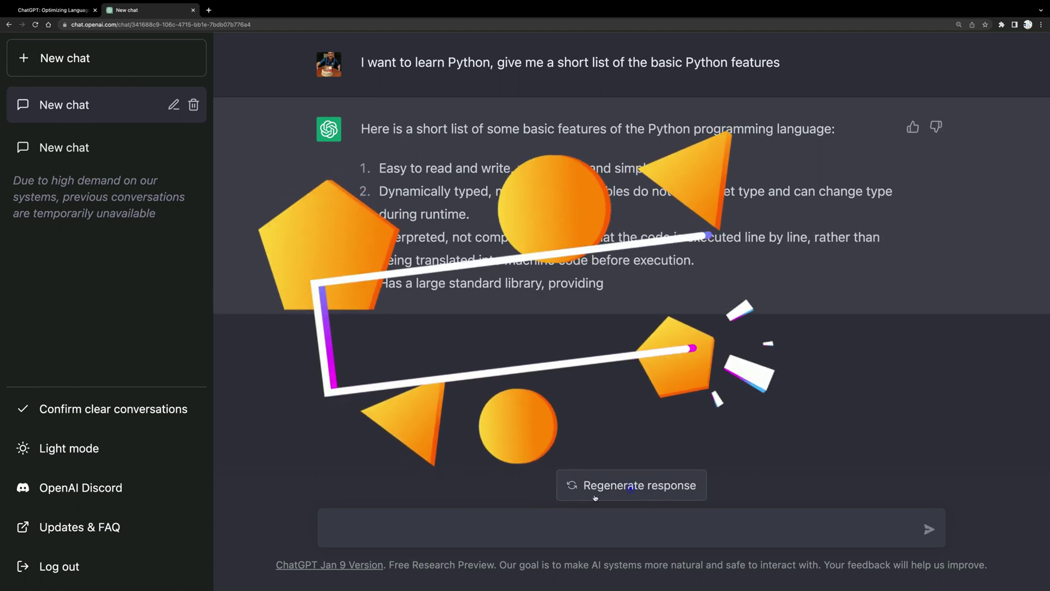
{"action": "left_click", "coordinate": [595, 495]}
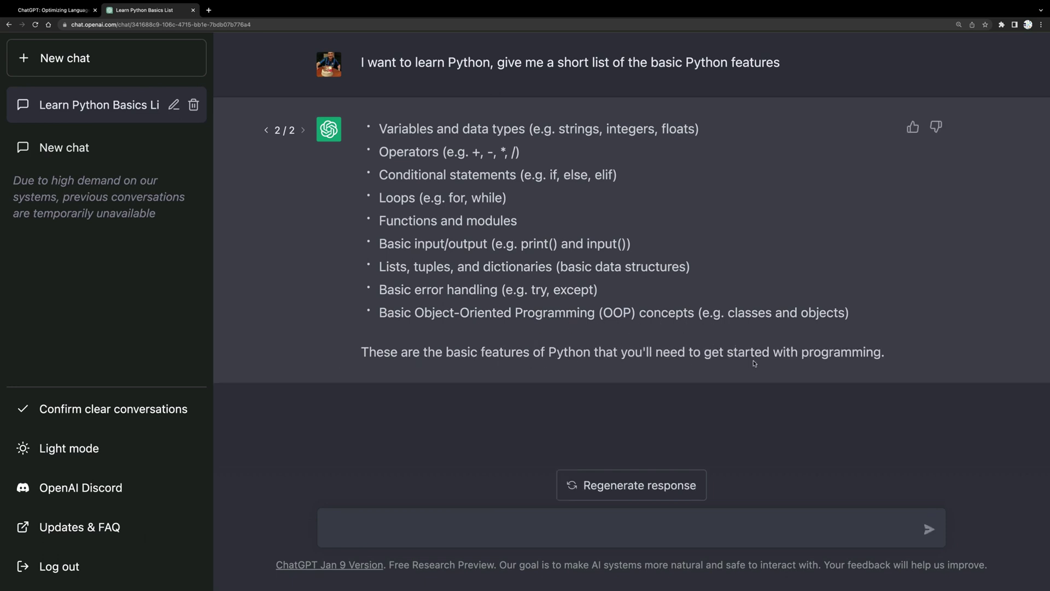
{"action": "left_click_drag", "start_coordinate": [897, 356], "coordinate": [395, 122]}
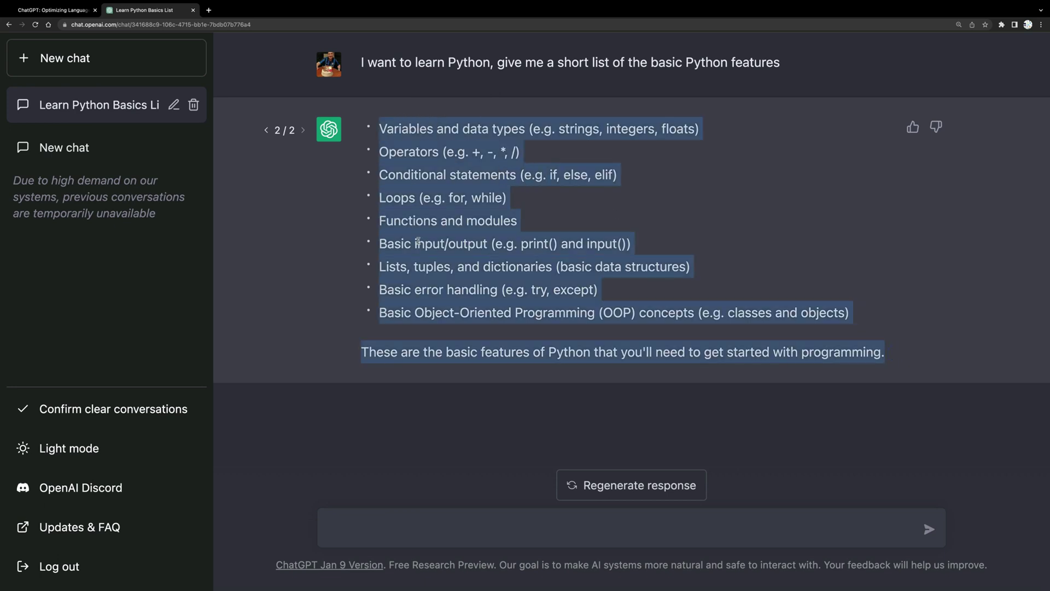
{"action": "left_click", "coordinate": [443, 282]}
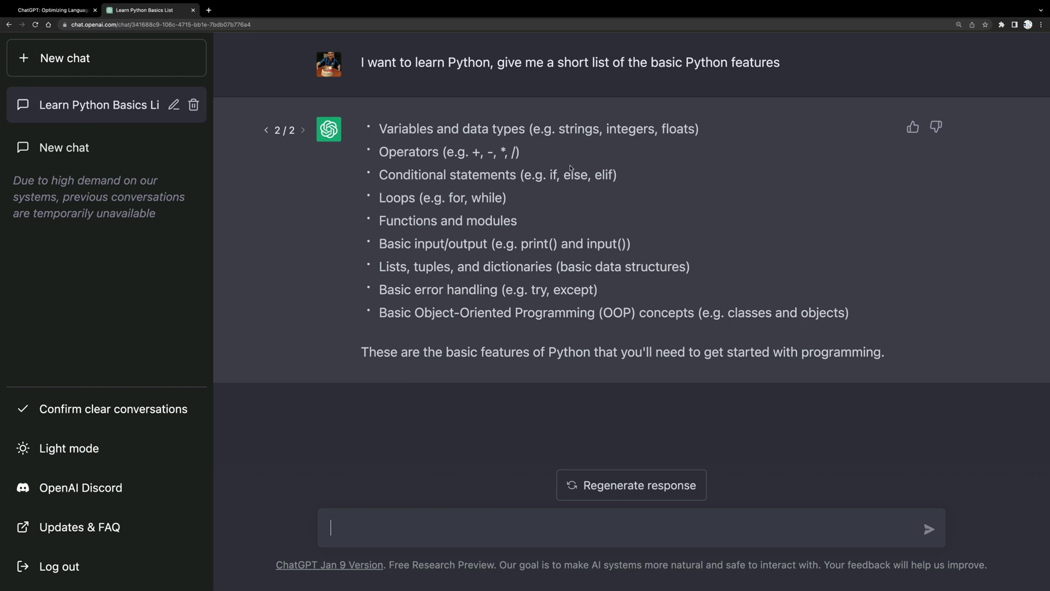
{"action": "left_click_drag", "start_coordinate": [464, 130], "coordinate": [600, 132]}
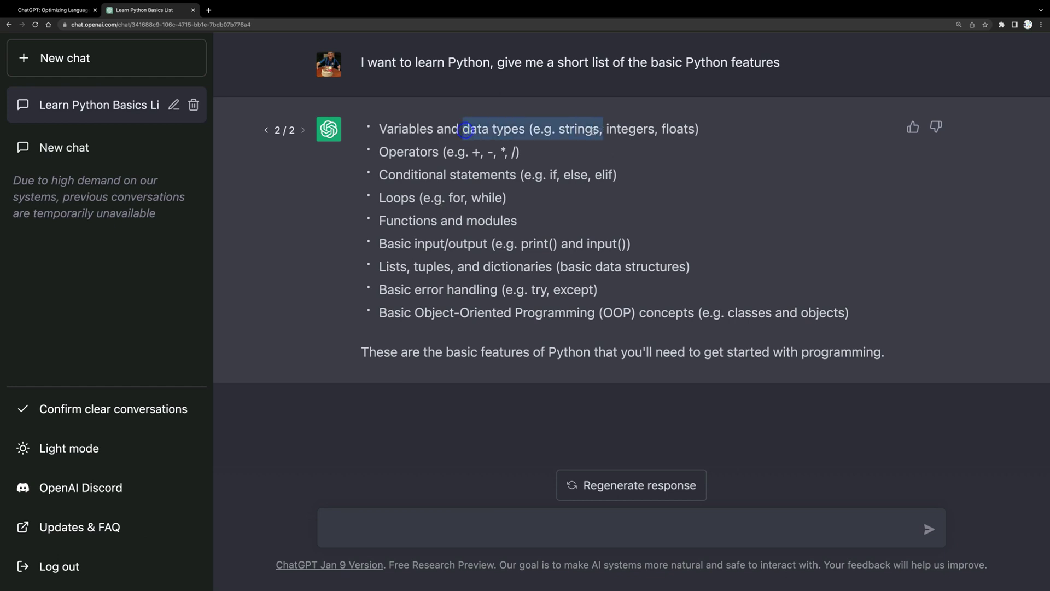
{"action": "double_click", "coordinate": [591, 132]}
Send the follow-up message "Give me an example of string data type in Python"
{"action": "left_click", "coordinate": [454, 529]}
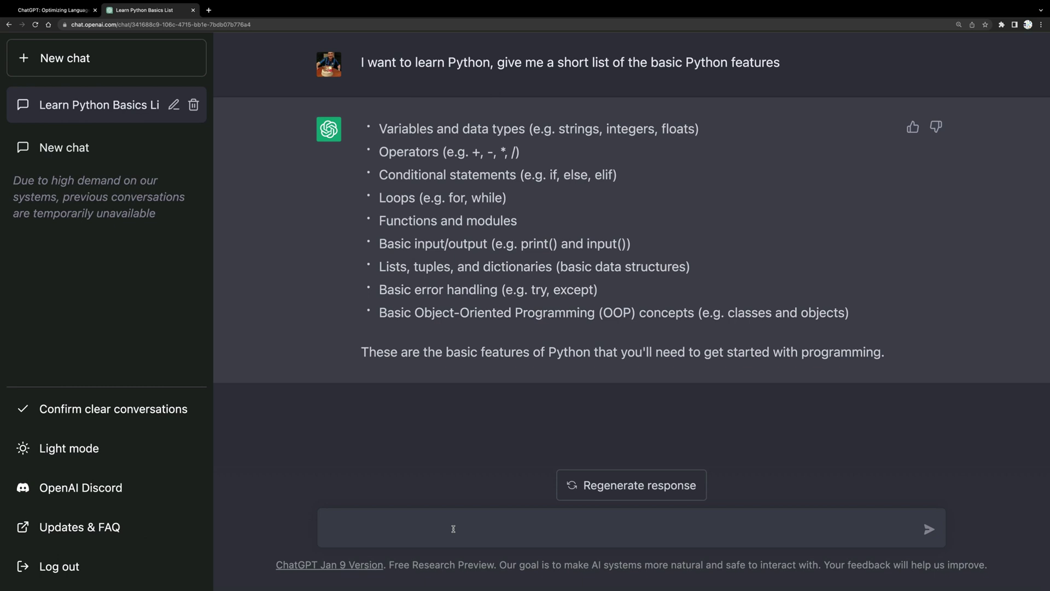
{"action": "type", "text": "Give me an example of str"}
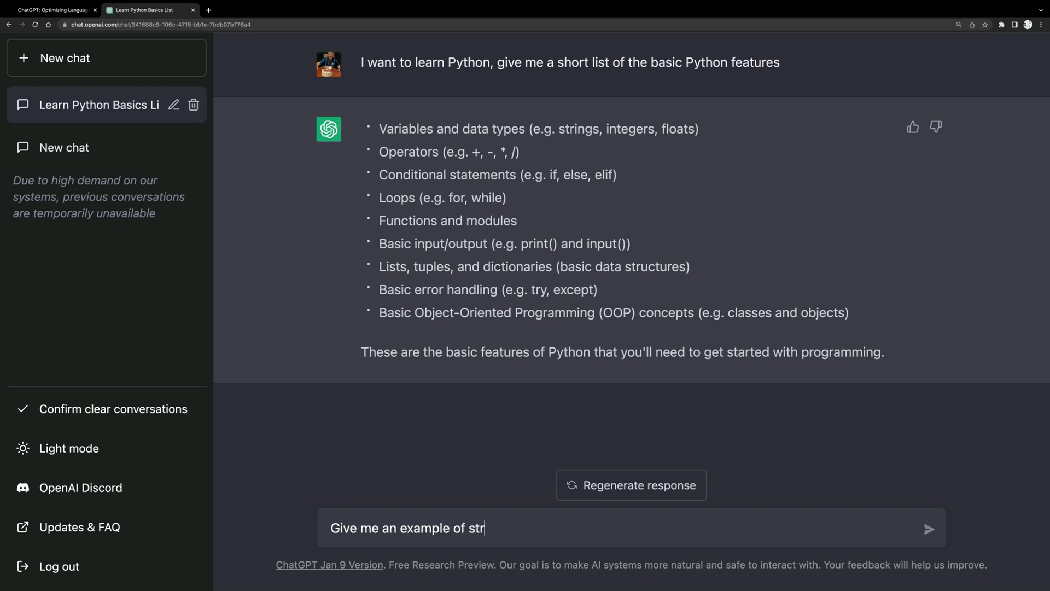
{"action": "type", "text": "ing data ty"}
{"action": "type", "text": "ype i"}
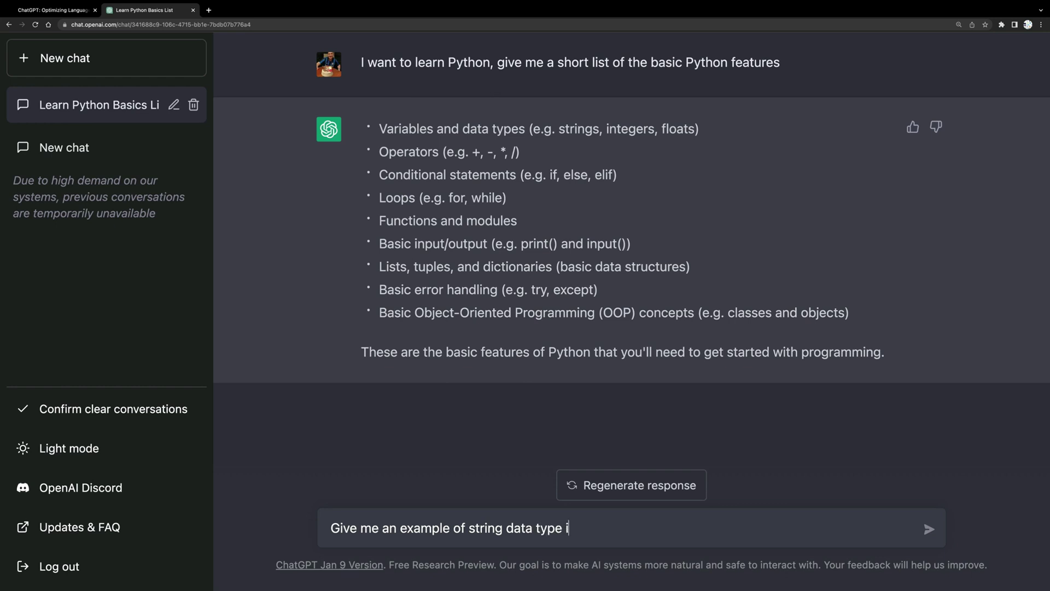
{"action": "type", "text": "n Python"}
{"action": "key", "text": "Return"}
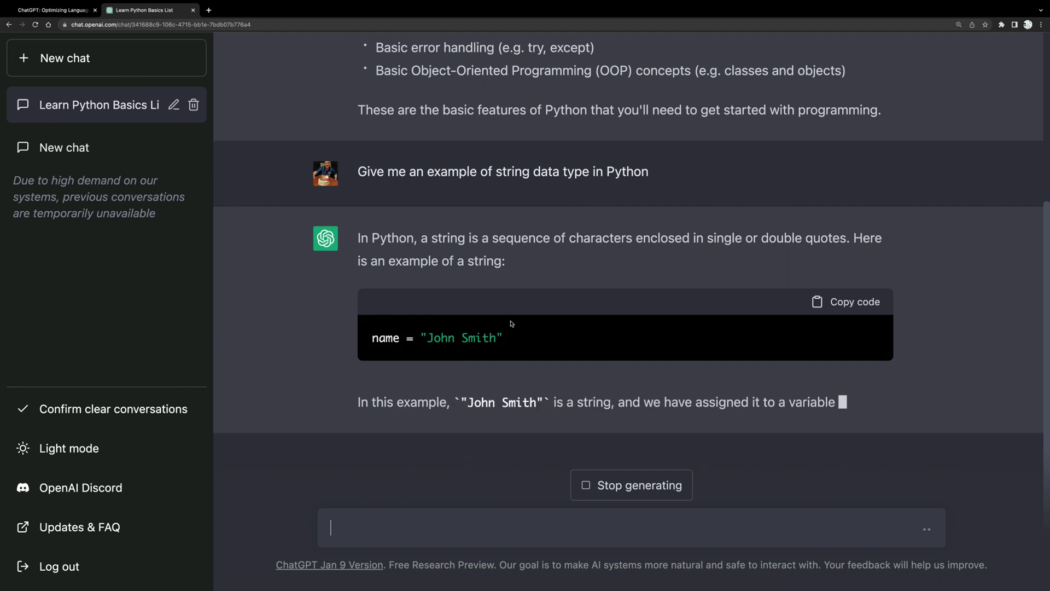
Examine the code examples and explanations in the answer about Python strings
{"action": "left_click_drag", "start_coordinate": [373, 316], "coordinate": [475, 316]}
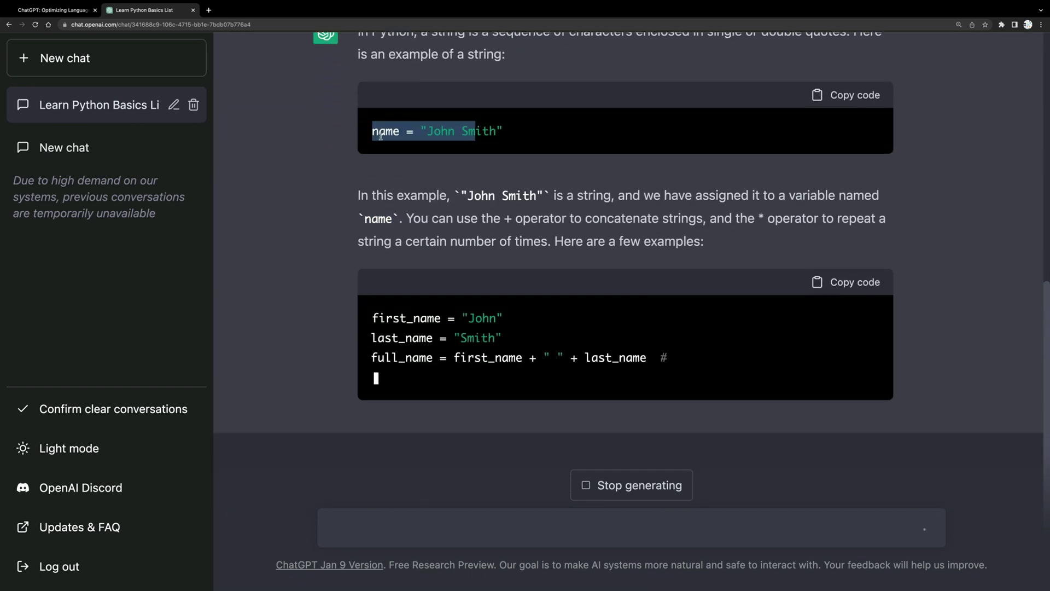
{"action": "double_click", "coordinate": [381, 134]}
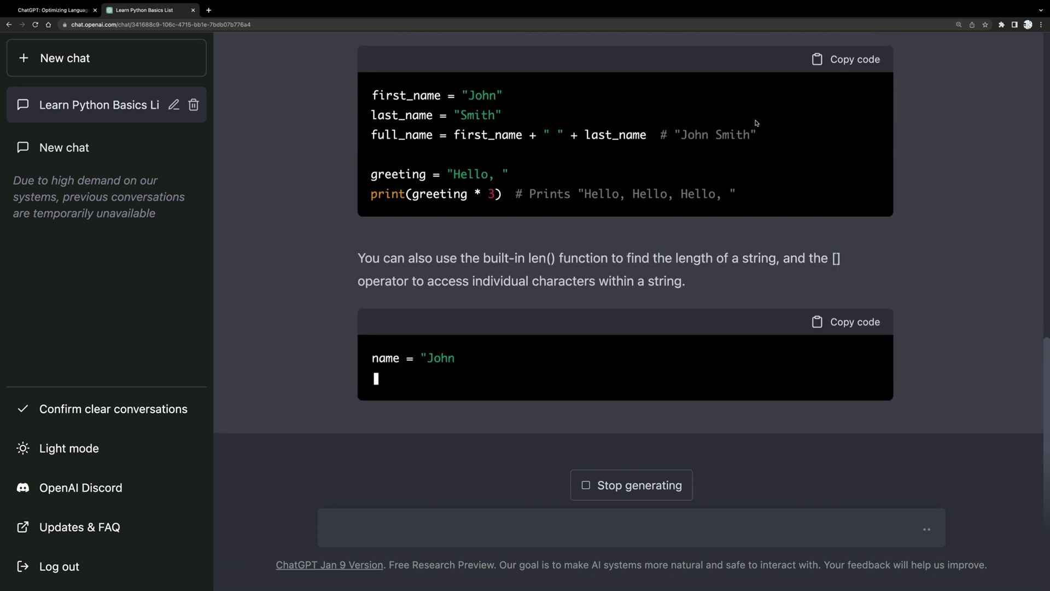
{"action": "scroll", "coordinate": [700, 60], "scroll_direction": "up", "scroll_amount": 2}
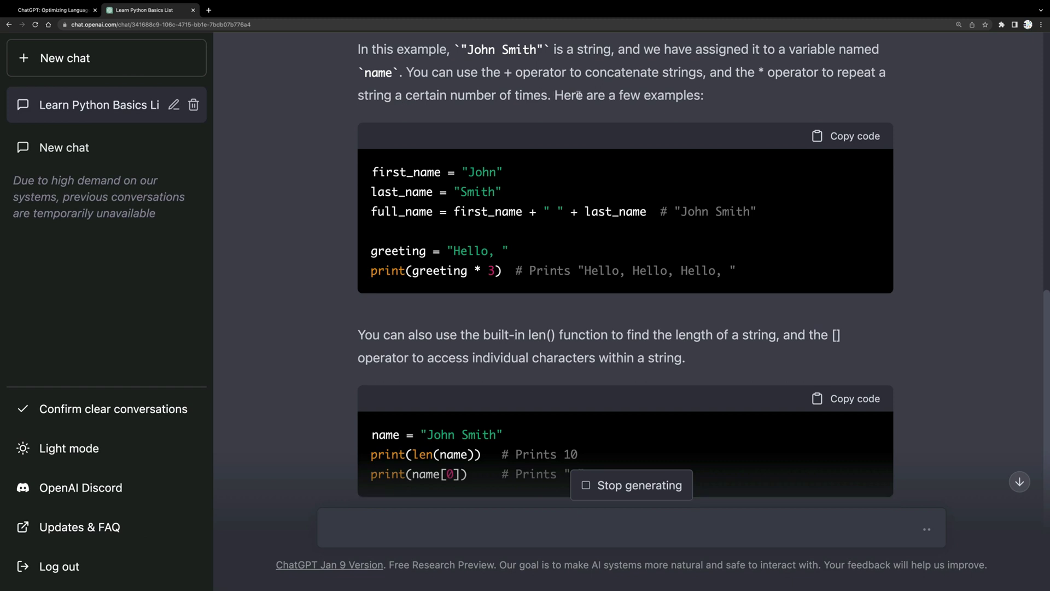
{"action": "left_click_drag", "start_coordinate": [736, 283], "coordinate": [373, 166]}
{"action": "left_click", "coordinate": [450, 270]}
{"action": "scroll", "coordinate": [490, 411], "scroll_direction": "down", "scroll_amount": 2}
{"action": "scroll", "coordinate": [489, 410], "scroll_direction": "down", "scroll_amount": 4}
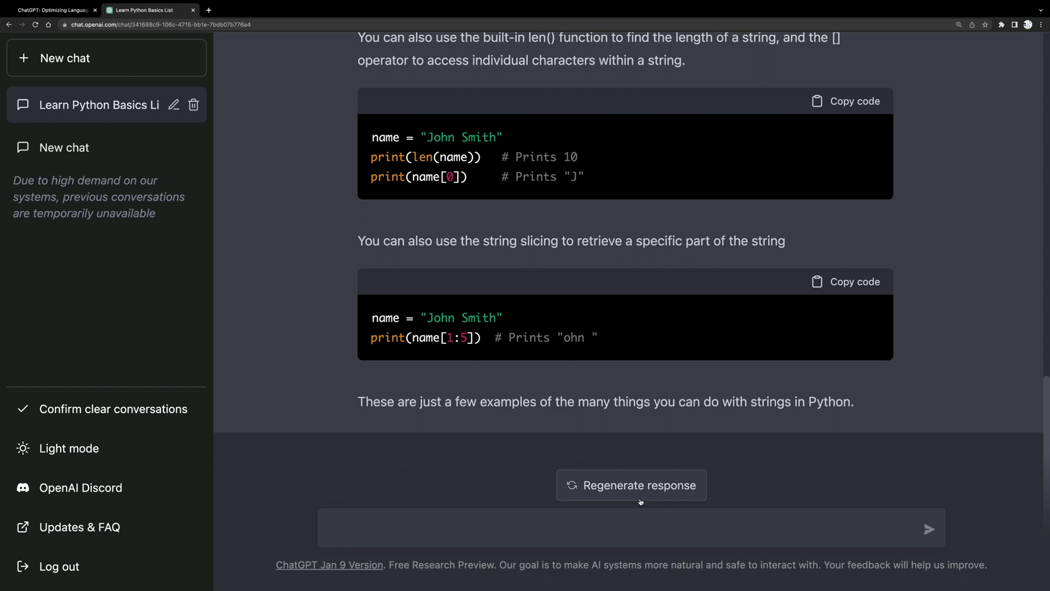
Review the conversation back to the first question and its Python feature list, and return to the end of the strings answer
{"action": "scroll", "coordinate": [476, 331], "scroll_direction": "up", "scroll_amount": 10}
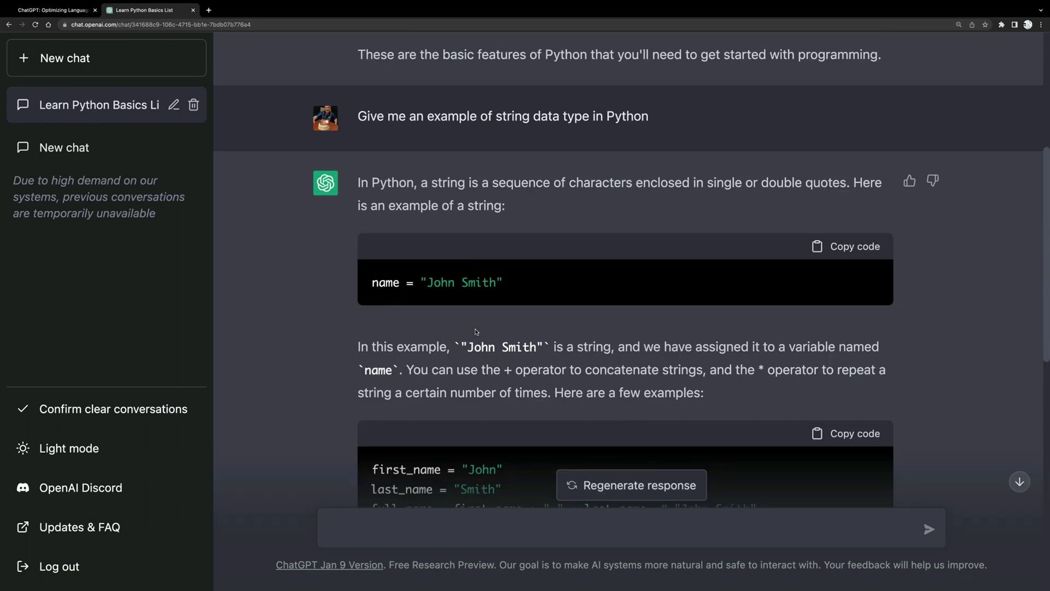
{"action": "scroll", "coordinate": [477, 331], "scroll_direction": "up", "scroll_amount": 1}
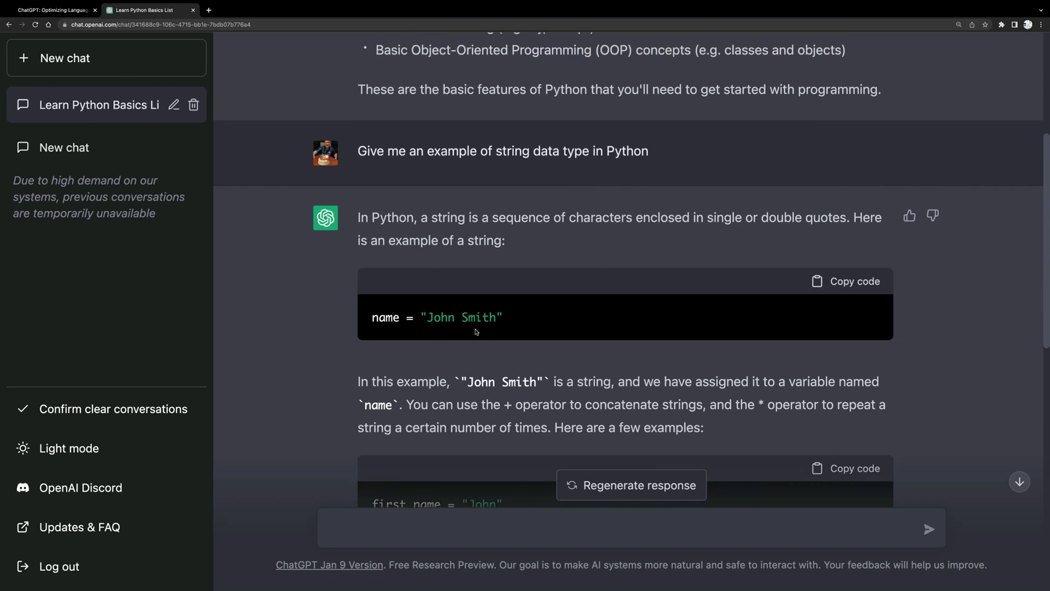
{"action": "scroll", "coordinate": [476, 332], "scroll_direction": "up", "scroll_amount": 6}
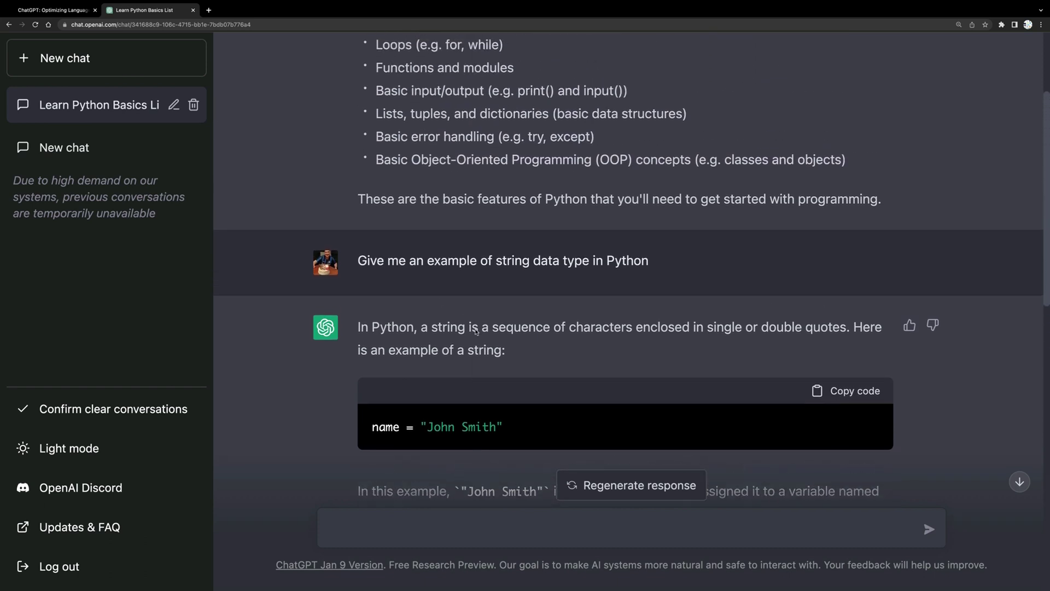
{"action": "scroll", "coordinate": [476, 332], "scroll_direction": "up", "scroll_amount": 2}
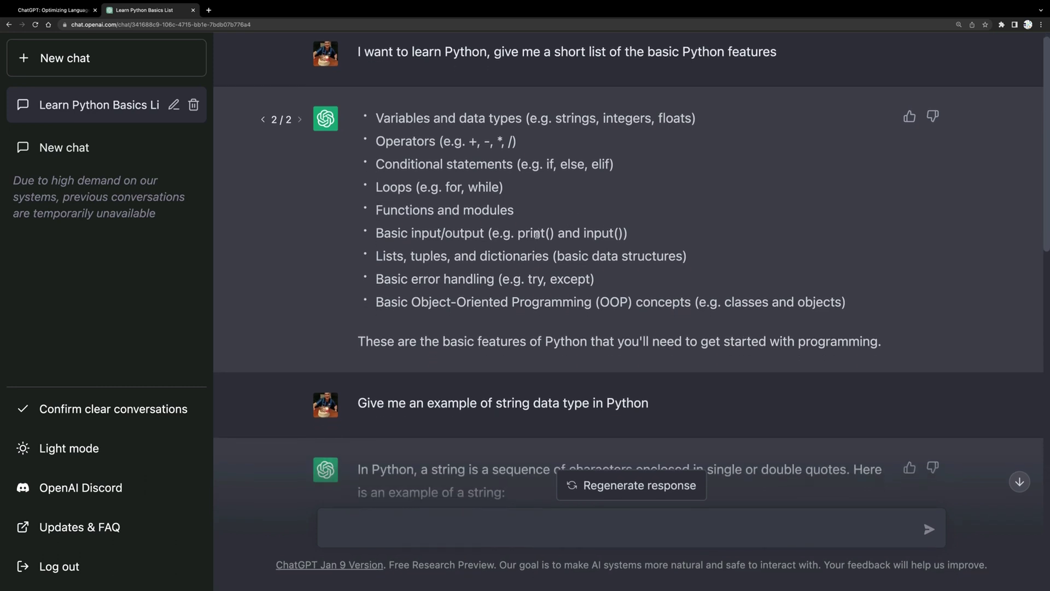
{"action": "scroll", "coordinate": [537, 236], "scroll_direction": "down", "scroll_amount": 3}
{"action": "scroll", "coordinate": [538, 237], "scroll_direction": "up", "scroll_amount": 3}
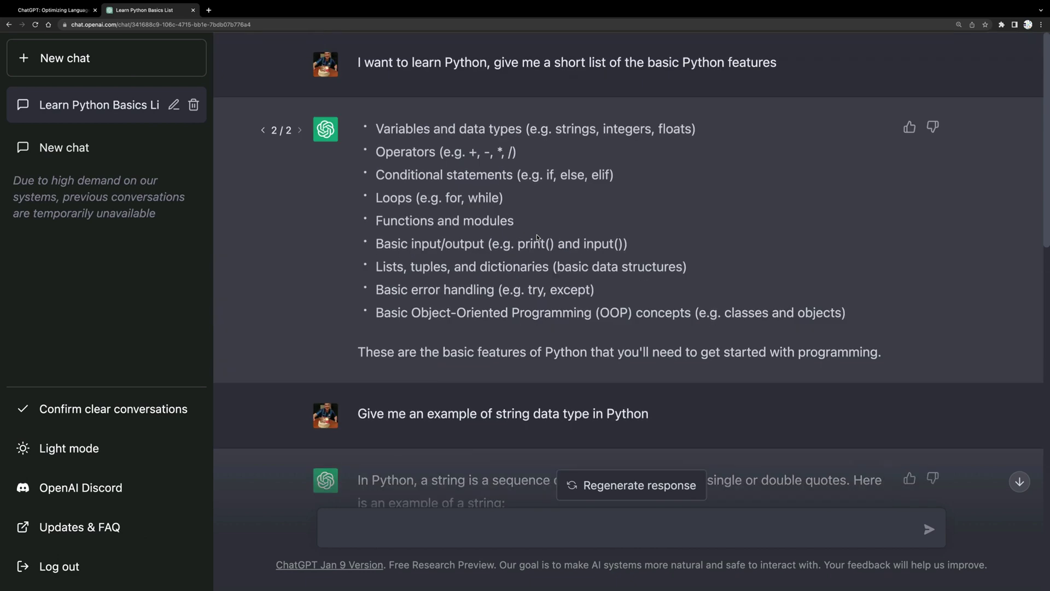
{"action": "scroll", "coordinate": [537, 235], "scroll_direction": "down", "scroll_amount": 12}
{"action": "scroll", "coordinate": [537, 235], "scroll_direction": "down", "scroll_amount": 6}
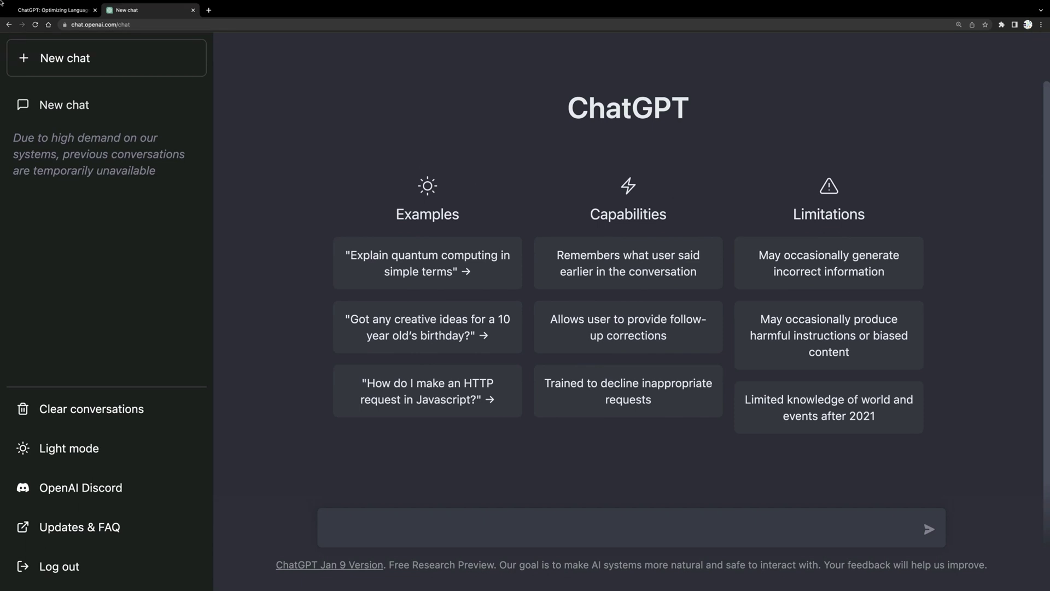
Take the browser out of full screen and select the test_chatgpt folder on the desktop
{"action": "mouse_move", "coordinate": [1, 2]}
{"action": "left_click", "coordinate": [28, 18]}
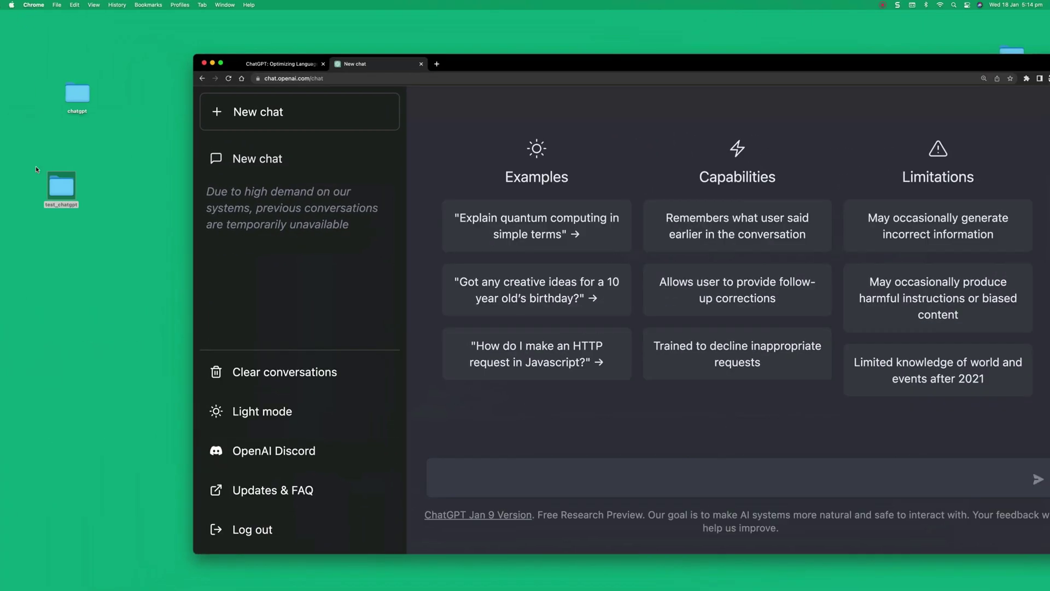
{"action": "left_click", "coordinate": [77, 186]}
{"action": "left_click_drag", "start_coordinate": [21, 159], "coordinate": [99, 218]}
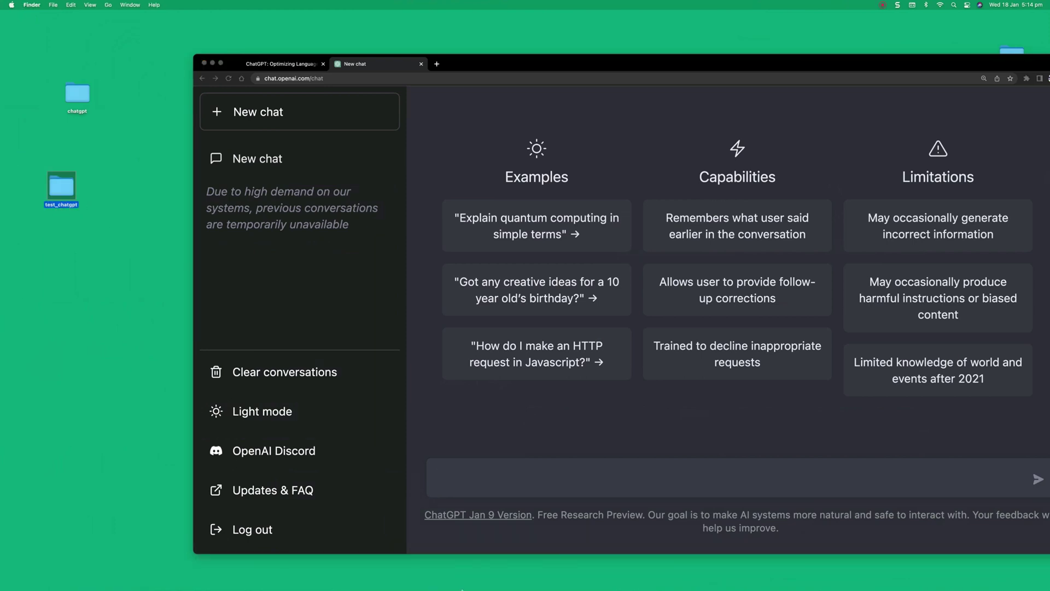
Switch to Visual Studio Code and close the window that has the test_chatgpt folder open
{"action": "left_click", "coordinate": [652, 571]}
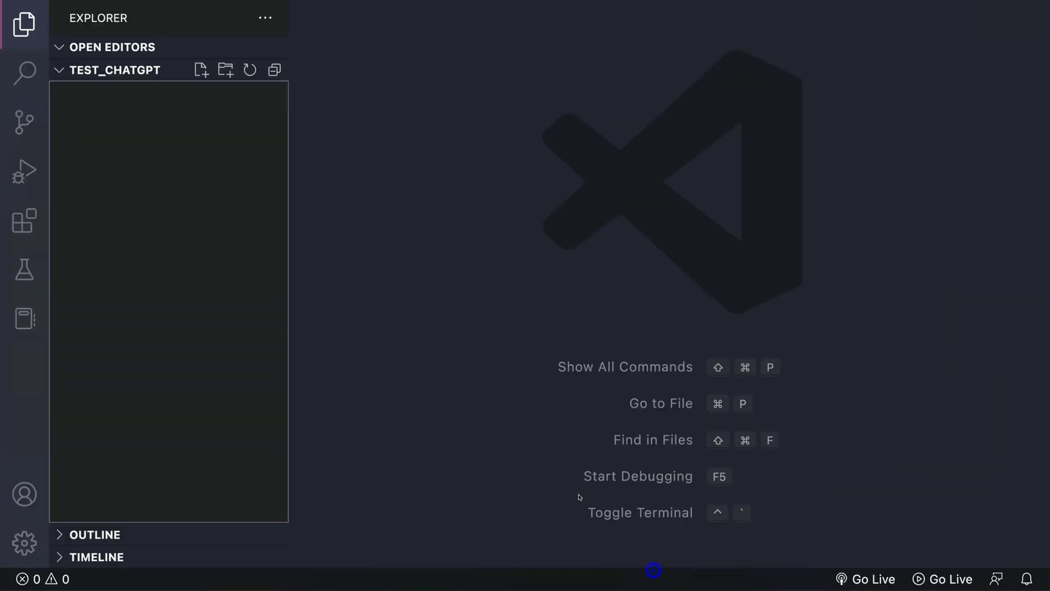
{"action": "left_click", "coordinate": [24, 24]}
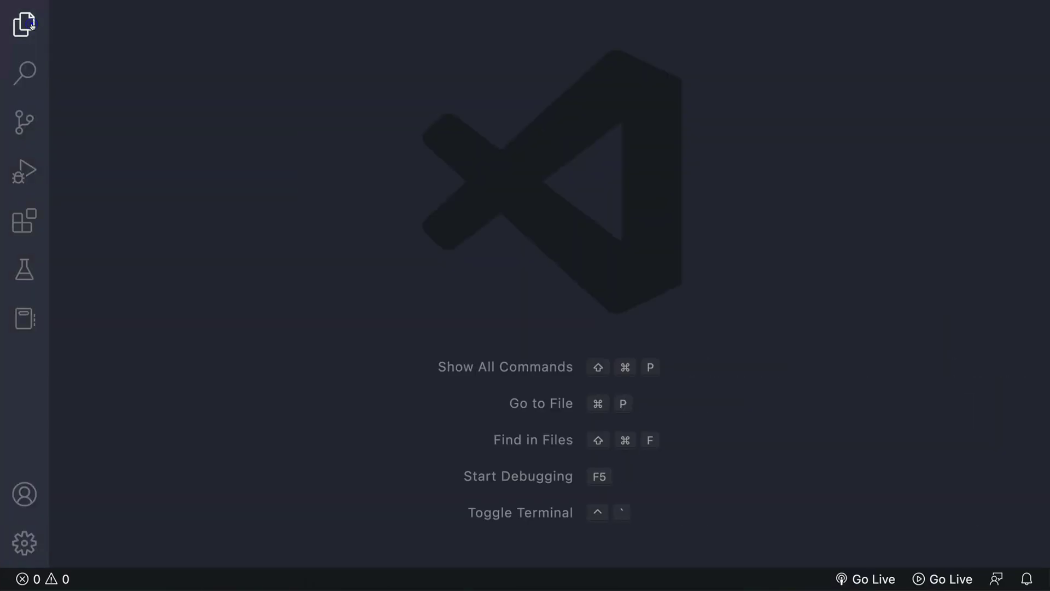
{"action": "left_click", "coordinate": [24, 24]}
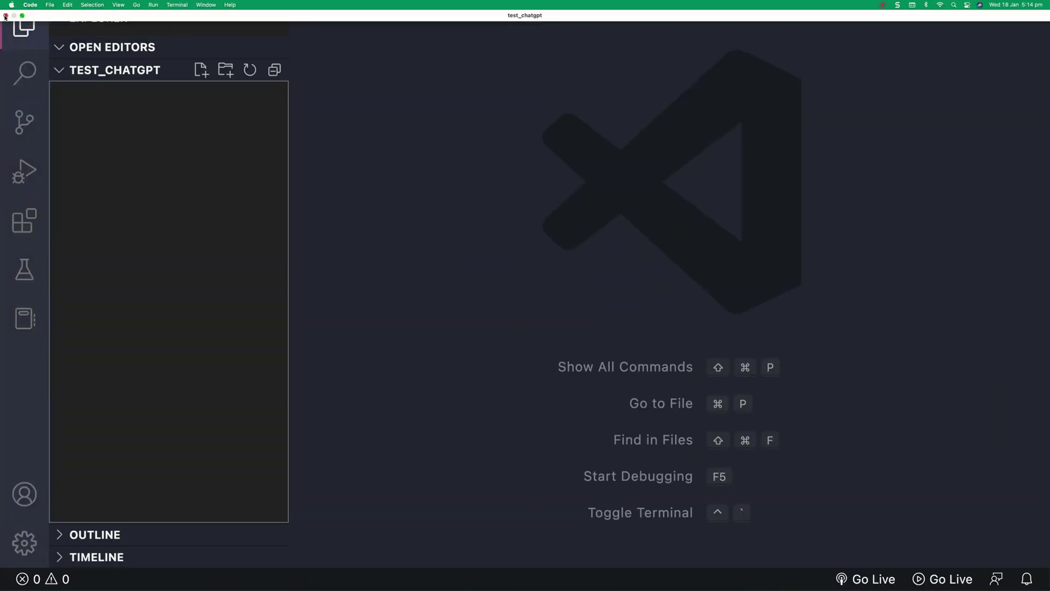
{"action": "left_click", "coordinate": [5, 16]}
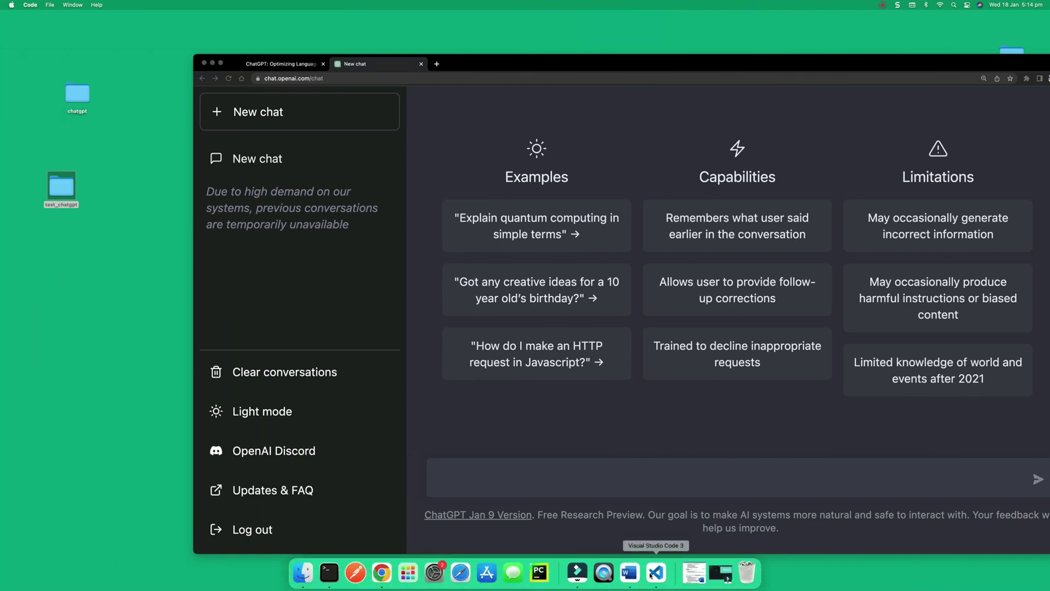
Bring up Visual Studio Code in full screen and open the test_chatgpt folder from the Desktop
{"action": "left_click", "coordinate": [652, 576]}
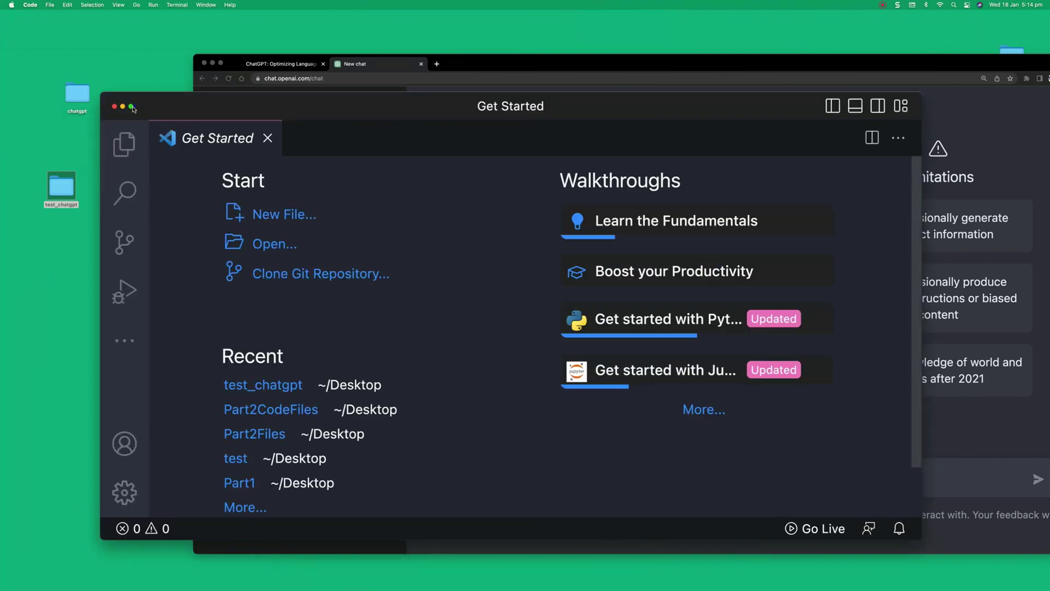
{"action": "left_click", "coordinate": [131, 107]}
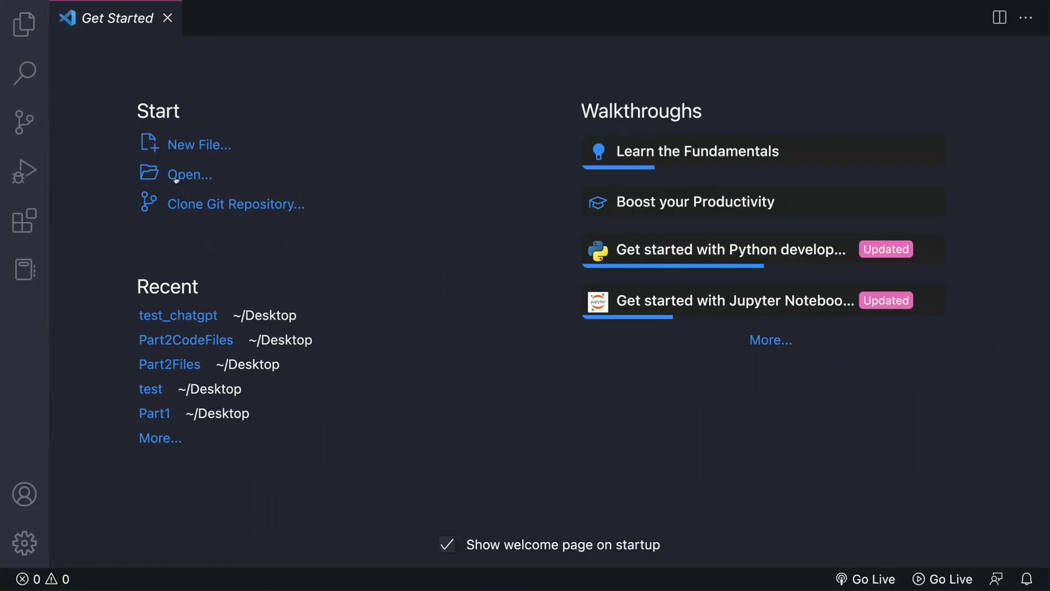
{"action": "left_click", "coordinate": [176, 179]}
{"action": "left_click", "coordinate": [388, 245]}
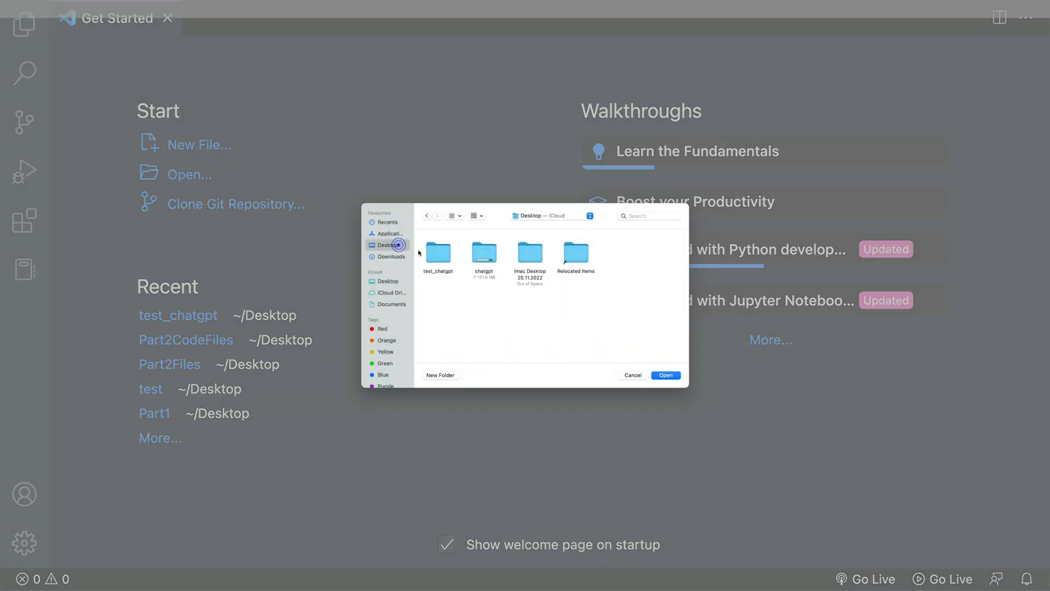
{"action": "left_click", "coordinate": [439, 252]}
{"action": "left_click", "coordinate": [666, 375]}
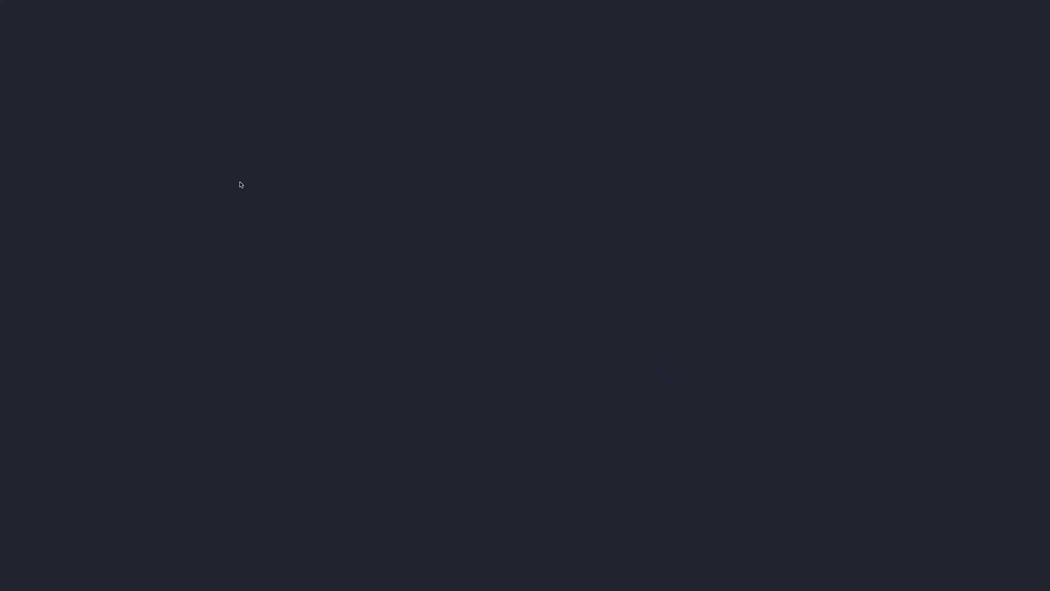
Create a file named test.py in the test_chatgpt folder
{"action": "left_click", "coordinate": [201, 92]}
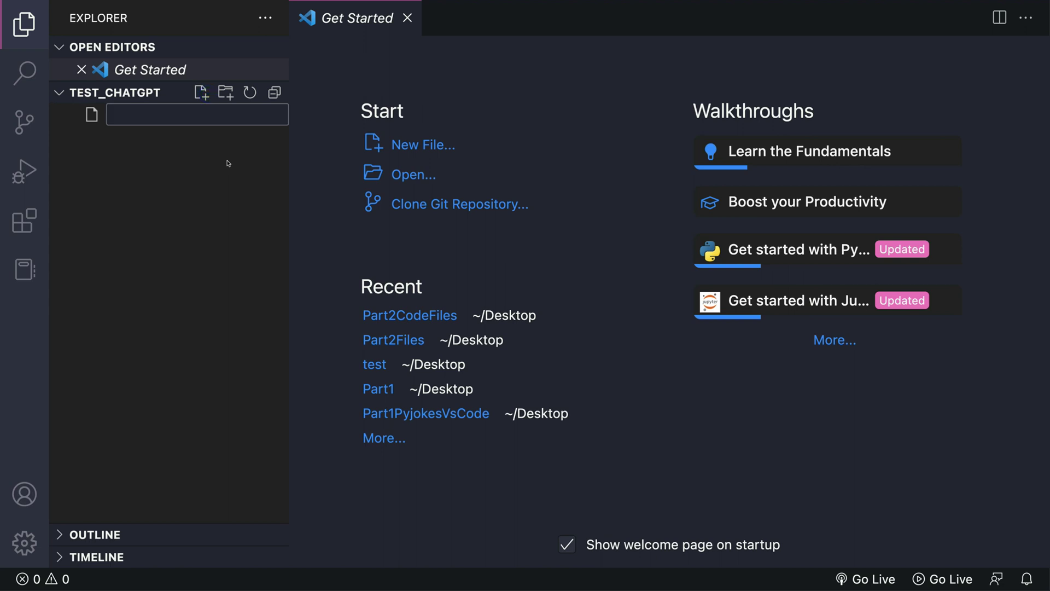
{"action": "type", "text": "test.py"}
{"action": "key", "text": "Return"}
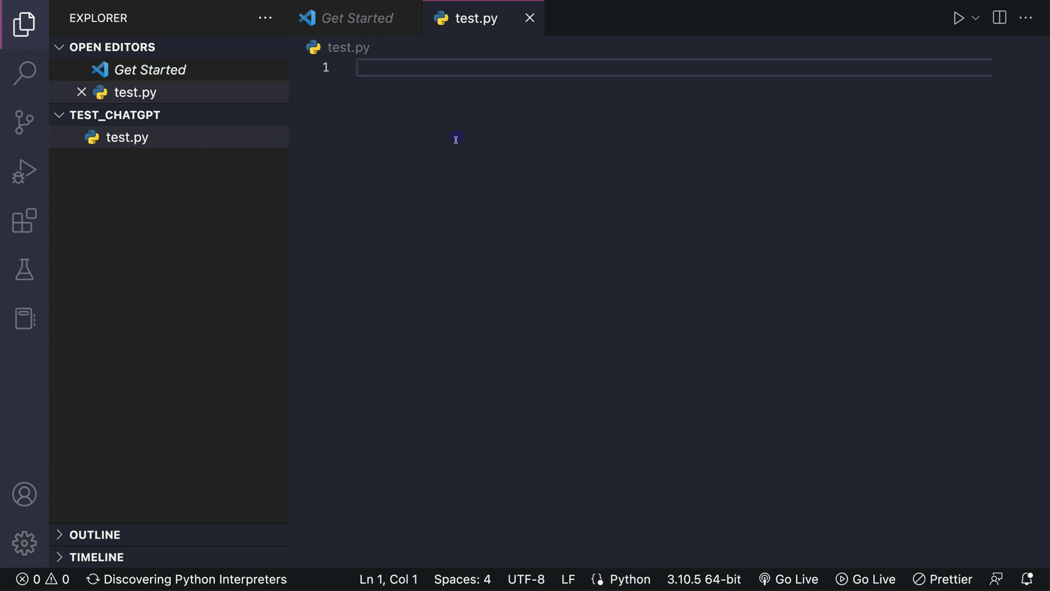
Assign the integer 1 to num1 and the string '2' to num2 at the start of test.py
{"action": "type", "text": "num"}
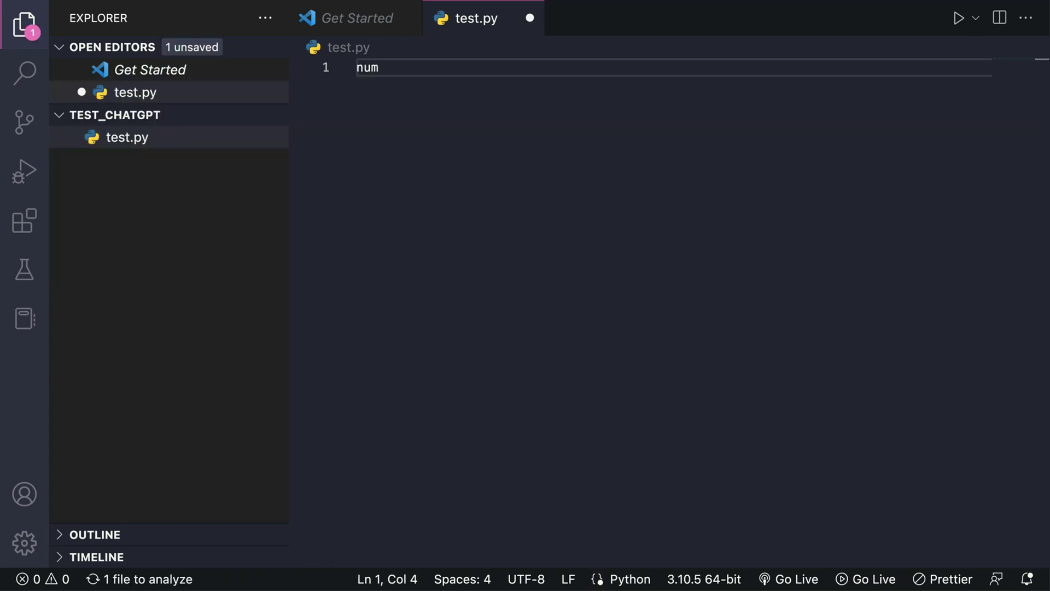
{"action": "type", "text": "1 = 1"}
{"action": "key", "text": "Return"}
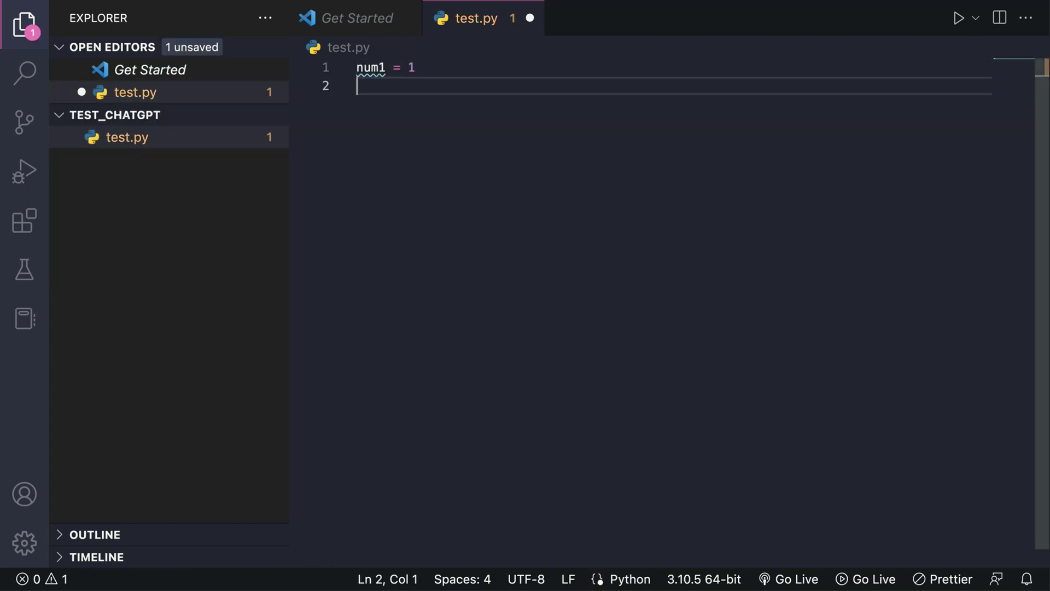
{"action": "type", "text": "num2 = "}
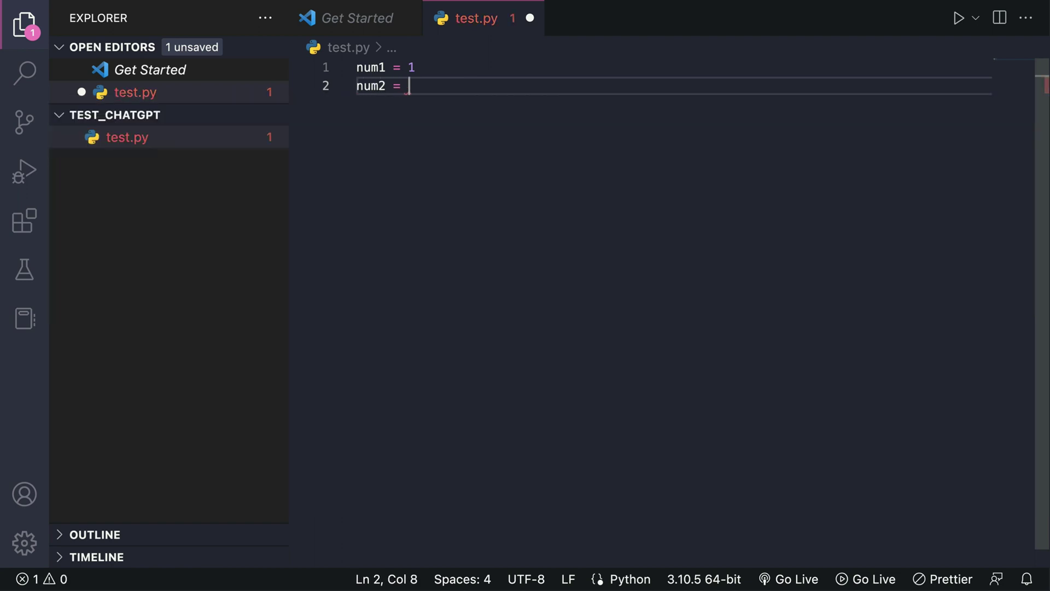
{"action": "type", "text": "'2'"}
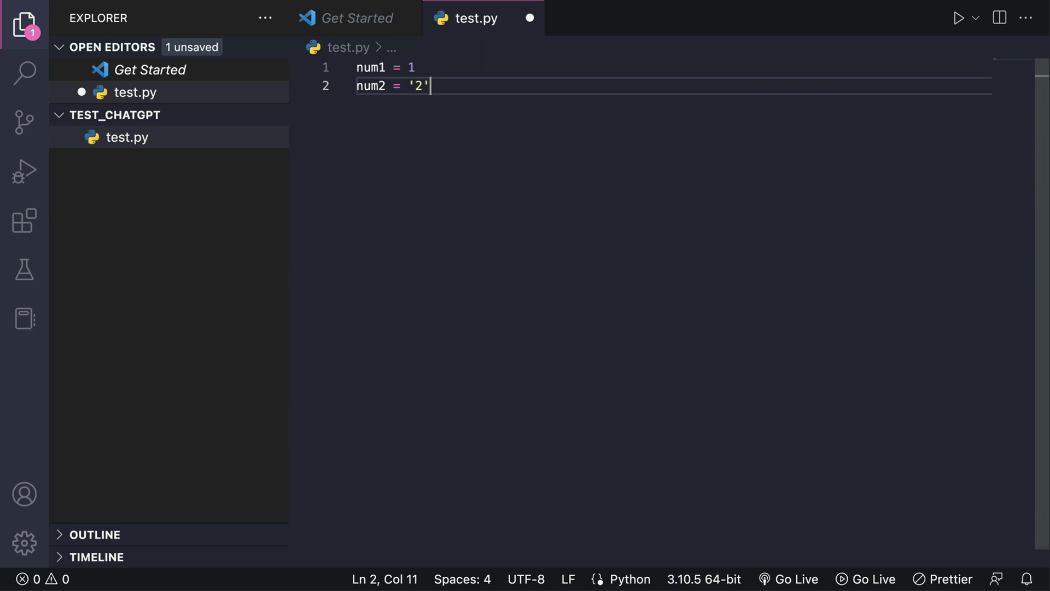
{"action": "key", "text": "Return"}
{"action": "key", "text": "Return"}
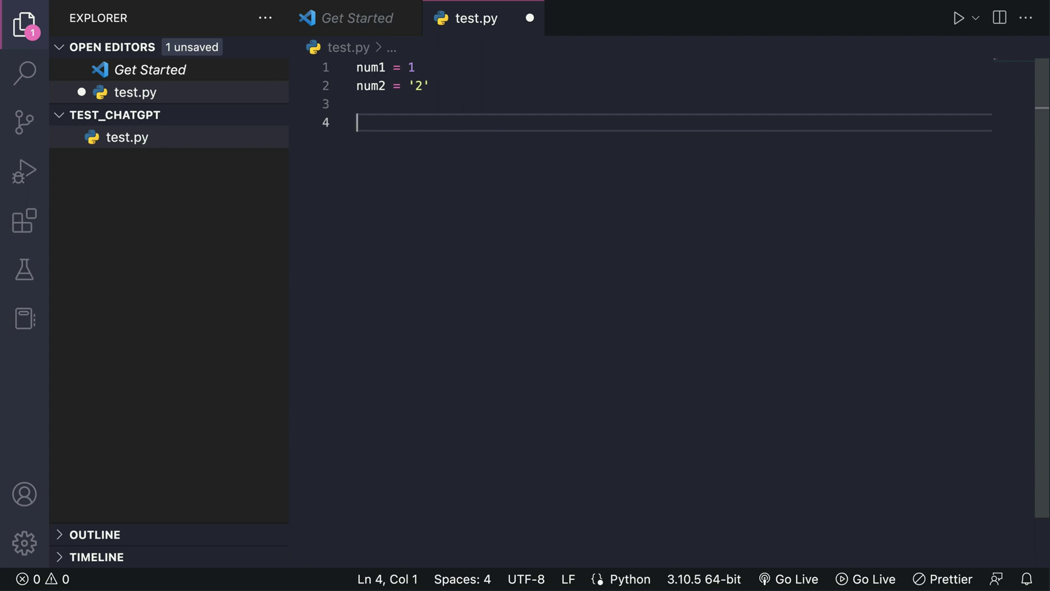
Define a function calc_this(num1, num2) below the variables that returns num1 + num2
{"action": "type", "text": "def "}
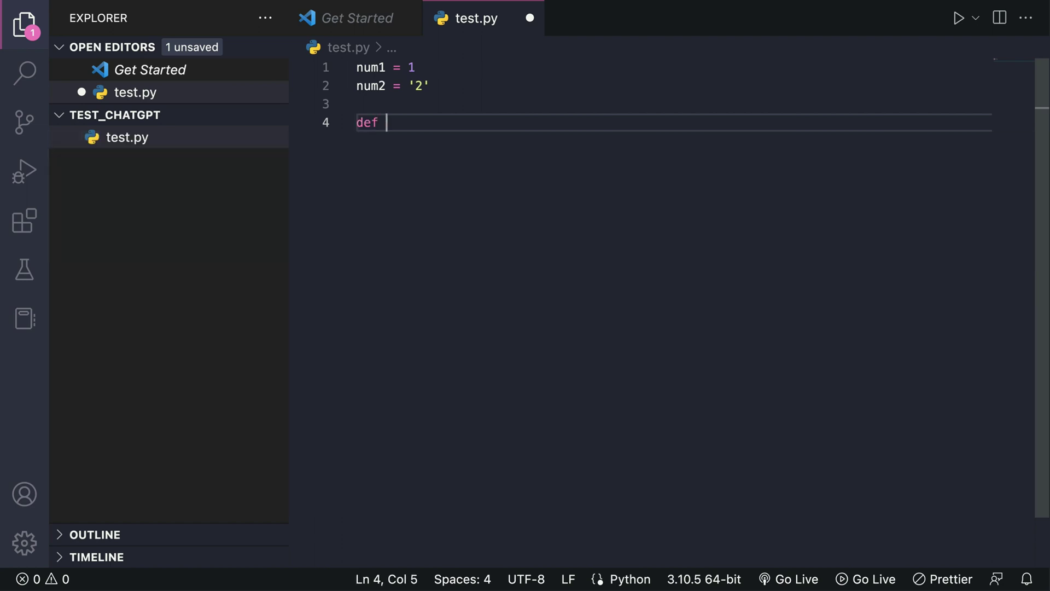
{"action": "type", "text": "calc_th"}
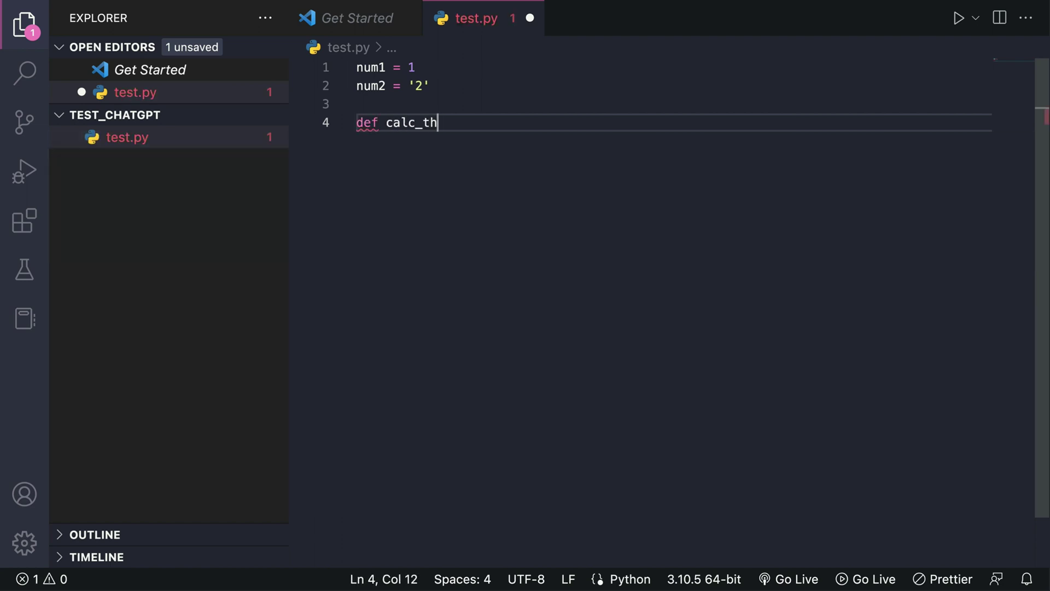
{"action": "type", "text": "is(num1, num2)"}
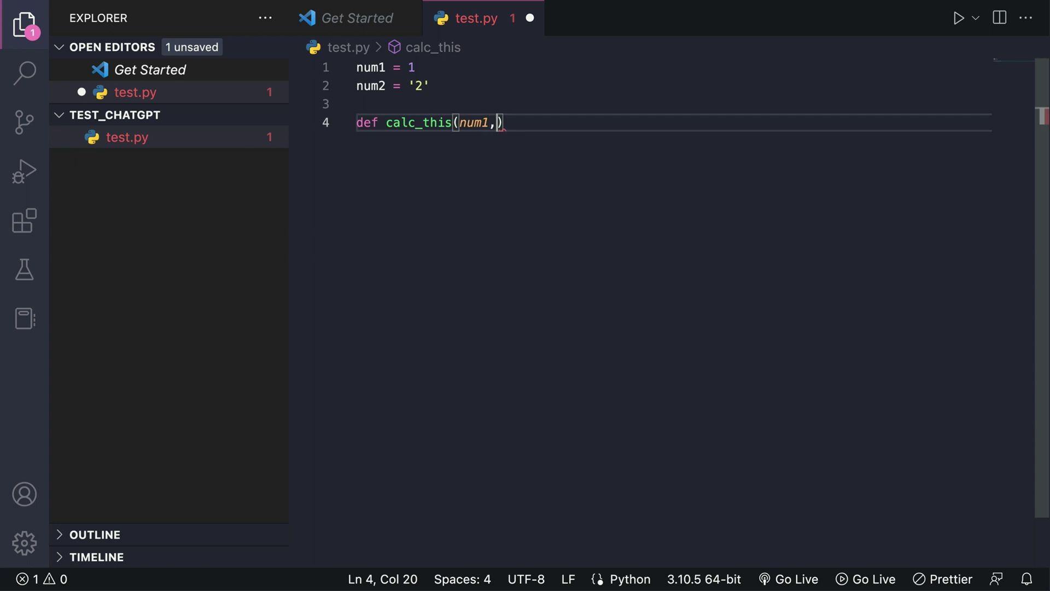
{"action": "type", "text": ":"}
{"action": "key", "text": "Return"}
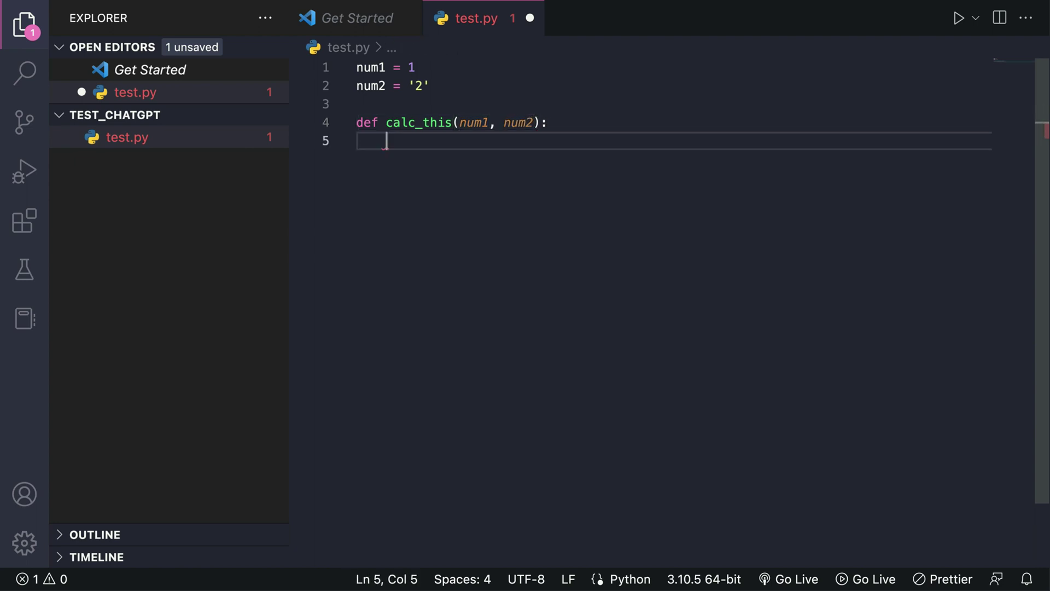
{"action": "type", "text": "retur"}
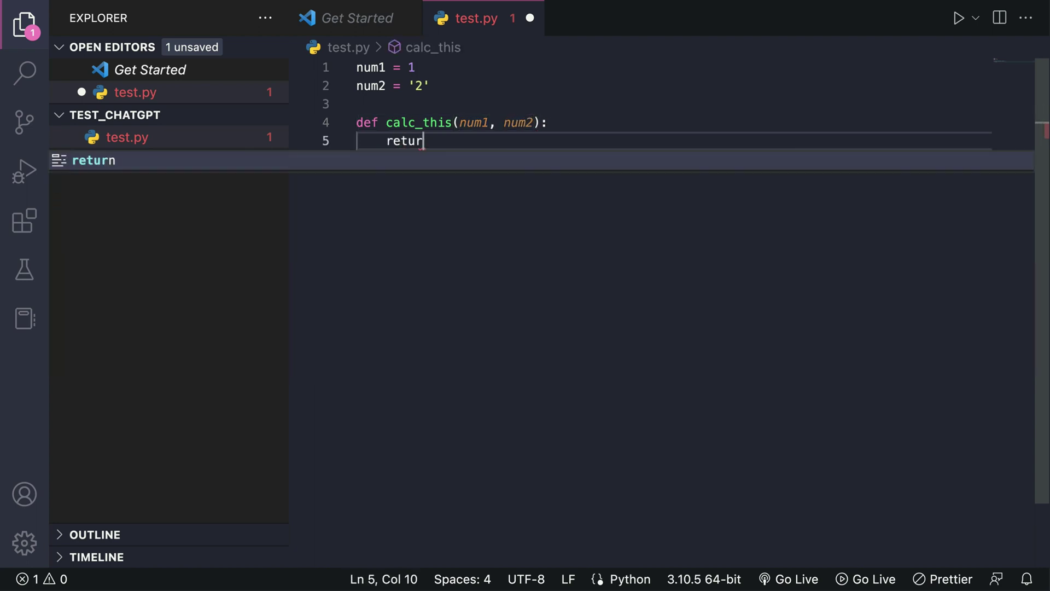
{"action": "type", "text": "n num1 + num2"}
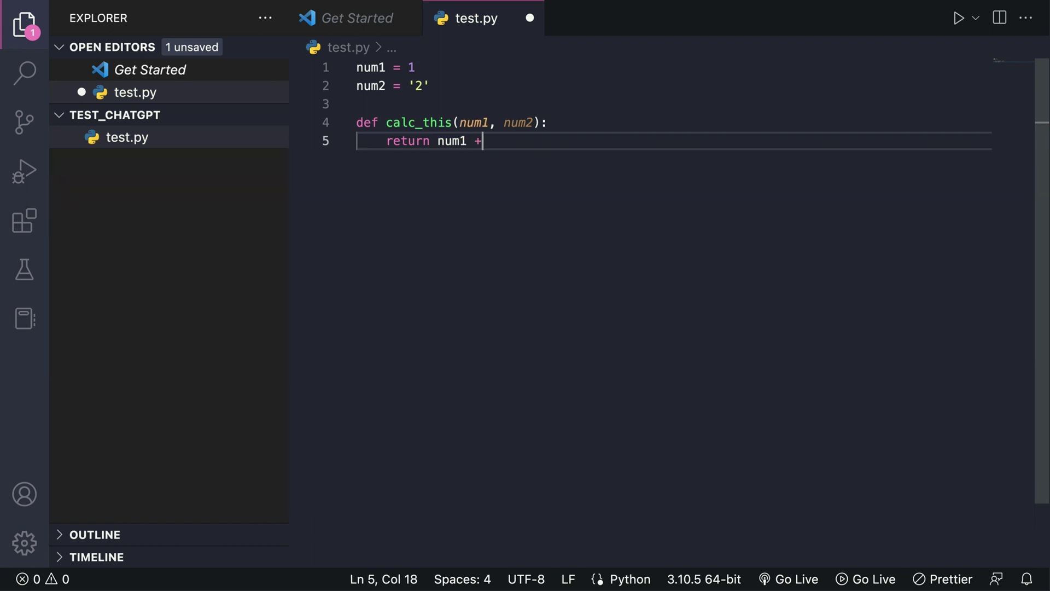
{"action": "key", "text": "Escape"}
{"action": "key", "text": "Return"}
{"action": "key", "text": "Return"}
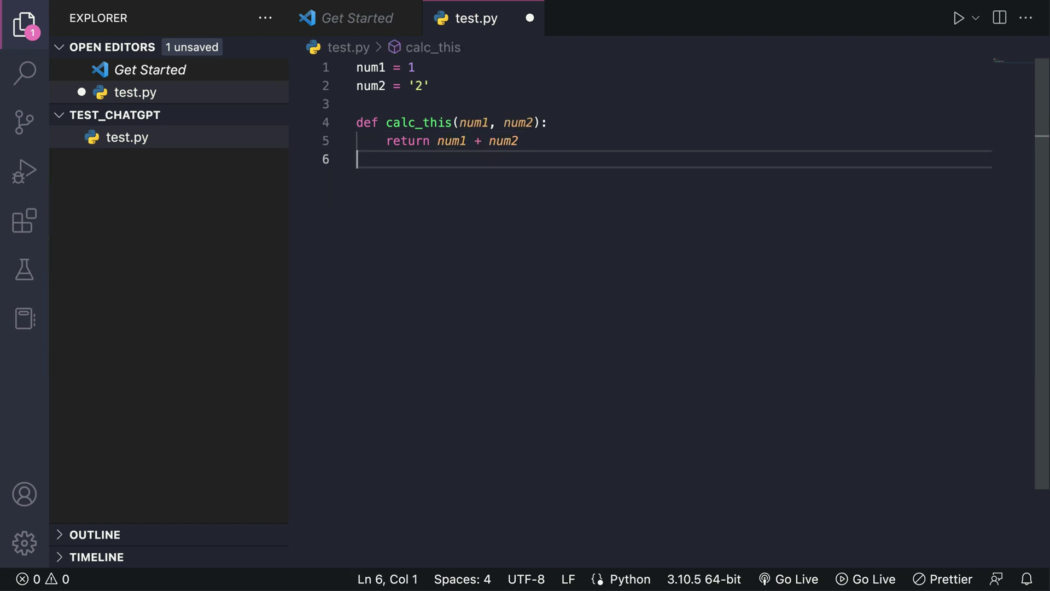
Store the call calc_this(num1, num2) in a variable named result and print result below it
{"action": "type", "text": "result ="}
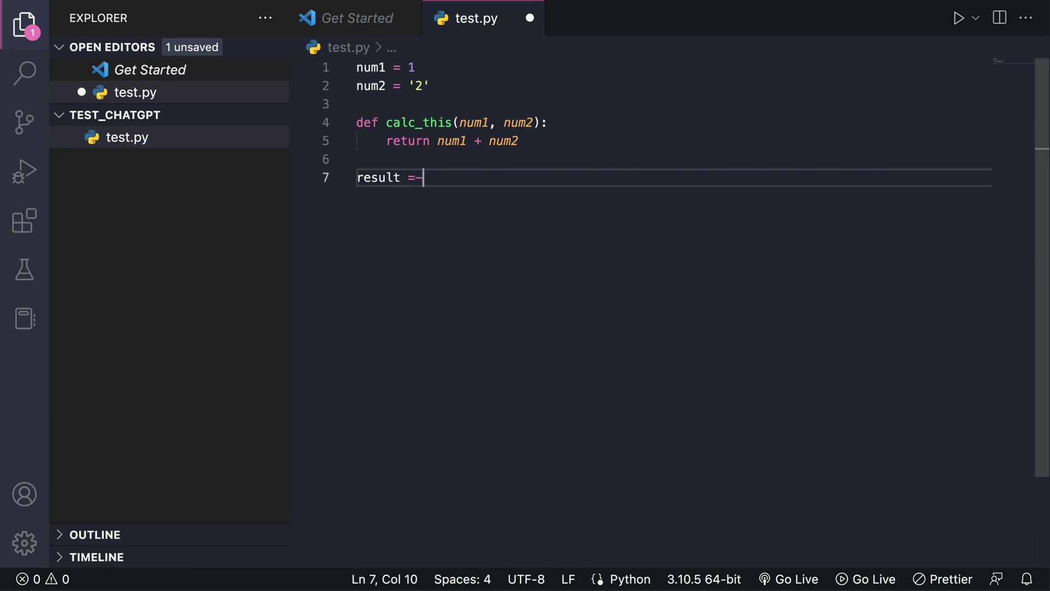
{"action": "key", "text": "BackSpace"}
{"action": "type", "text": "calc"}
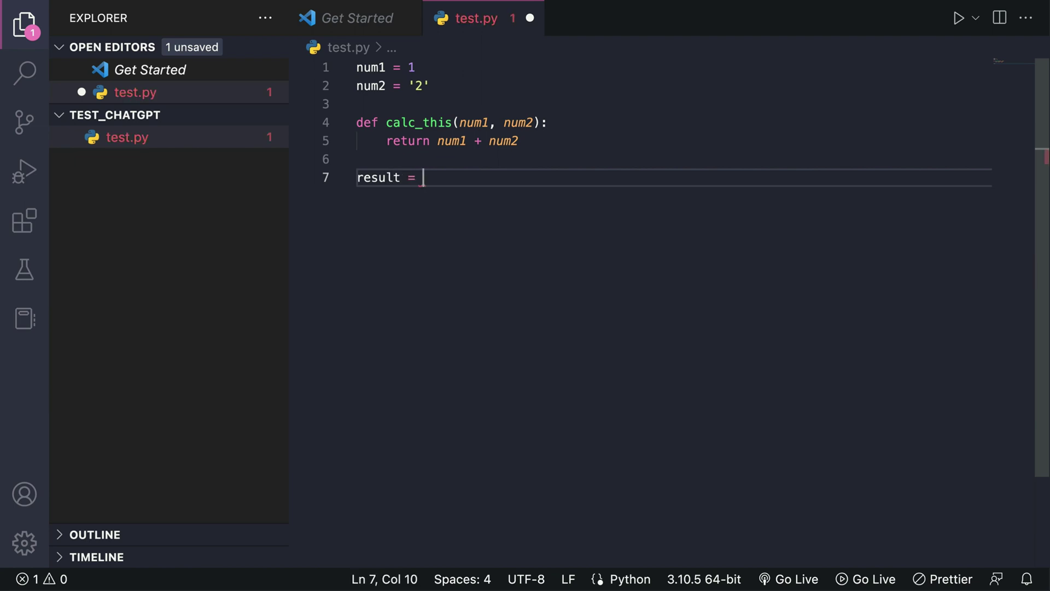
{"action": "key", "text": "Tab"}
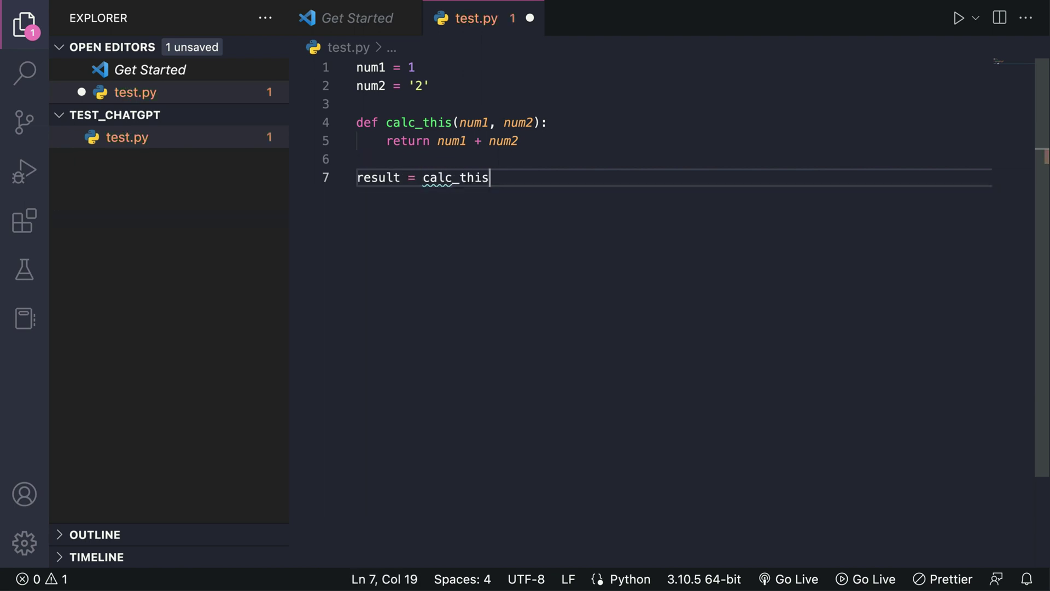
{"action": "type", "text": "("}
{"action": "type", "text": "num1, num2)"}
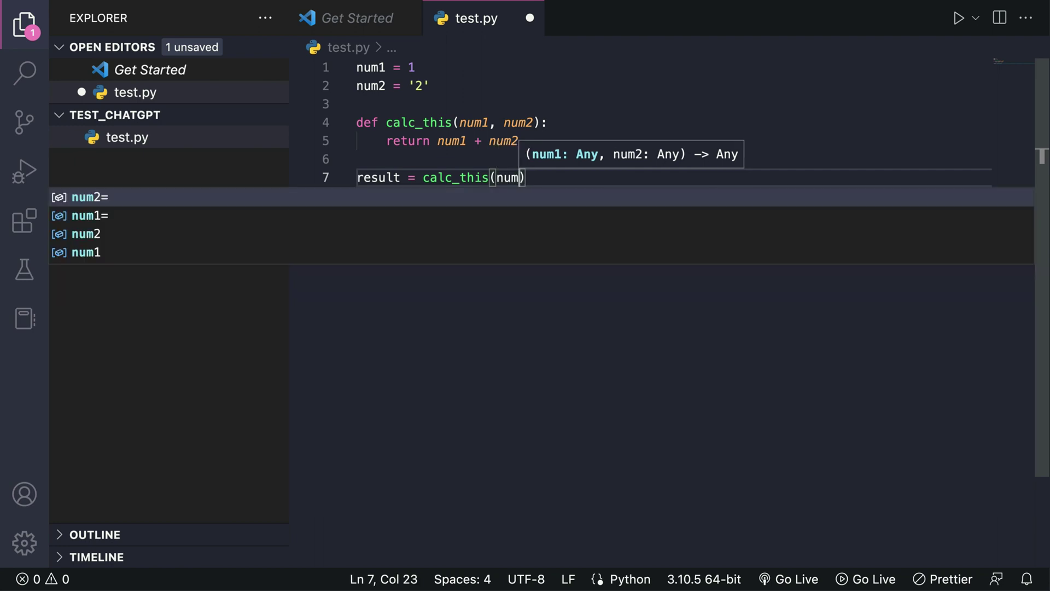
{"action": "key", "text": "Return"}
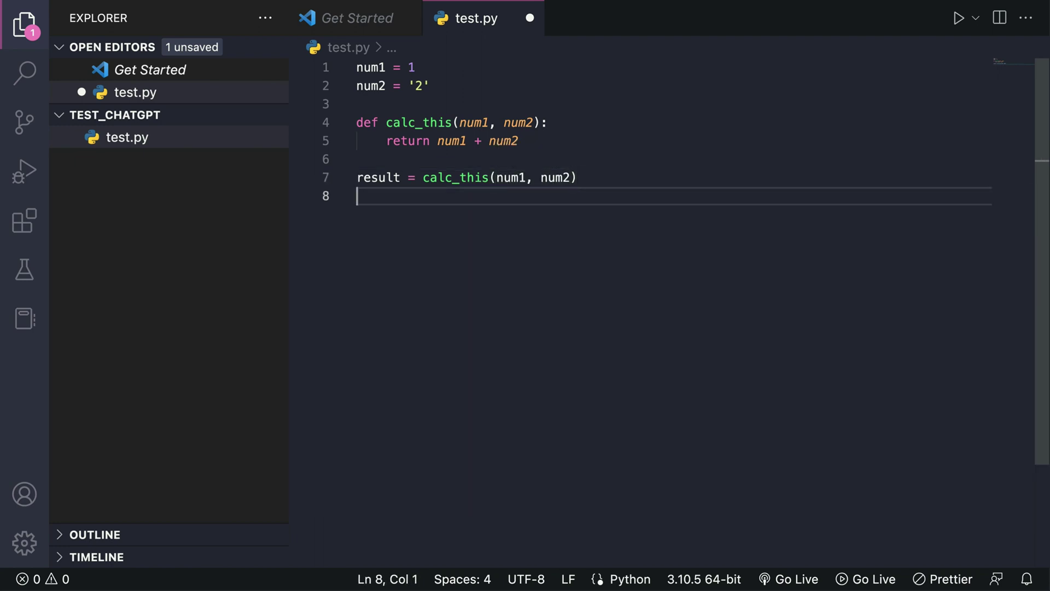
{"action": "type", "text": "print(result"}
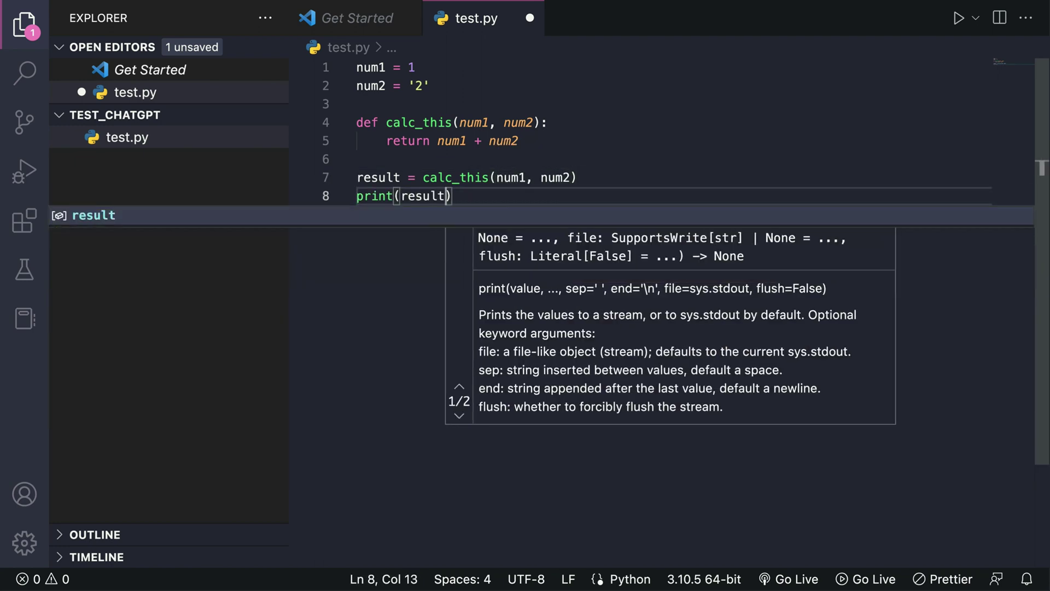
{"action": "key", "text": "Escape"}
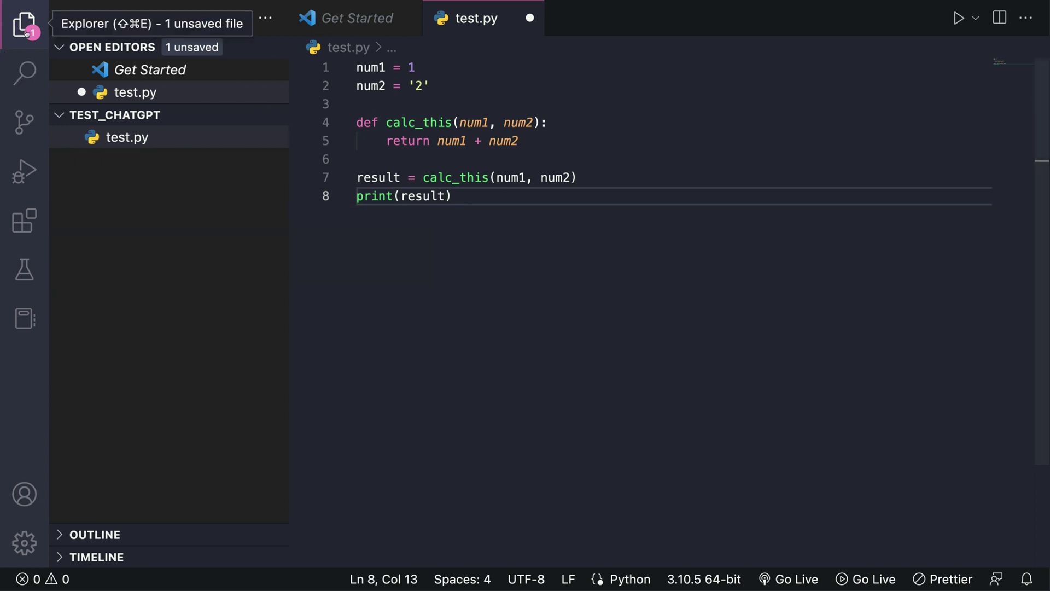
Hide the file explorer, save test.py and run it as a Python script
{"action": "left_click", "coordinate": [23, 24]}
{"action": "key", "text": "super+s"}
{"action": "left_click", "coordinate": [958, 18]}
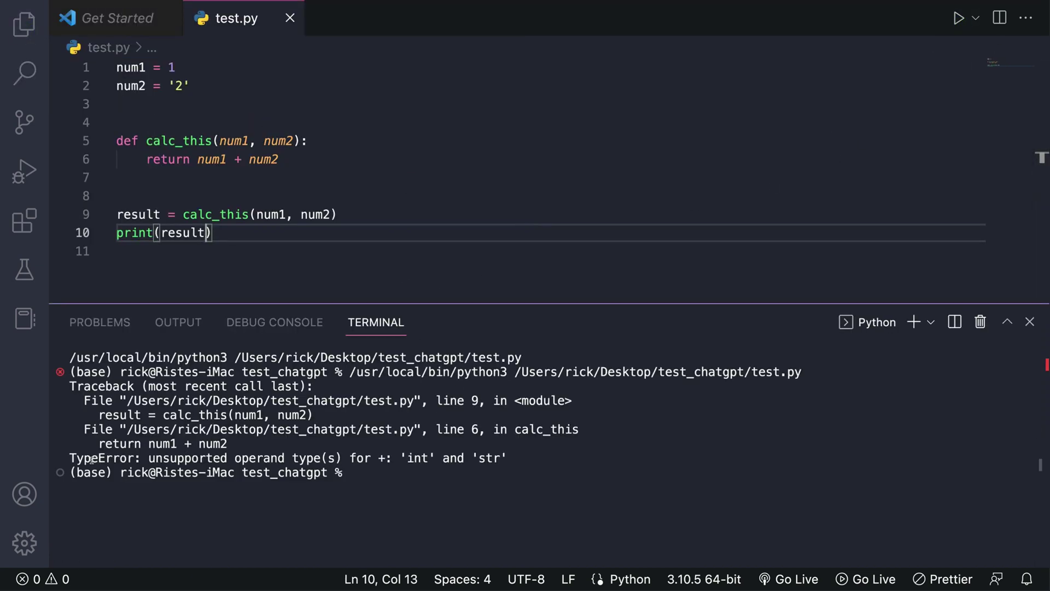
Examine the terminal traceback and compare it with the variable assignments and the calc_this function
{"action": "left_click_drag", "start_coordinate": [72, 458], "coordinate": [148, 458]}
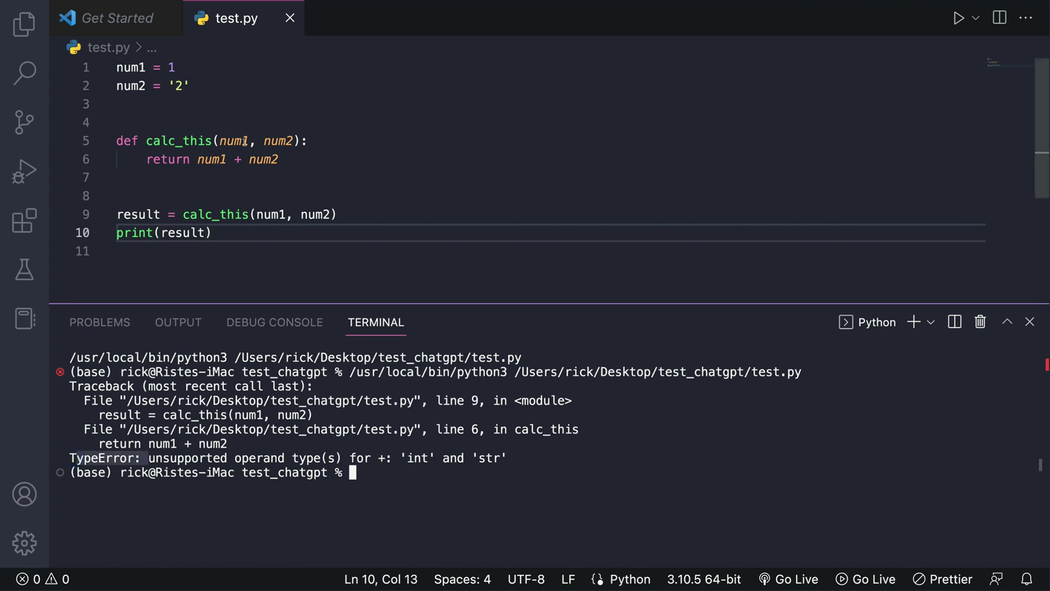
{"action": "left_click_drag", "start_coordinate": [189, 86], "coordinate": [117, 67]}
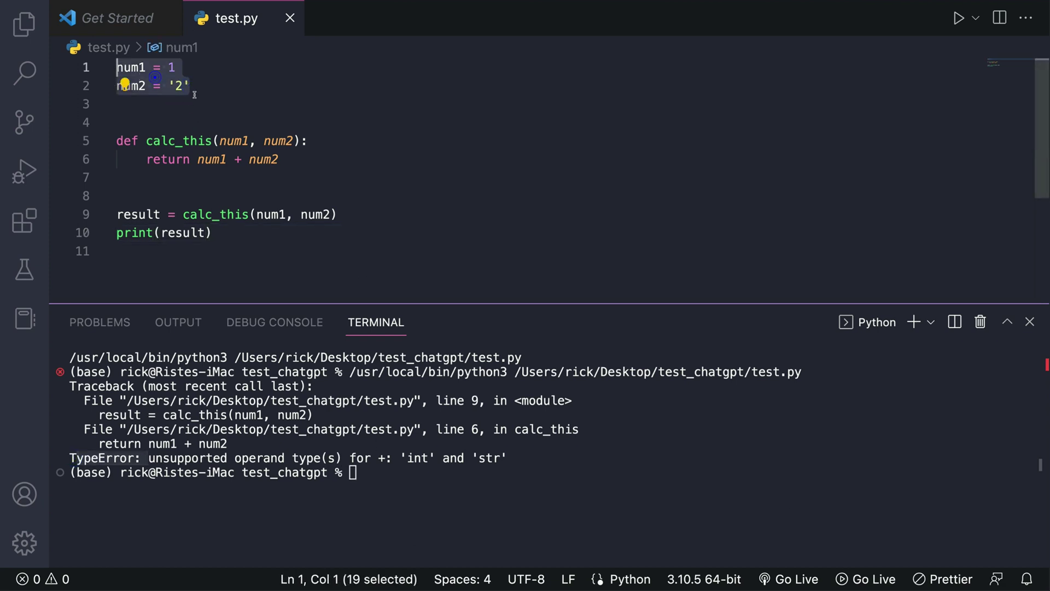
{"action": "left_click", "coordinate": [432, 458]}
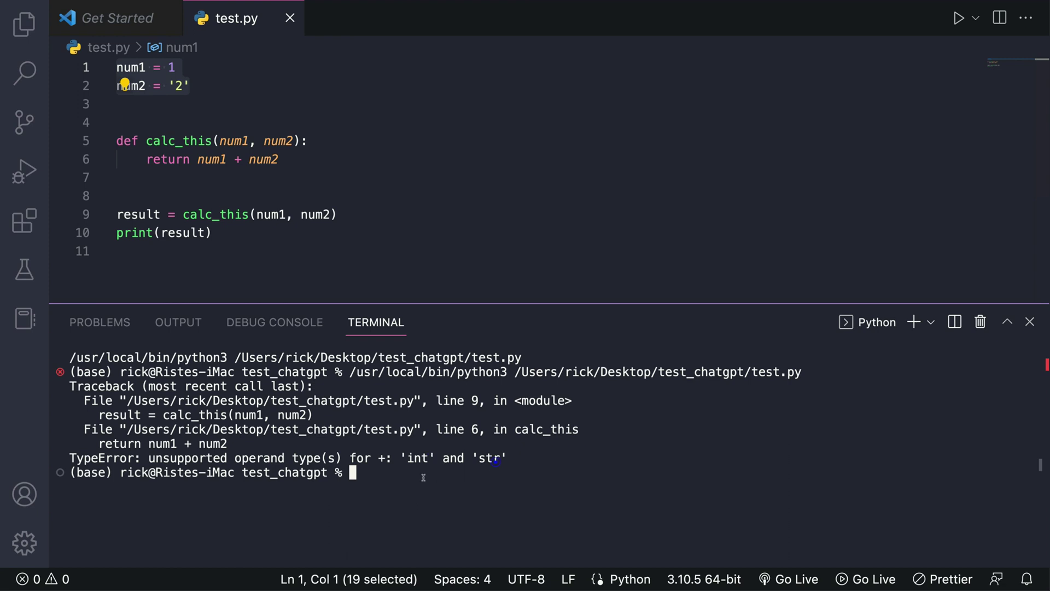
{"action": "left_click_drag", "start_coordinate": [249, 141], "coordinate": [241, 141]}
{"action": "left_click", "coordinate": [229, 191]}
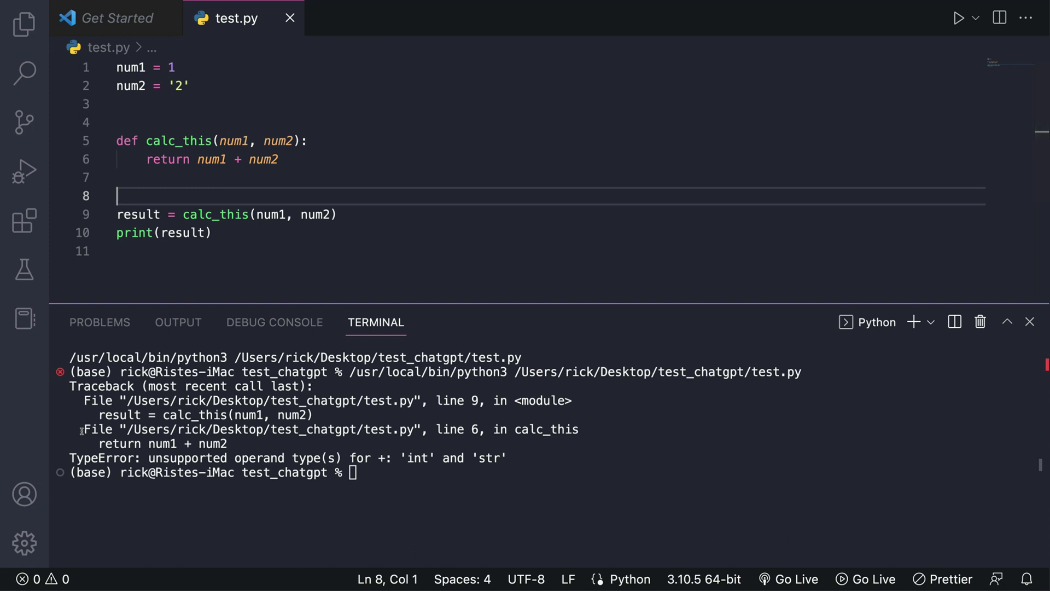
{"action": "left_click_drag", "start_coordinate": [258, 421], "coordinate": [100, 415]}
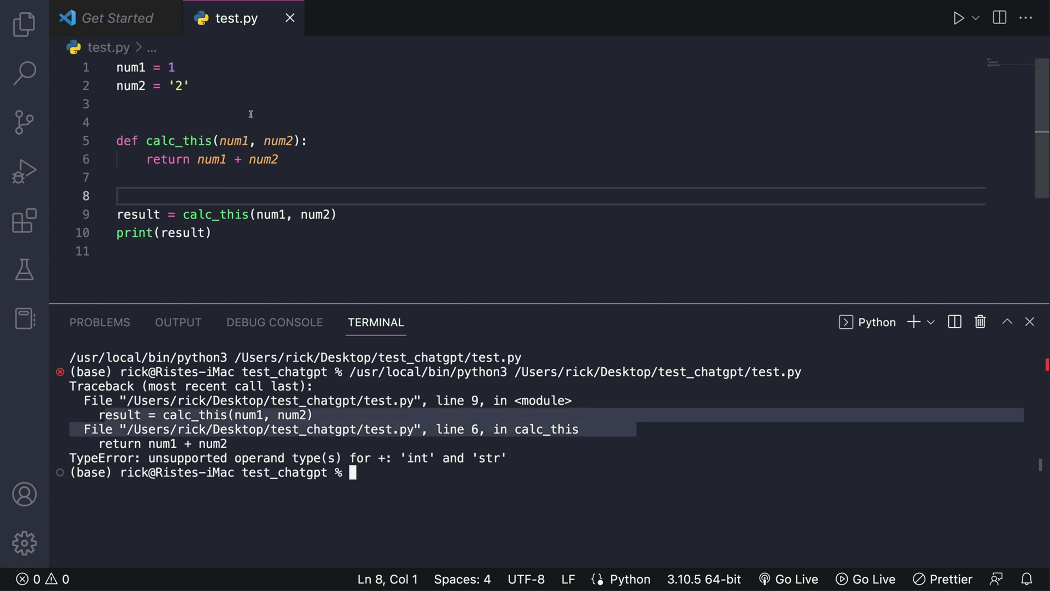
Copy all the code from test.py, switch to ChatGPT in the browser, and send it in quotes after the prompt "fix this for me"
{"action": "left_click_drag", "start_coordinate": [294, 239], "coordinate": [115, 67]}
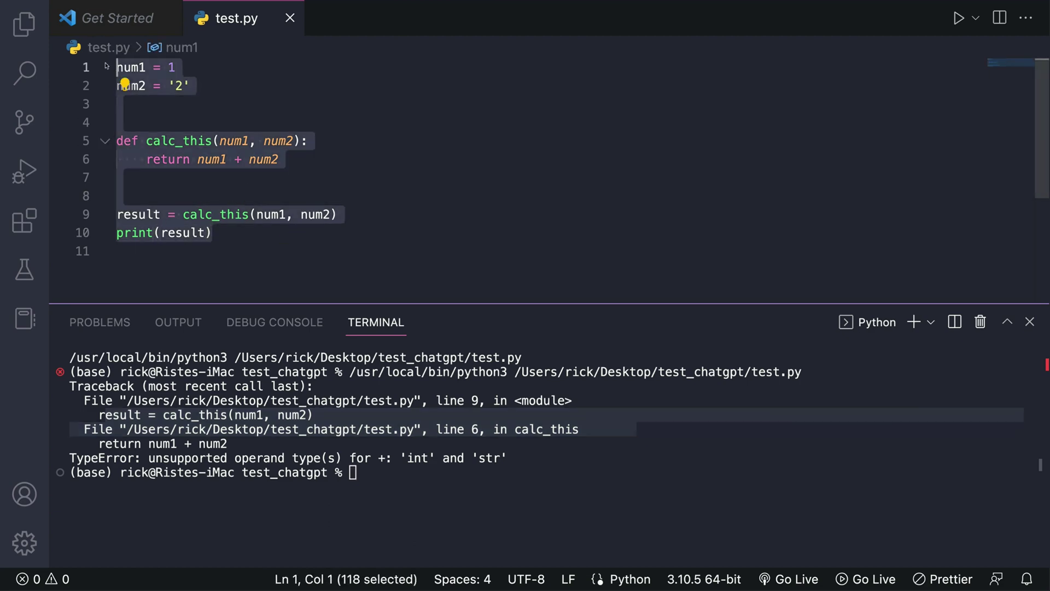
{"action": "key", "text": "super+Tab"}
{"action": "key", "text": "super+Tab"}
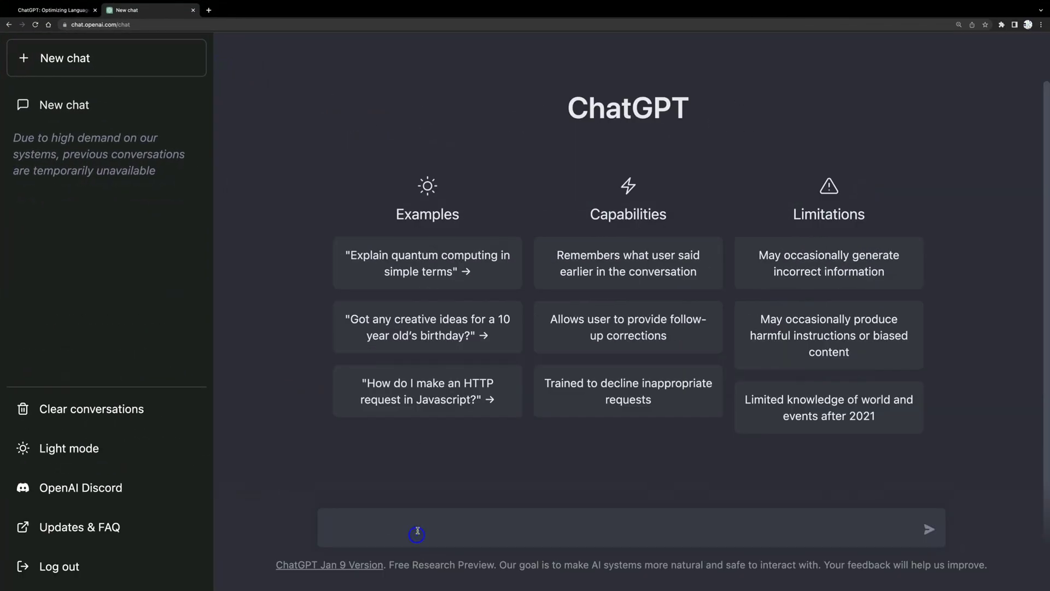
{"action": "type", "text": "fix this for me"}
{"action": "type", "text": " \""}
{"action": "key", "text": "ctrl+v"}
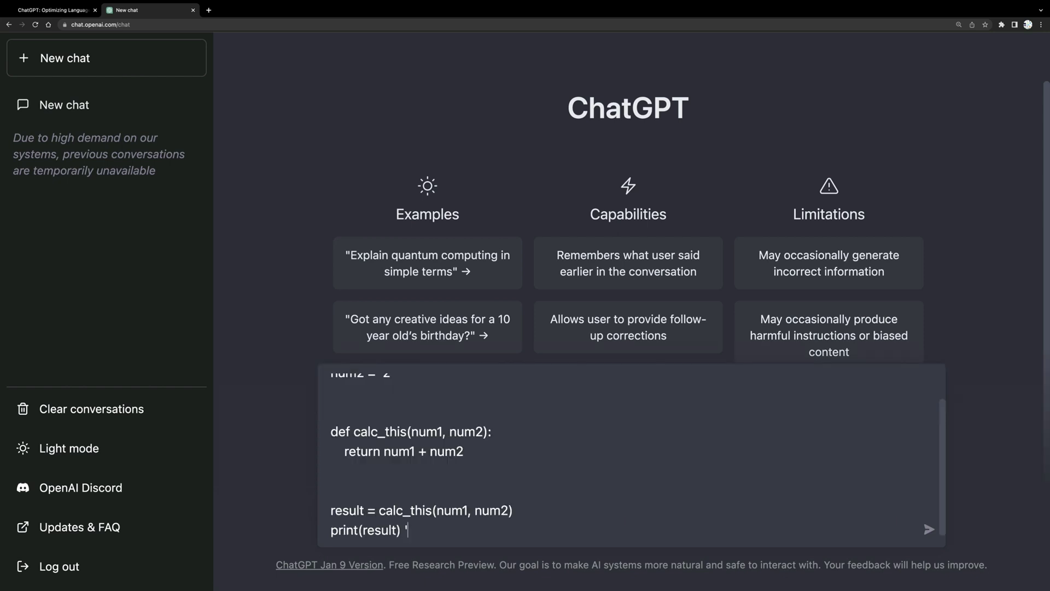
{"action": "type", "text": "''"}
{"action": "key", "text": "Return"}
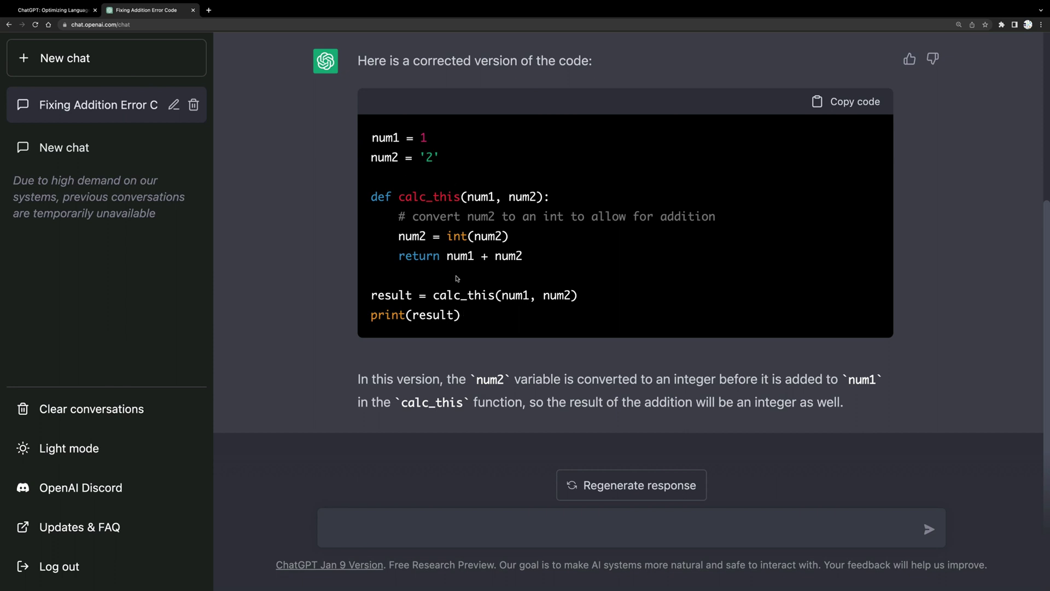
Copy the corrected code from ChatGPT's answer and, back in Visual Studio Code, close the terminal and comment out all the original code in test.py
{"action": "left_click_drag", "start_coordinate": [464, 317], "coordinate": [367, 133]}
{"action": "key", "text": "super+c"}
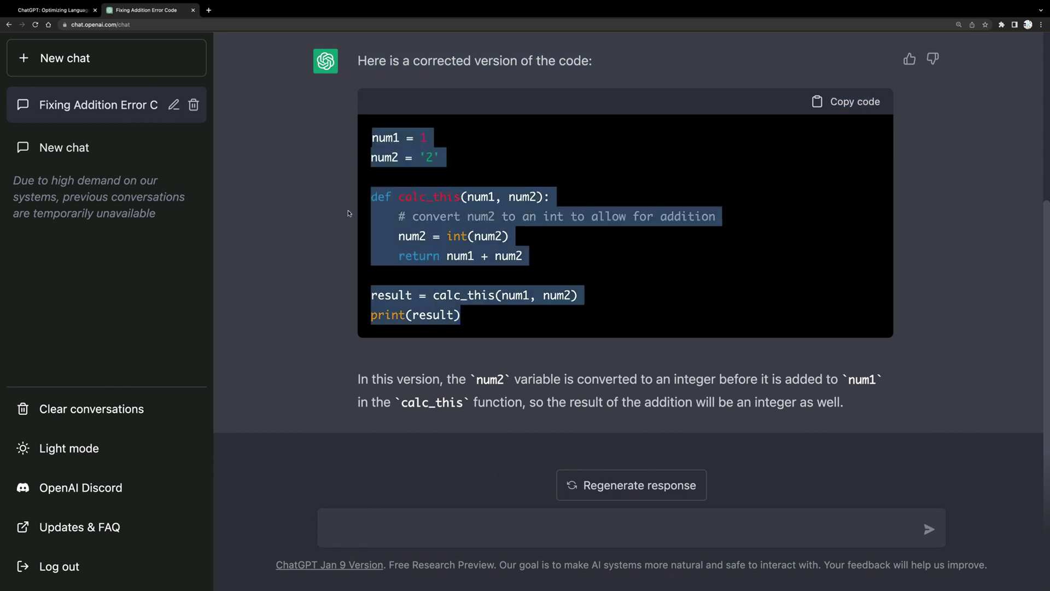
{"action": "key", "text": "super+Tab"}
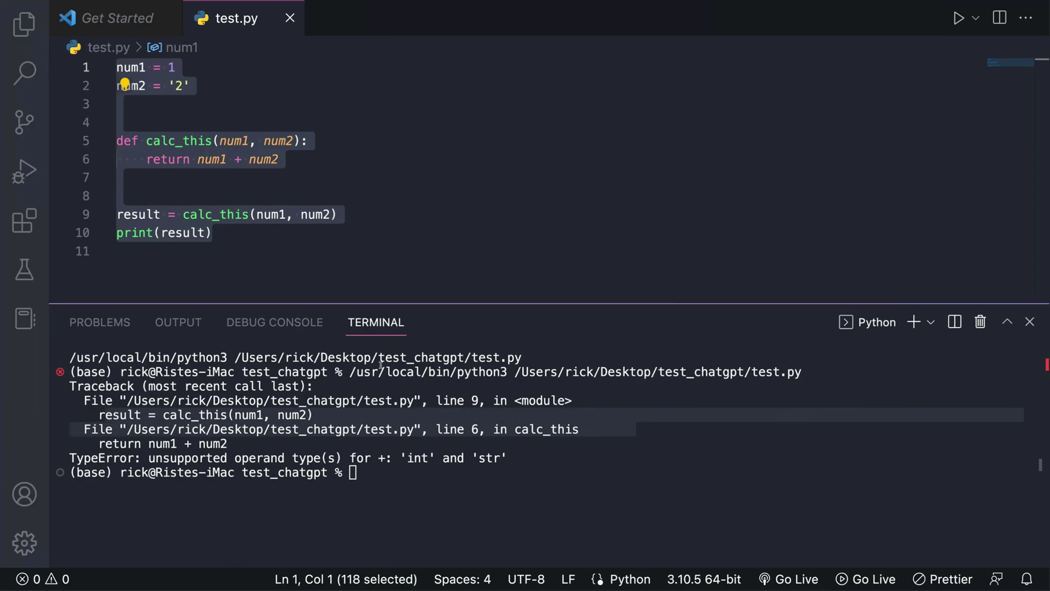
{"action": "left_click", "coordinate": [1030, 322]}
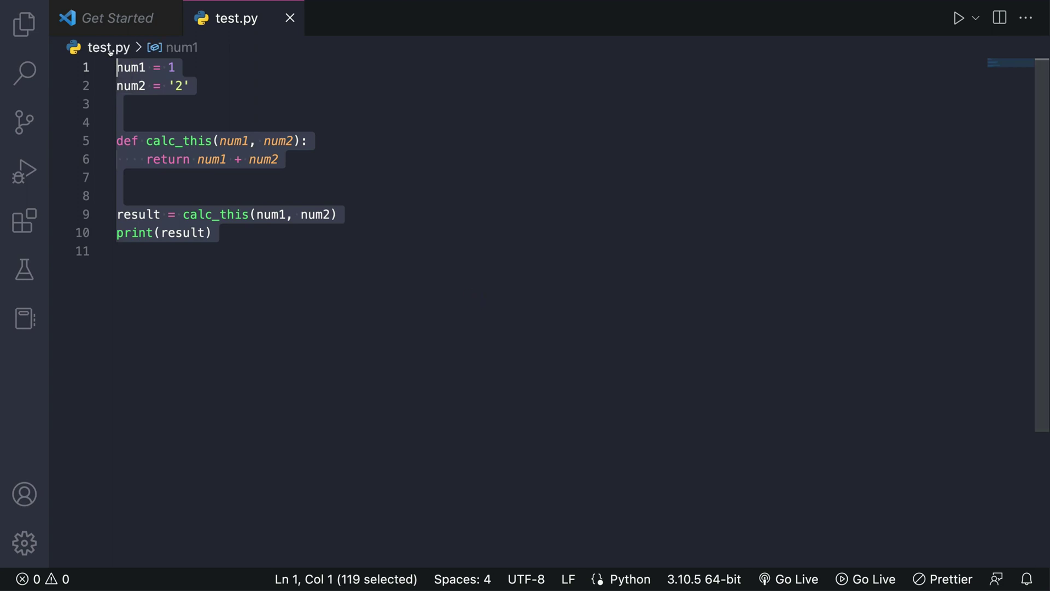
{"action": "key", "text": "super+slash"}
Paste the corrected code from line 12, below the commented-out code, and run test.py
{"action": "left_click", "coordinate": [328, 244]}
{"action": "key", "text": "Return"}
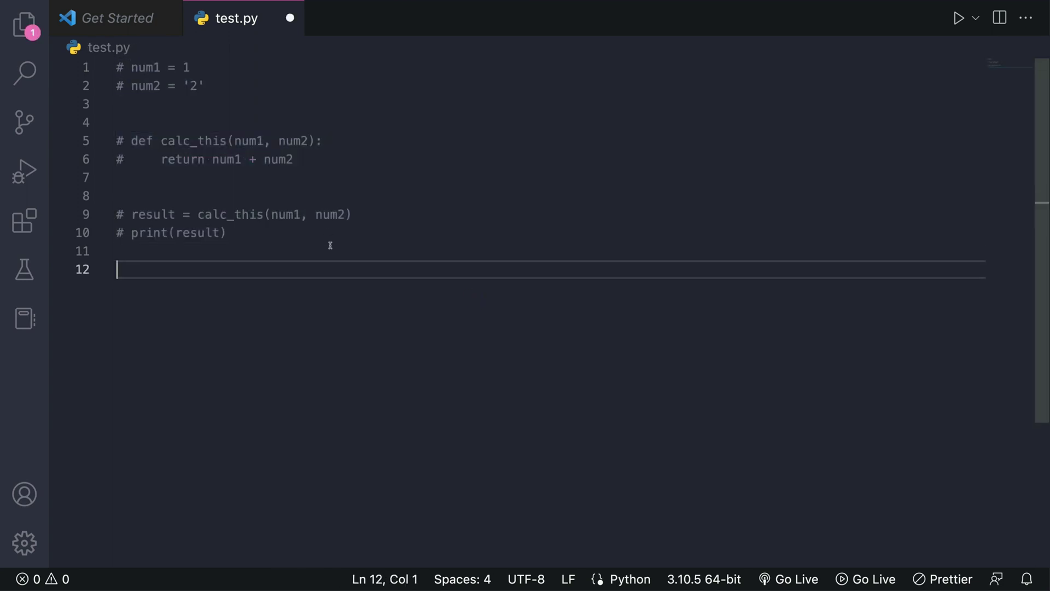
{"action": "key", "text": "super+v"}
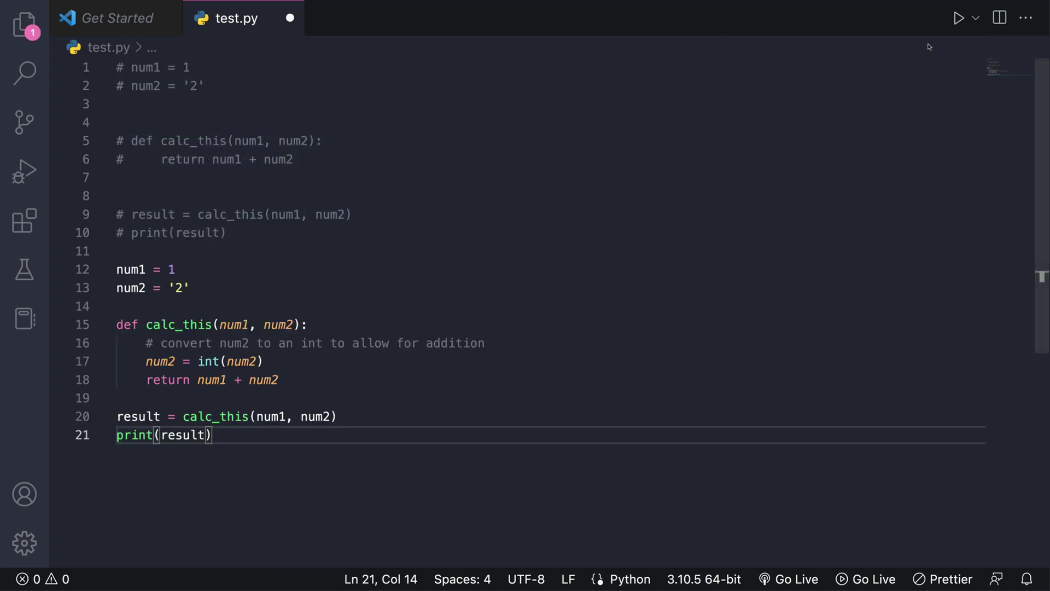
{"action": "left_click", "coordinate": [958, 18]}
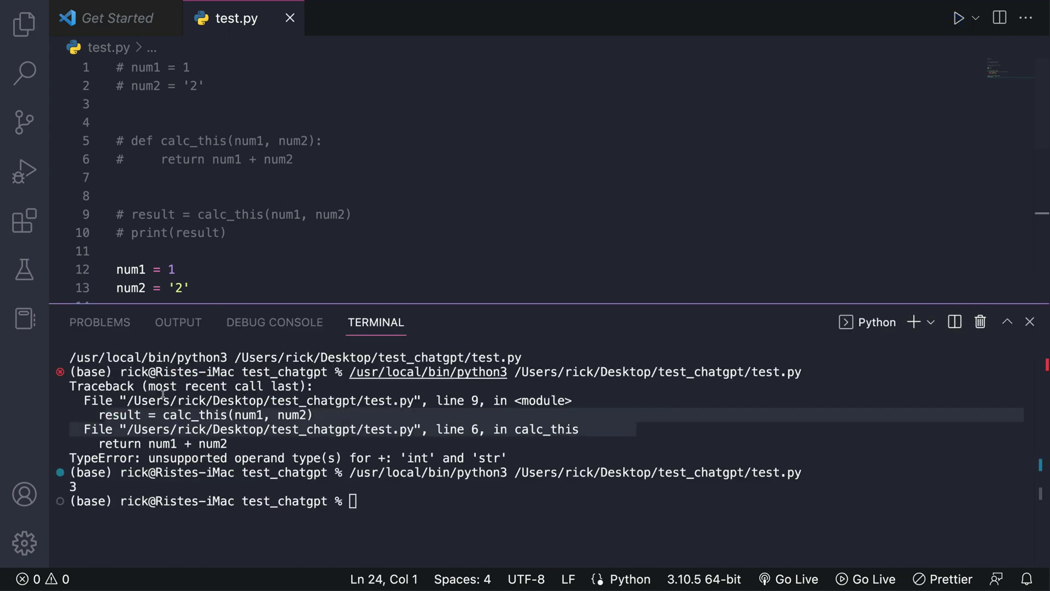
Kill the terminal holding the old traceback and run test.py again in a fresh one
{"action": "left_click_drag", "start_coordinate": [433, 515], "coordinate": [77, 442]}
{"action": "left_click", "coordinate": [86, 485]}
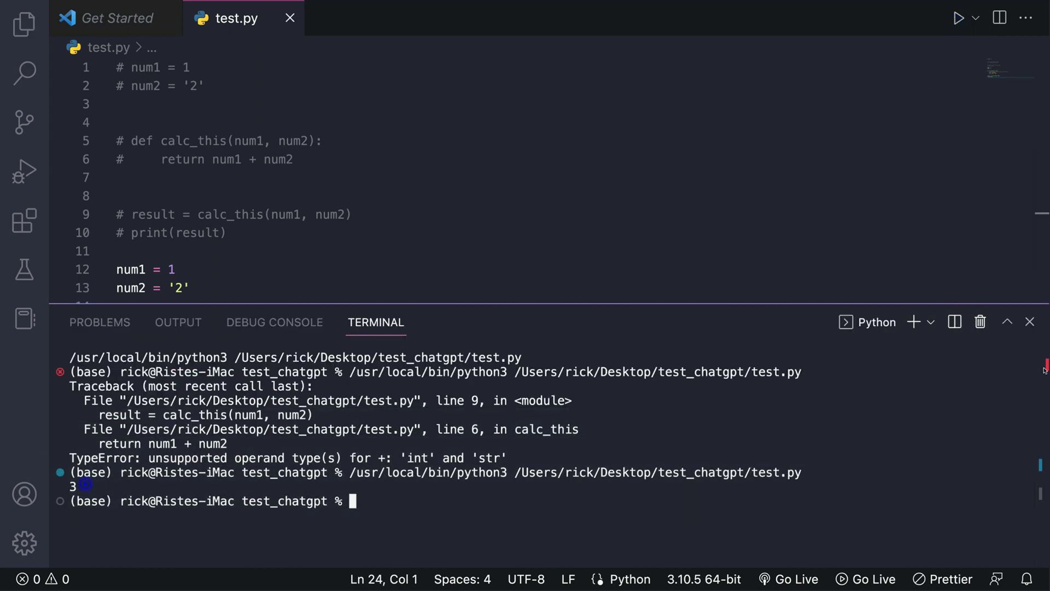
{"action": "left_click", "coordinate": [985, 324]}
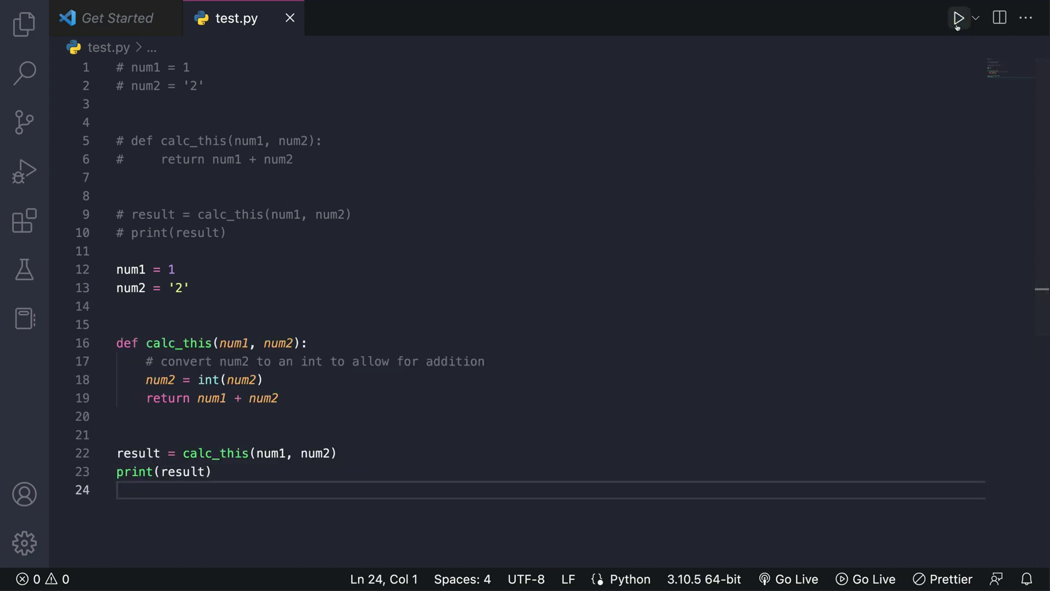
{"action": "left_click", "coordinate": [959, 17]}
Compare the printed result in the terminal with the variables and the calc_this function in the corrected code
{"action": "scroll", "coordinate": [227, 223], "scroll_direction": "down", "scroll_amount": 3}
{"action": "scroll", "coordinate": [227, 223], "scroll_direction": "up", "scroll_amount": 4}
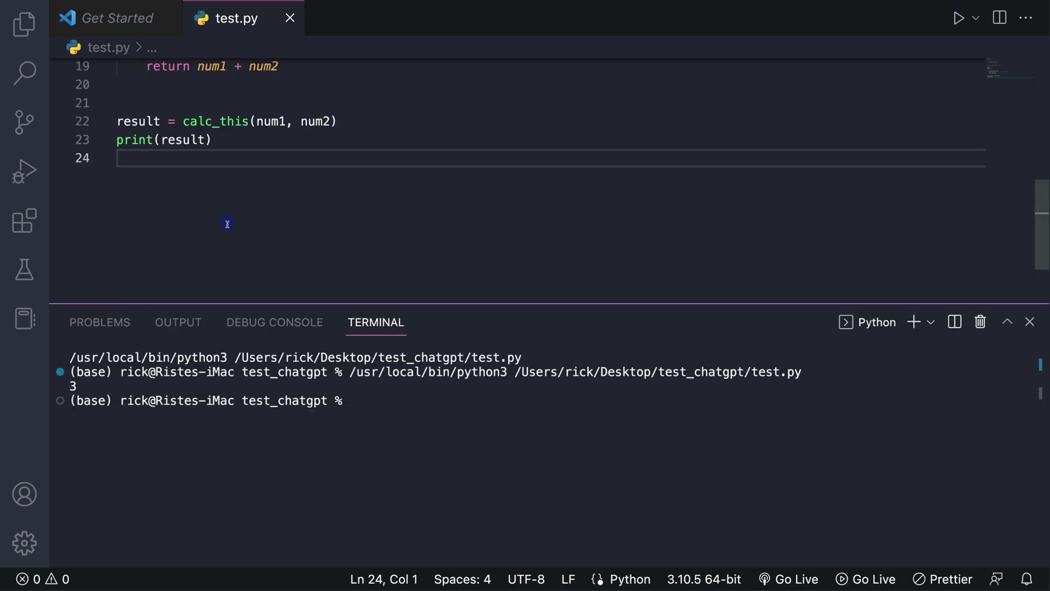
{"action": "scroll", "coordinate": [227, 223], "scroll_direction": "down", "scroll_amount": 1}
{"action": "left_click_drag", "start_coordinate": [57, 387], "coordinate": [118, 385]}
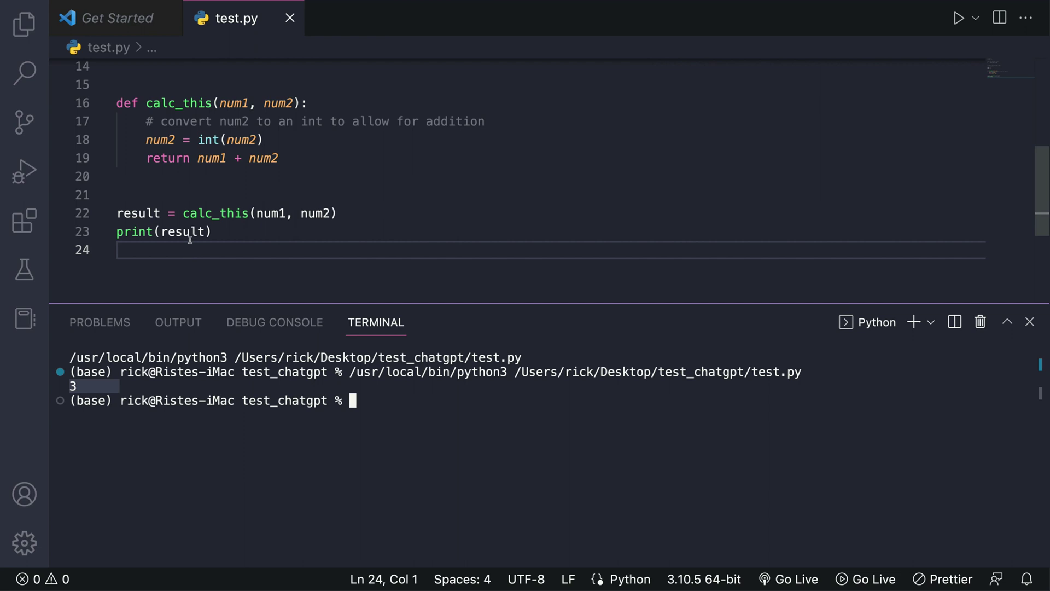
{"action": "scroll", "coordinate": [190, 239], "scroll_direction": "up", "scroll_amount": 2}
{"action": "scroll", "coordinate": [184, 227], "scroll_direction": "down", "scroll_amount": 3}
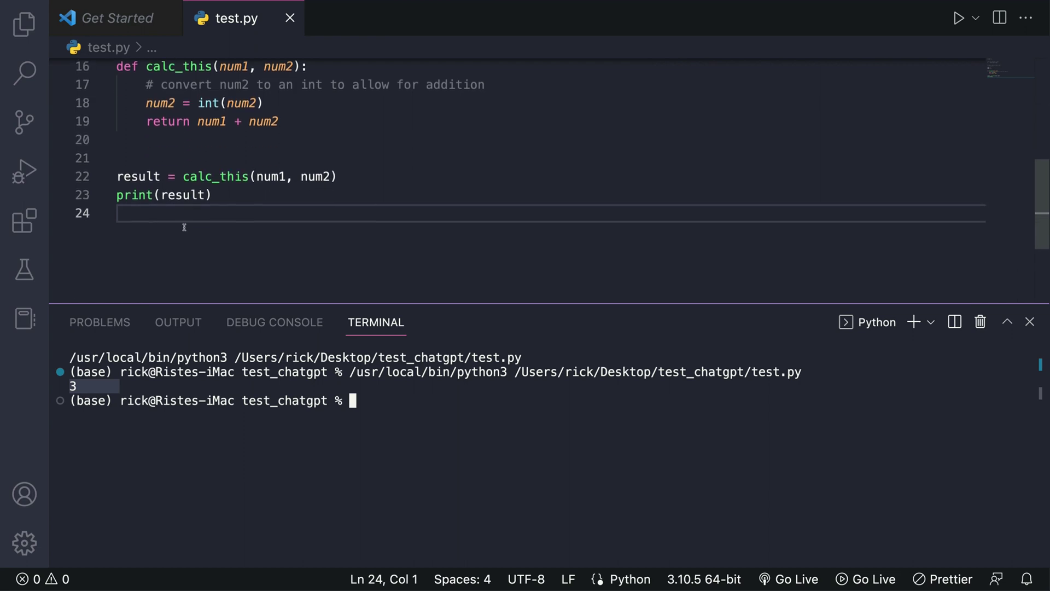
{"action": "scroll", "coordinate": [184, 227], "scroll_direction": "up", "scroll_amount": 3}
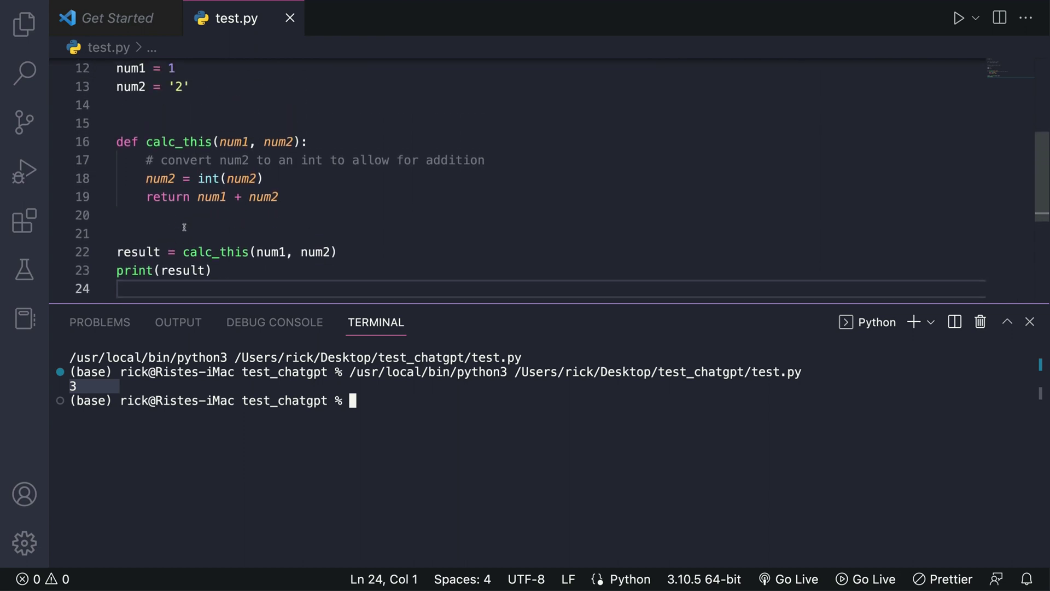
{"action": "scroll", "coordinate": [185, 227], "scroll_direction": "up", "scroll_amount": 2}
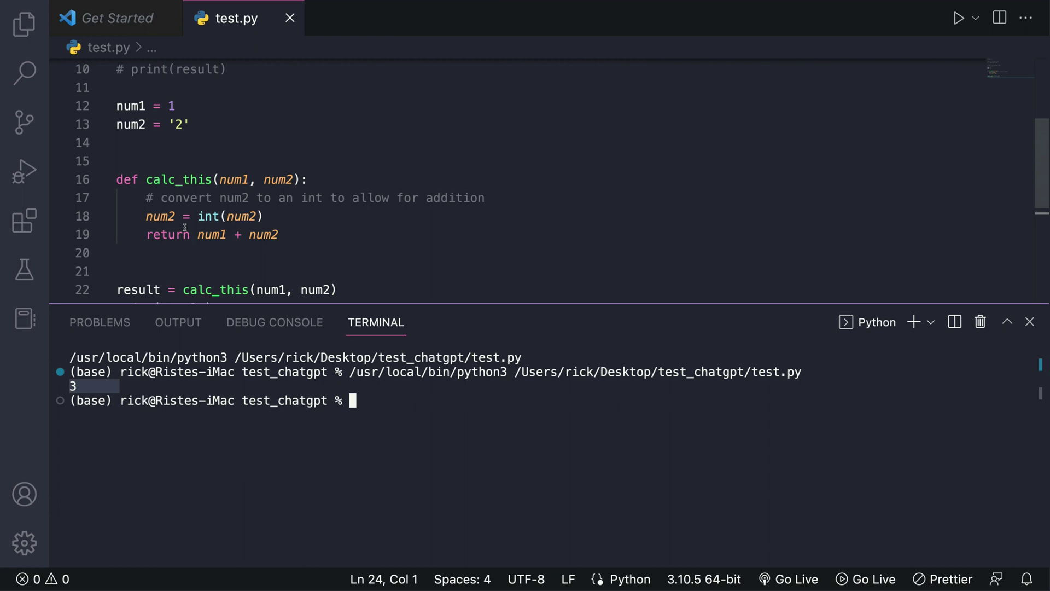
{"action": "scroll", "coordinate": [271, 240], "scroll_direction": "down", "scroll_amount": 2}
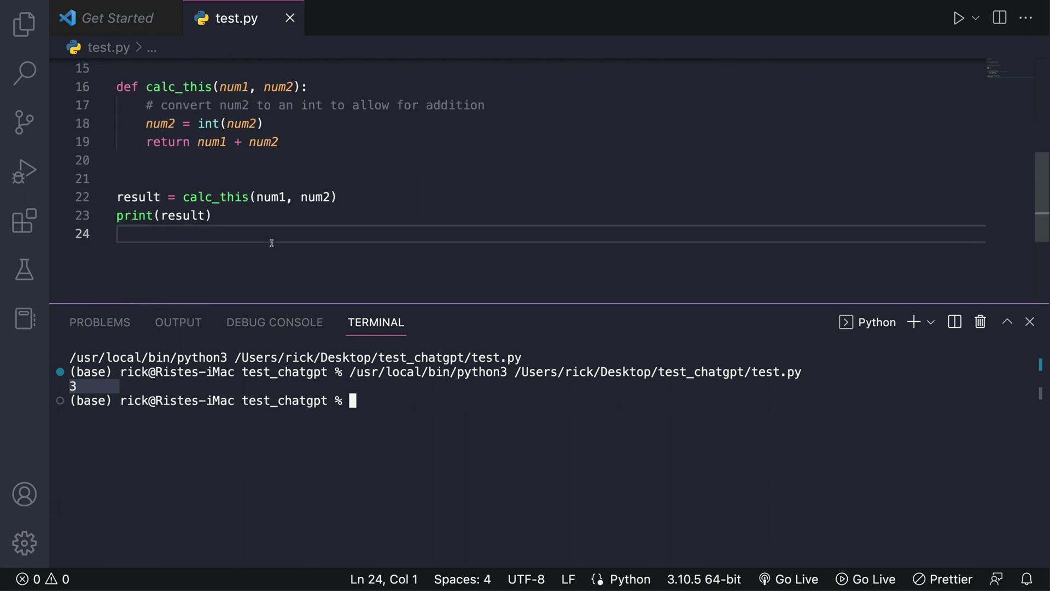
Close the Get Started page, switch to ChatGPT in the browser, and regenerate the answer with the corrected code
{"action": "left_click", "coordinate": [167, 19]}
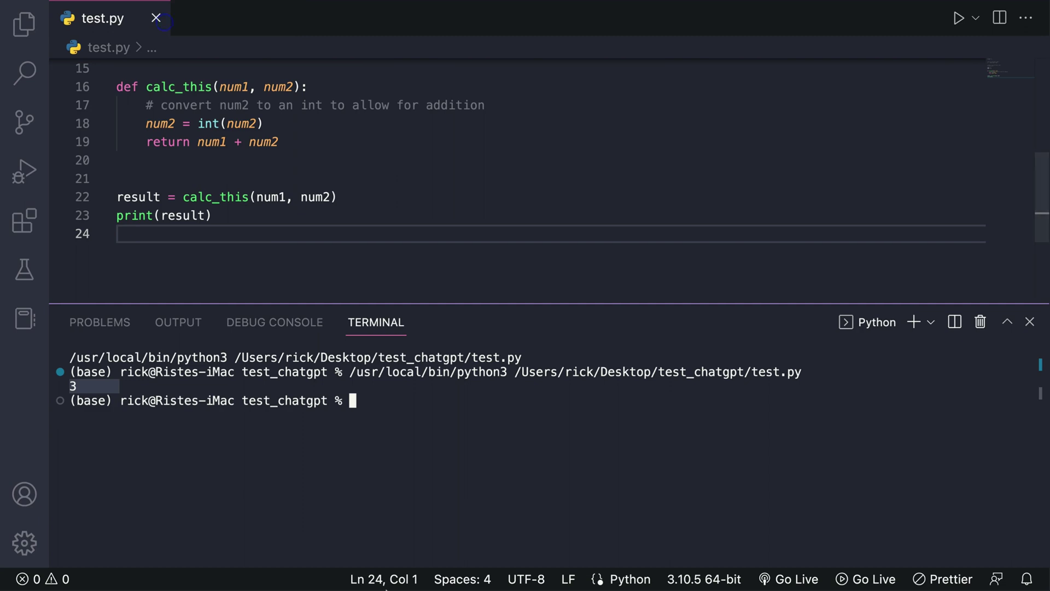
{"action": "left_click", "coordinate": [381, 571]}
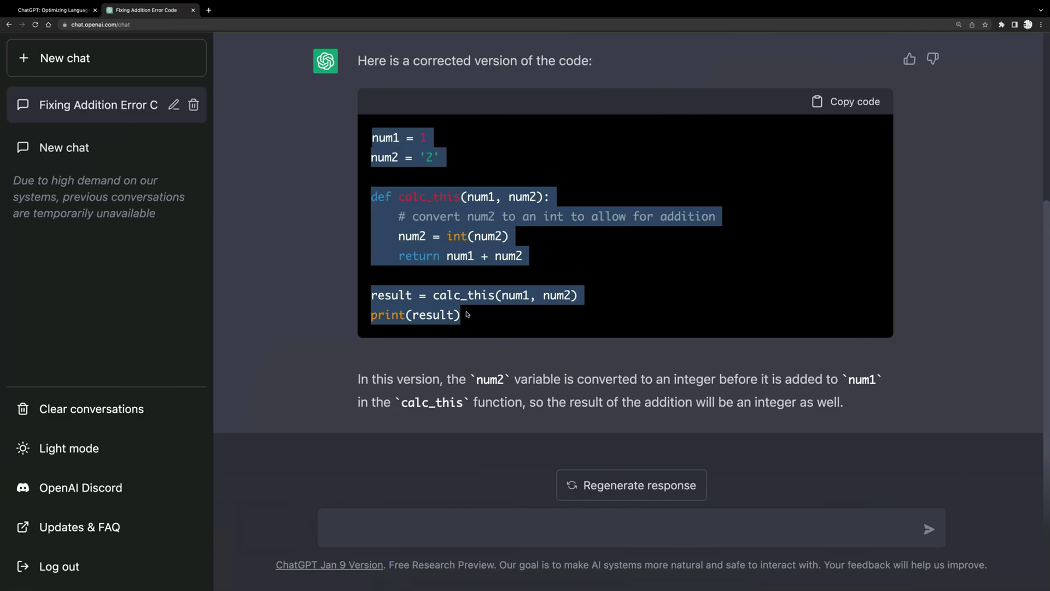
{"action": "left_click", "coordinate": [609, 491]}
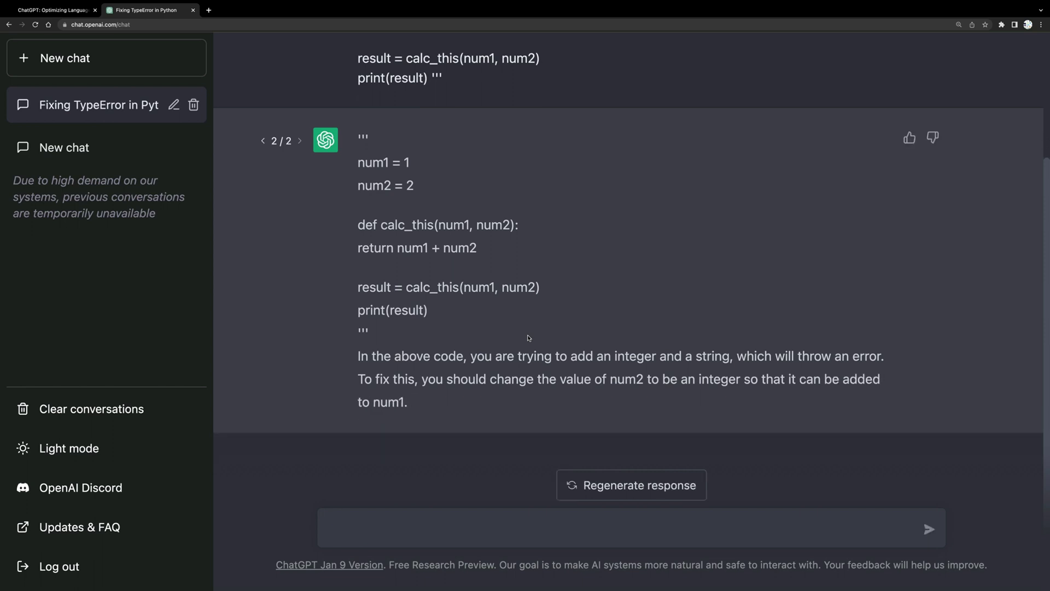
Read through the regenerated code and the explanation of why adding an integer and a string throws an error
{"action": "left_click_drag", "start_coordinate": [416, 402], "coordinate": [349, 152]}
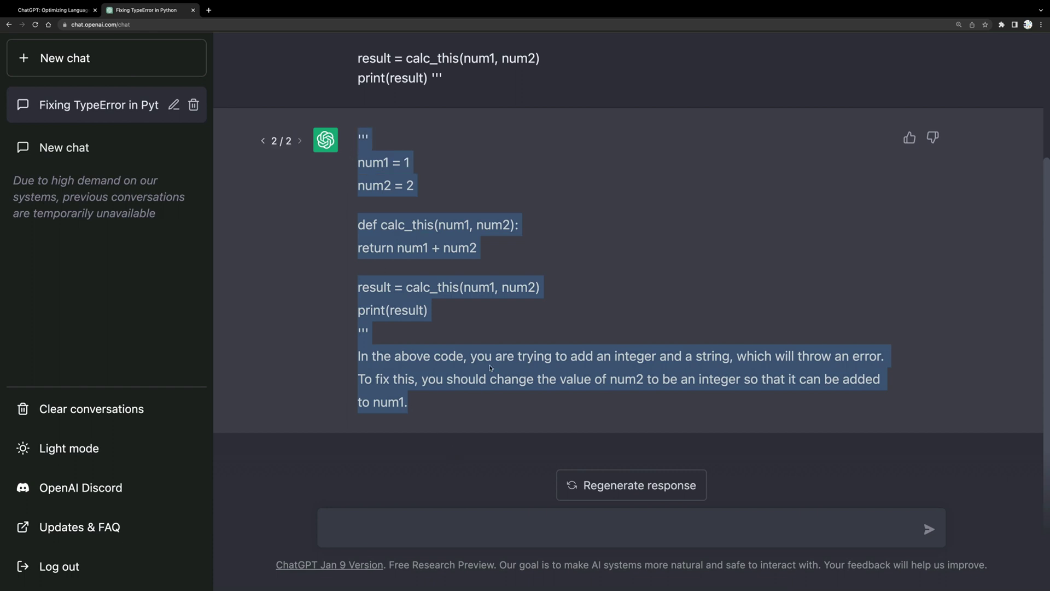
{"action": "left_click", "coordinate": [759, 358]}
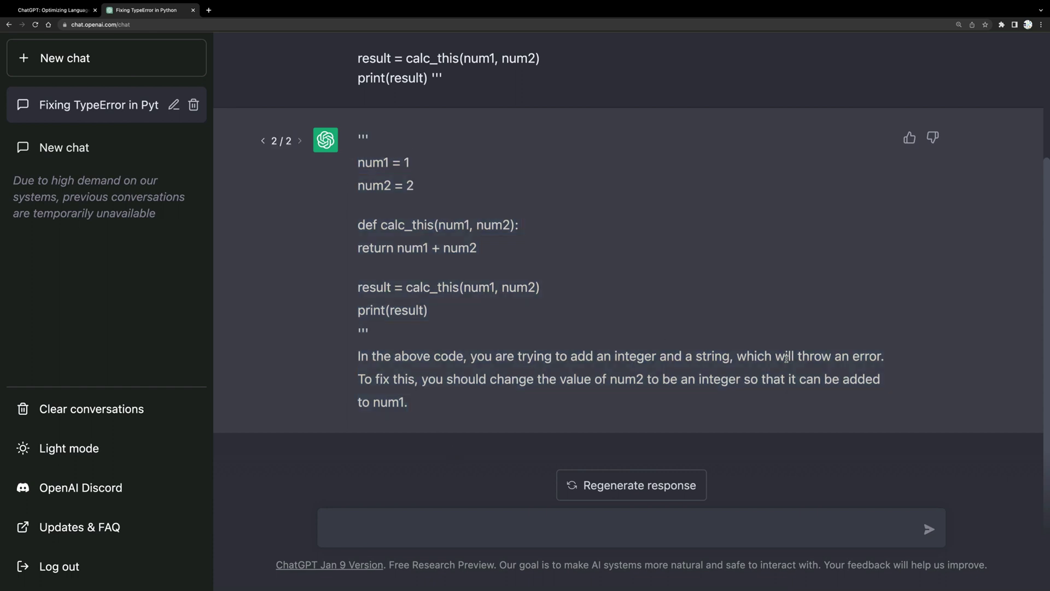
{"action": "left_click_drag", "start_coordinate": [737, 357], "coordinate": [859, 356]}
{"action": "scroll", "coordinate": [469, 335], "scroll_direction": "up", "scroll_amount": 3}
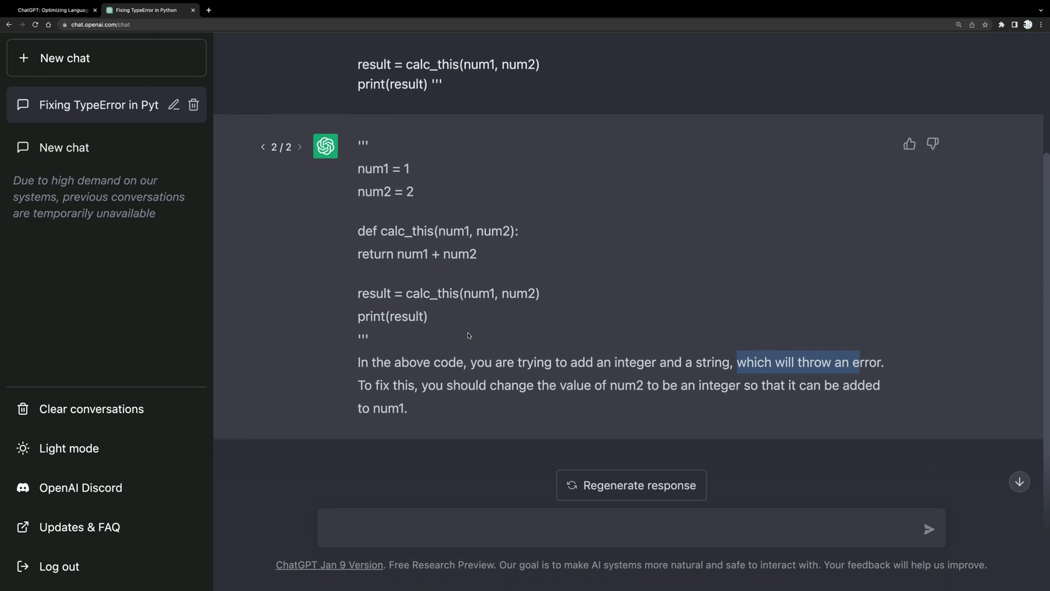
{"action": "scroll", "coordinate": [468, 334], "scroll_direction": "up", "scroll_amount": 1}
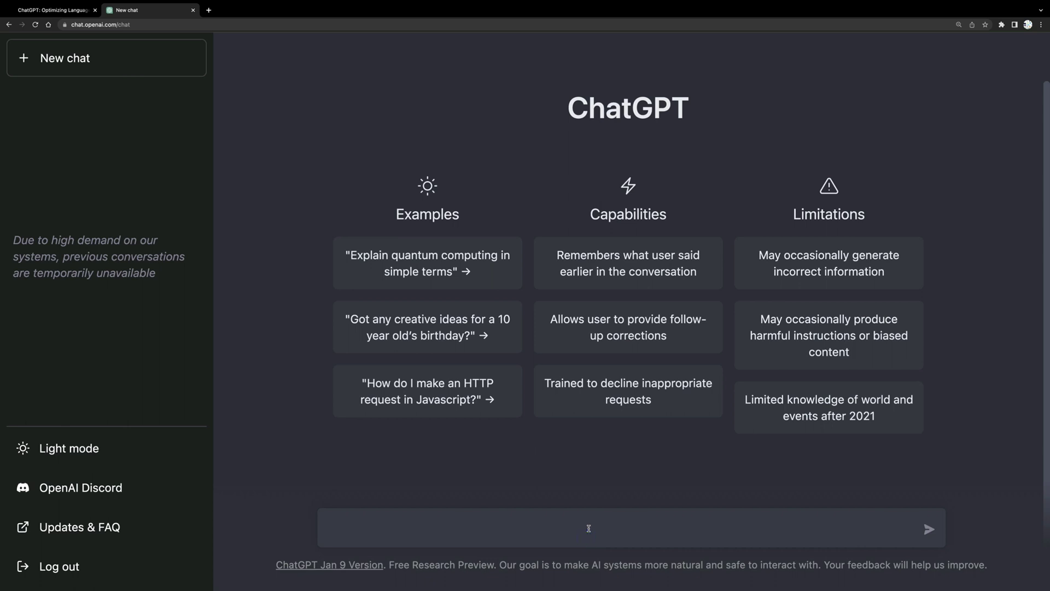
Ask ChatGPT "what is SEO" in a new chat
{"action": "type", "text": "what is SE"}
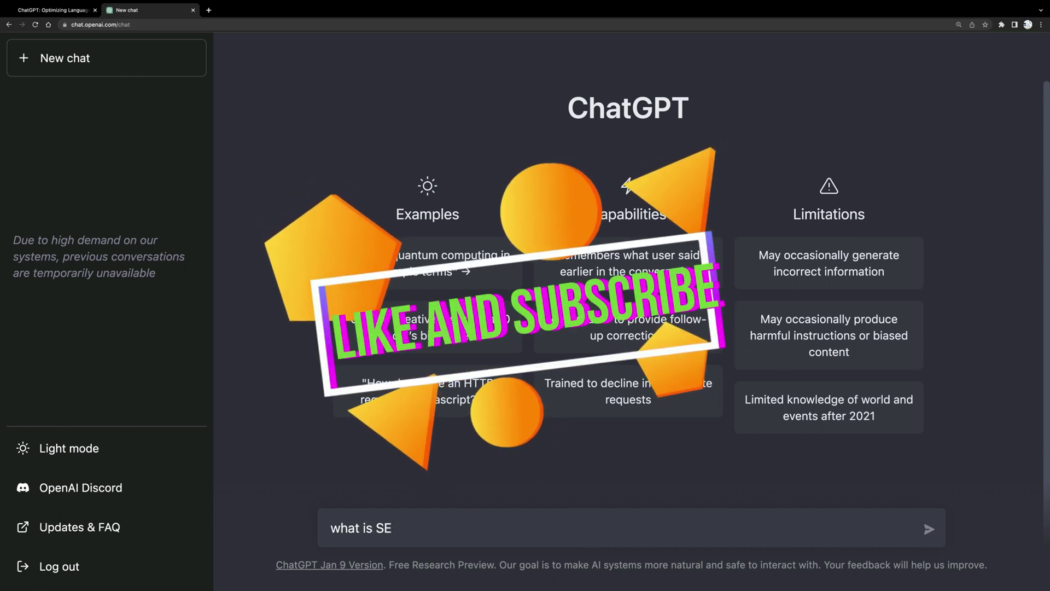
{"action": "type", "text": "O"}
{"action": "key", "text": "Return"}
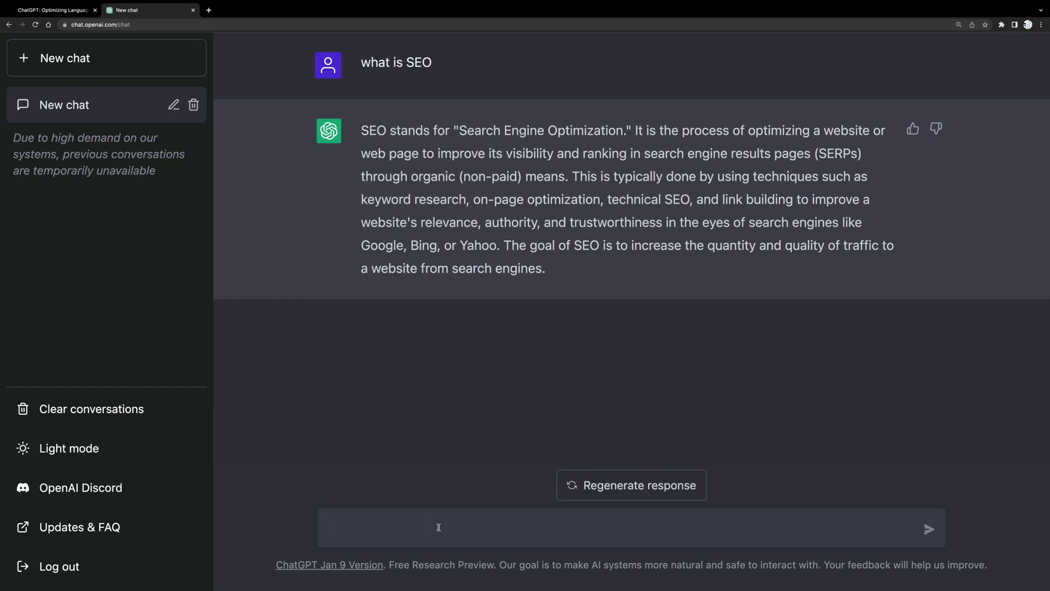
{"action": "type", "text": "We are pizza q"}
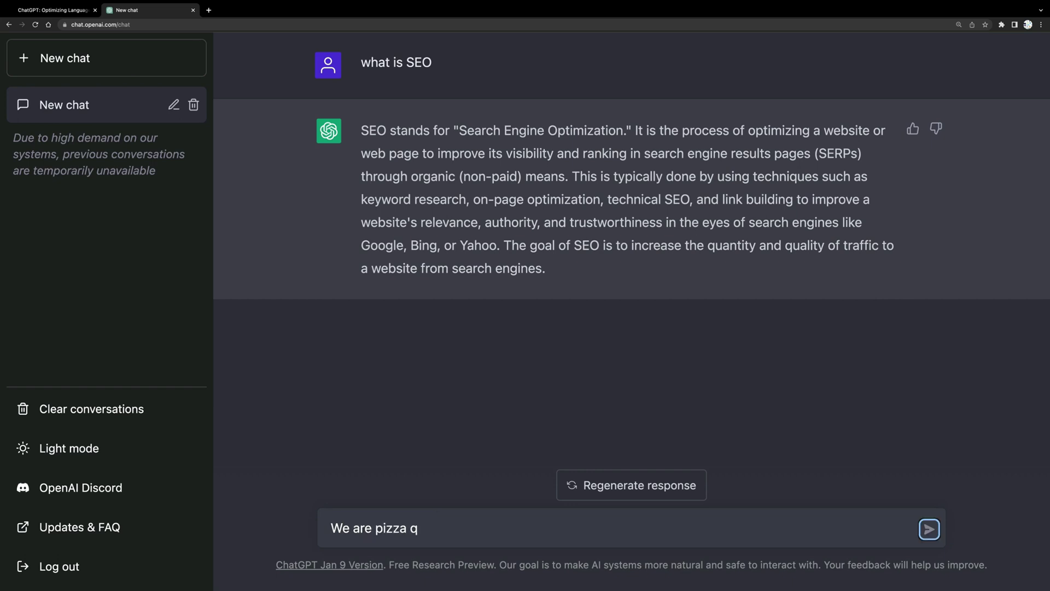
{"action": "key", "text": "Return"}
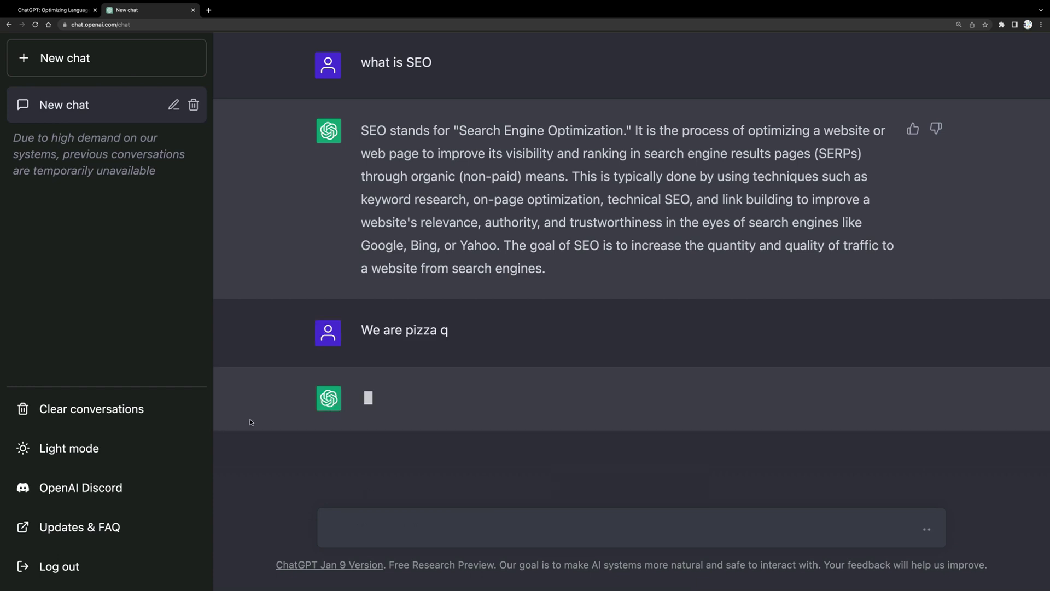
{"action": "left_click", "coordinate": [622, 485]}
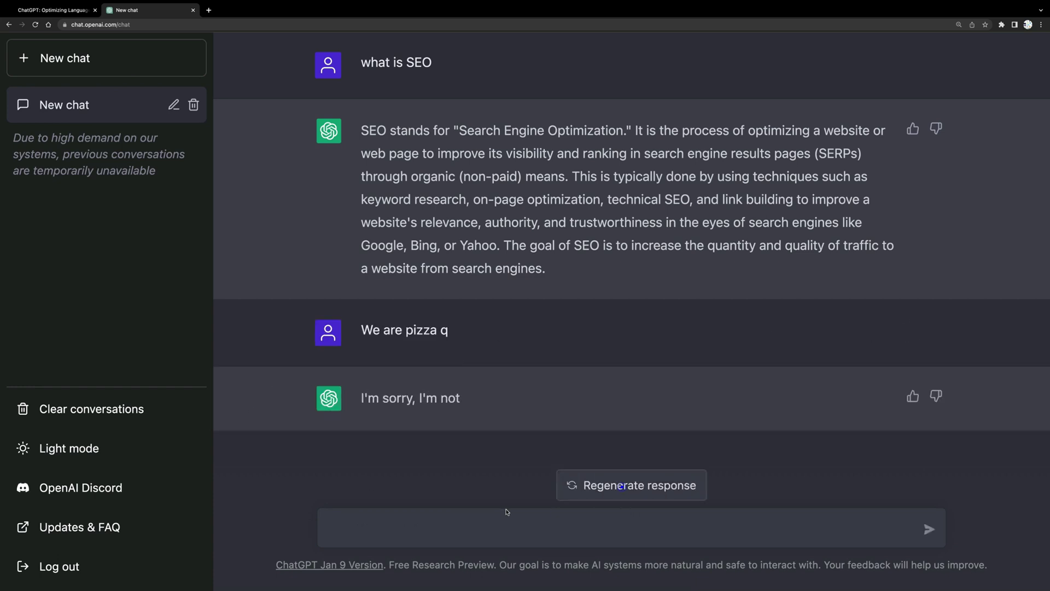
Write "we are pizza equipment brand. Please write me a product page that is optimised for the keyword Neapolitan pizza flour type 00" as the prompt
{"action": "type", "text": "e pizza"}
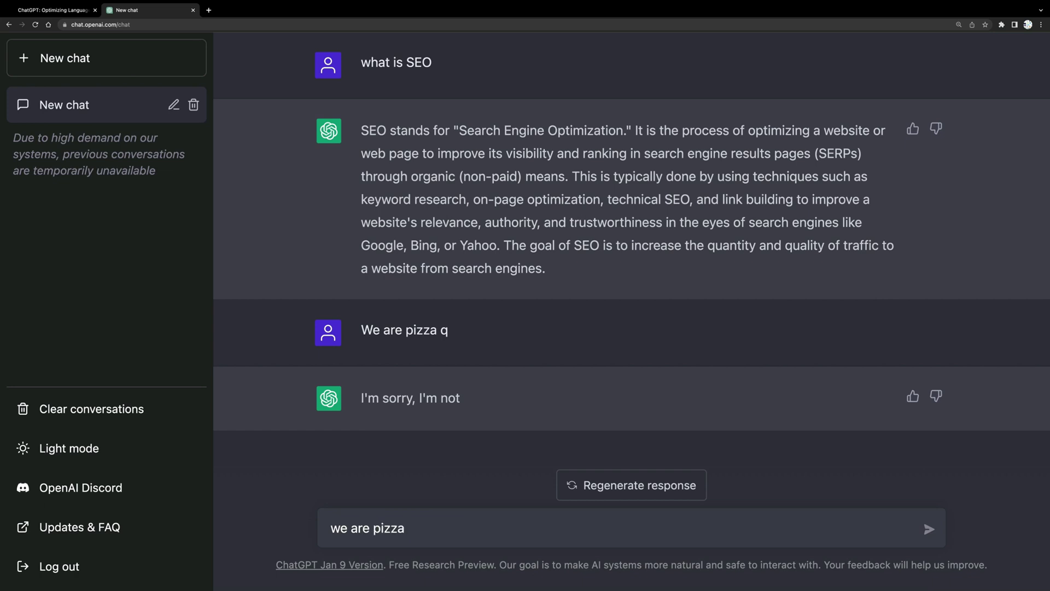
{"action": "type", "text": " equip"}
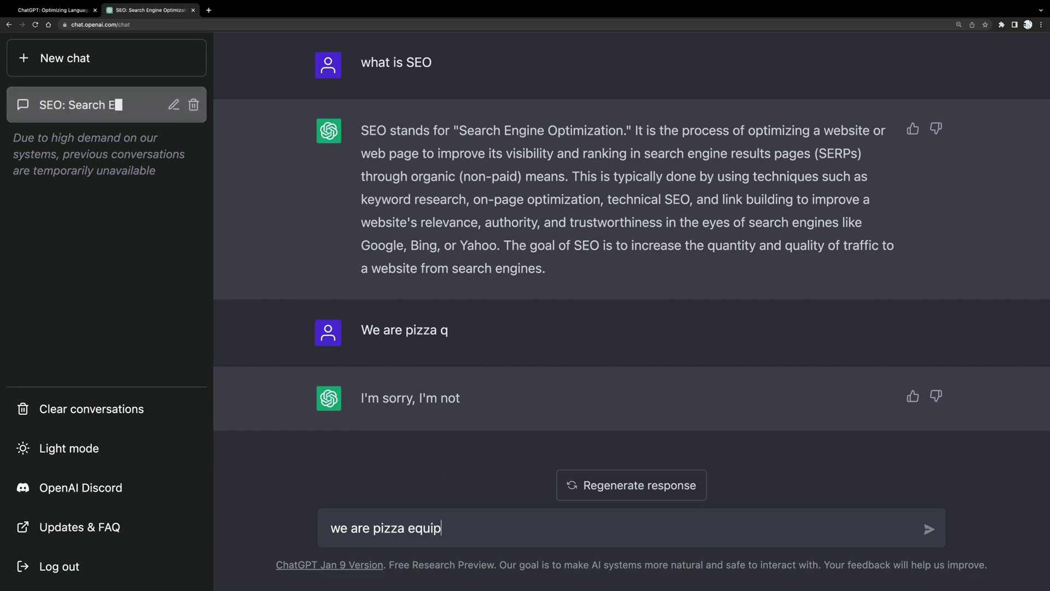
{"action": "type", "text": "ment bran"}
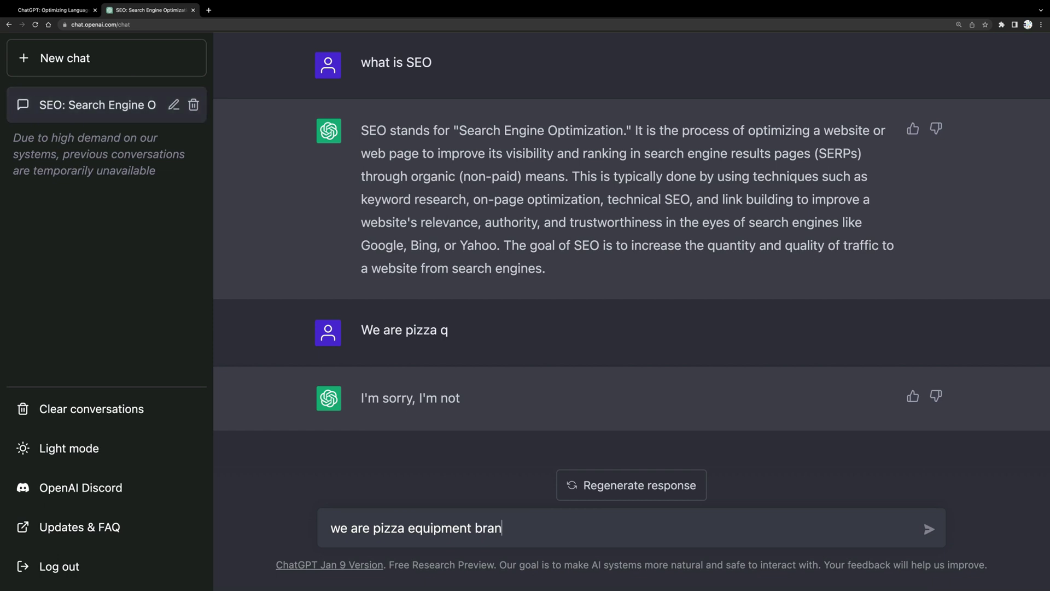
{"action": "type", "text": "d. Please write me a"}
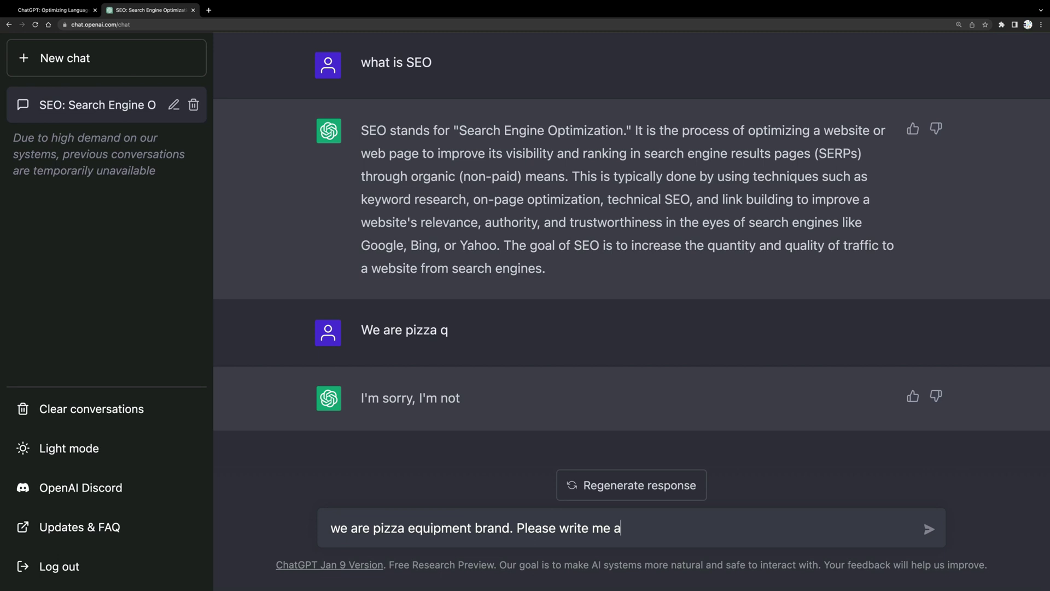
{"action": "type", "text": " product page that"}
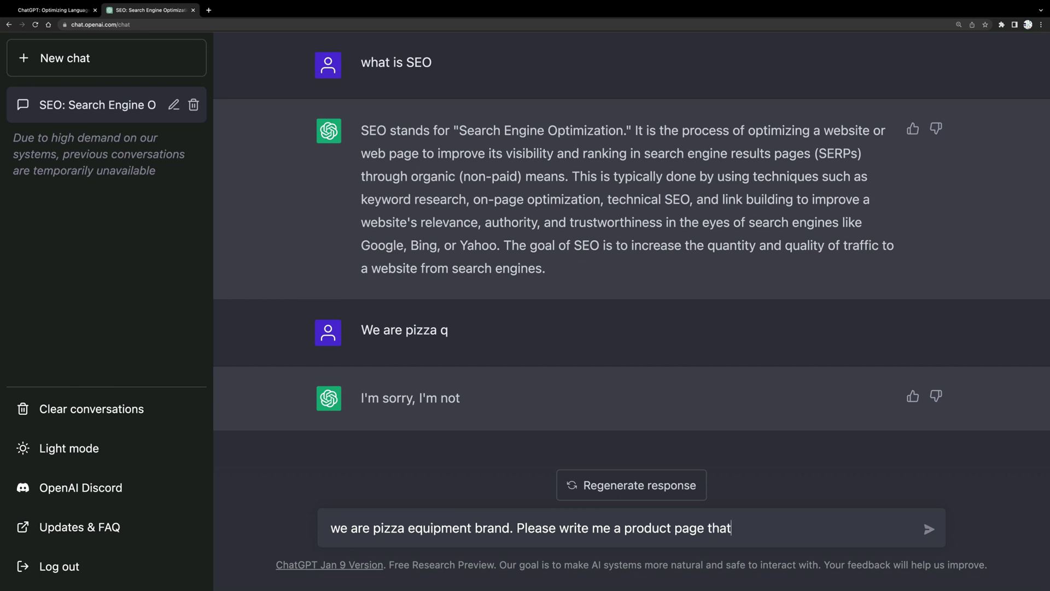
{"action": "type", "text": " is optimised for the keu"}
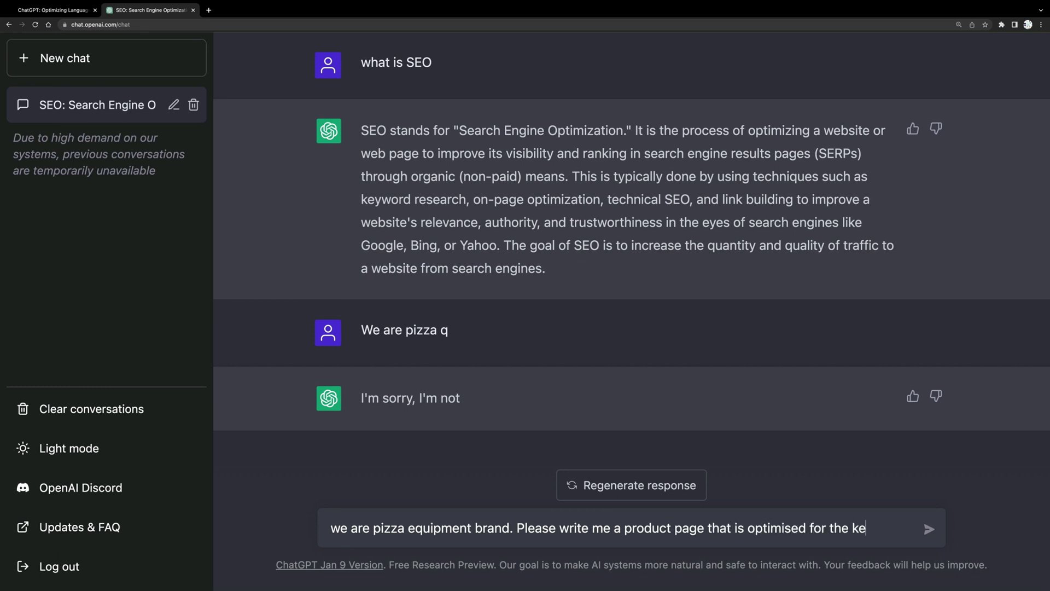
{"action": "key", "text": "BackSpace"}
{"action": "type", "text": "yw0rd"}
{"action": "key", "text": "BackSpace"}
{"action": "key", "text": "BackSpace"}
{"action": "key", "text": "BackSpace"}
{"action": "type", "text": "ord Neapolitan "}
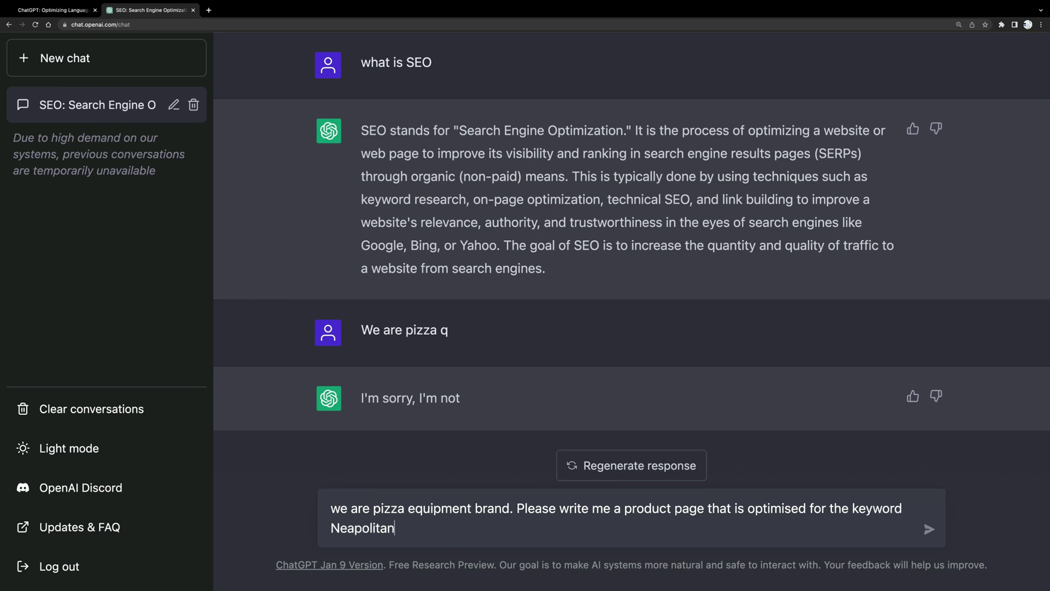
{"action": "type", "text": "pizza flour type 00"}
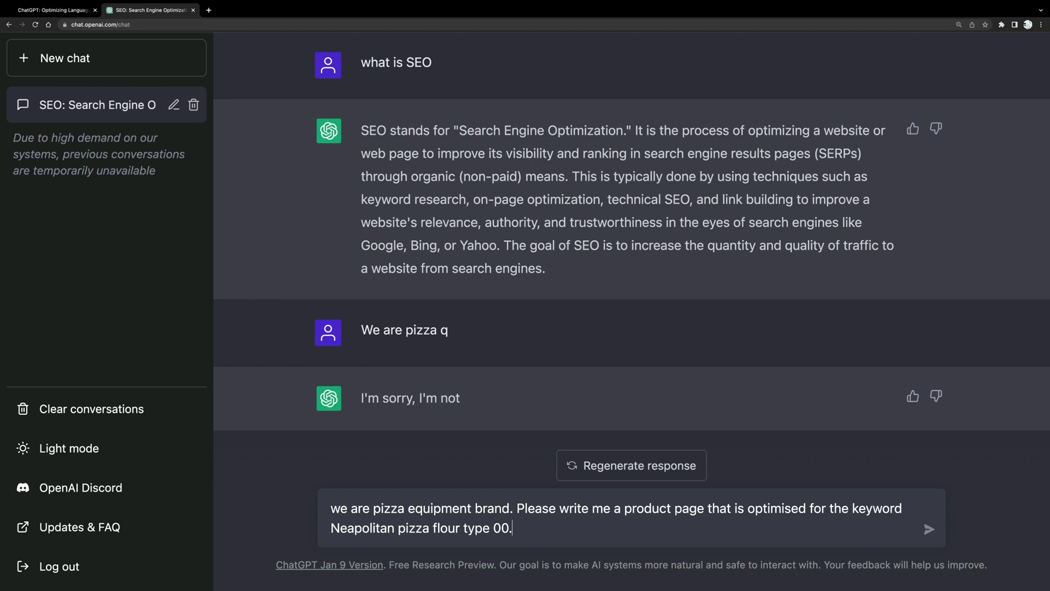
Add "You can include that our flour can be used to make the best Neapolitan pizza" to the prompt, send it, and review the generated product page
{"action": "type", "text": ". You can include that"}
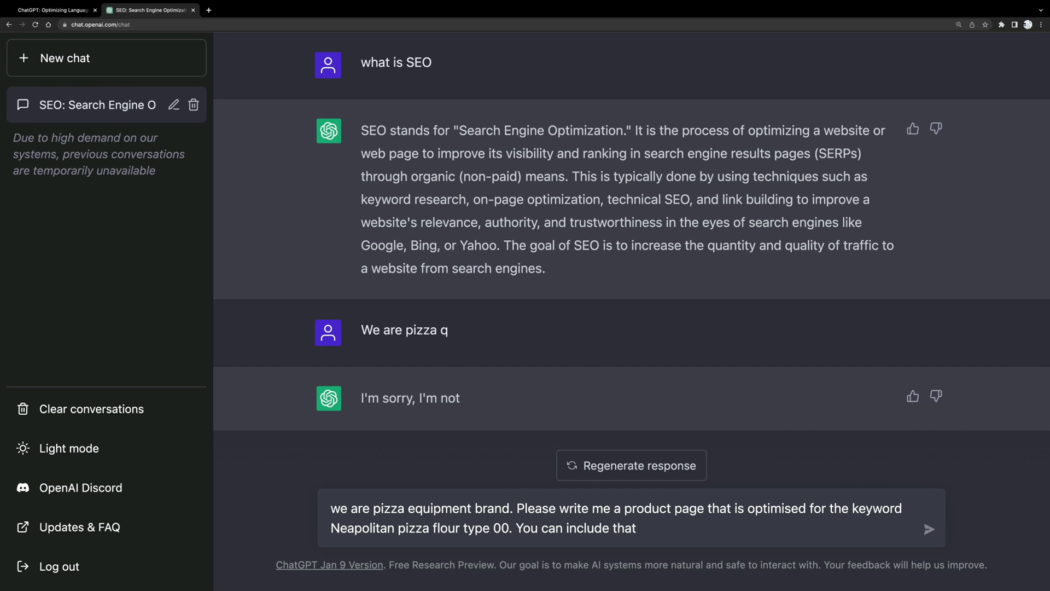
{"action": "type", "text": " our flour can be used to make the best Nea"}
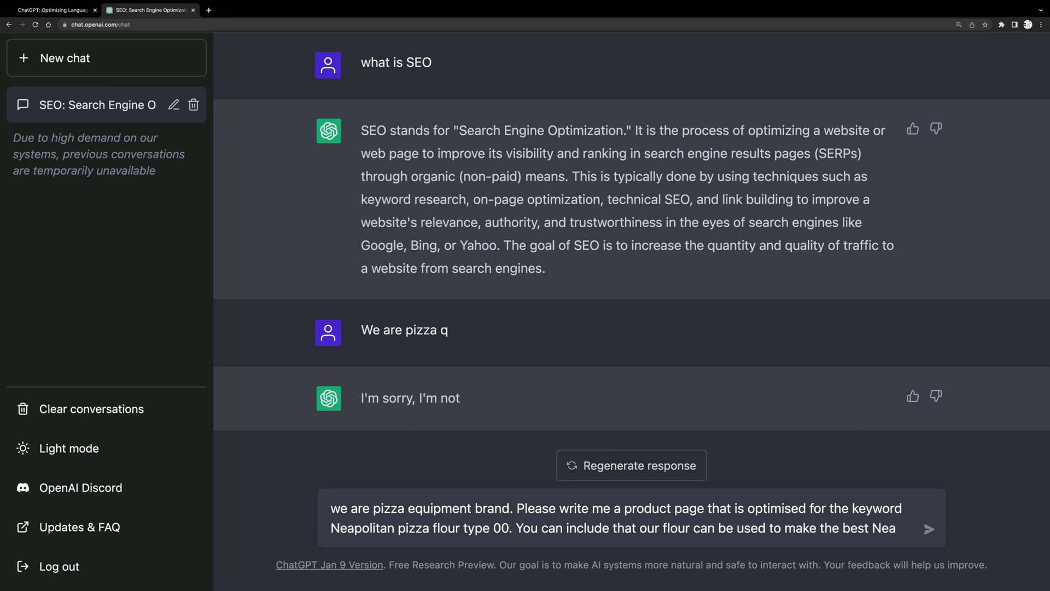
{"action": "type", "text": "politan piz"}
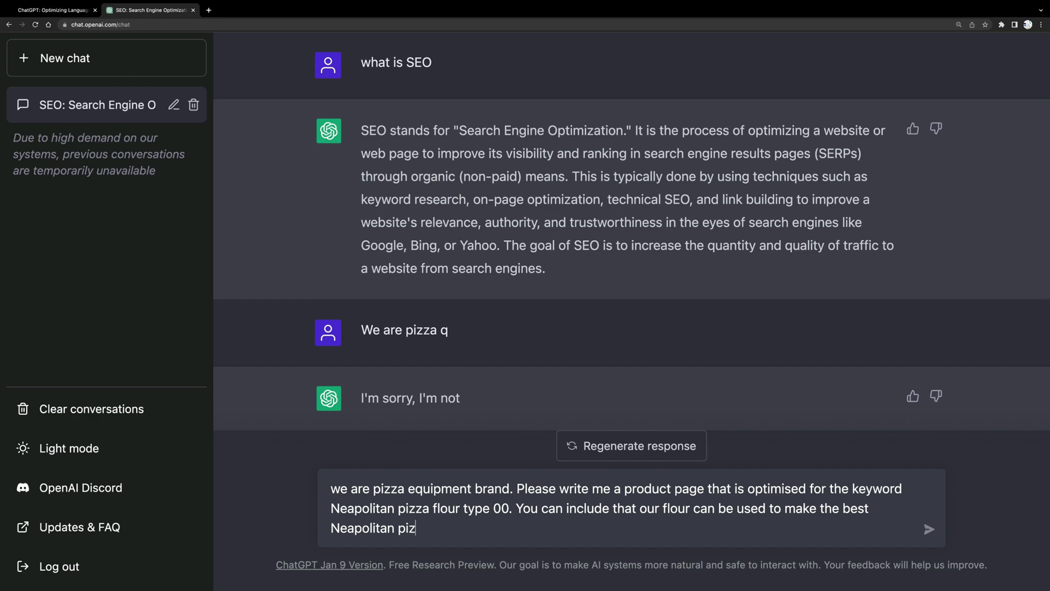
{"action": "type", "text": "za"}
{"action": "key", "text": "Return"}
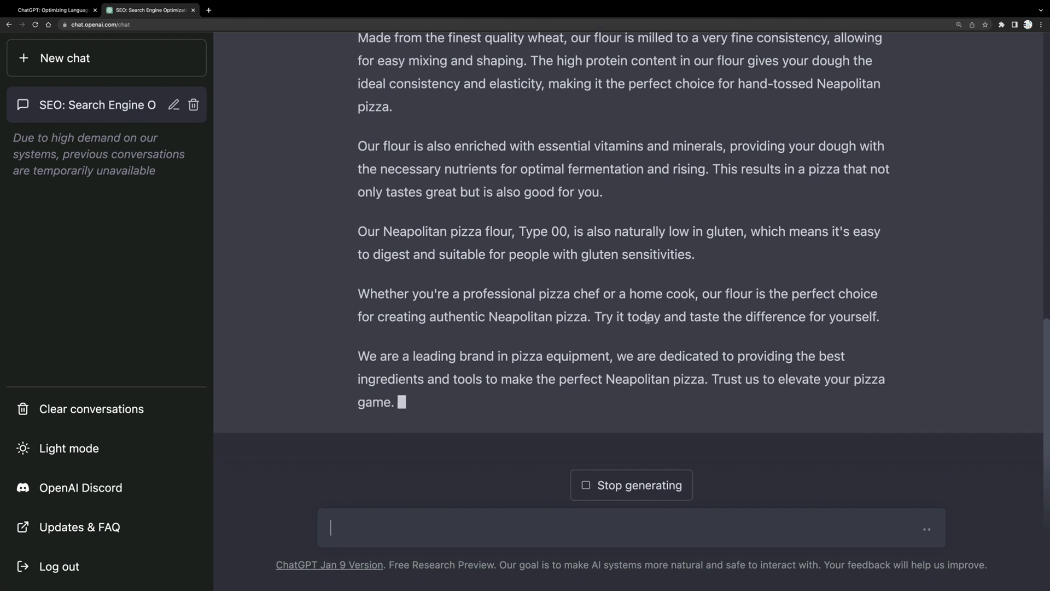
{"action": "scroll", "coordinate": [647, 319], "scroll_direction": "up", "scroll_amount": 4}
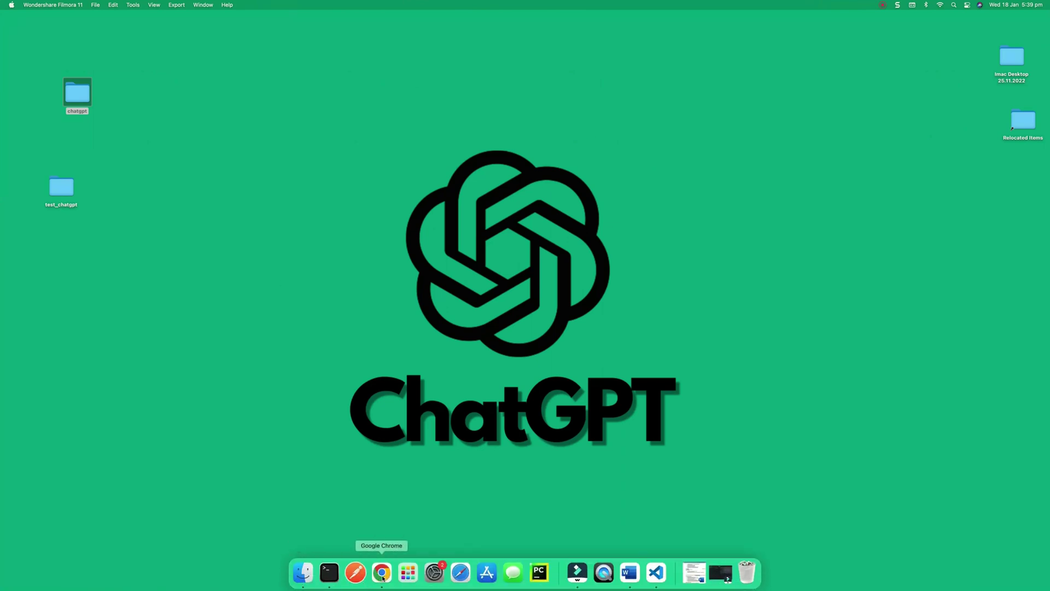
Switch to Google Chrome, show the Amazon page of the Learn Python Programming Kindle book, and highlight the book's title
{"action": "left_click", "coordinate": [382, 573]}
{"action": "left_click", "coordinate": [246, 10]}
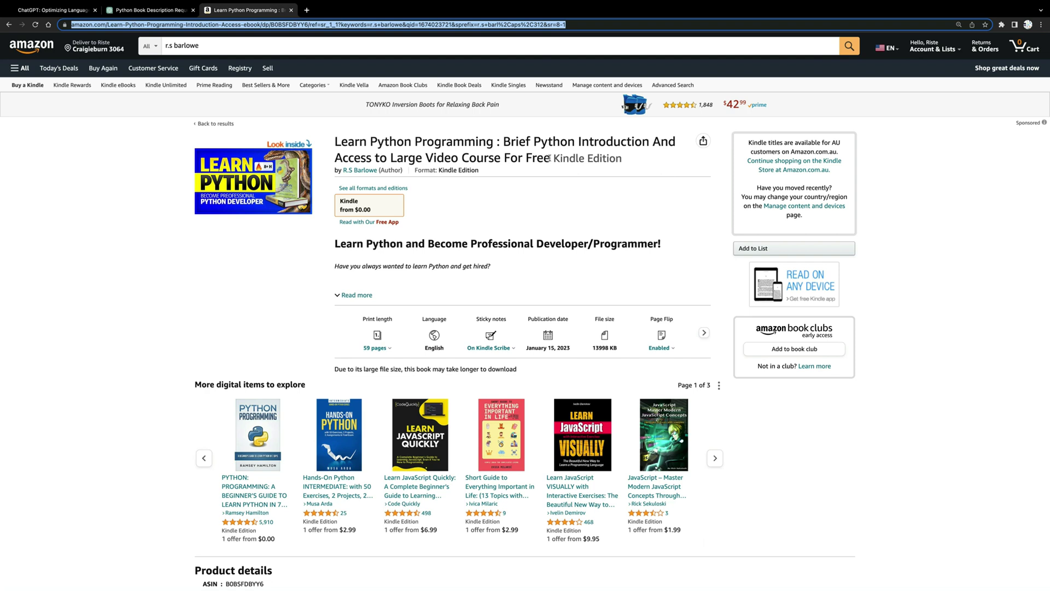
{"action": "left_click_drag", "start_coordinate": [550, 158], "coordinate": [335, 144]}
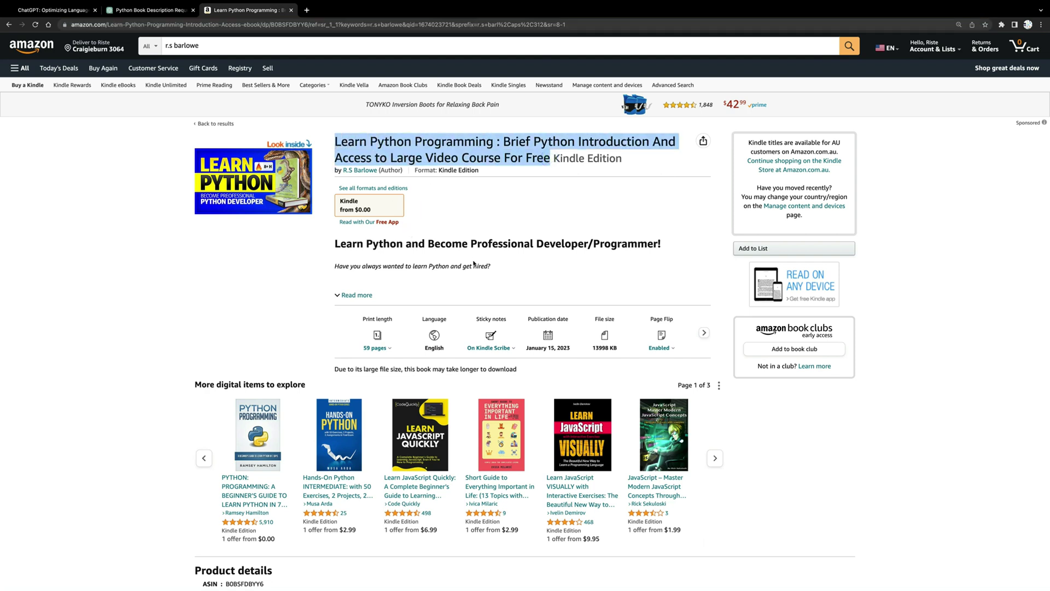
Expand the Python book's full description on Amazon, highlight the description text, and copy the page address
{"action": "left_click", "coordinate": [375, 285]}
{"action": "left_click", "coordinate": [356, 294]}
{"action": "left_click_drag", "start_coordinate": [413, 293], "coordinate": [517, 321]}
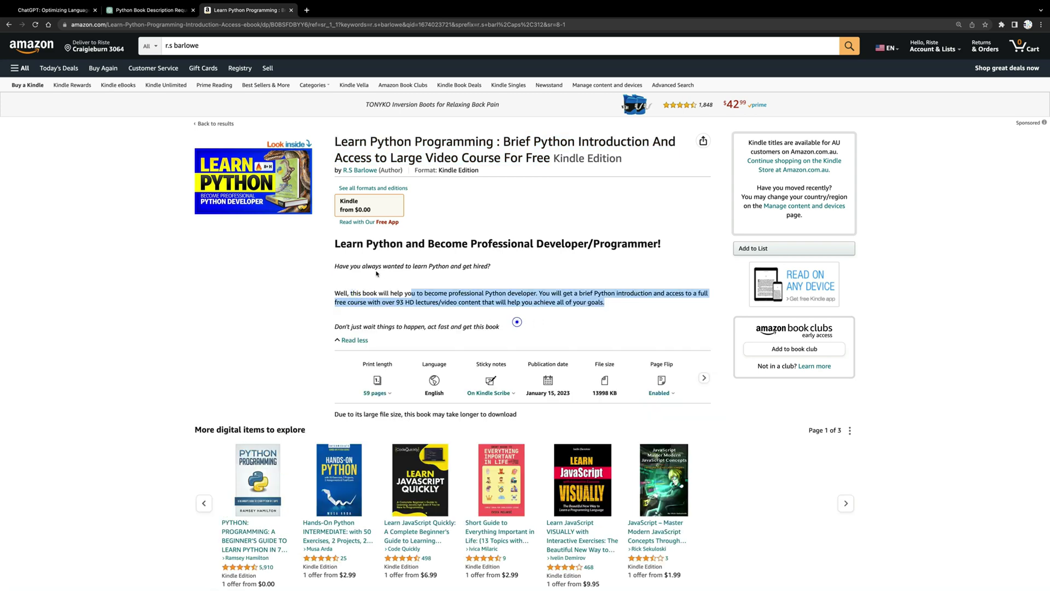
{"action": "left_click_drag", "start_coordinate": [376, 273], "coordinate": [330, 247]}
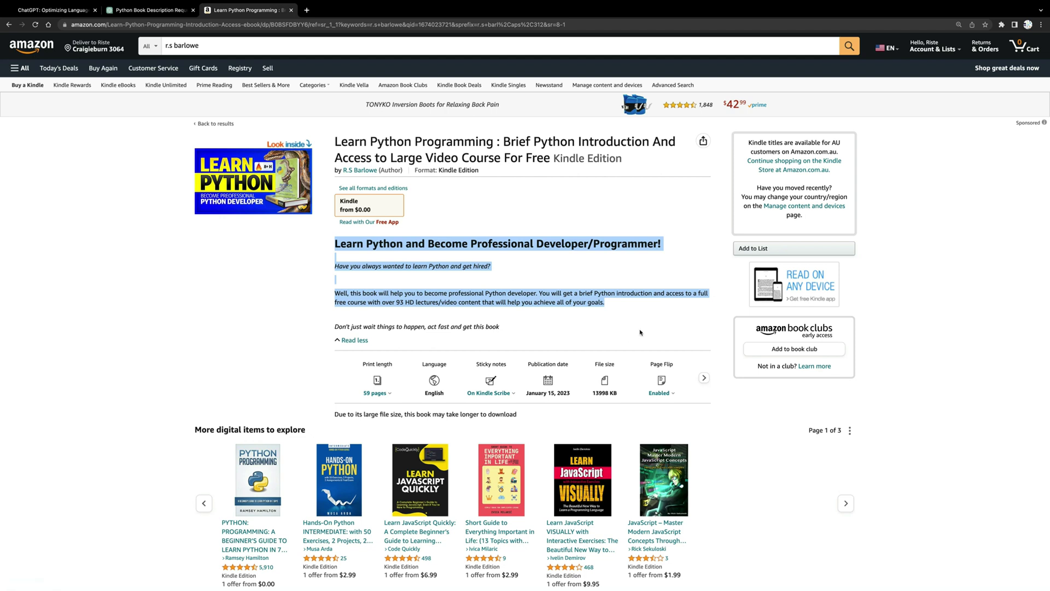
{"action": "left_click", "coordinate": [533, 312]}
{"action": "left_click_drag", "start_coordinate": [335, 140], "coordinate": [497, 327]}
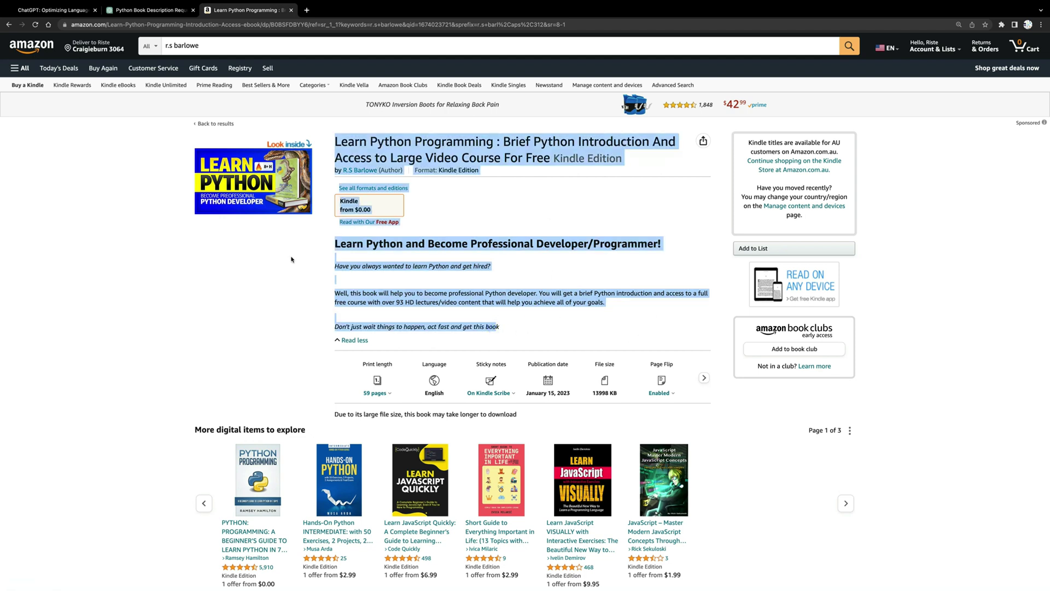
{"action": "left_click", "coordinate": [282, 293]}
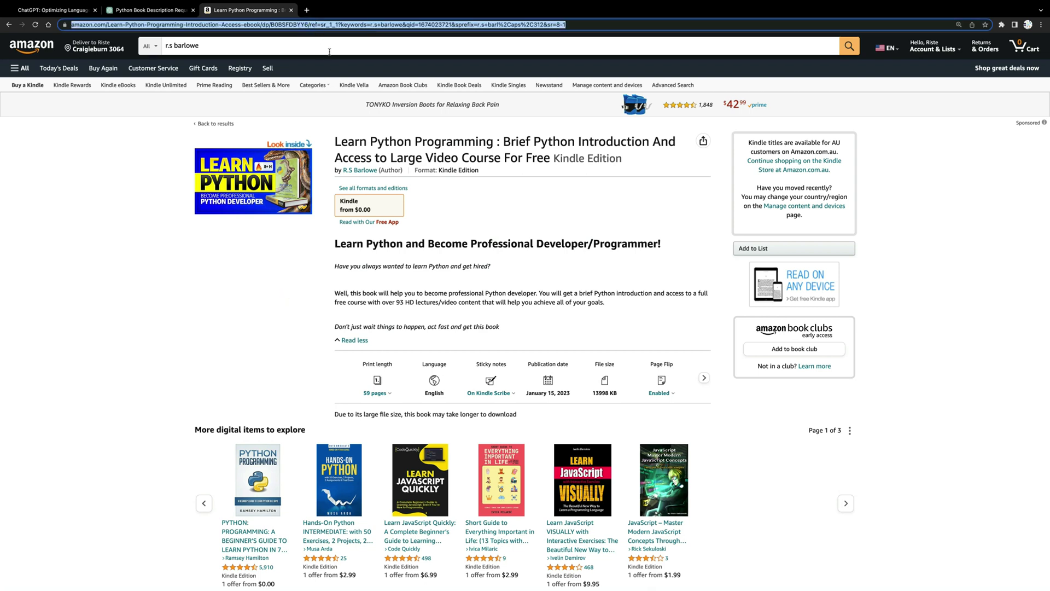
Send ChatGPT "Write me 500 words book description about Python for beginners" followed by the Amazon book's address, and review the generated description
{"action": "key", "text": "super+Tab"}
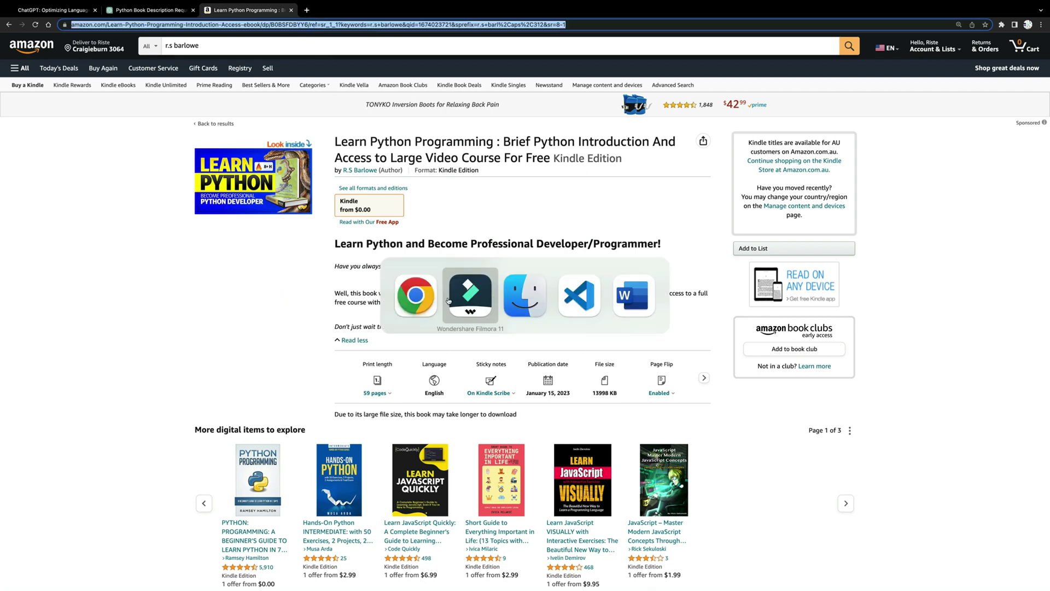
{"action": "left_click", "coordinate": [149, 10]}
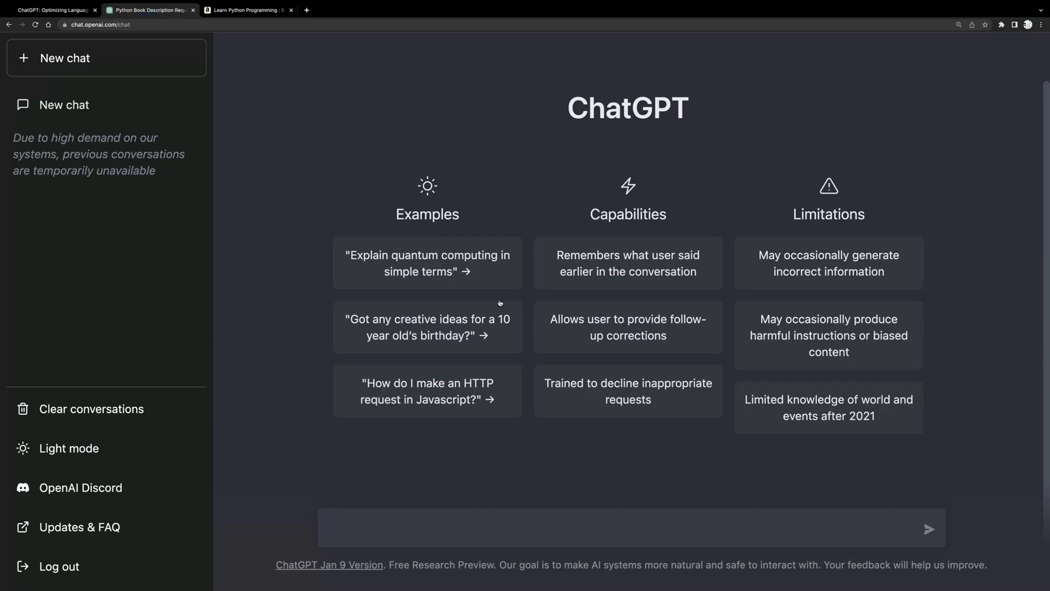
{"action": "left_click", "coordinate": [554, 534]}
{"action": "type", "text": "Write me 500"}
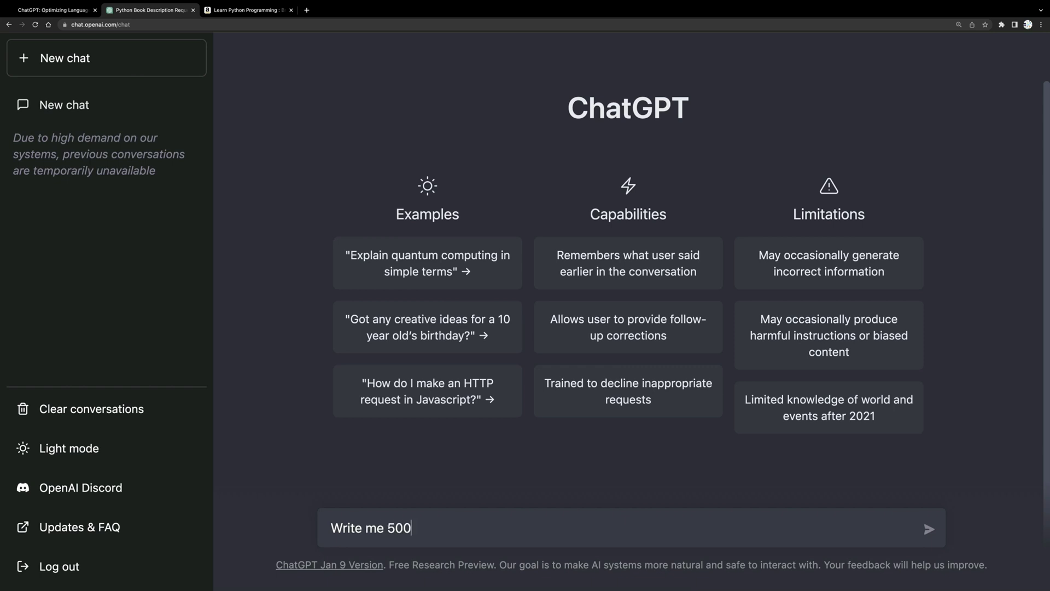
{"action": "type", "text": " words book description"}
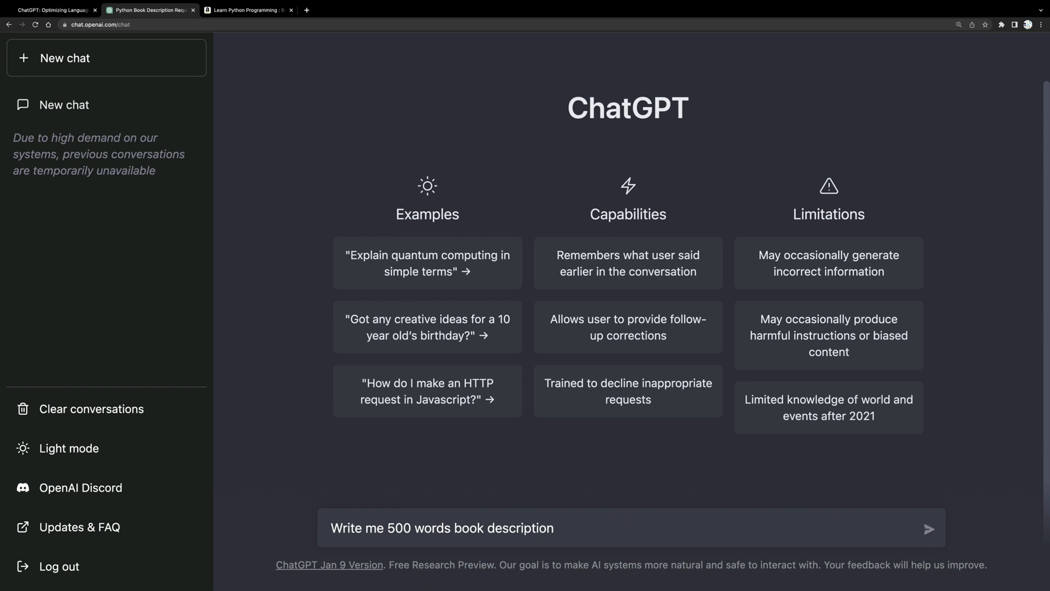
{"action": "type", "text": " about Python for beginners"}
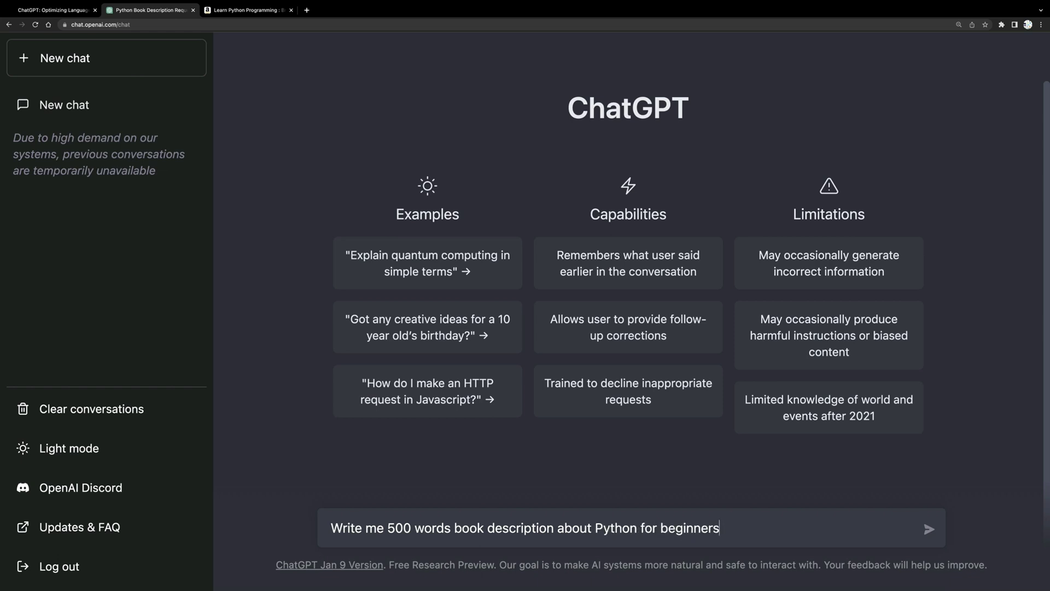
{"action": "key", "text": "super+v"}
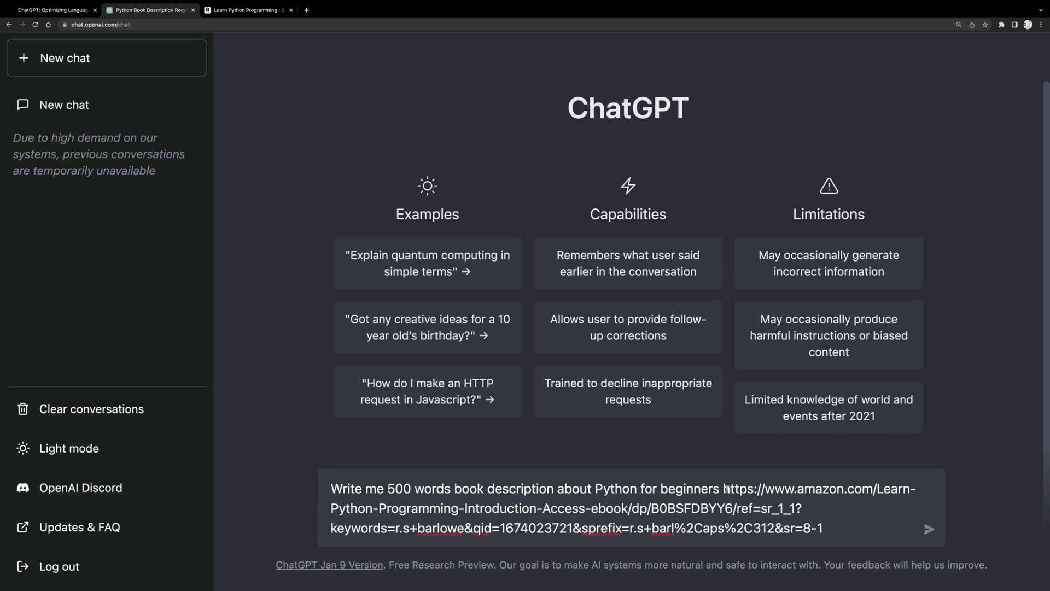
{"action": "key", "text": "Return"}
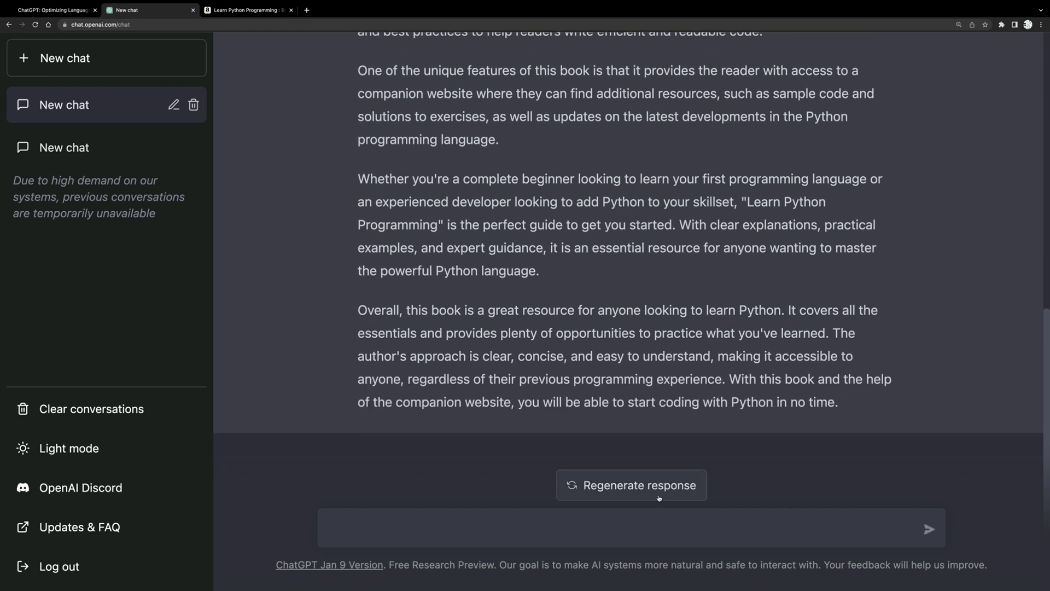
{"action": "scroll", "coordinate": [516, 276], "scroll_direction": "up", "scroll_amount": 2}
{"action": "scroll", "coordinate": [515, 276], "scroll_direction": "up", "scroll_amount": 3}
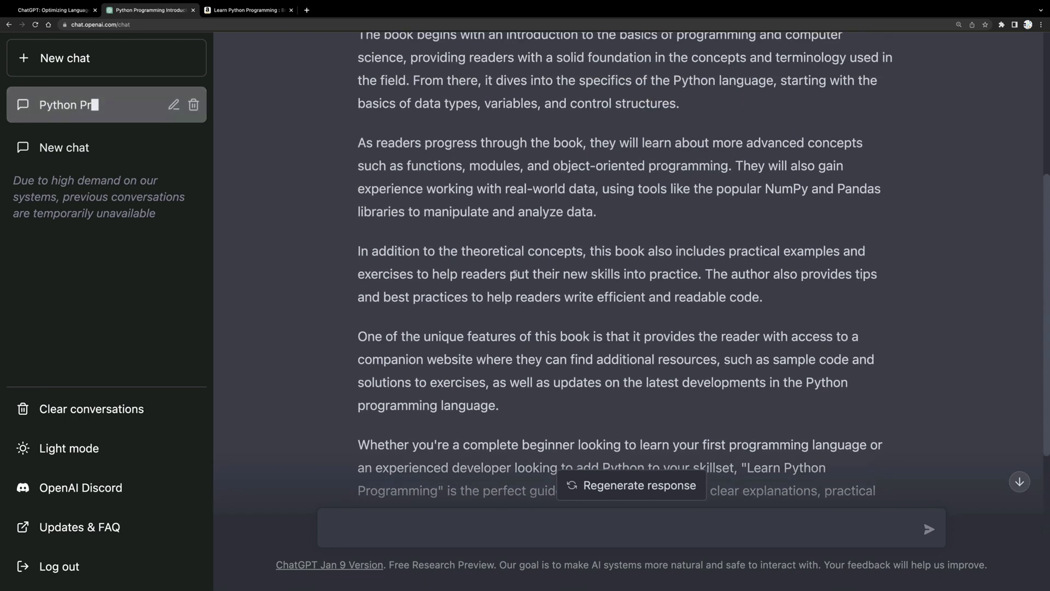
{"action": "scroll", "coordinate": [548, 232], "scroll_direction": "up", "scroll_amount": 4}
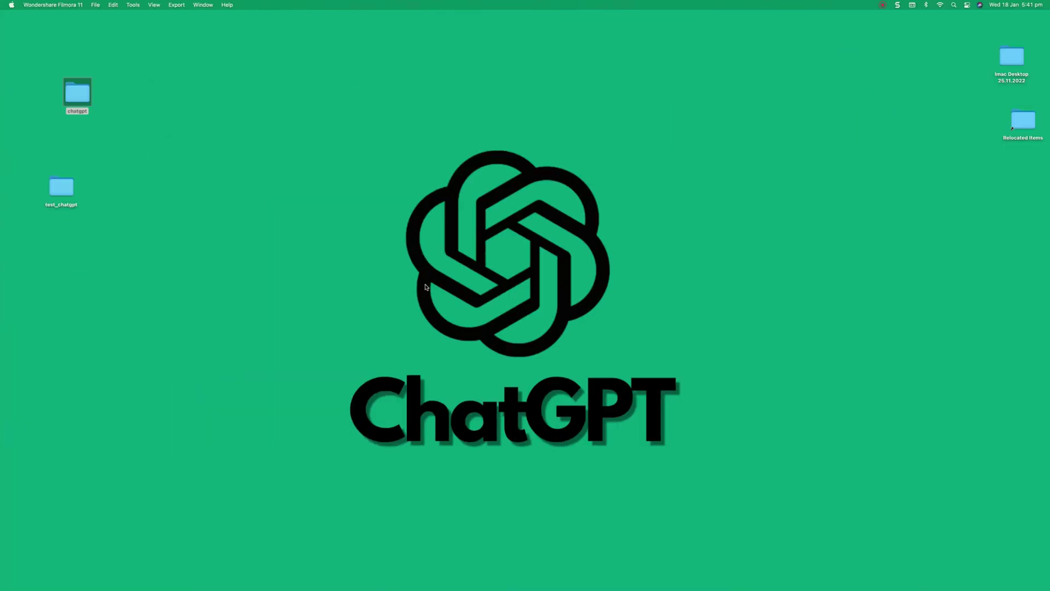
{"action": "key", "text": "super+Tab"}
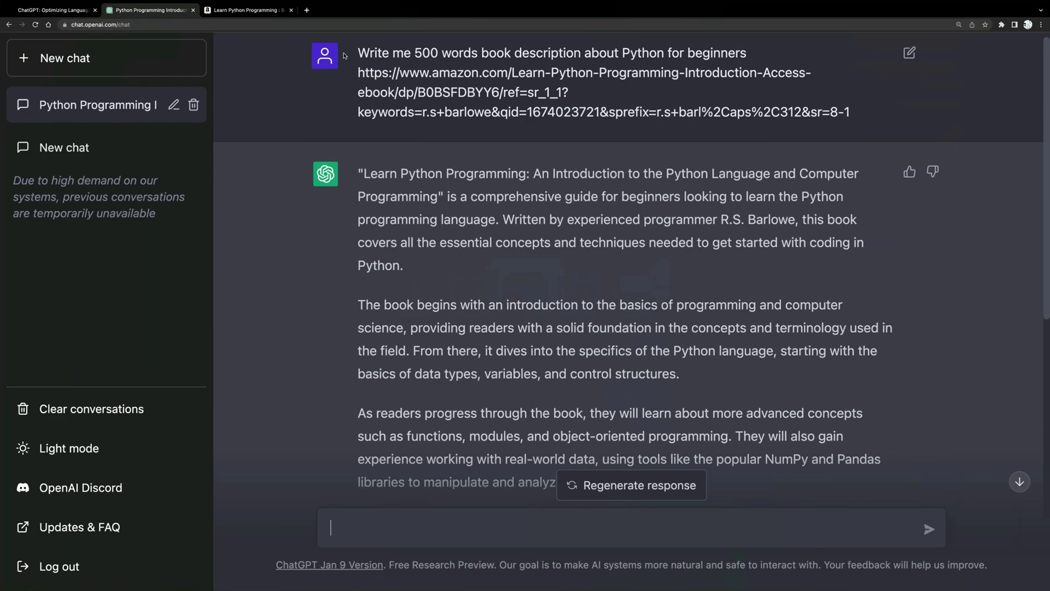
Return to the Amazon book page and search the store for another programming author's name
{"action": "left_click", "coordinate": [249, 10]}
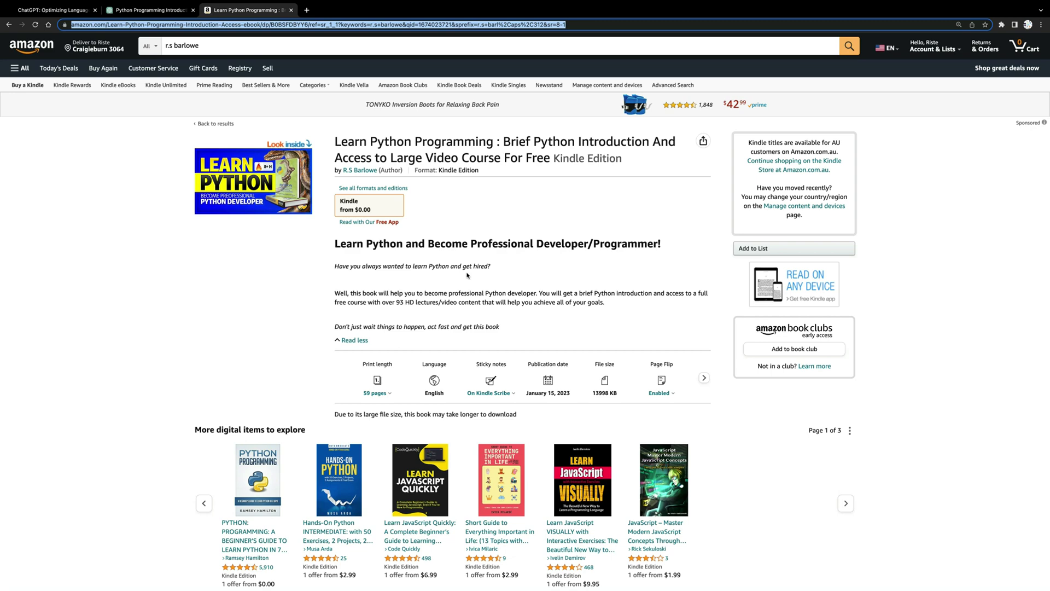
{"action": "left_click", "coordinate": [337, 49]}
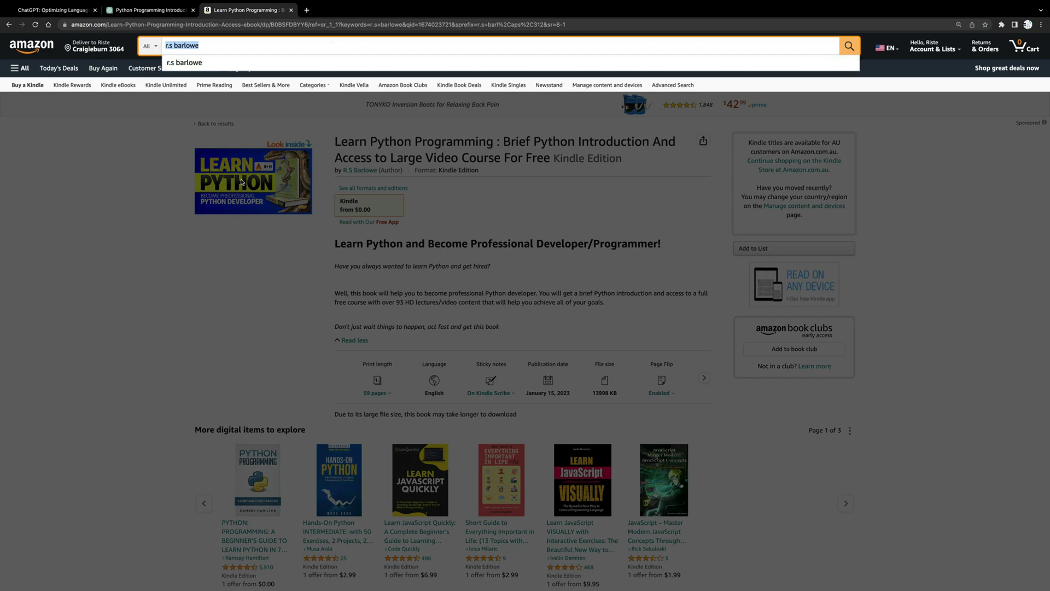
{"action": "type", "text": "rick sekuloskiu"}
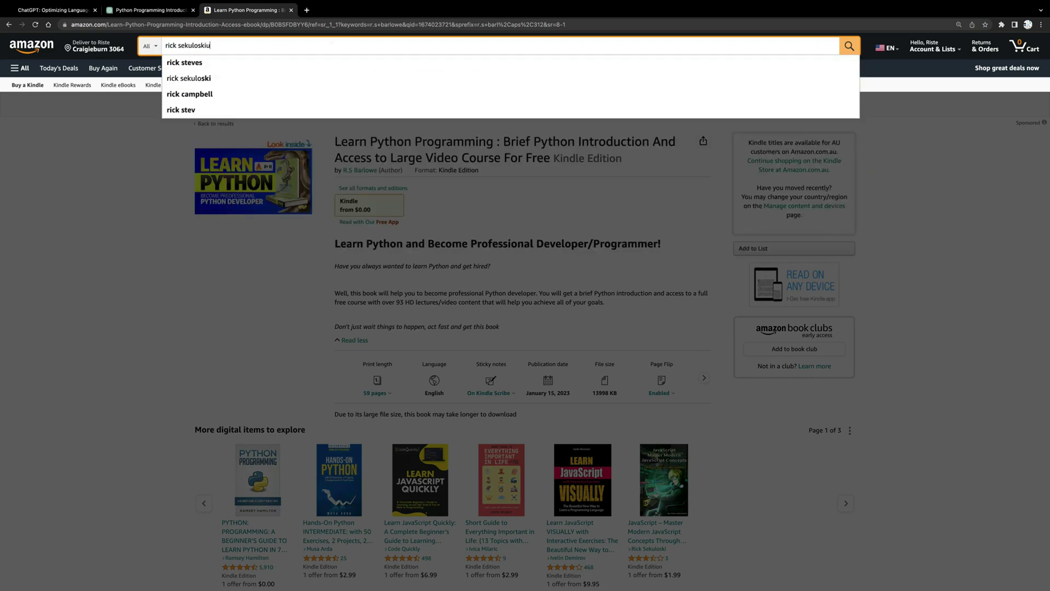
{"action": "key", "text": "Return"}
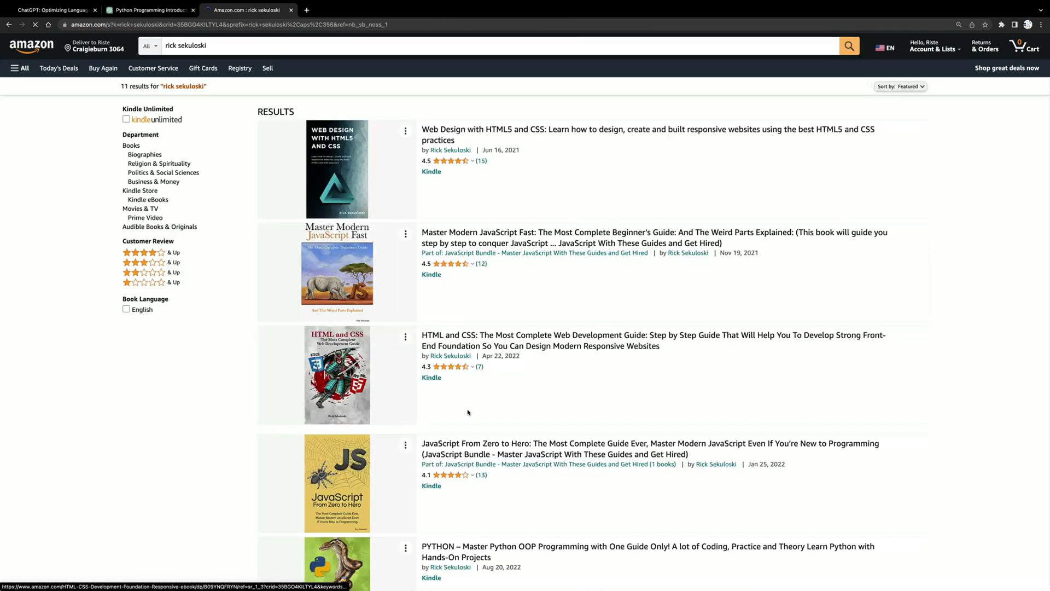
Open the Web Design with HTML5 and CSS Kindle book, expand its full description, and highlight the text
{"action": "left_click", "coordinate": [583, 131]}
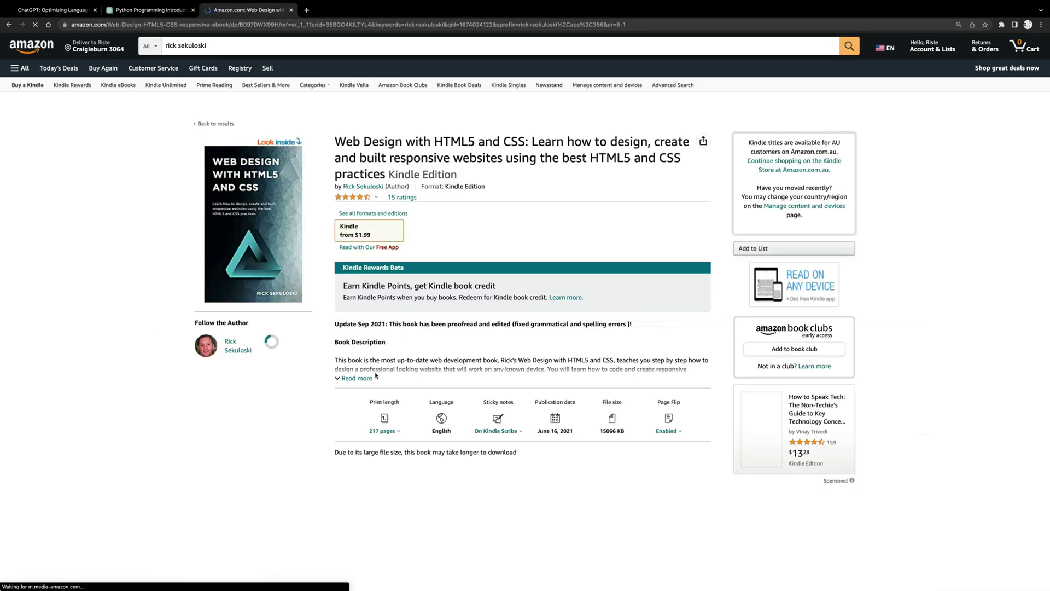
{"action": "left_click", "coordinate": [364, 378]}
{"action": "scroll", "coordinate": [363, 378], "scroll_direction": "down", "scroll_amount": 1}
{"action": "left_click_drag", "start_coordinate": [501, 415], "coordinate": [330, 245]}
{"action": "scroll", "coordinate": [340, 262], "scroll_direction": "up", "scroll_amount": 2}
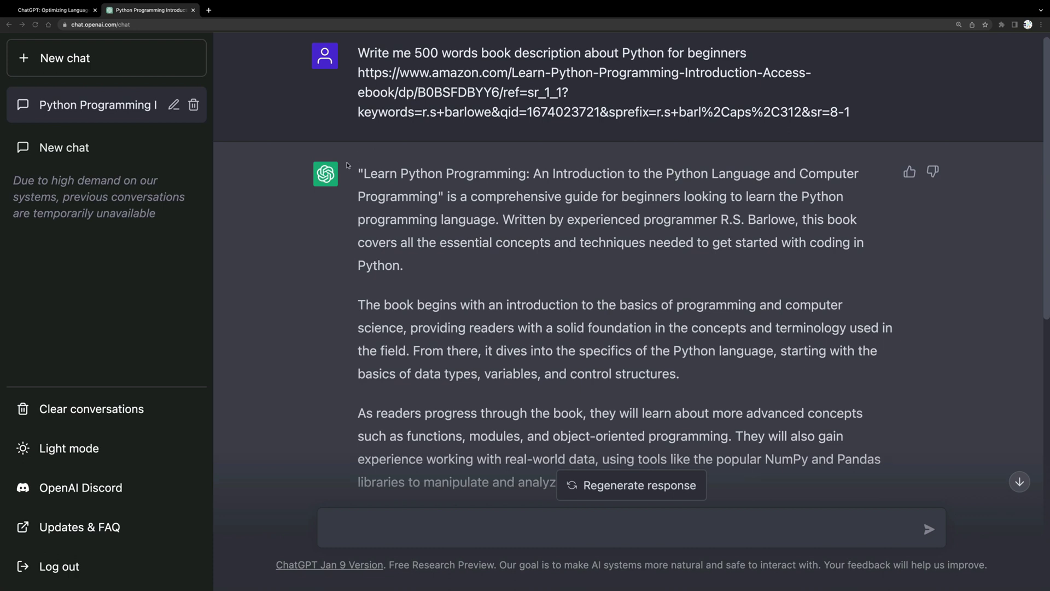
Start a new ChatGPT chat and begin the prompt with "write me 250 words post about my new ChatGPT course"
{"action": "left_click", "coordinate": [70, 150]}
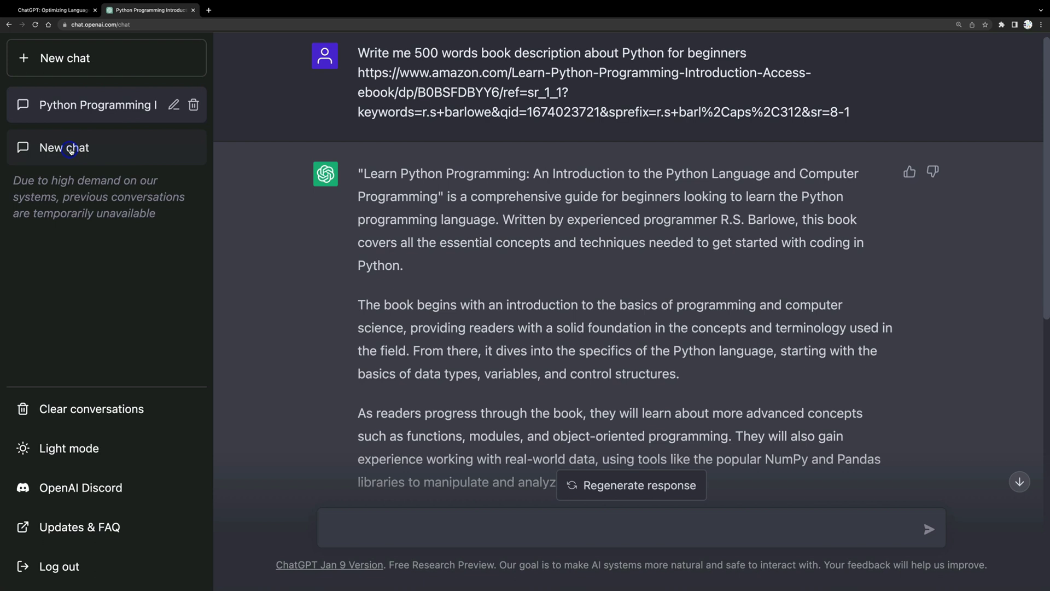
{"action": "left_click", "coordinate": [68, 57]}
{"action": "left_click", "coordinate": [532, 535]}
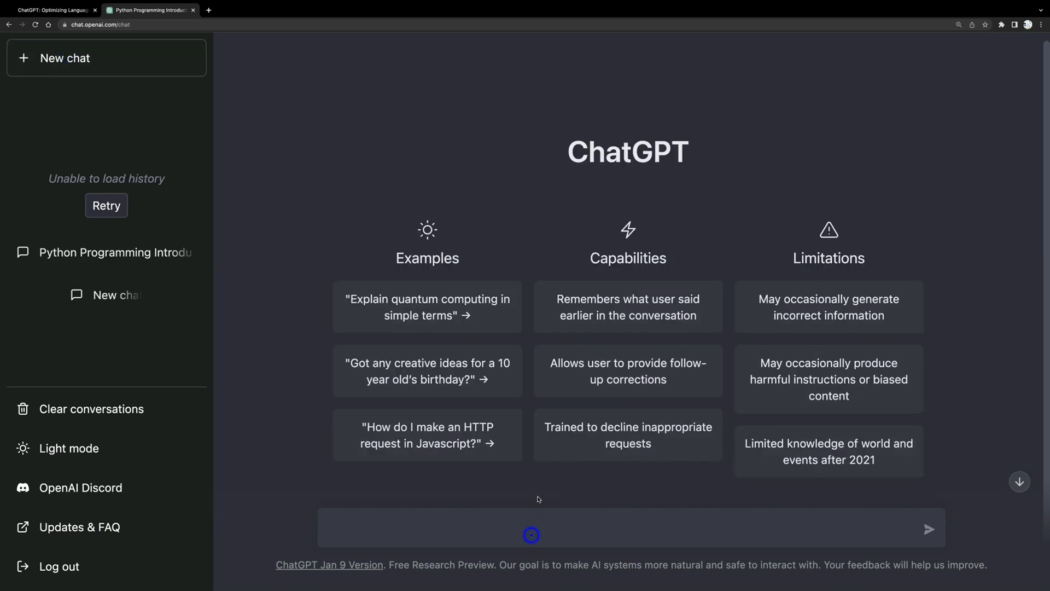
{"action": "type", "text": "write me 250 word"}
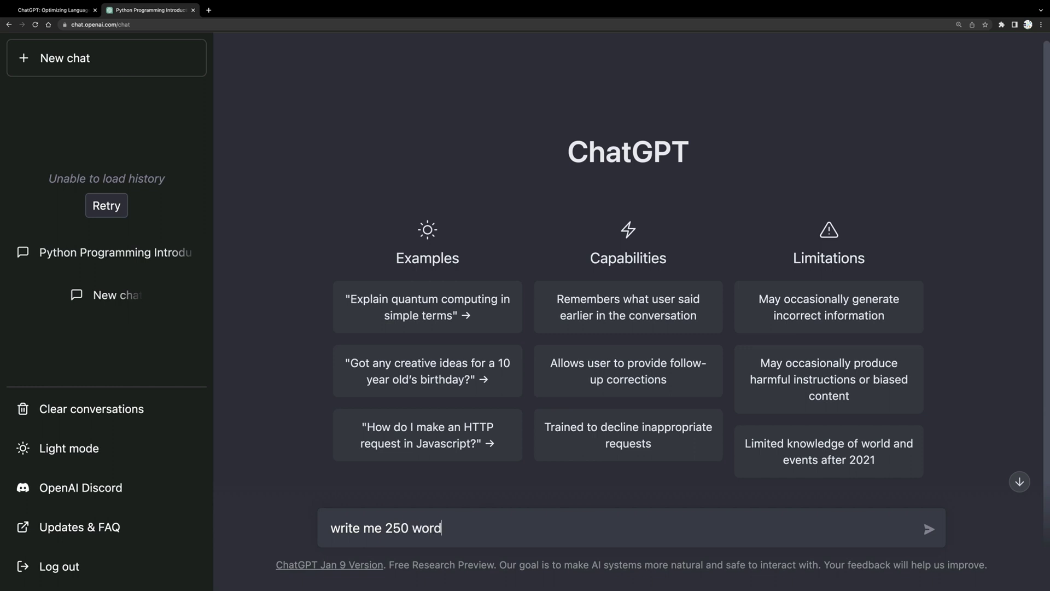
{"action": "type", "text": "s p"}
{"action": "key", "text": "BackSpace"}
{"action": "type", "text": "oi"}
{"action": "type", "text": "post"}
{"action": "type", "text": " about my new"}
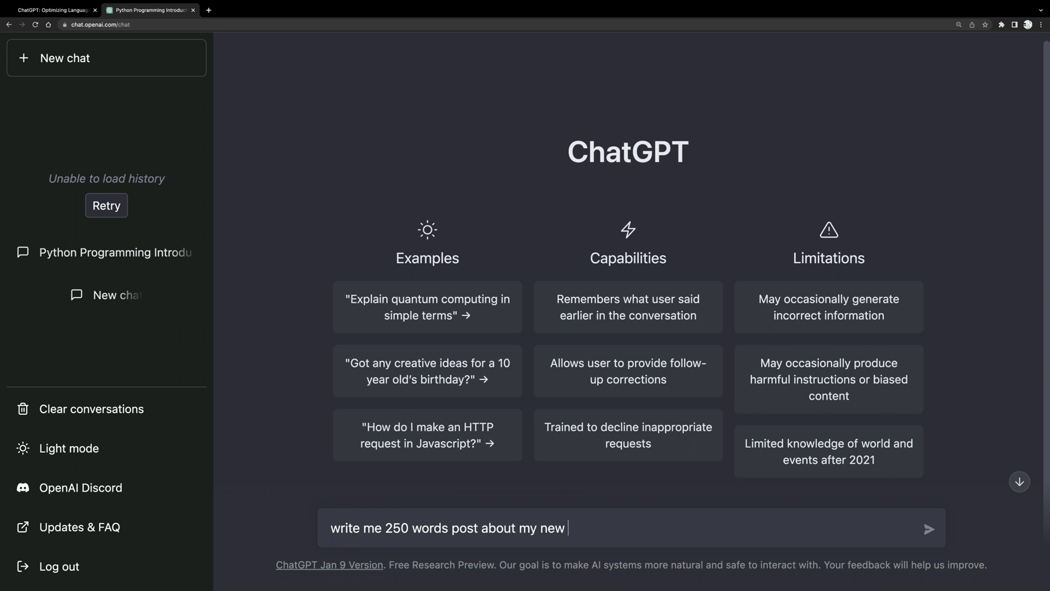
{"action": "type", "text": " ChatGPT course tha"}
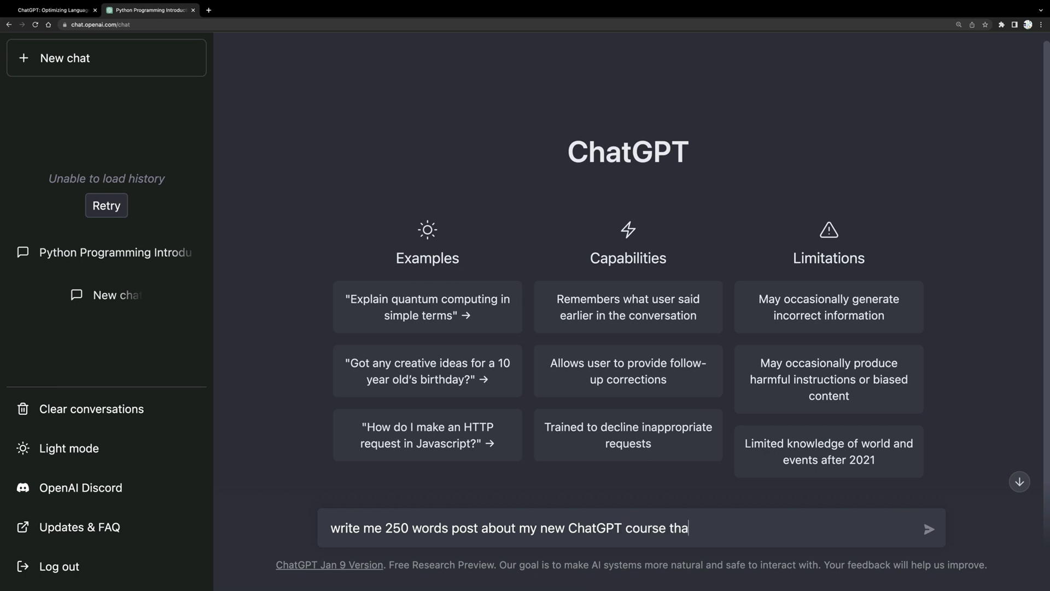
Continue the prompt with "that I will put on YouTube where I will teach people how to use it,"
{"action": "type", "text": "t I will out "}
{"action": "type", "text": "o"}
{"action": "key", "text": "BackSpace"}
{"action": "type", "text": "put on YoutTube"}
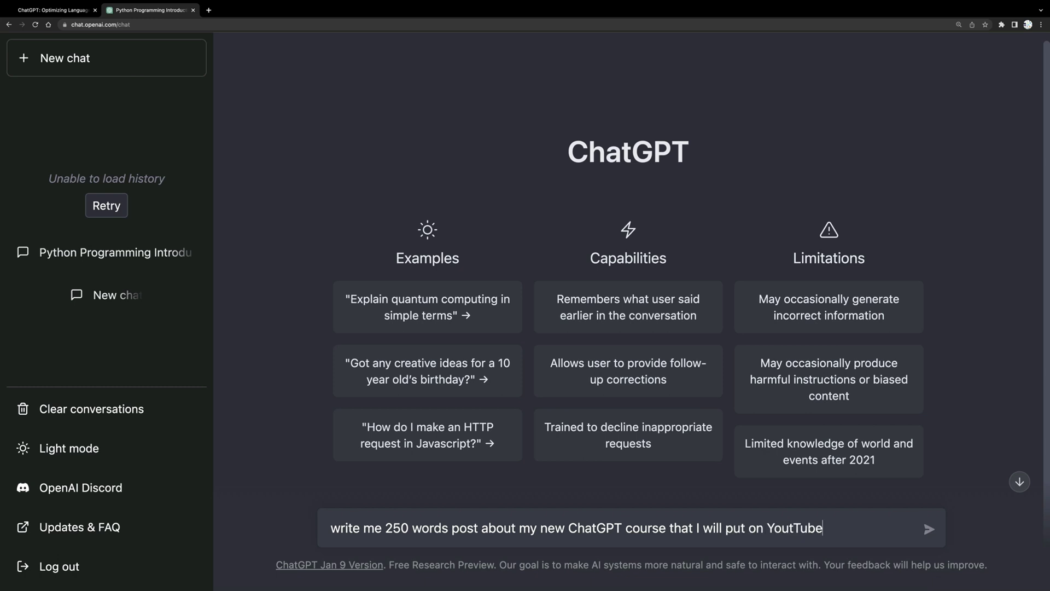
{"action": "type", "text": " where I will teach"}
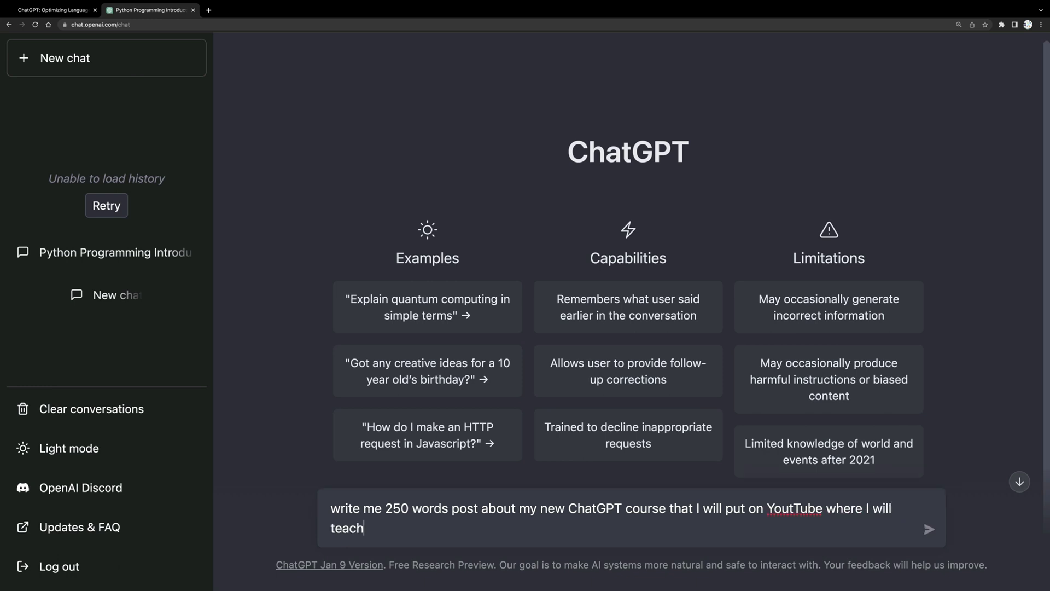
{"action": "left_click", "coordinate": [791, 516]}
{"action": "key", "text": "BackSpace"}
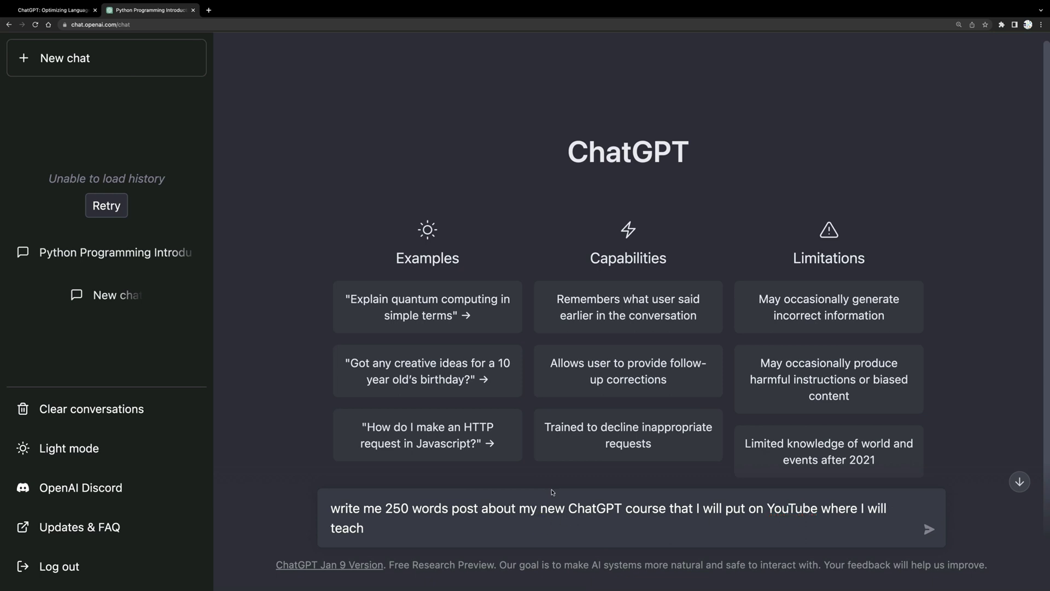
{"action": "type", "text": "people "}
{"action": "type", "text": "hope"}
{"action": "key", "text": "BackSpace"}
{"action": "type", "text": "to use it,"}
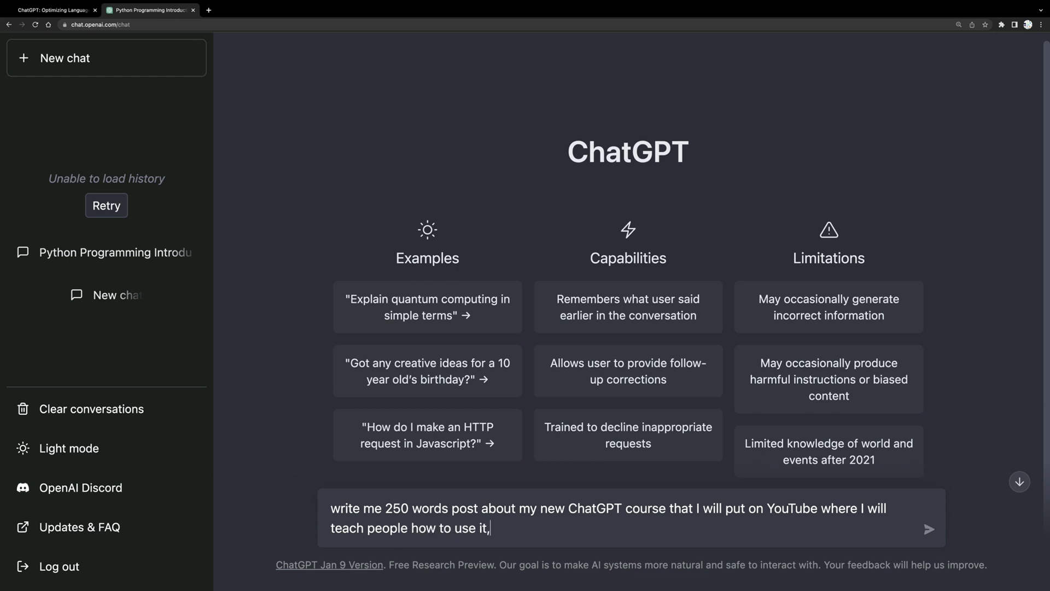
Finish the prompt with "write queries and start their own business" and send it
{"action": "type", "text": " write quire"}
{"action": "key", "text": "BackSpace"}
{"action": "key", "text": "BackSpace"}
{"action": "key", "text": "BackSpace"}
{"action": "type", "text": "and start "}
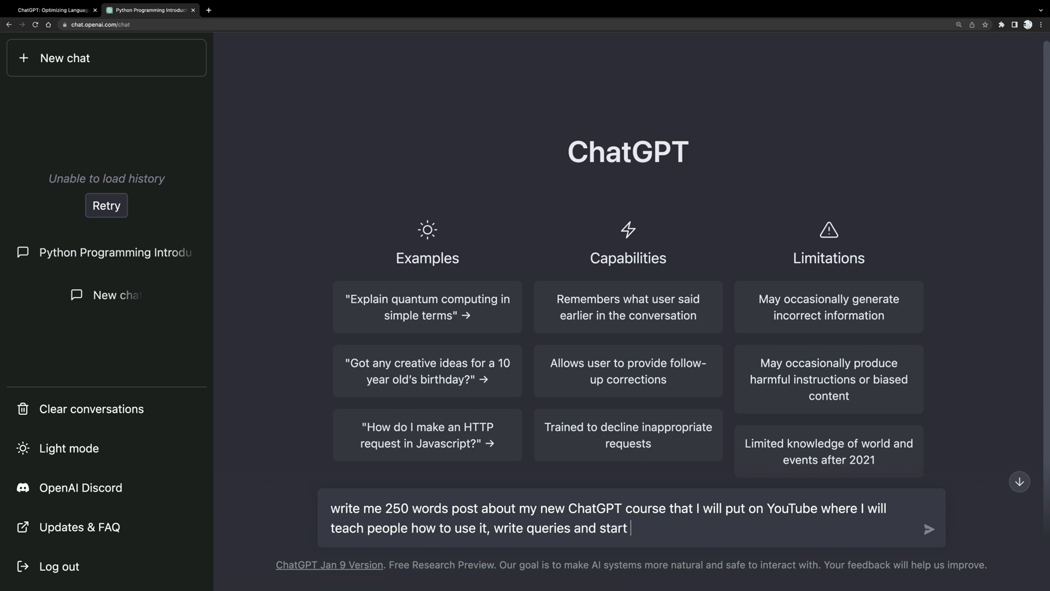
{"action": "type", "text": "their own busi"}
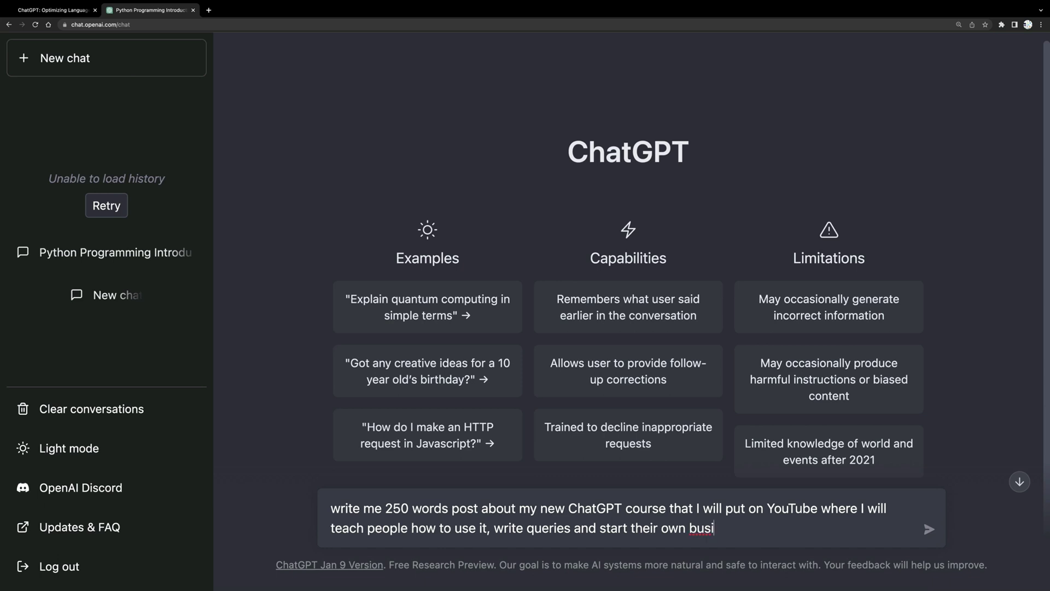
{"action": "type", "text": "n"}
{"action": "key", "text": "BackSpace"}
{"action": "type", "text": "iness"}
{"action": "key", "text": "Return"}
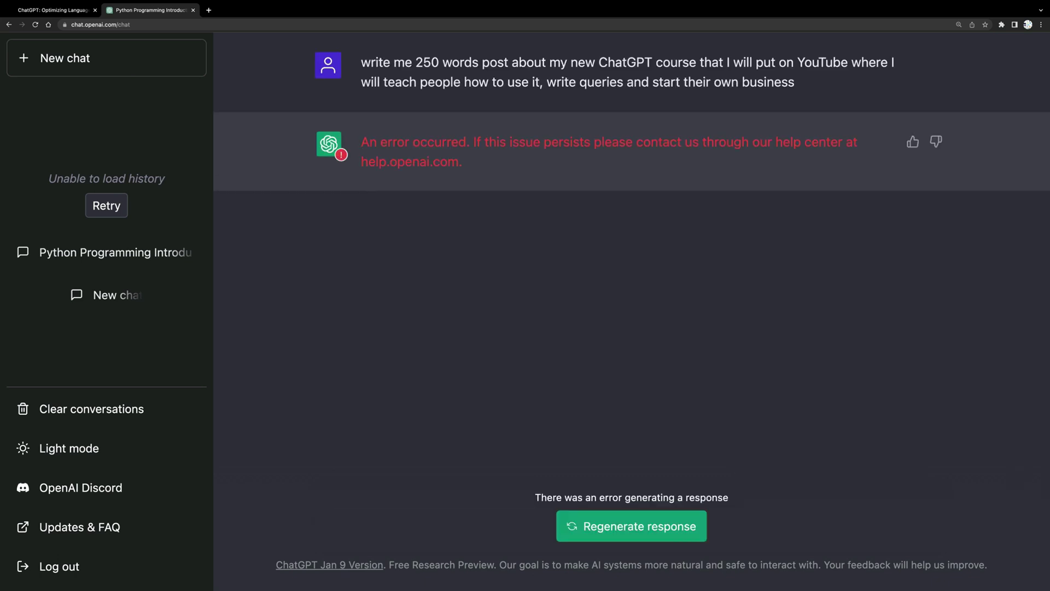
Copy the sent course post prompt, reload the ChatGPT page, and paste the prompt into the empty message box
{"action": "left_click_drag", "start_coordinate": [805, 90], "coordinate": [360, 64]}
{"action": "key", "text": "ctrl+c"}
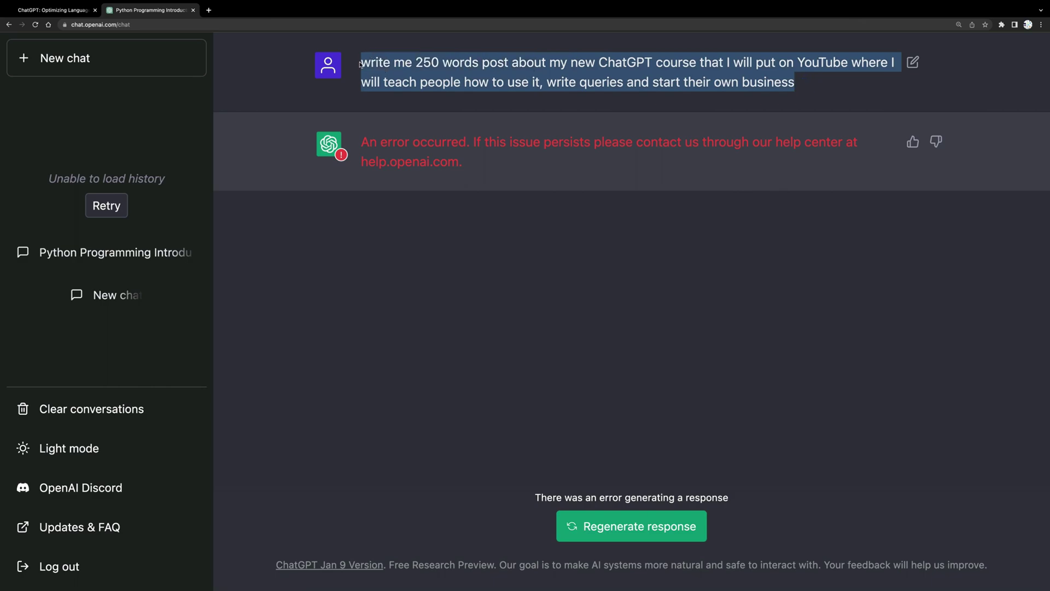
{"action": "left_click", "coordinate": [35, 24]}
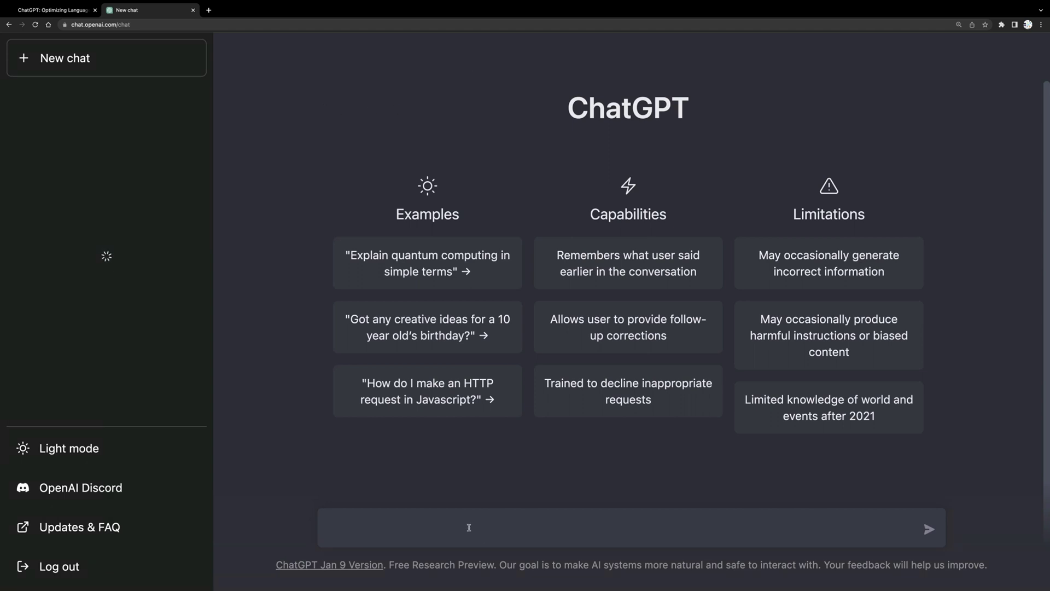
{"action": "key", "text": "ctrl+v"}
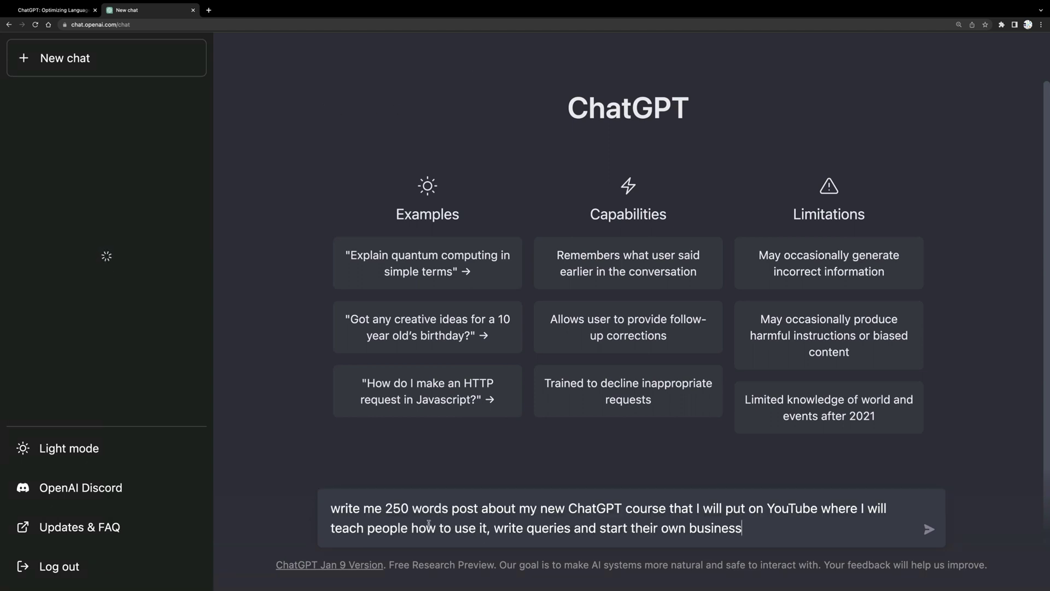
Send the pasted course post prompt and stop the response during its closing paragraph
{"action": "key", "text": "Return"}
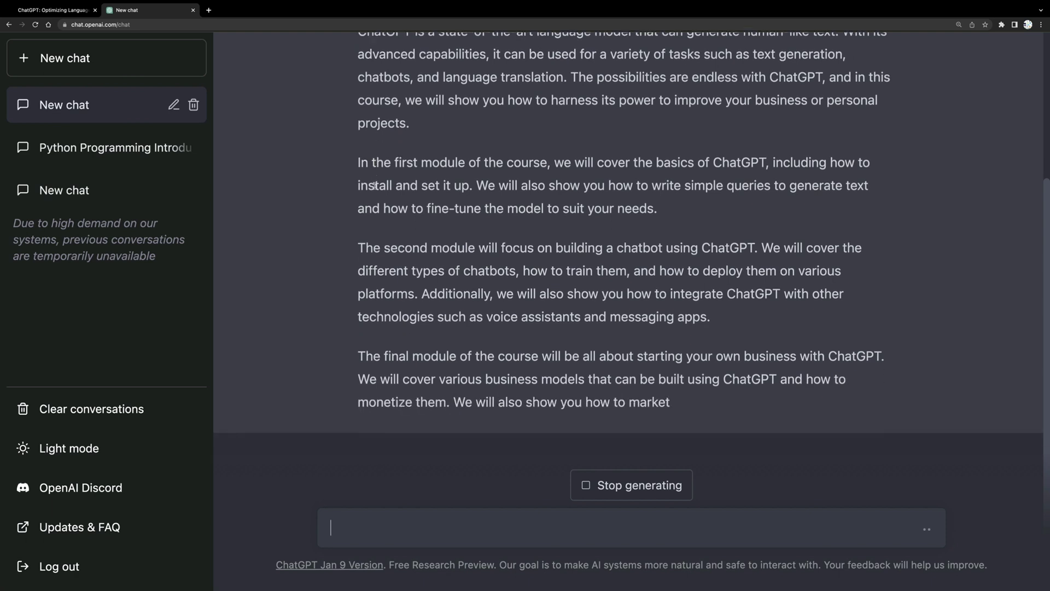
{"action": "scroll", "coordinate": [446, 313], "scroll_direction": "up", "scroll_amount": 5}
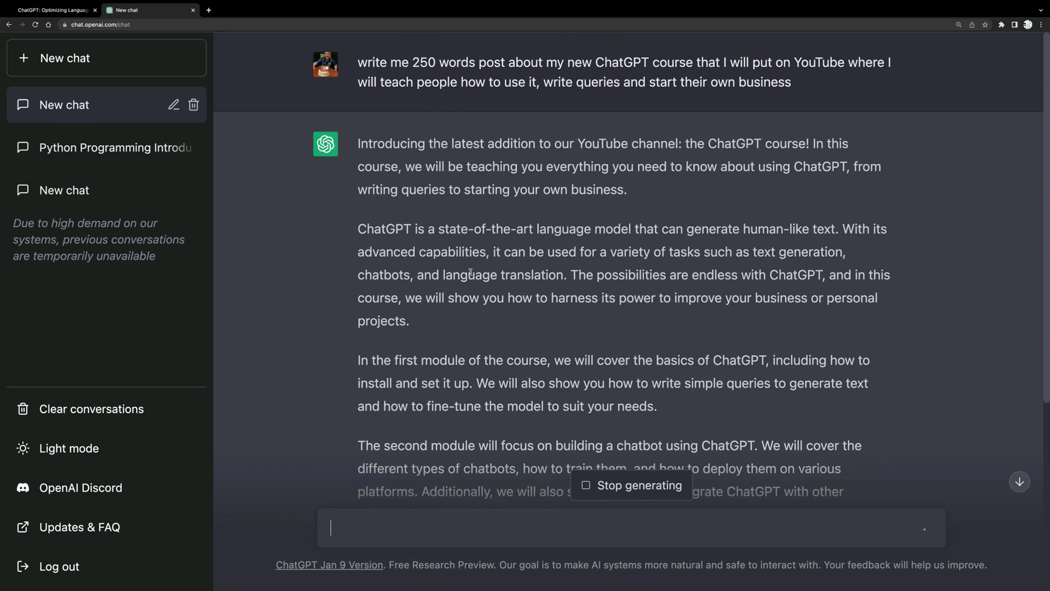
{"action": "scroll", "coordinate": [547, 306], "scroll_direction": "down", "scroll_amount": 4}
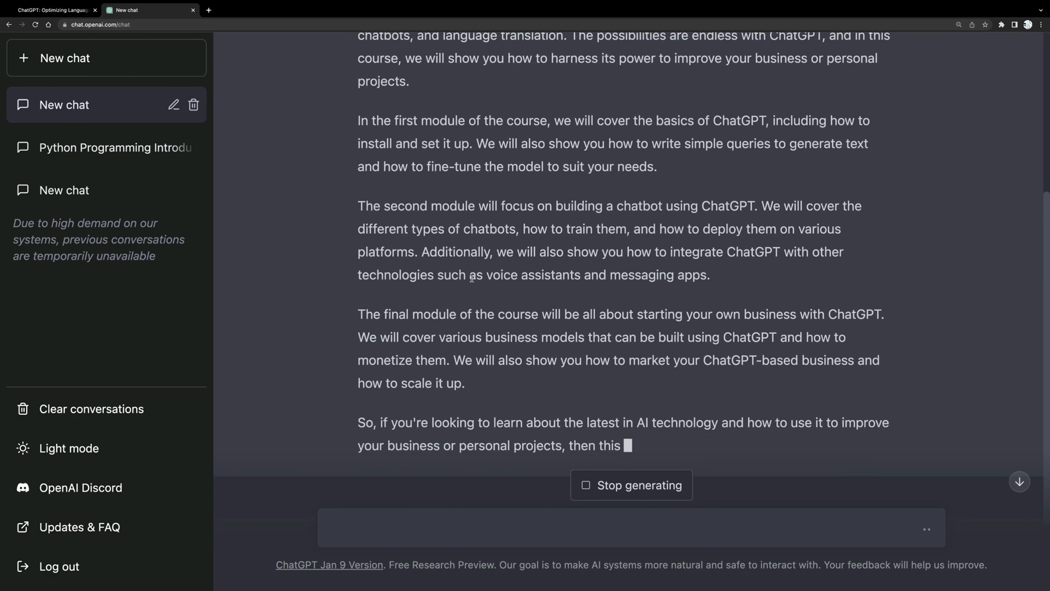
{"action": "left_click", "coordinate": [630, 483]}
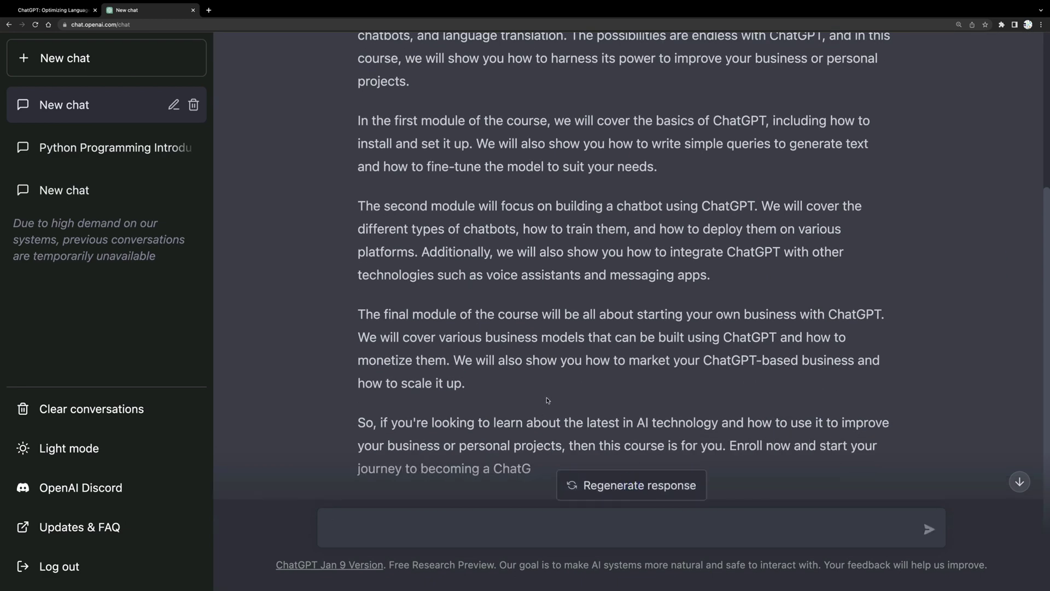
{"action": "scroll", "coordinate": [547, 400], "scroll_direction": "up", "scroll_amount": 5}
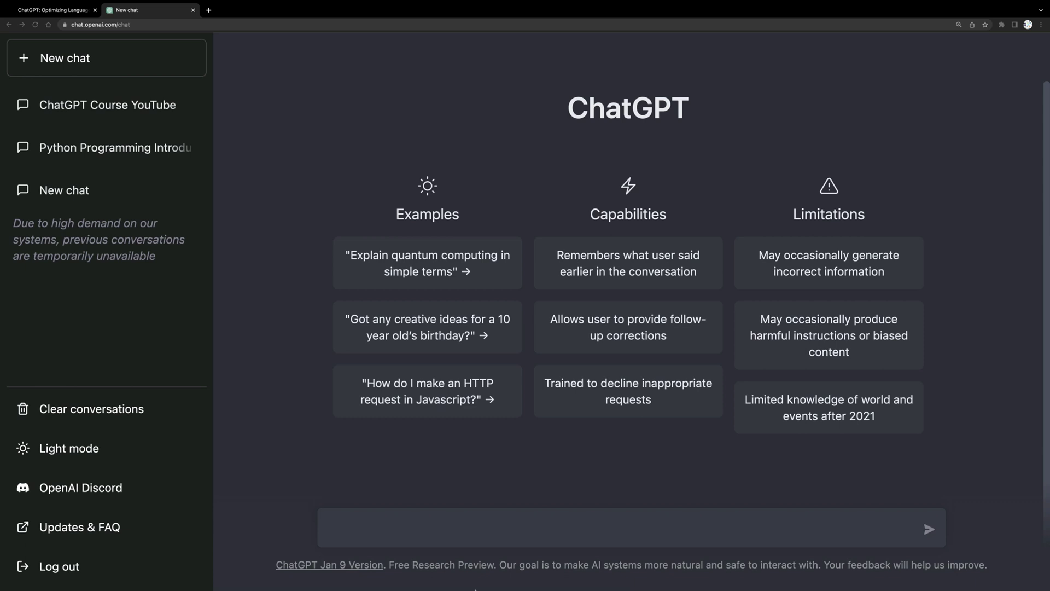
Send the prompt "Give me the tiramisu cake recipe and extract ingredients only" in the empty chat
{"action": "left_click", "coordinate": [429, 534]}
{"action": "type", "text": "Give me the tirami"}
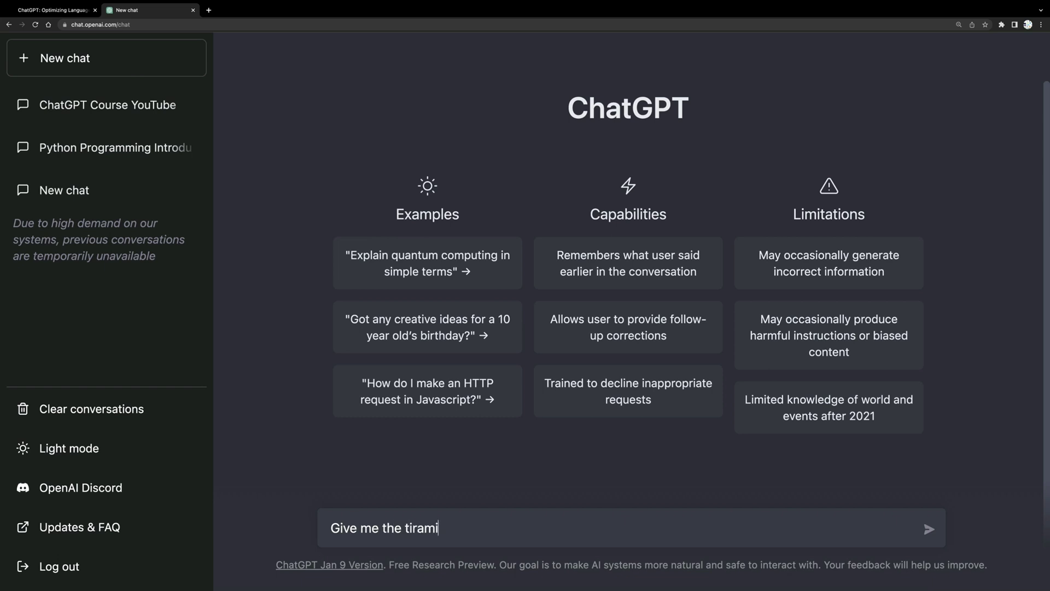
{"action": "type", "text": "su cake reipe and"}
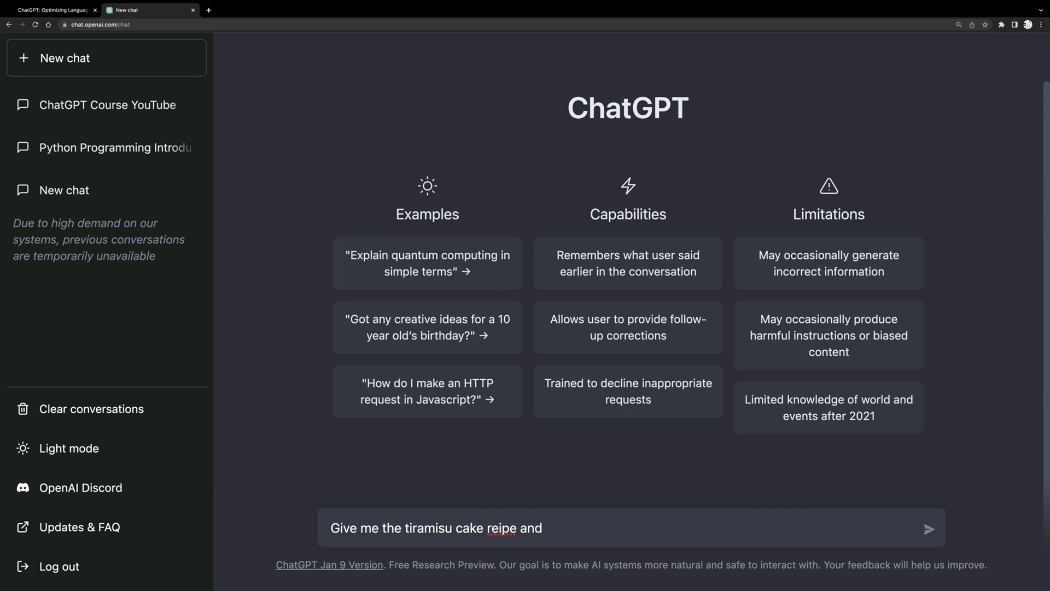
{"action": "type", "text": "c"}
{"action": "type", "text": " extract"}
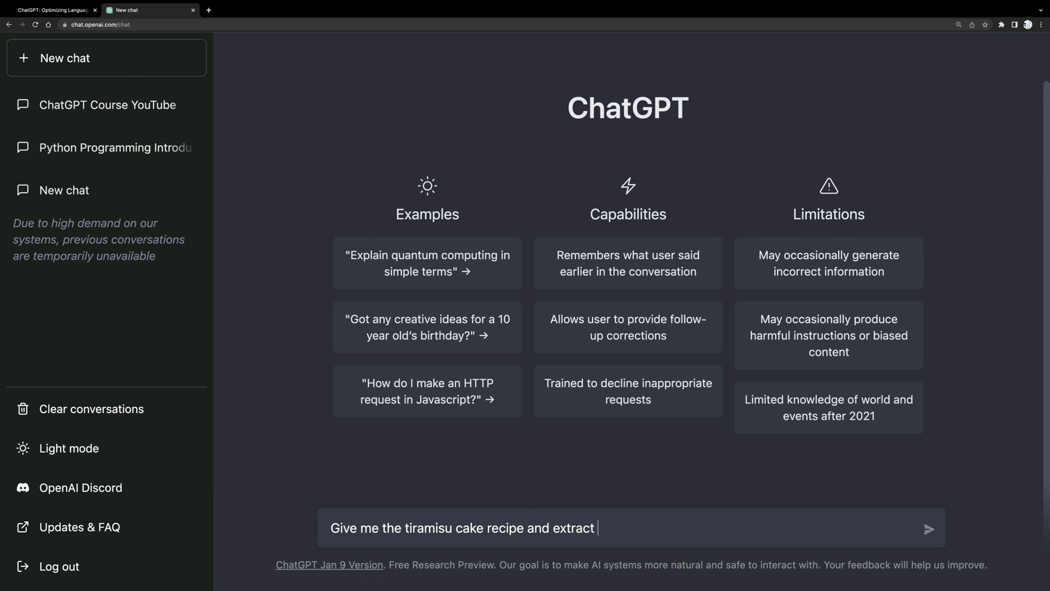
{"action": "type", "text": " ingredients only"}
{"action": "key", "text": "Return"}
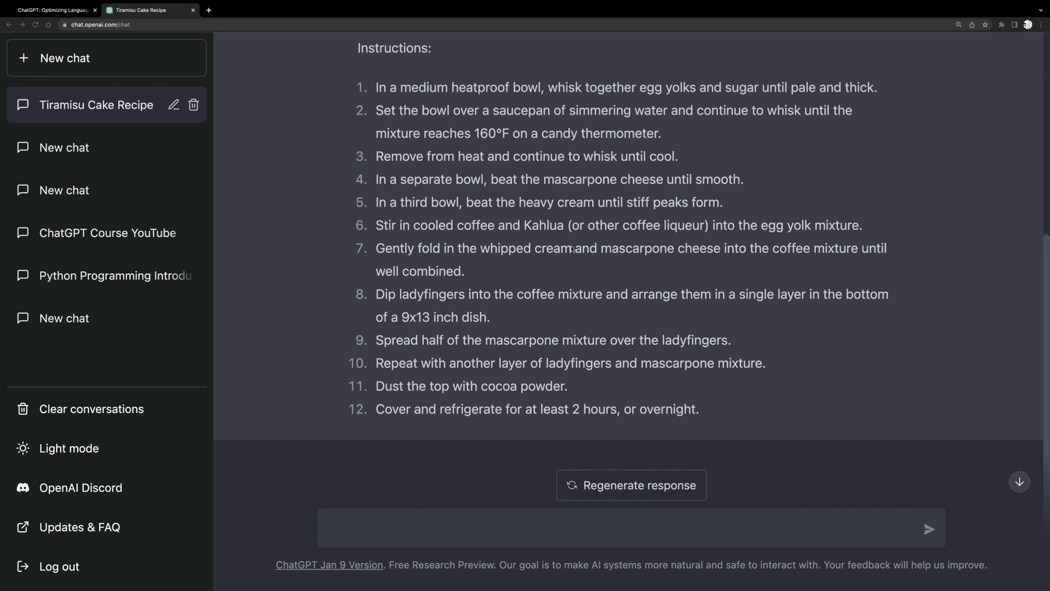
Examine the tiramisu response against the prompt's ingredients-only request, reading through both the ingredients list and the instructions
{"action": "scroll", "coordinate": [575, 251], "scroll_direction": "up", "scroll_amount": 6}
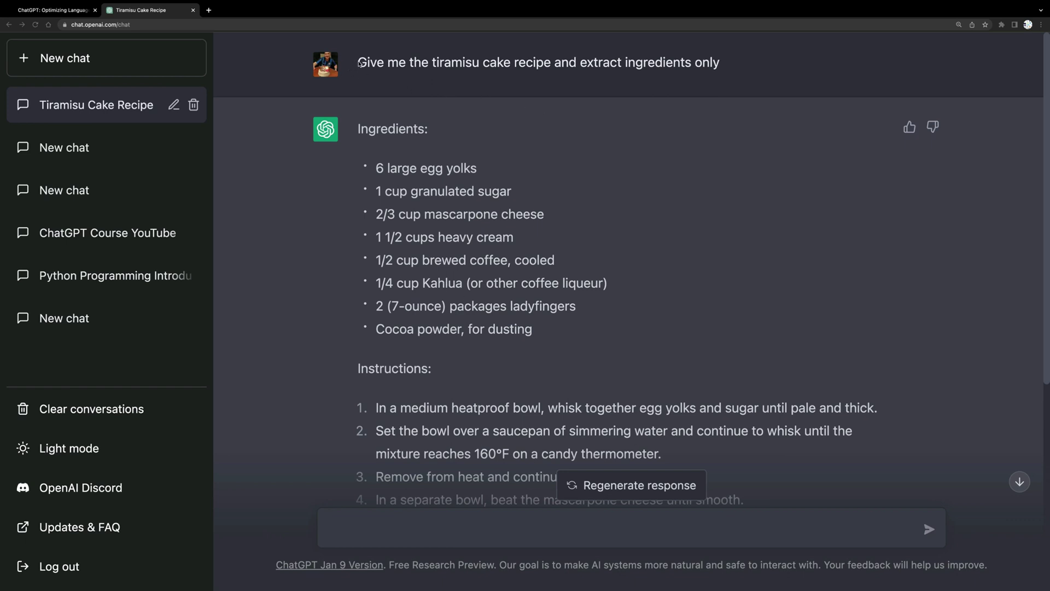
{"action": "left_click_drag", "start_coordinate": [763, 70], "coordinate": [356, 63]}
{"action": "scroll", "coordinate": [424, 197], "scroll_direction": "down", "scroll_amount": 5}
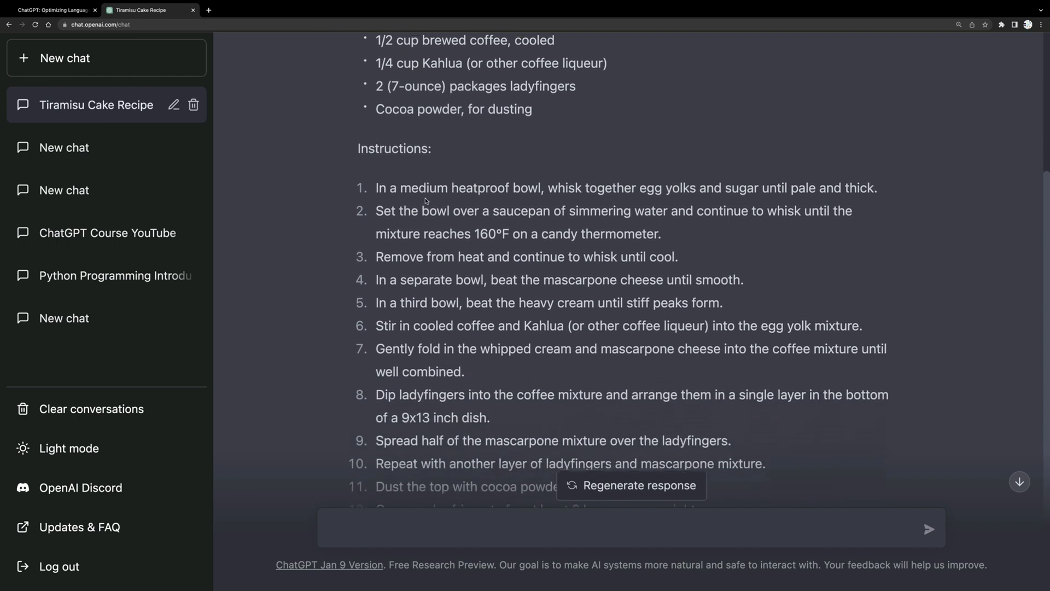
{"action": "scroll", "coordinate": [426, 201], "scroll_direction": "down", "scroll_amount": 2}
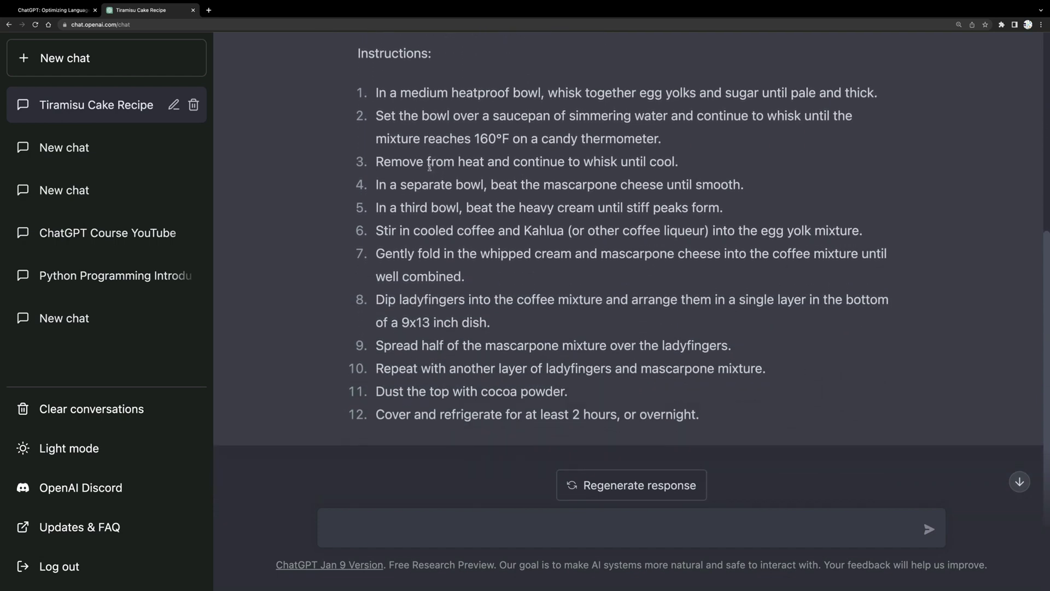
{"action": "scroll", "coordinate": [427, 174], "scroll_direction": "up", "scroll_amount": 6}
{"action": "scroll", "coordinate": [487, 228], "scroll_direction": "down", "scroll_amount": 4}
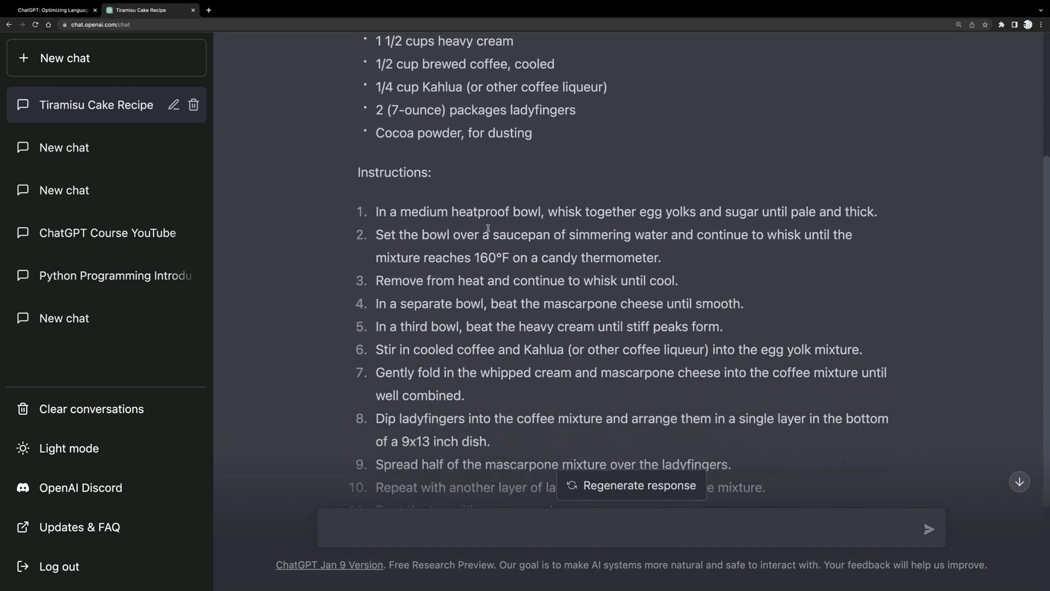
{"action": "scroll", "coordinate": [488, 228], "scroll_direction": "down", "scroll_amount": 3}
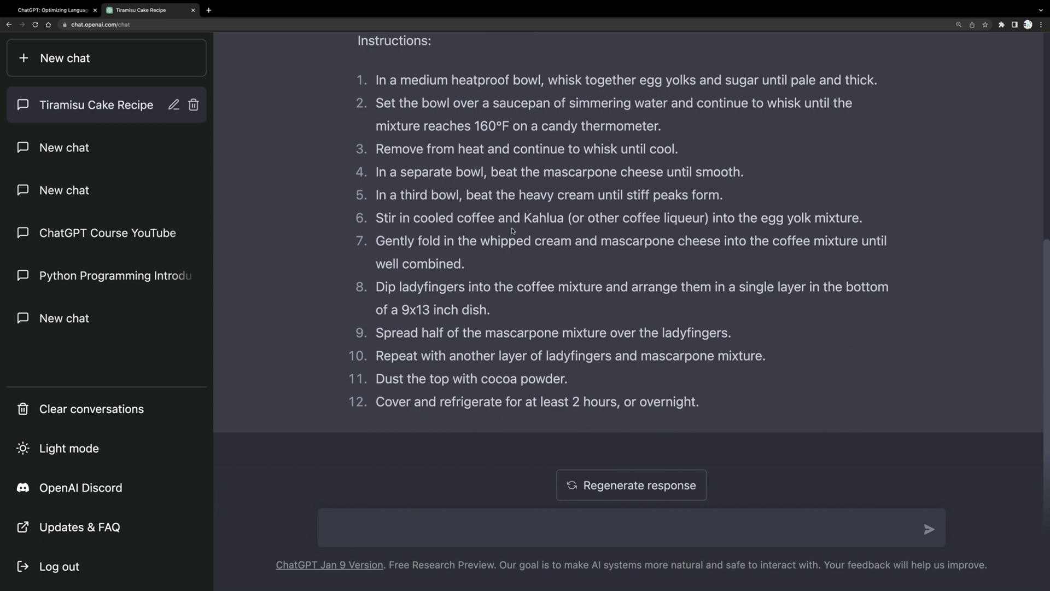
{"action": "scroll", "coordinate": [513, 231], "scroll_direction": "up", "scroll_amount": 6}
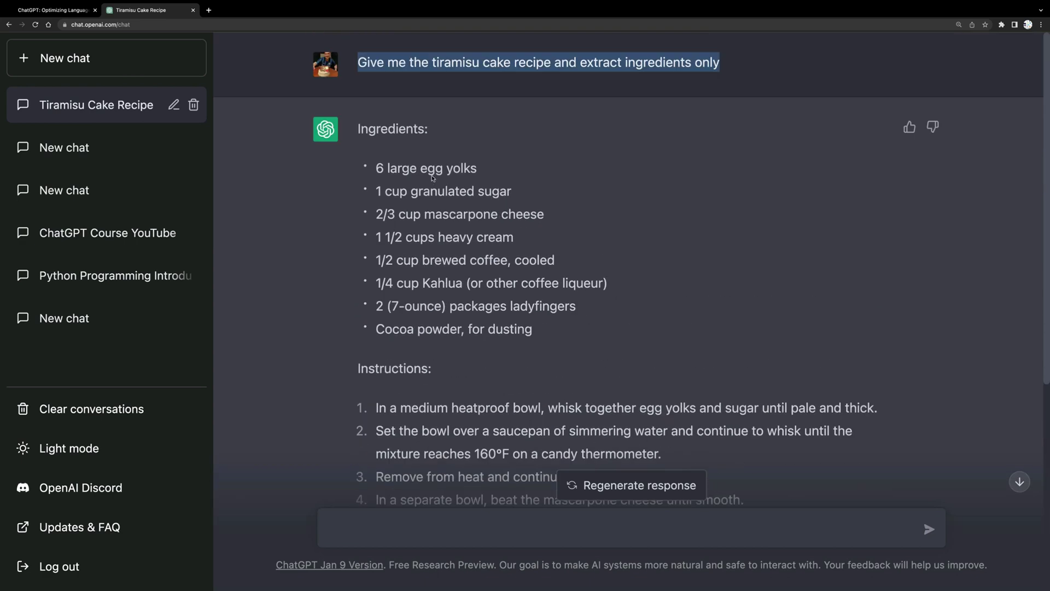
{"action": "left_click_drag", "start_coordinate": [358, 123], "coordinate": [421, 209]}
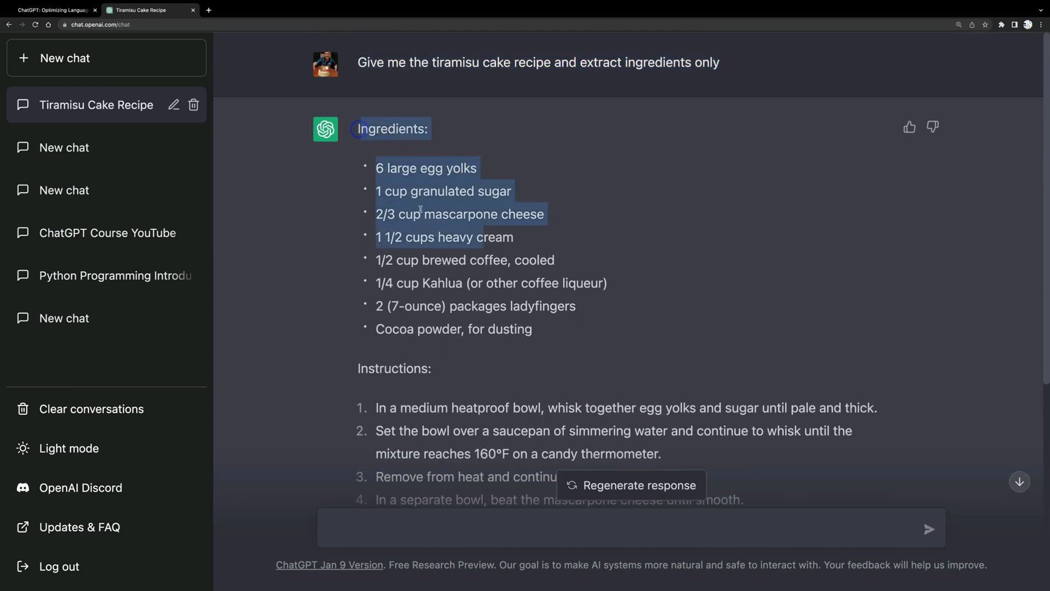
{"action": "left_click", "coordinate": [401, 153]}
{"action": "left_click_drag", "start_coordinate": [356, 129], "coordinate": [414, 156]}
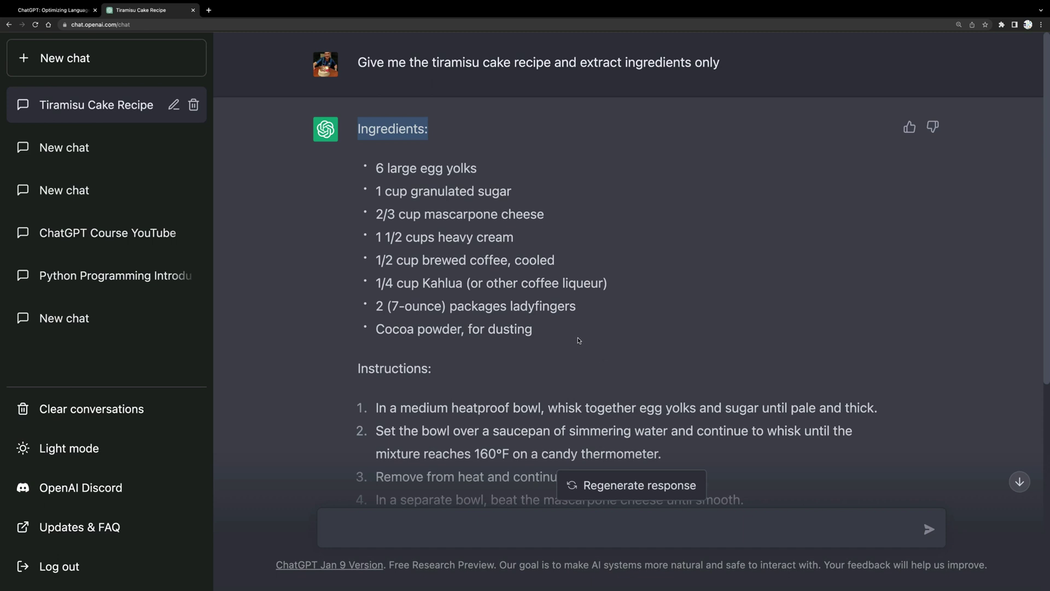
{"action": "scroll", "coordinate": [504, 381], "scroll_direction": "down", "scroll_amount": 6}
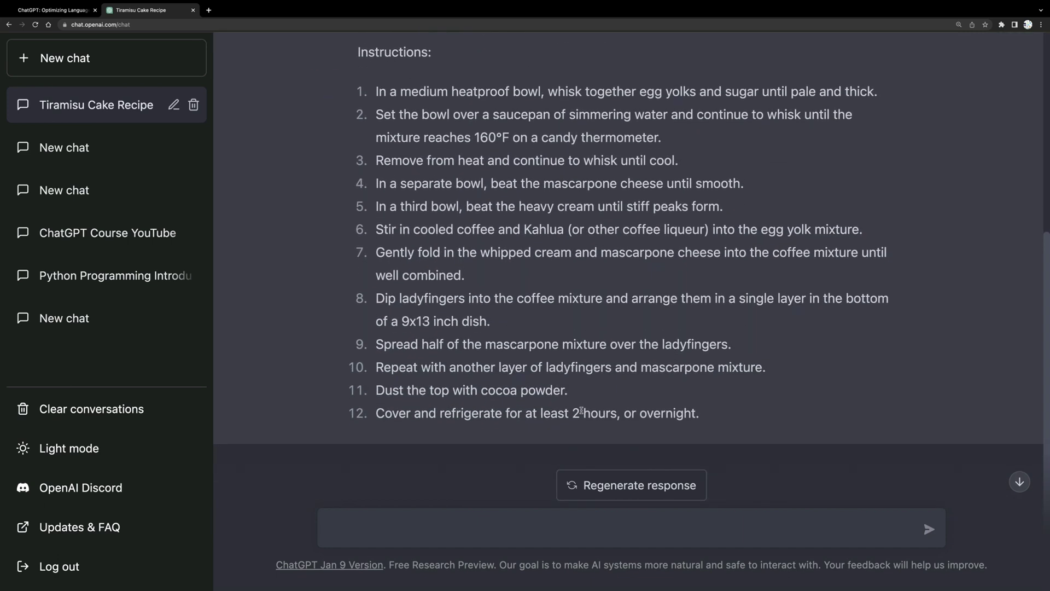
{"action": "scroll", "coordinate": [497, 309], "scroll_direction": "up", "scroll_amount": 5}
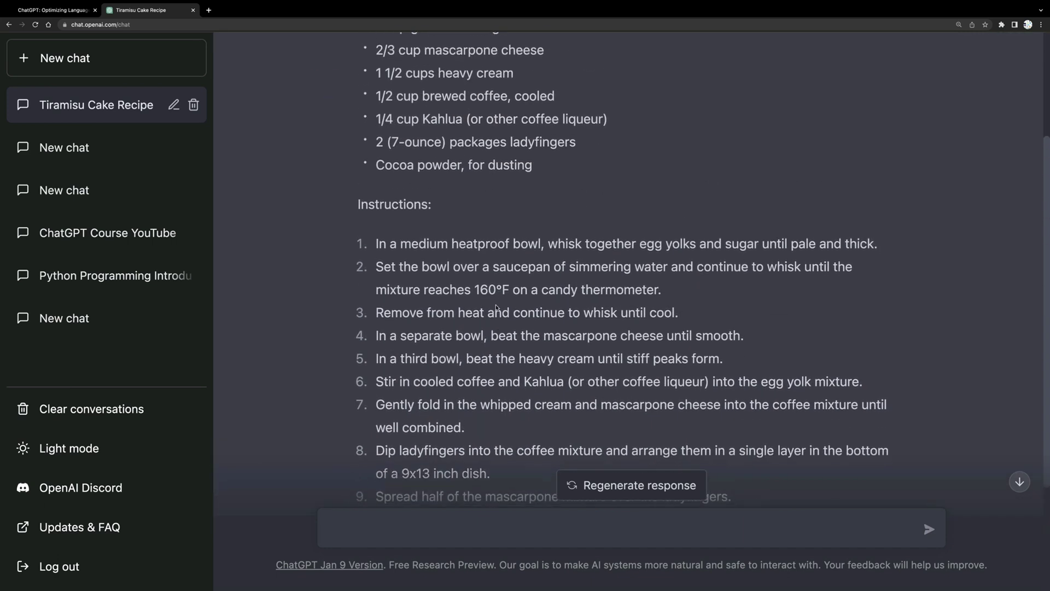
{"action": "scroll", "coordinate": [521, 201], "scroll_direction": "down", "scroll_amount": 3}
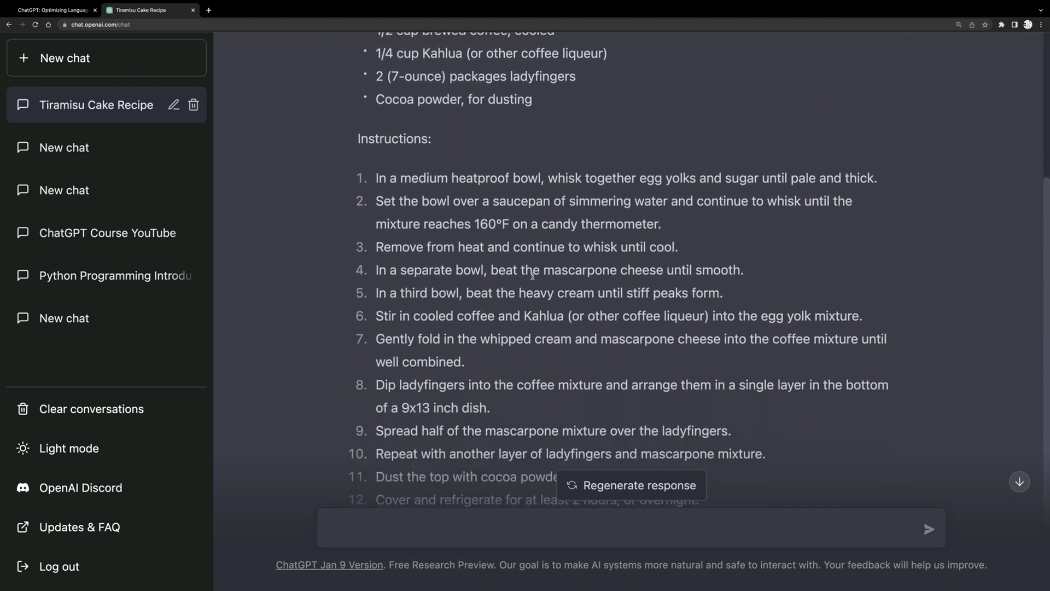
{"action": "scroll", "coordinate": [529, 266], "scroll_direction": "down", "scroll_amount": 2}
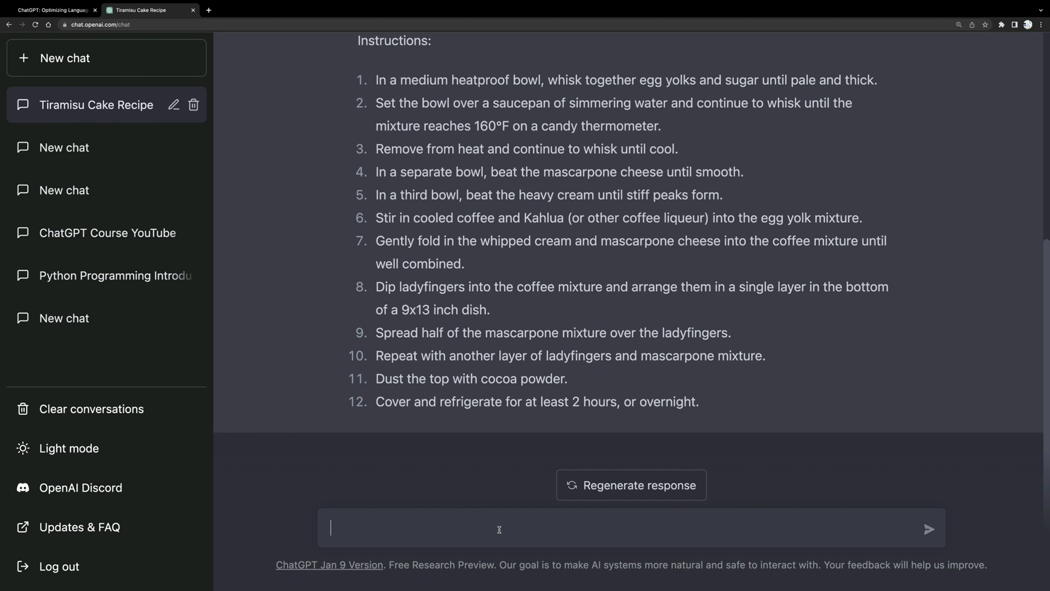
Begin a follow-up prompt in the same chat with "Generate Starter HTML code and in the body include the ingredients"
{"action": "type", "text": "Generate Starter code"}
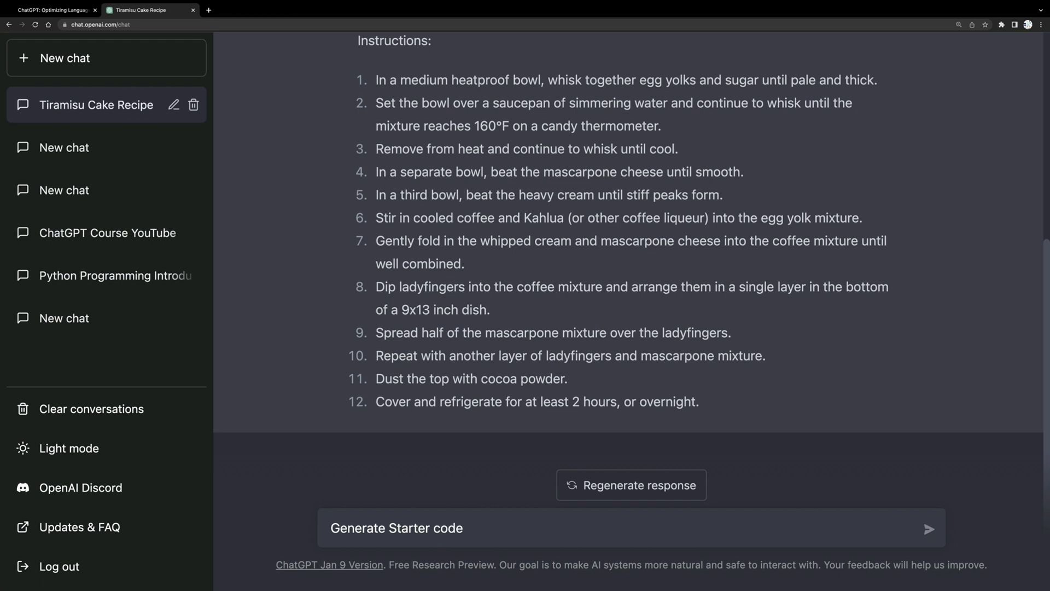
{"action": "type", "text": " and"}
{"action": "key", "text": "BackSpace"}
{"action": "key", "text": "BackSpace"}
{"action": "key", "text": "BackSpace"}
{"action": "key", "text": "BackSpace"}
{"action": "key", "text": "BackSpace"}
{"action": "key", "text": "BackSpace"}
{"action": "key", "text": "BackSpace"}
{"action": "key", "text": "BackSpace"}
{"action": "key", "text": "BackSpace"}
{"action": "type", "text": "HTML code and in the bo"}
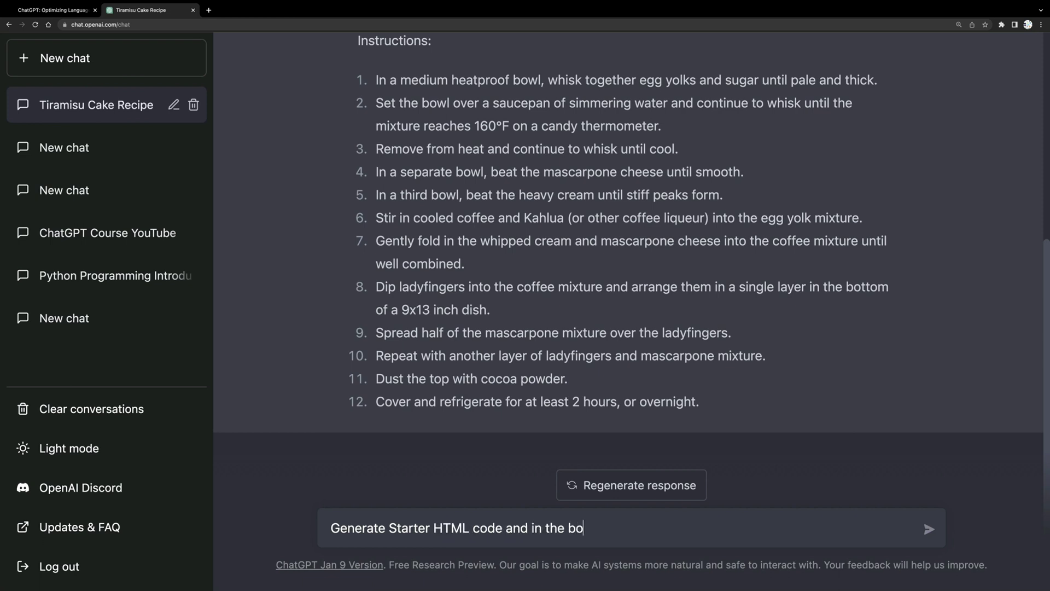
{"action": "type", "text": "dy incude"}
{"action": "key", "text": "BackSpace"}
{"action": "key", "text": "BackSpace"}
{"action": "type", "text": "clude the ingredients"}
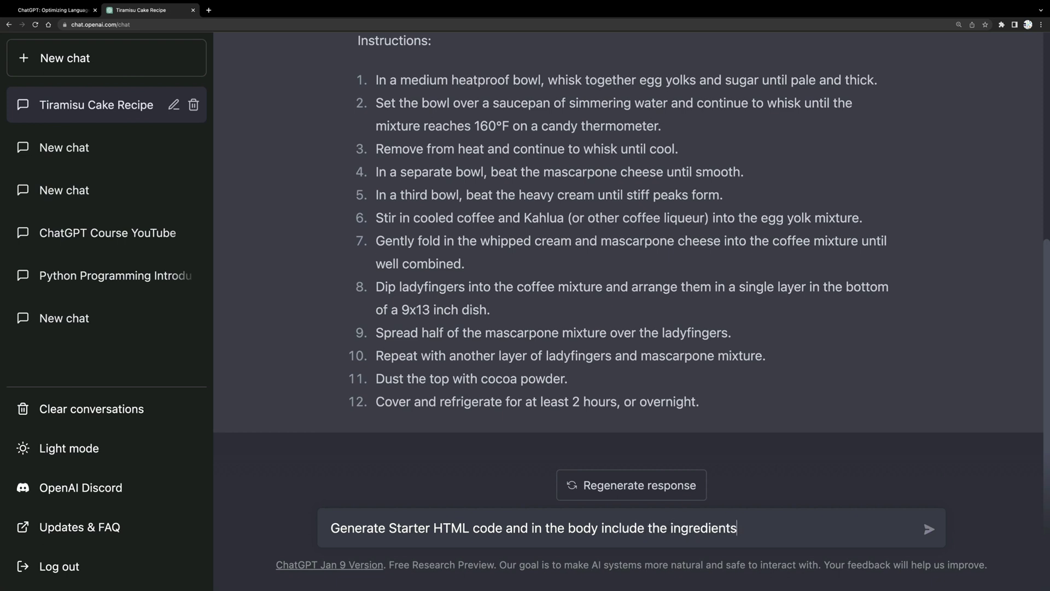
Finish the follow-up prompt with "from the above recipe as un-ordered list" and send it
{"action": "type", "text": "d  from the above rec"}
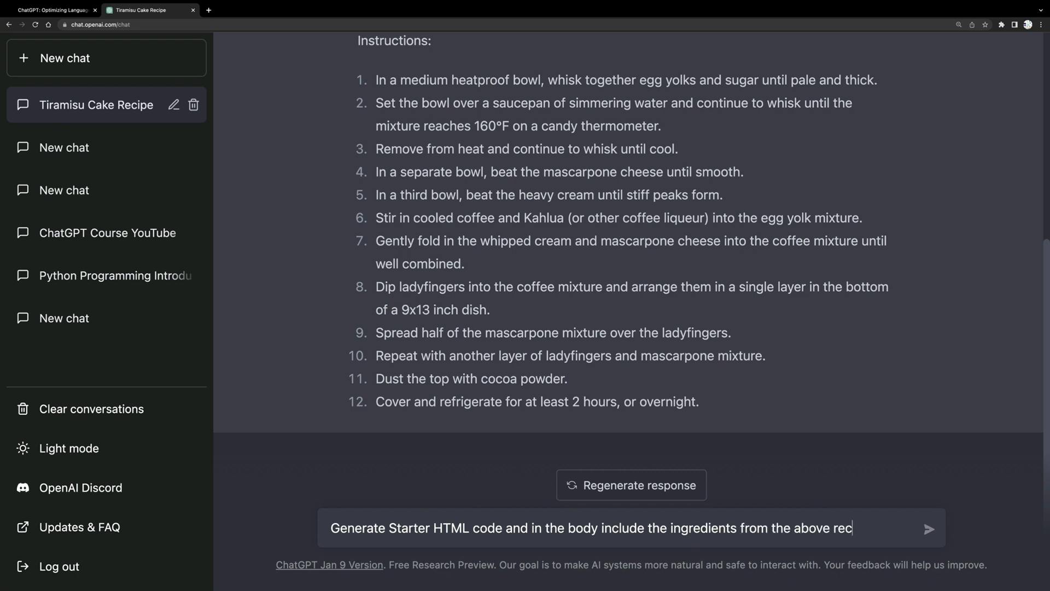
{"action": "type", "text": "ipe as un-orde"}
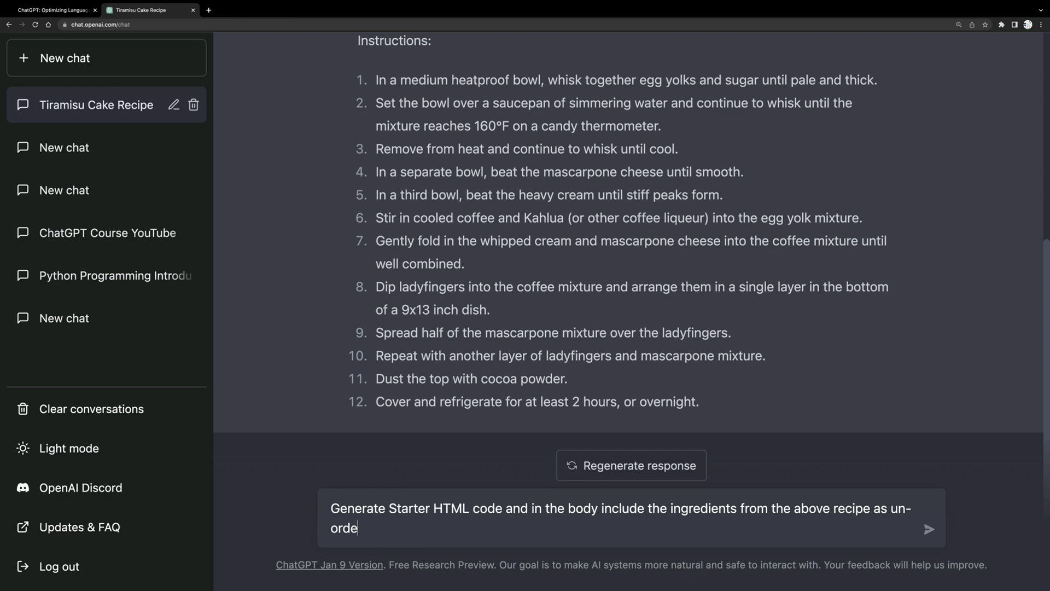
{"action": "type", "text": "red list"}
{"action": "key", "text": "Return"}
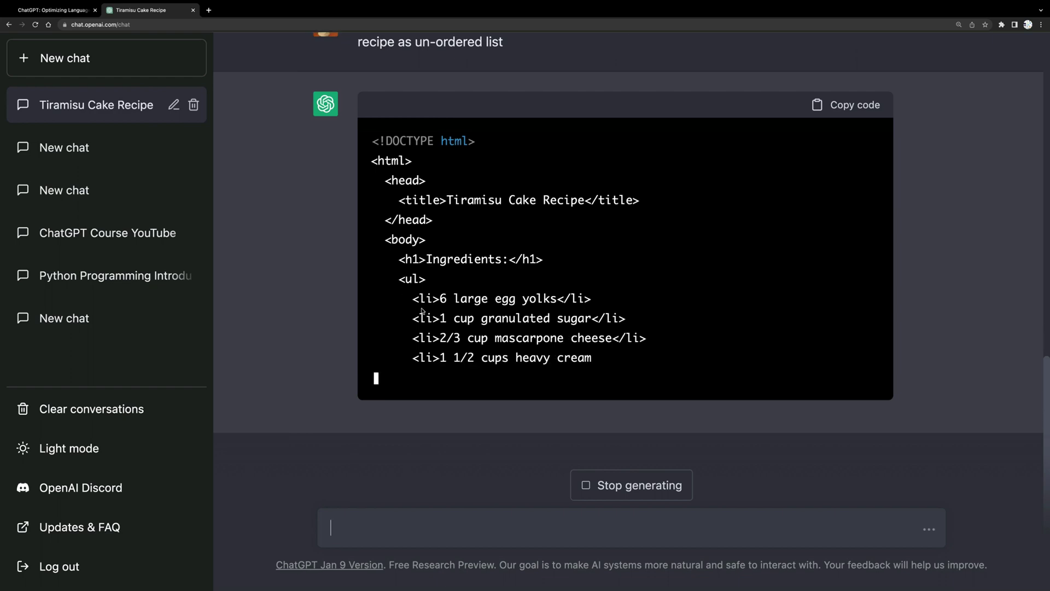
Check the original tiramisu ingredients list against the generated HTML and copy the complete code block
{"action": "scroll", "coordinate": [422, 311], "scroll_direction": "up", "scroll_amount": 5}
{"action": "scroll", "coordinate": [422, 311], "scroll_direction": "up", "scroll_amount": 7}
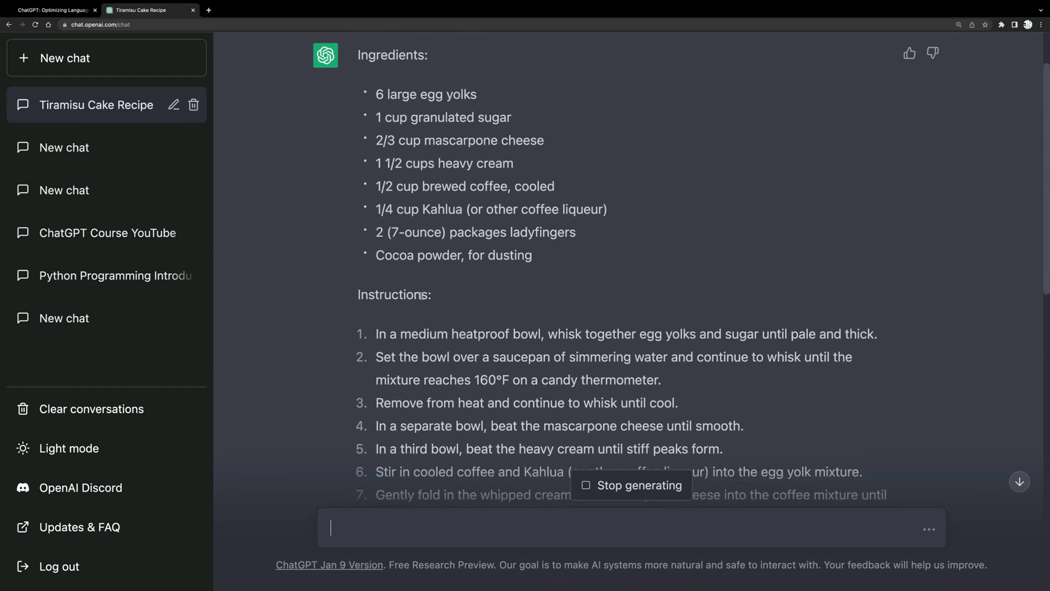
{"action": "scroll", "coordinate": [421, 296], "scroll_direction": "down", "scroll_amount": 13}
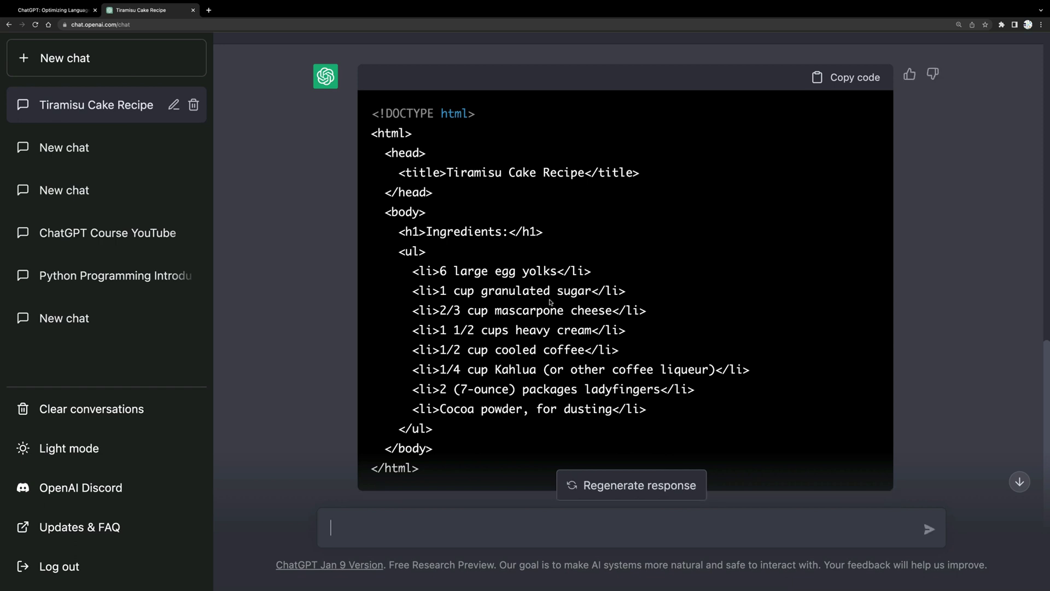
{"action": "left_click", "coordinate": [843, 83]}
{"action": "mouse_move", "coordinate": [460, 573]}
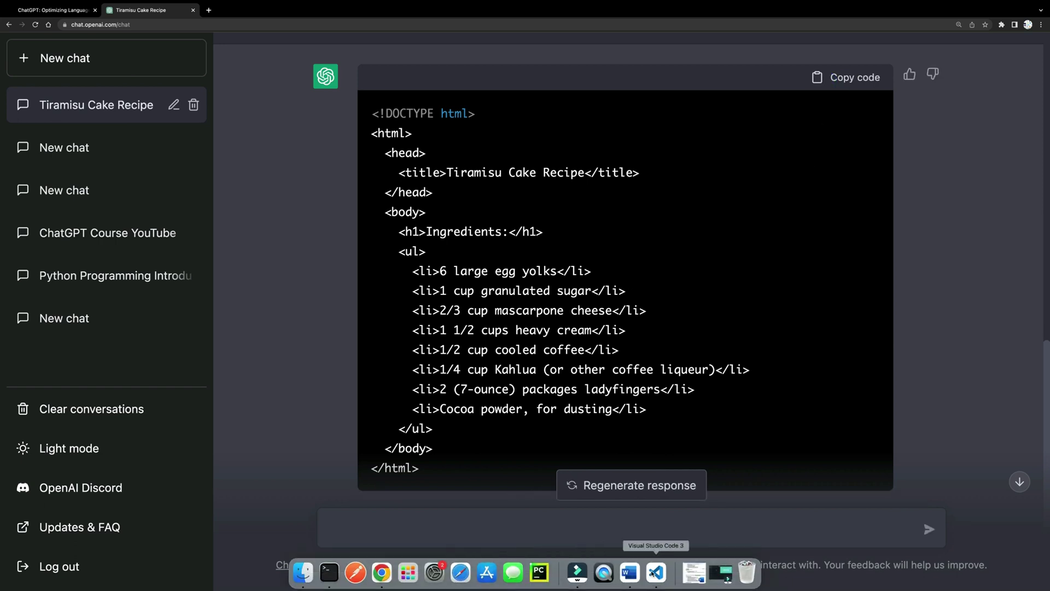
Switch to Visual Studio Code, close test.py and create a new file named index.html in the TEST_CHATGPT folder
{"action": "left_click", "coordinate": [656, 572]}
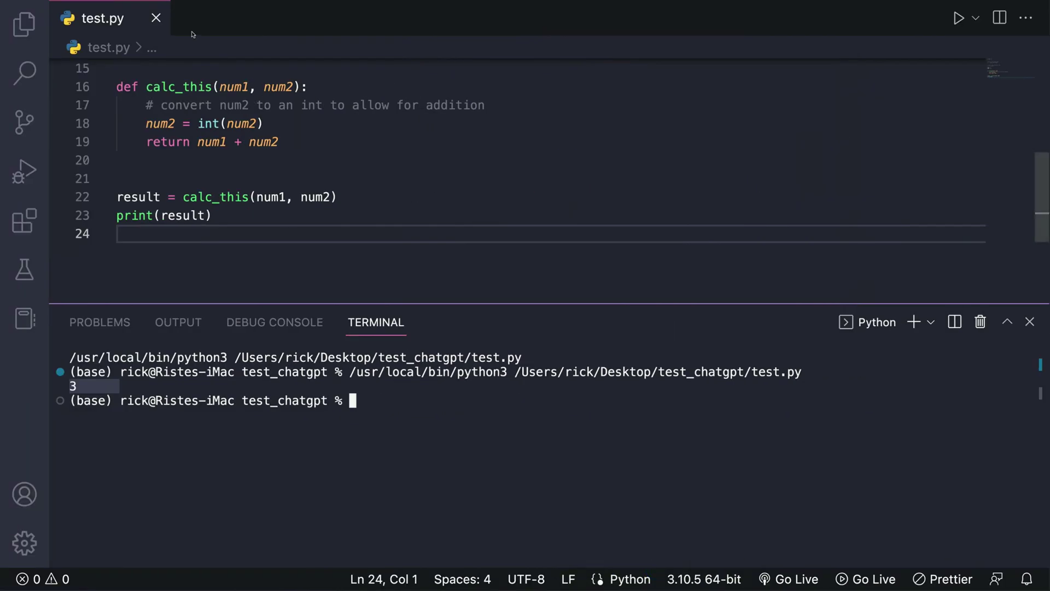
{"action": "left_click", "coordinate": [156, 18]}
{"action": "left_click", "coordinate": [24, 24]}
{"action": "right_click", "coordinate": [151, 154]}
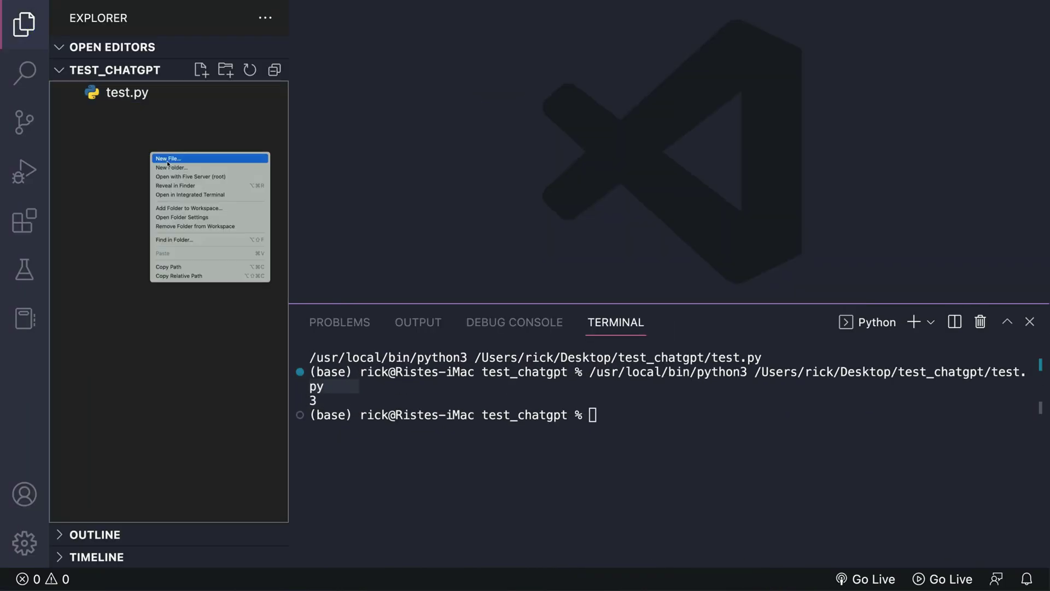
{"action": "left_click", "coordinate": [170, 159]}
{"action": "type", "text": "index.html"}
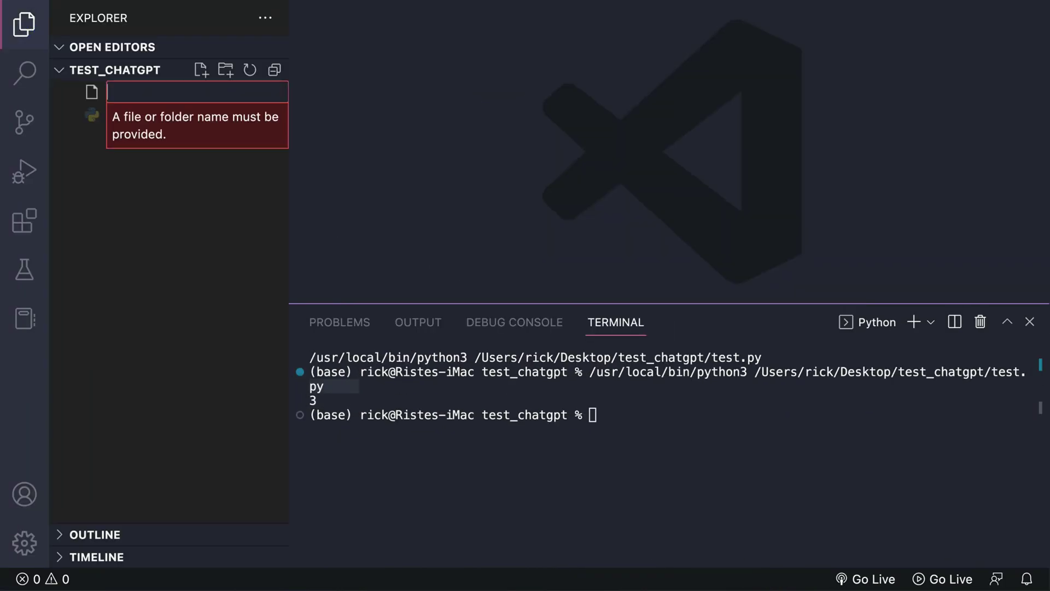
{"action": "key", "text": "Return"}
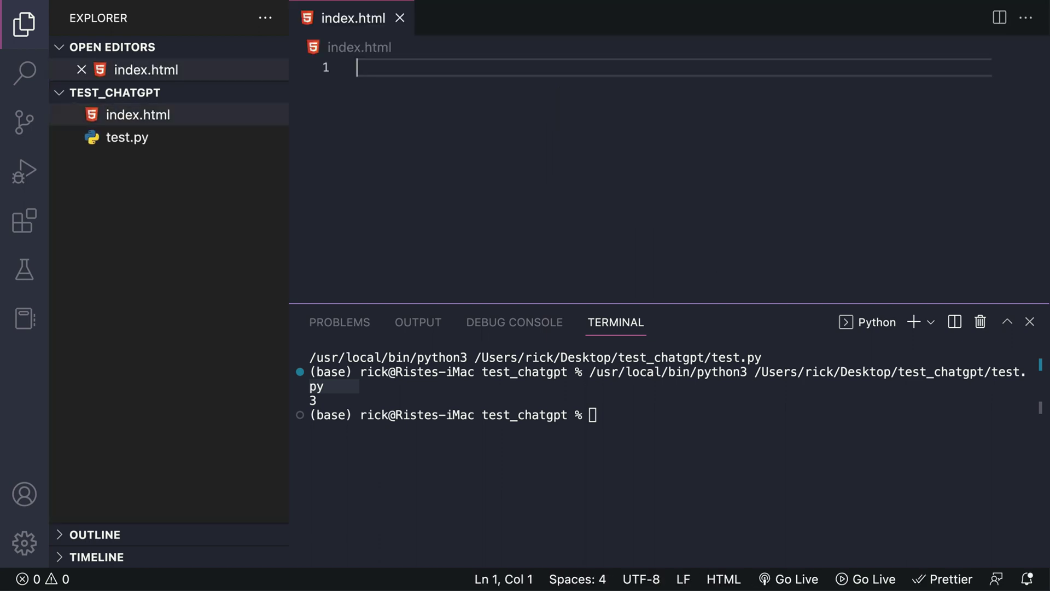
Paste the copied Tiramisu Cake Recipe HTML into index.html, close the terminal and save the file
{"action": "key", "text": "super+v"}
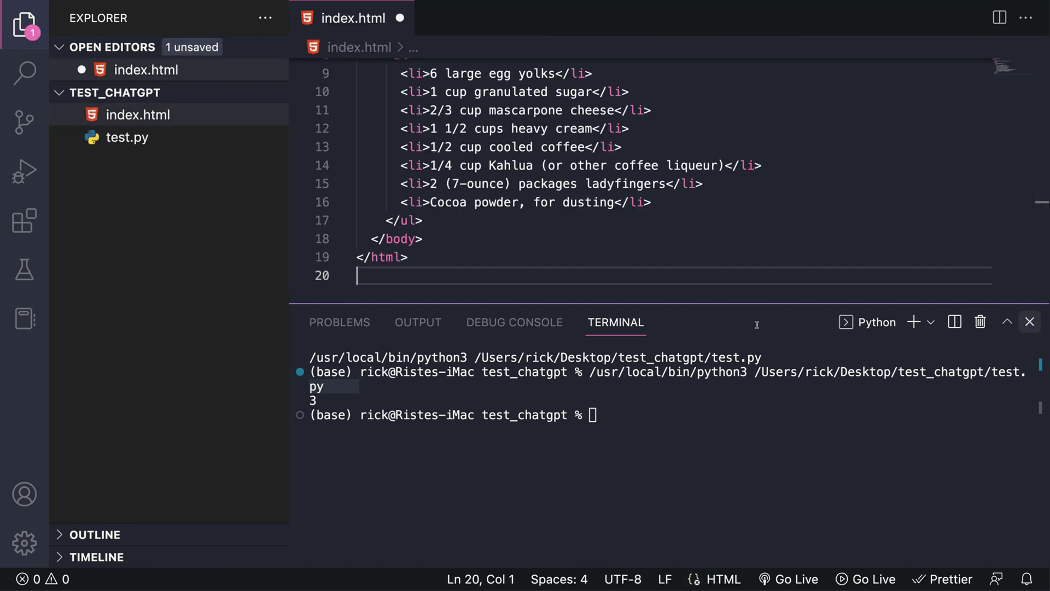
{"action": "left_click", "coordinate": [1029, 323]}
{"action": "key", "text": "super+s"}
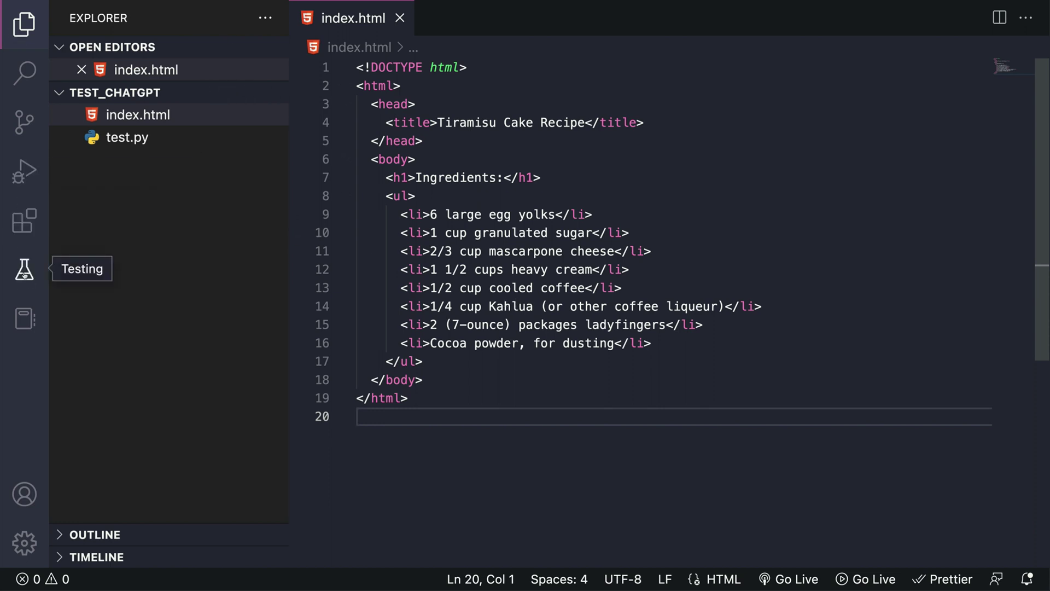
Search the extensions marketplace for "live ser" to locate the Live Server extension
{"action": "left_click", "coordinate": [31, 211]}
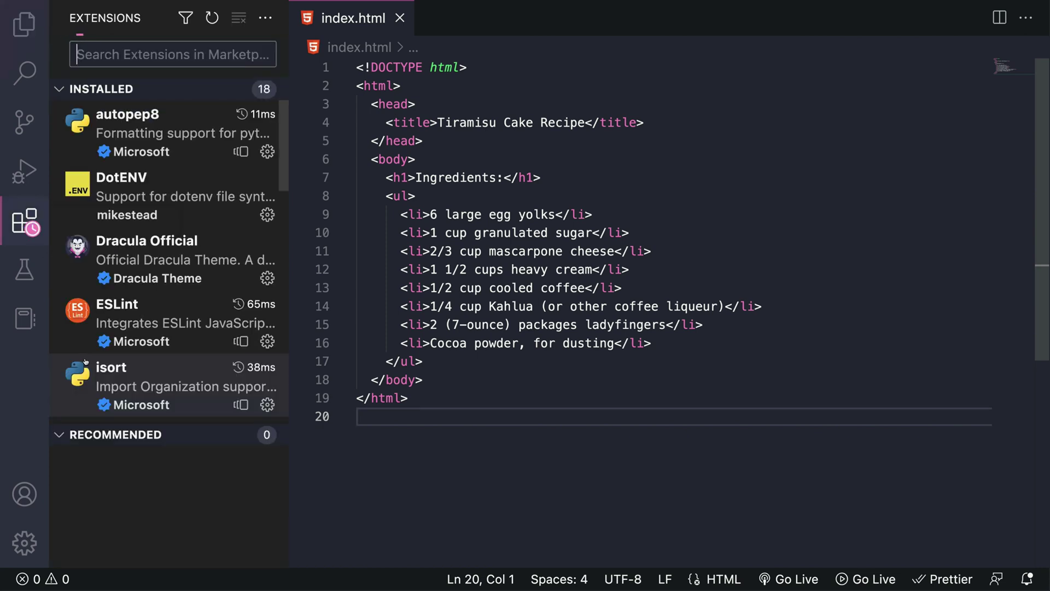
{"action": "type", "text": "li"}
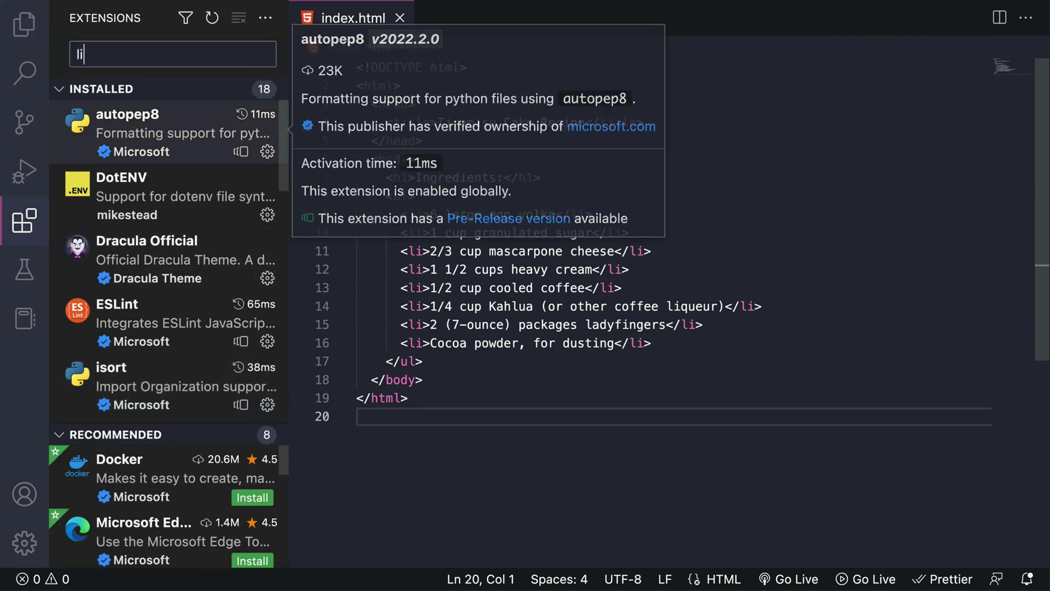
{"action": "key", "text": "BackSpace"}
{"action": "type", "text": "se"}
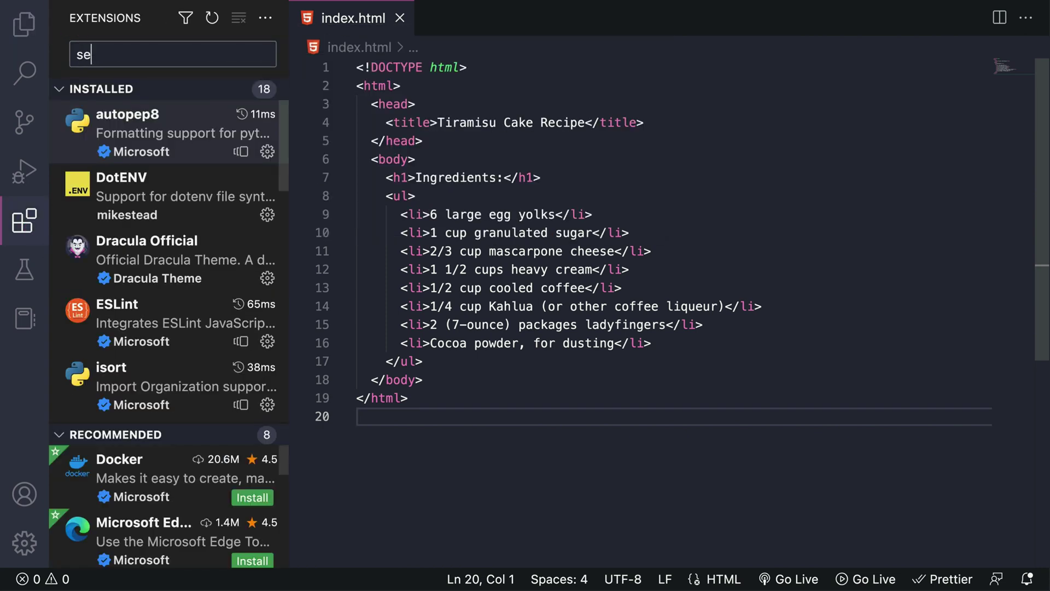
{"action": "key", "text": "BackSpace"}
{"action": "key", "text": "BackSpace"}
{"action": "type", "text": "live ser"}
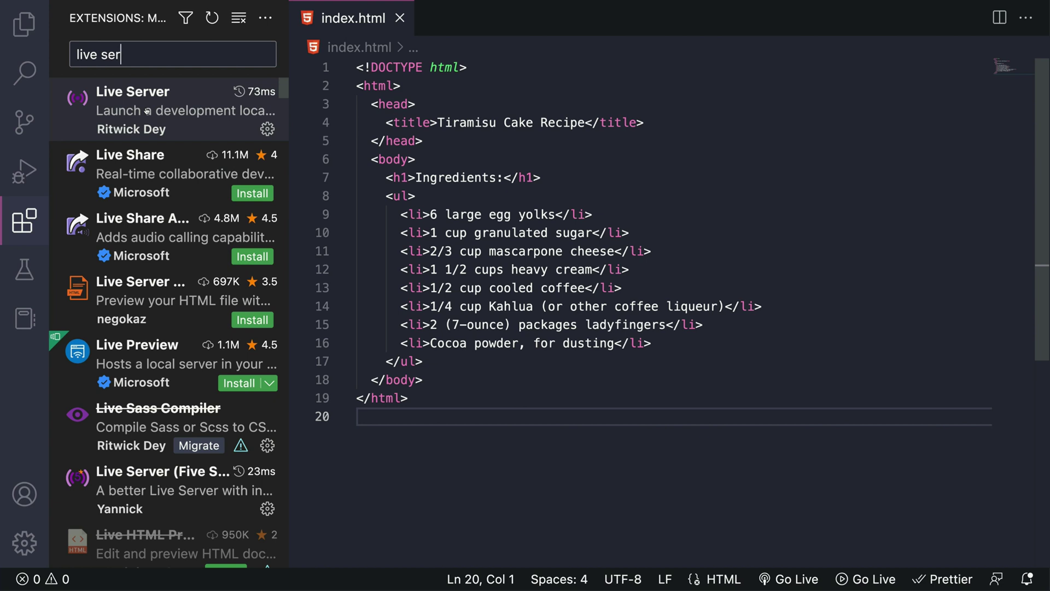
{"action": "mouse_move", "coordinate": [148, 111]}
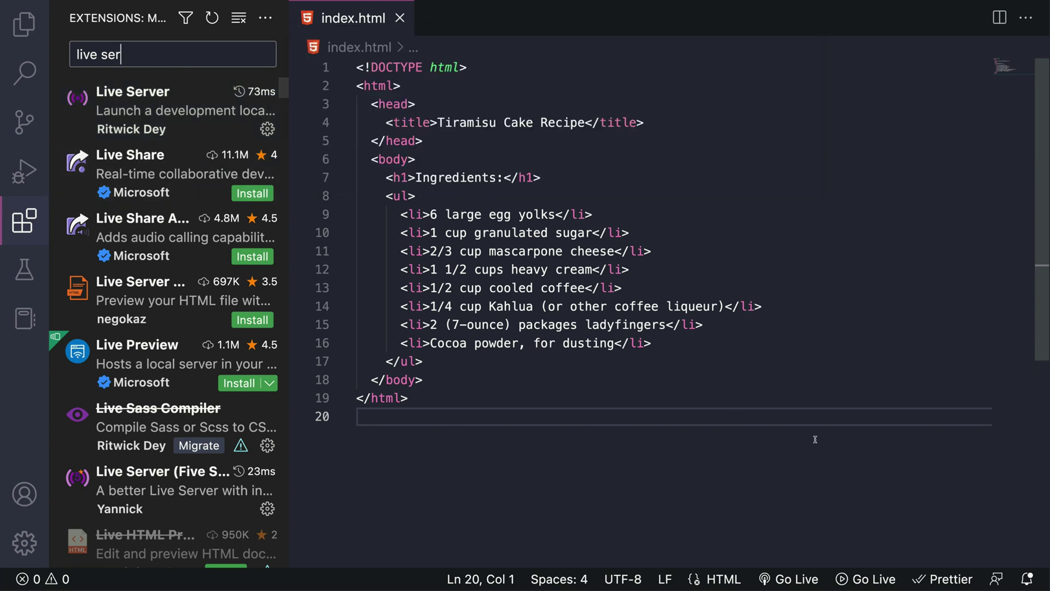
Serve index.html with Live Server and examine the rendered ingredients list in the browser
{"action": "left_click", "coordinate": [807, 581]}
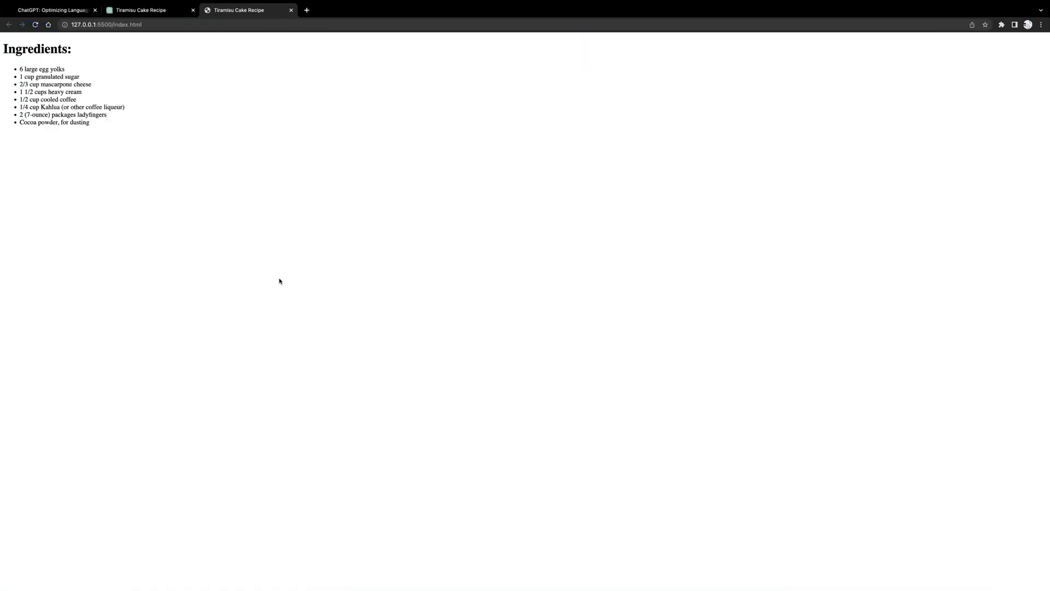
{"action": "triple_click", "coordinate": [131, 134]}
{"action": "left_click", "coordinate": [208, 197]}
{"action": "key", "text": "ctrl+Right"}
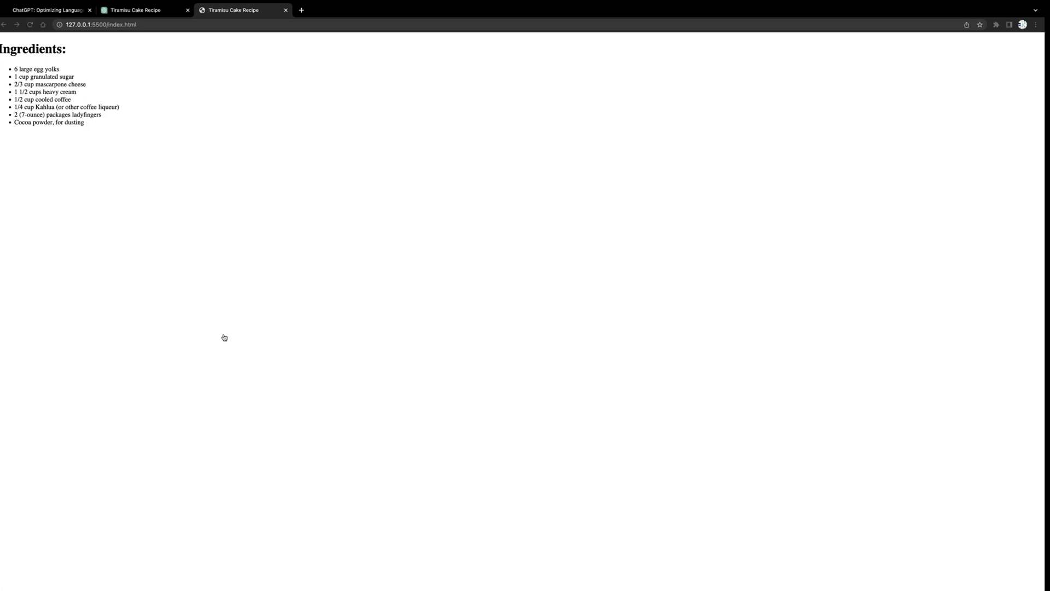
{"action": "key", "text": "super+Tab"}
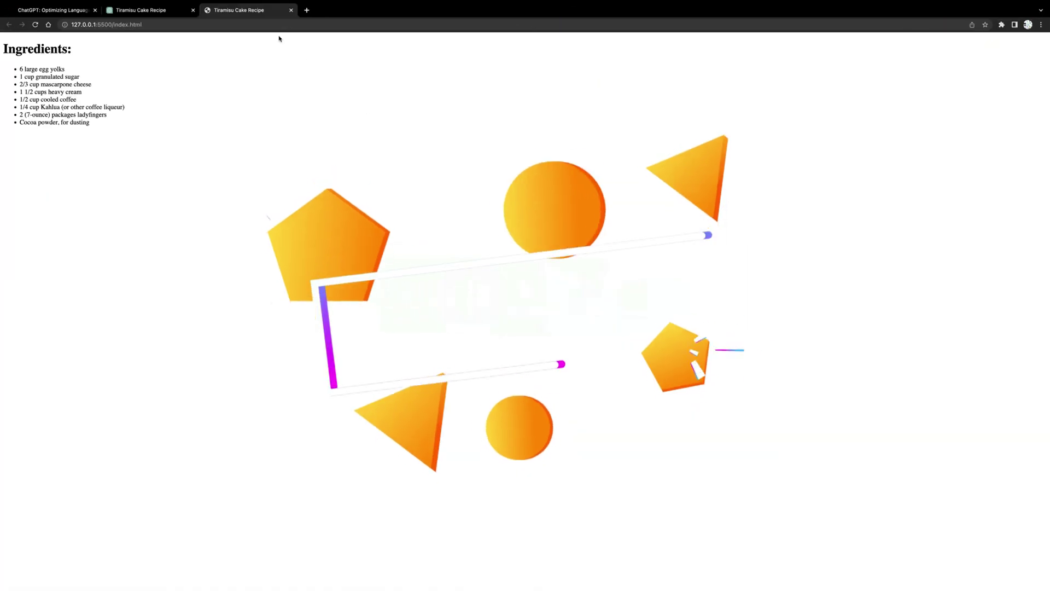
In the ChatGPT conversation, send the prompt "Add the following heading 'tiramisu cake recipe' as heading one in the same template"
{"action": "left_click", "coordinate": [153, 11]}
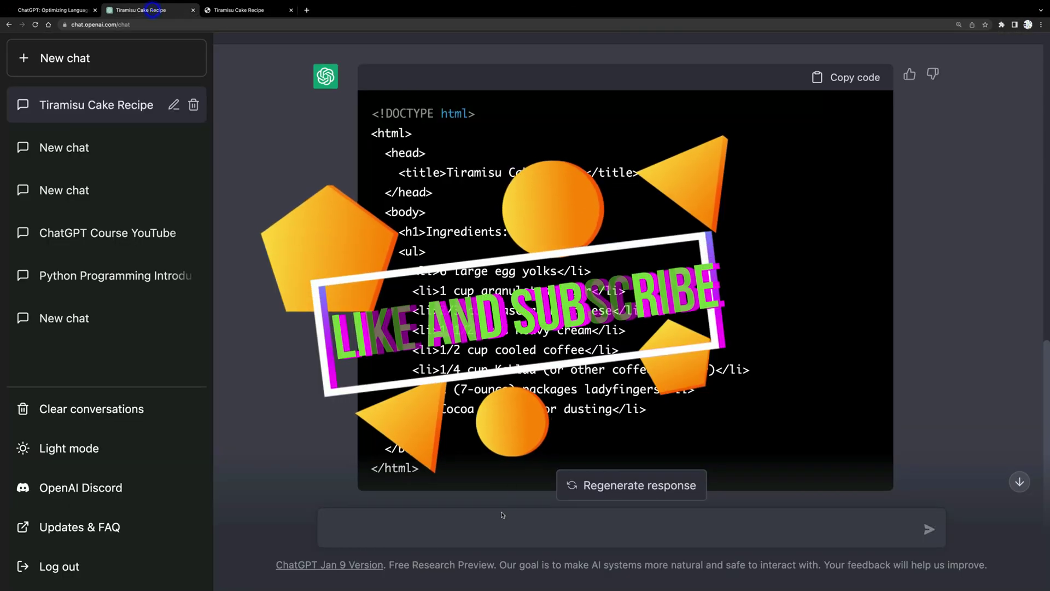
{"action": "left_click", "coordinate": [441, 530]}
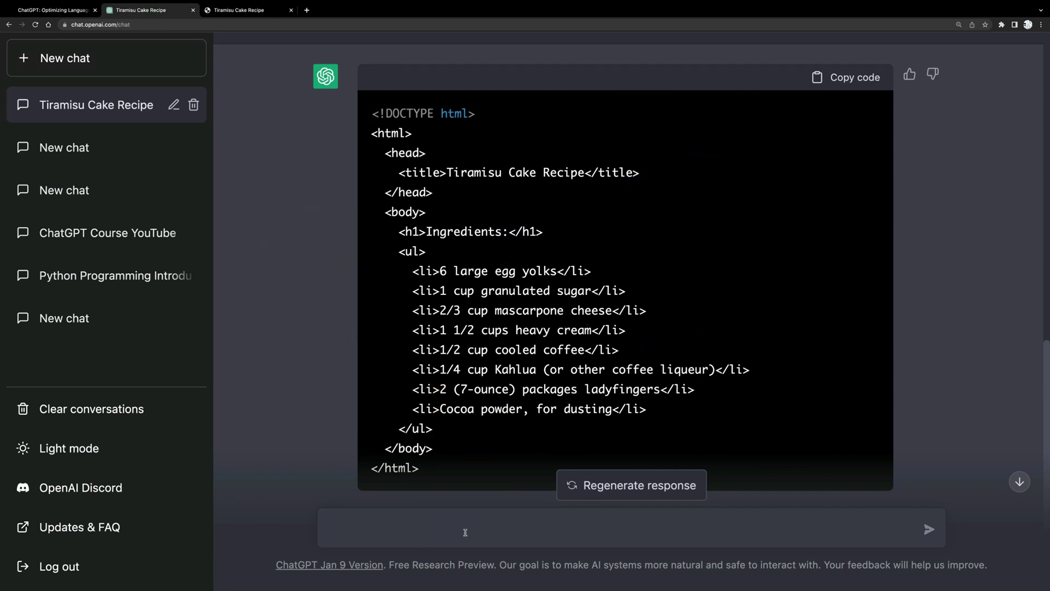
{"action": "type", "text": "Add the following"}
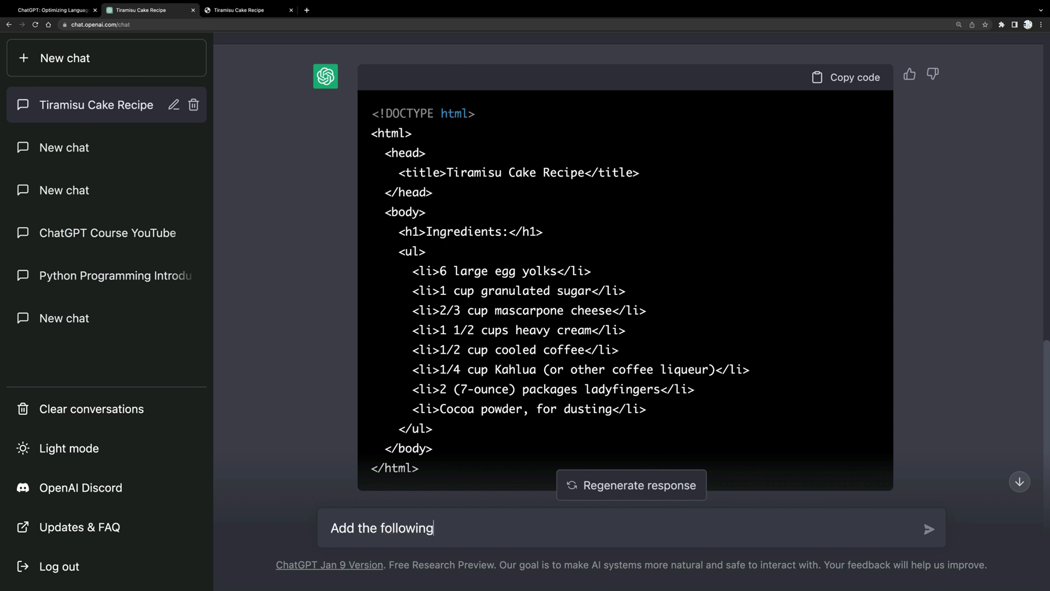
{"action": "type", "text": " heading ;"}
{"action": "type", "text": "tirami"}
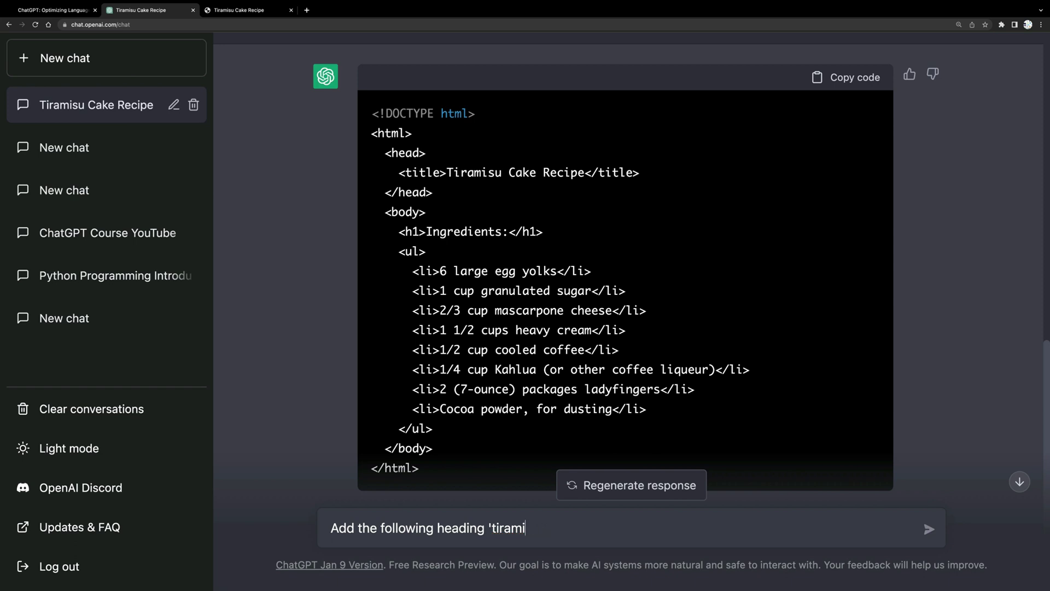
{"action": "type", "text": "osucake recipe' as "}
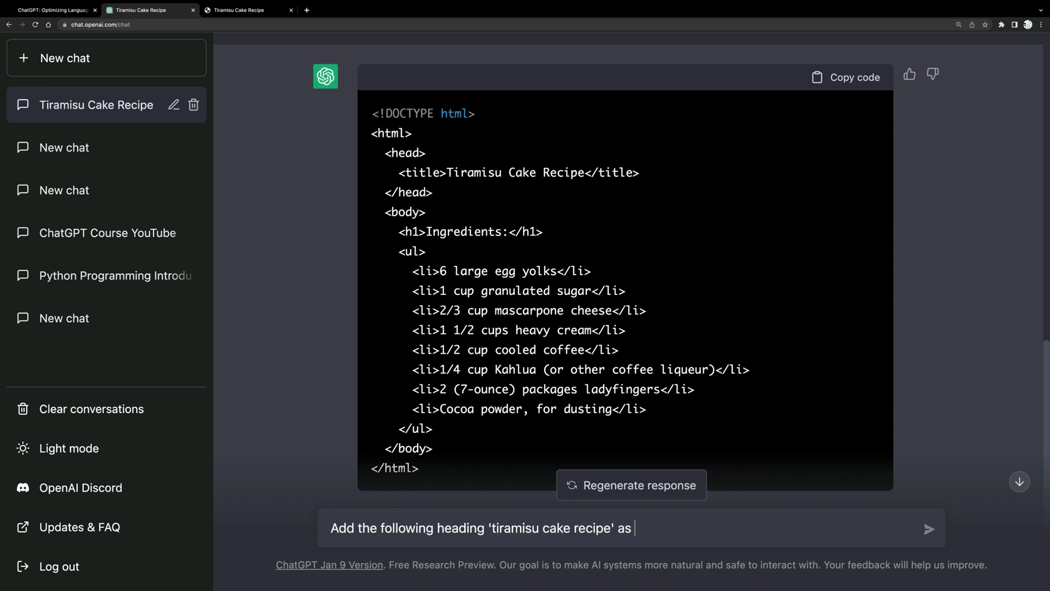
{"action": "type", "text": "heading one in the "}
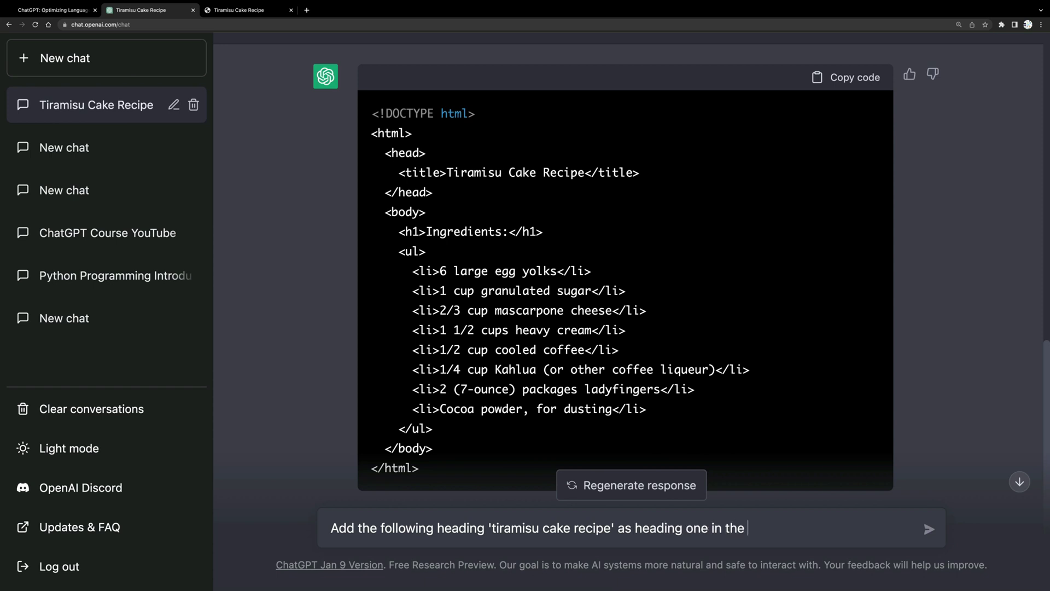
{"action": "type", "text": "same template"}
{"action": "key", "text": "Return"}
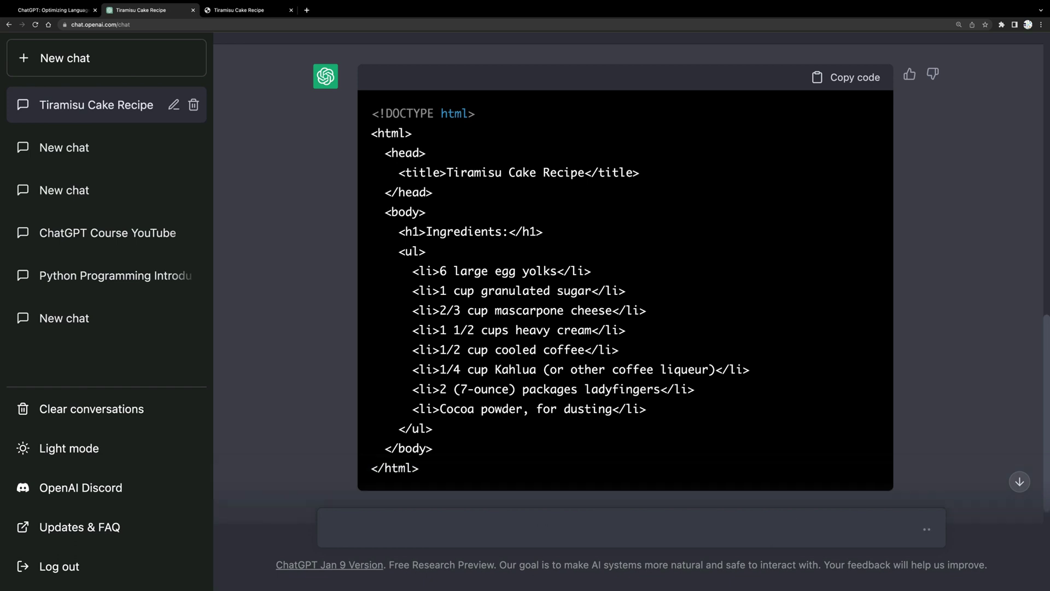
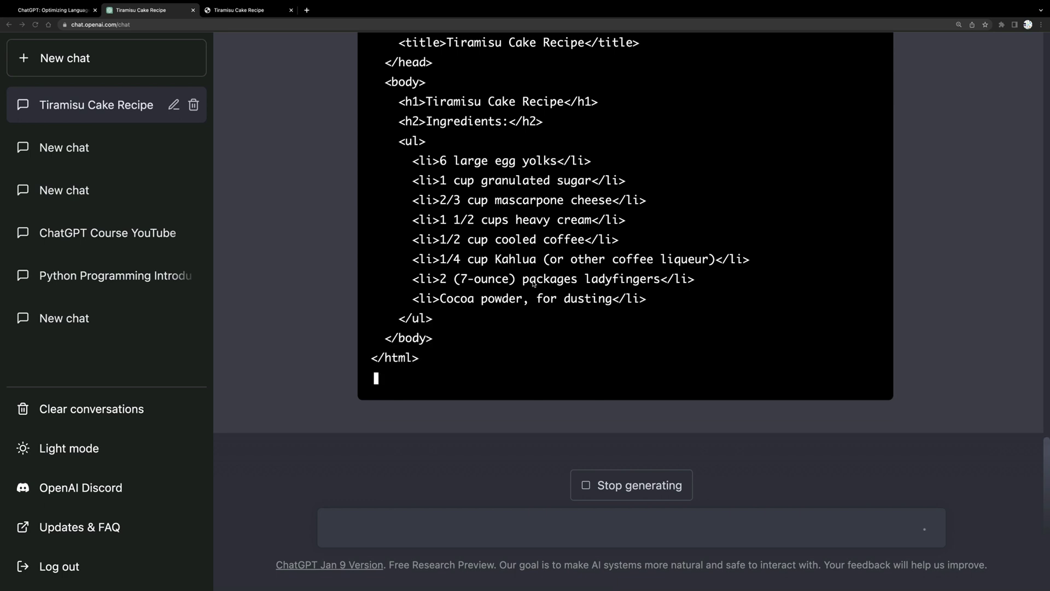
Replace all the code in index.html in Visual Studio Code with the newly generated HTML copied from ChatGPT, and save it
{"action": "scroll", "coordinate": [766, 246], "scroll_direction": "up", "scroll_amount": 5}
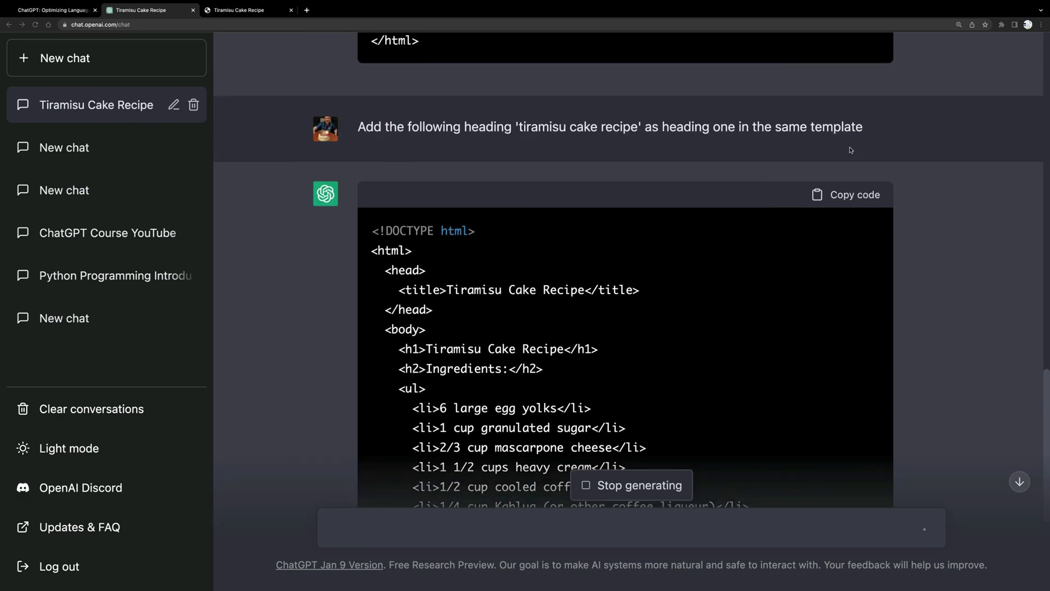
{"action": "left_click", "coordinate": [854, 207]}
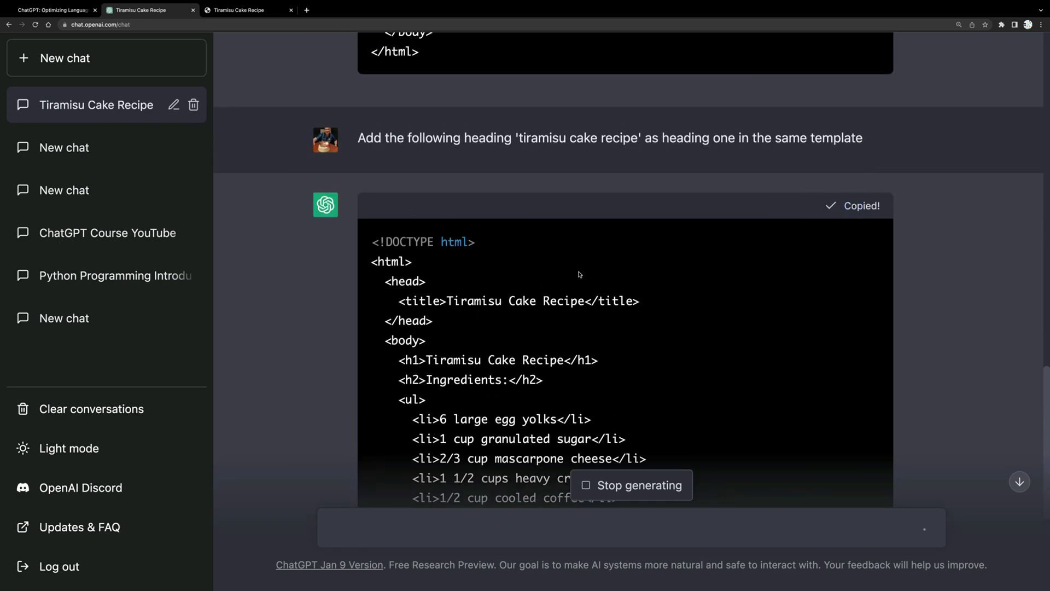
{"action": "key", "text": "super+Tab"}
{"action": "key", "text": "super+Tab"}
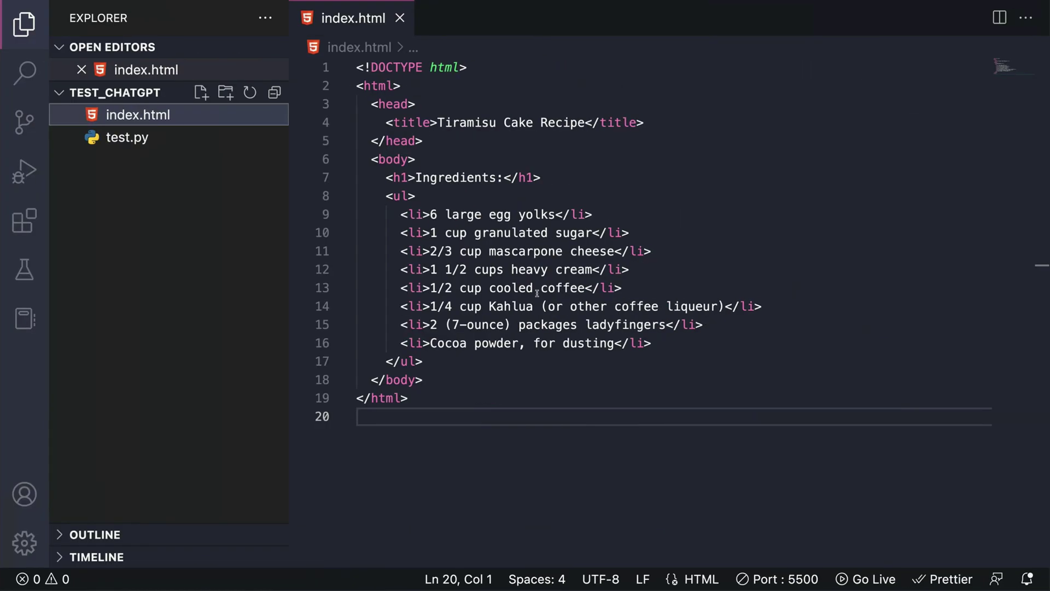
{"action": "left_click", "coordinate": [515, 344]}
{"action": "key", "text": "super+a"}
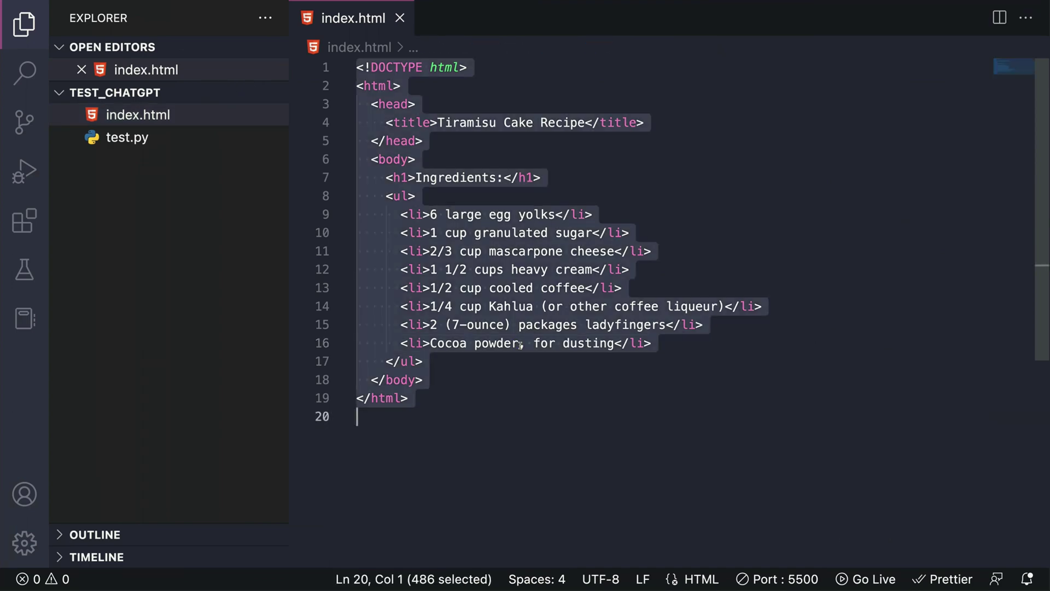
{"action": "key", "text": "super+v"}
{"action": "key", "text": "super+s"}
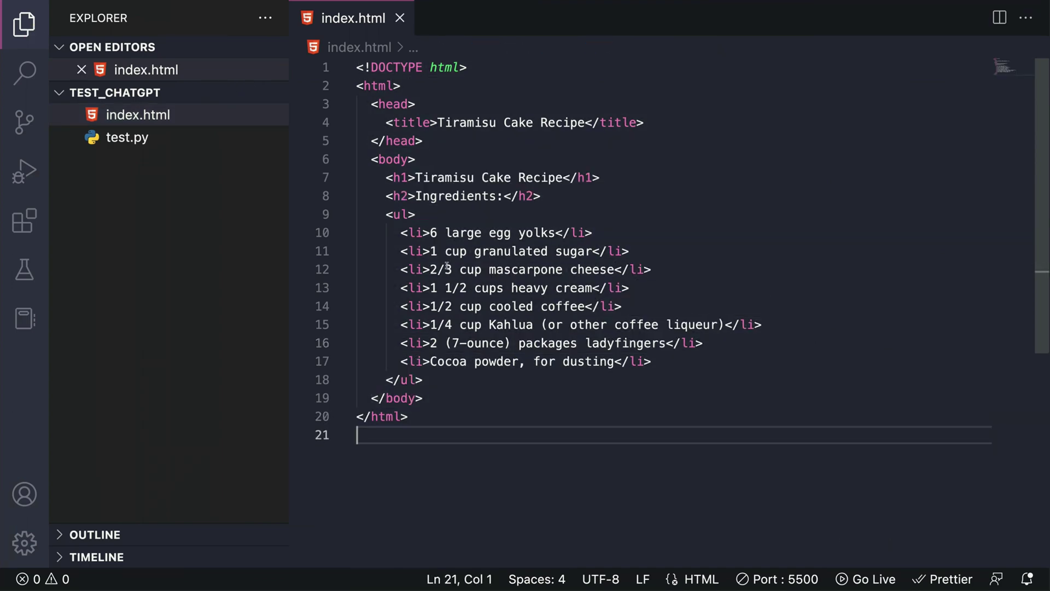
Examine the new main heading on the locally served recipe page in the browser, and return to the code editor
{"action": "key", "text": "ctrl+Left"}
{"action": "left_click", "coordinate": [235, 16]}
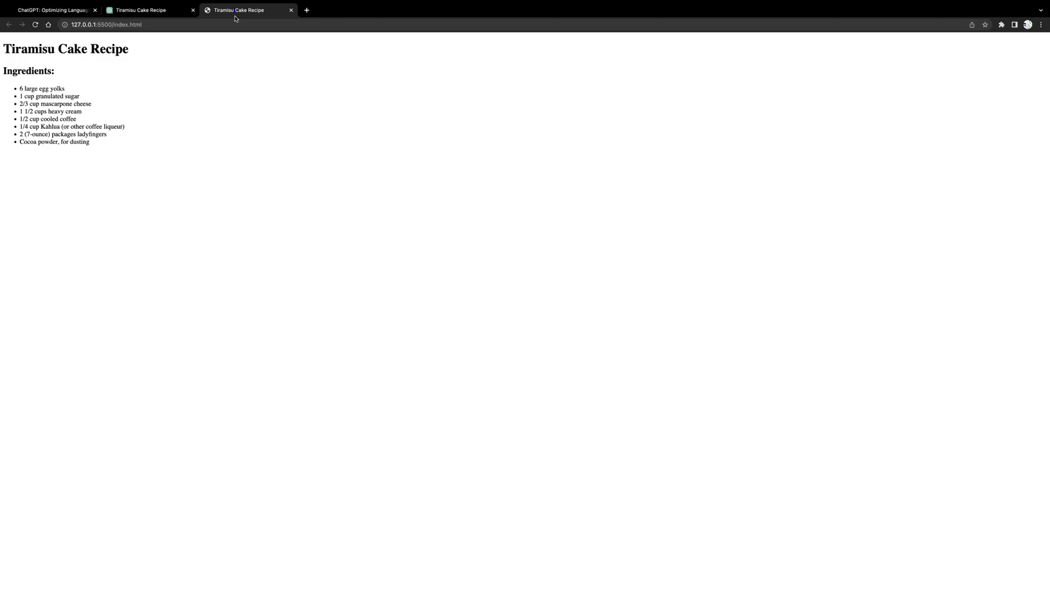
{"action": "left_click_drag", "start_coordinate": [152, 54], "coordinate": [12, 55]}
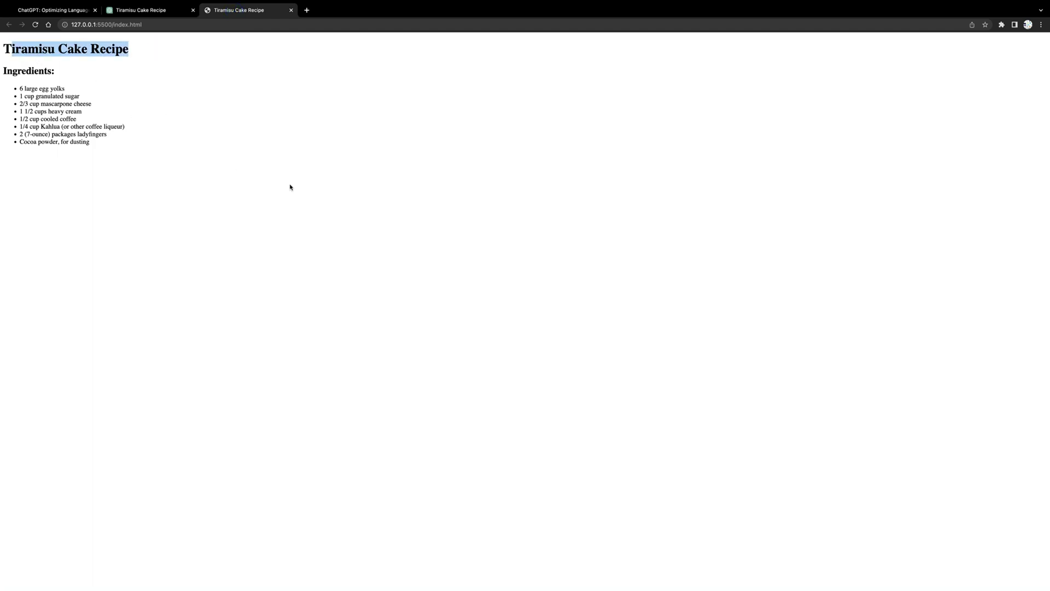
{"action": "key", "text": "ctrl+Right"}
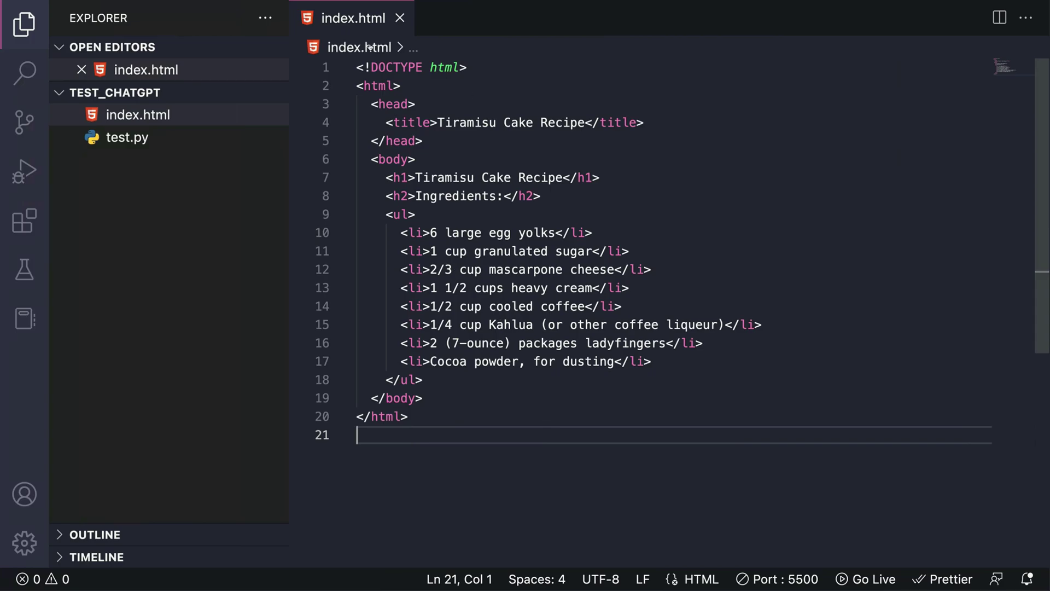
Return to the ChatGPT conversation and send the prompt "add JavaScript code tp toggle the unordered list when the heading one is clicked on"
{"action": "key", "text": "super+Tab"}
{"action": "left_click", "coordinate": [144, 10]}
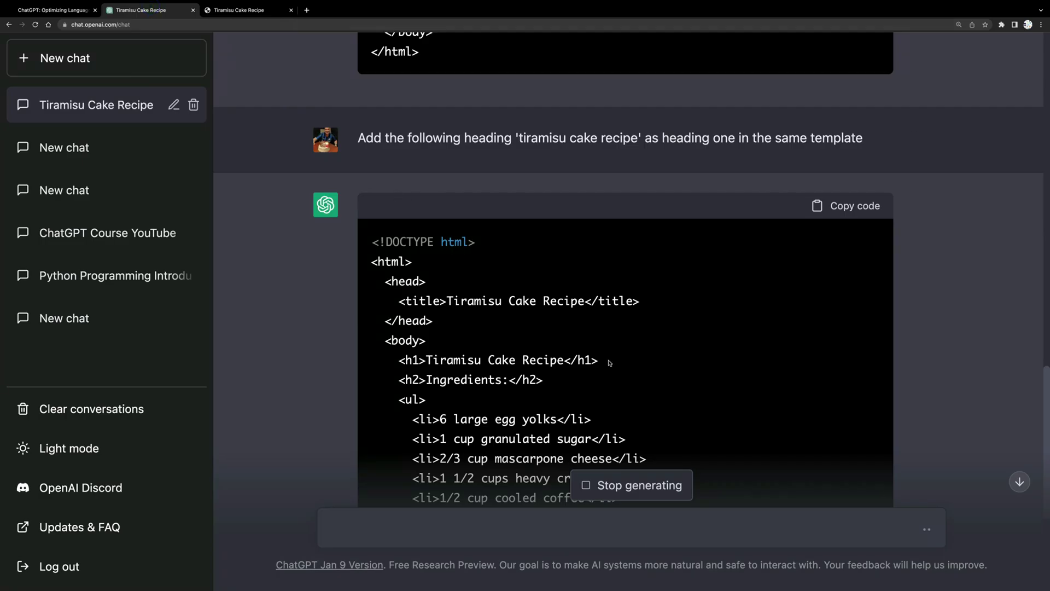
{"action": "scroll", "coordinate": [610, 362], "scroll_direction": "down", "scroll_amount": 5}
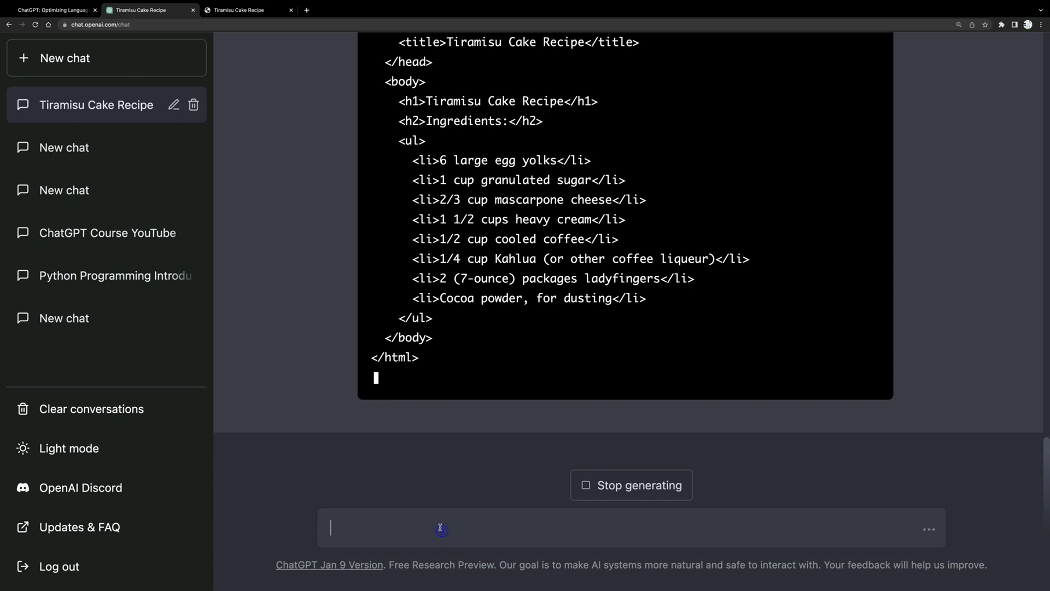
{"action": "type", "text": "Add JavaScript c"}
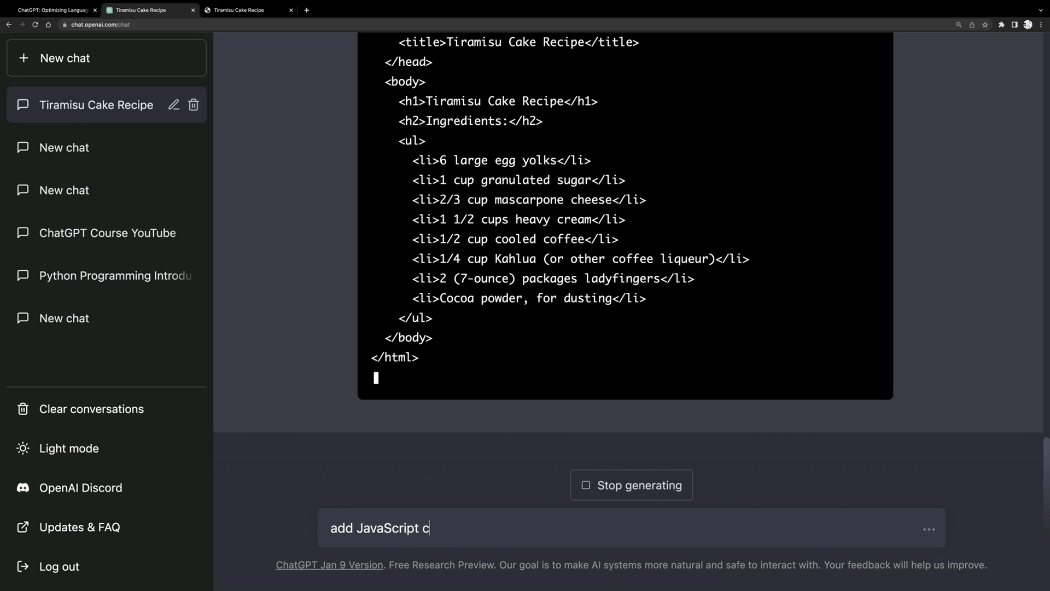
{"action": "type", "text": "ode tp toggle the unordered list when"}
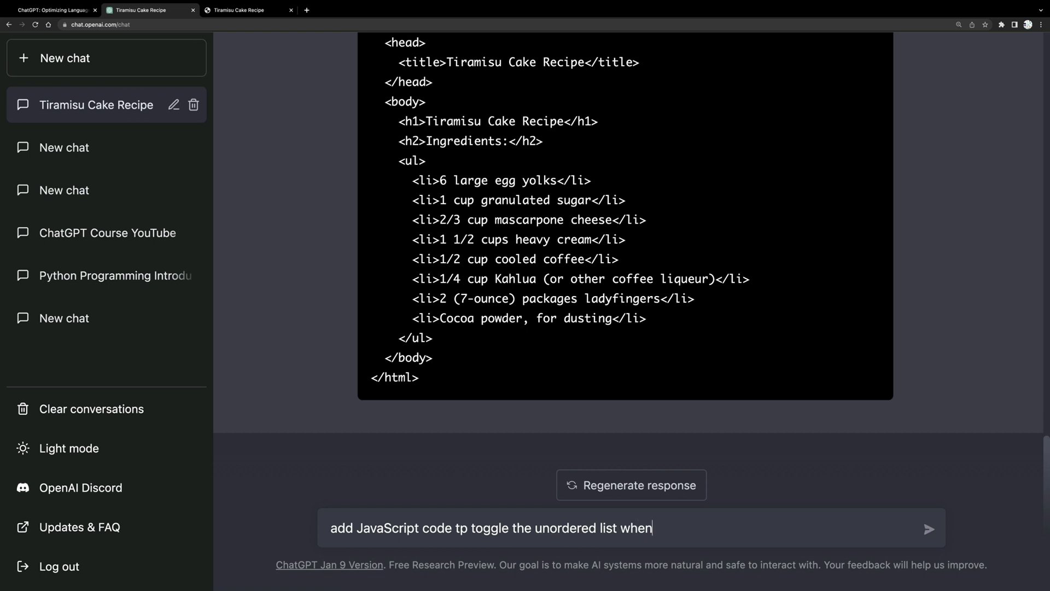
{"action": "type", "text": "heading one is clicked on"}
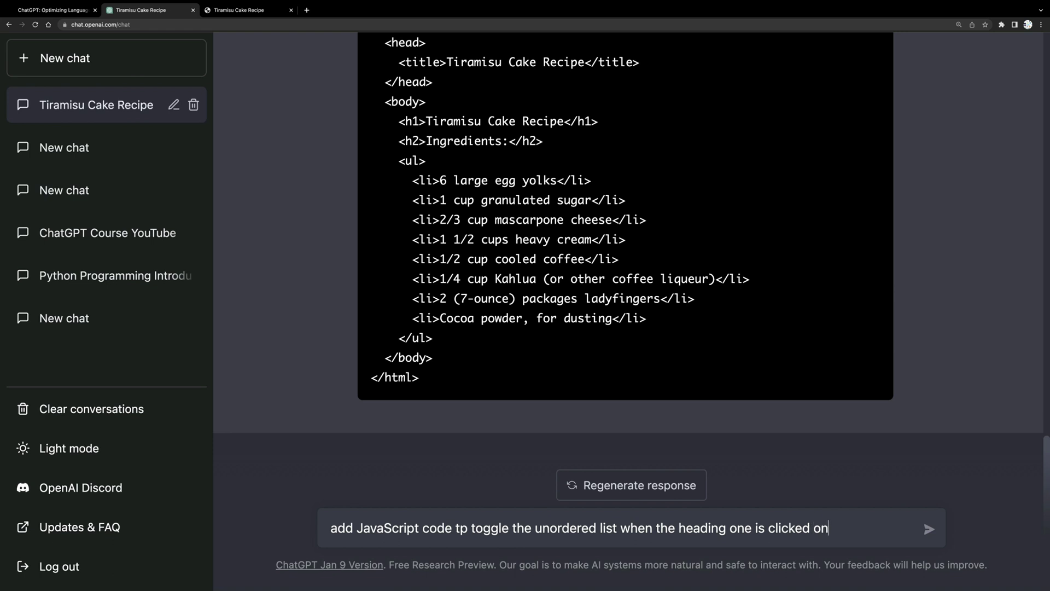
{"action": "key", "text": "Return"}
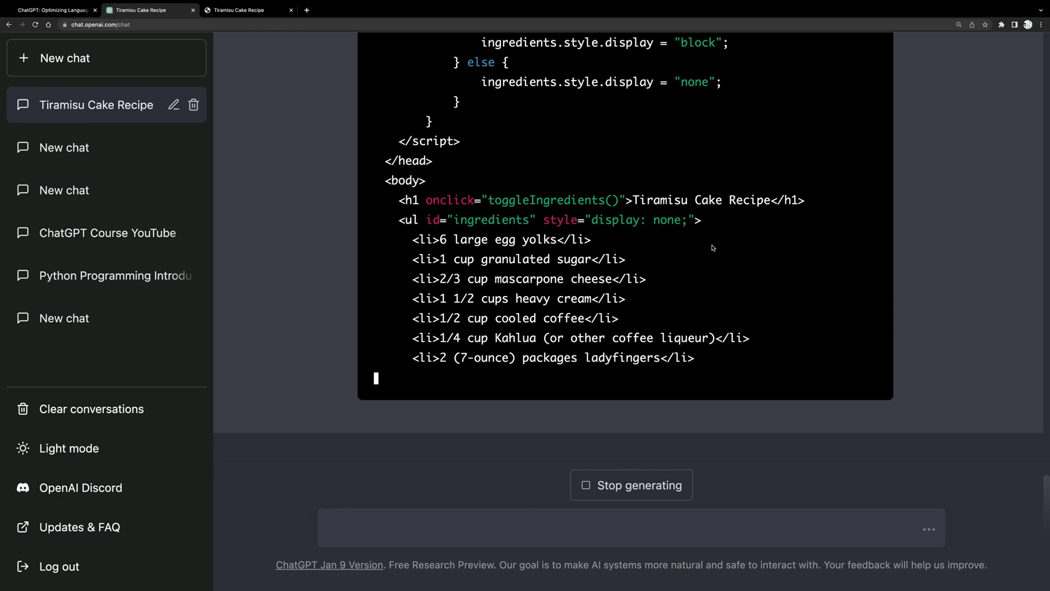
Copy the generated HTML with the toggleIngredients script from ChatGPT, replace all the code in index.html in Visual Studio Code with it, and save
{"action": "scroll", "coordinate": [712, 247], "scroll_direction": "up", "scroll_amount": 2}
{"action": "scroll", "coordinate": [712, 244], "scroll_direction": "up", "scroll_amount": 3}
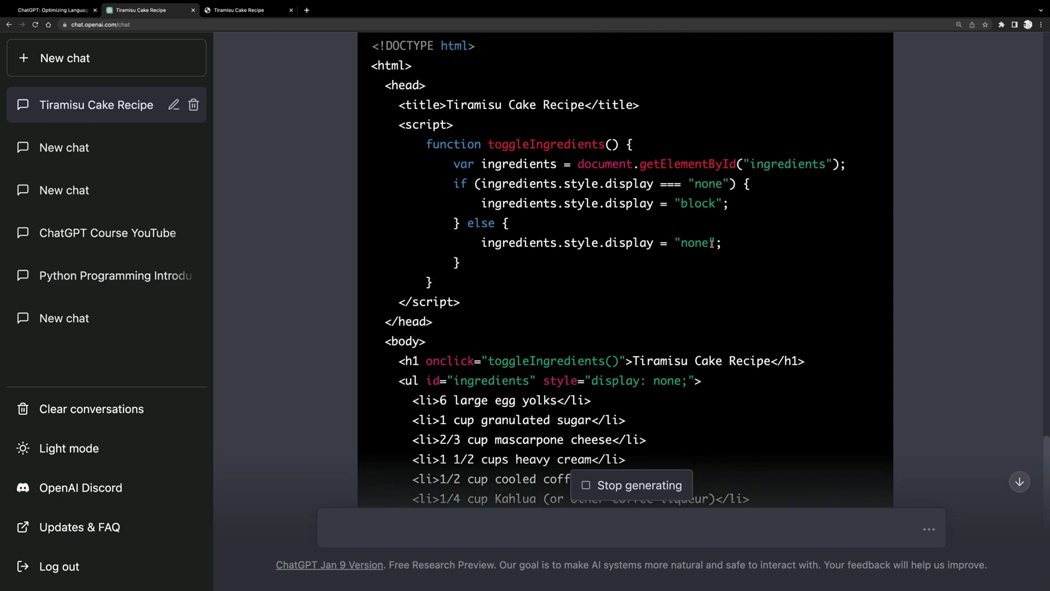
{"action": "scroll", "coordinate": [712, 246], "scroll_direction": "down", "scroll_amount": 6}
{"action": "scroll", "coordinate": [712, 246], "scroll_direction": "up", "scroll_amount": 8}
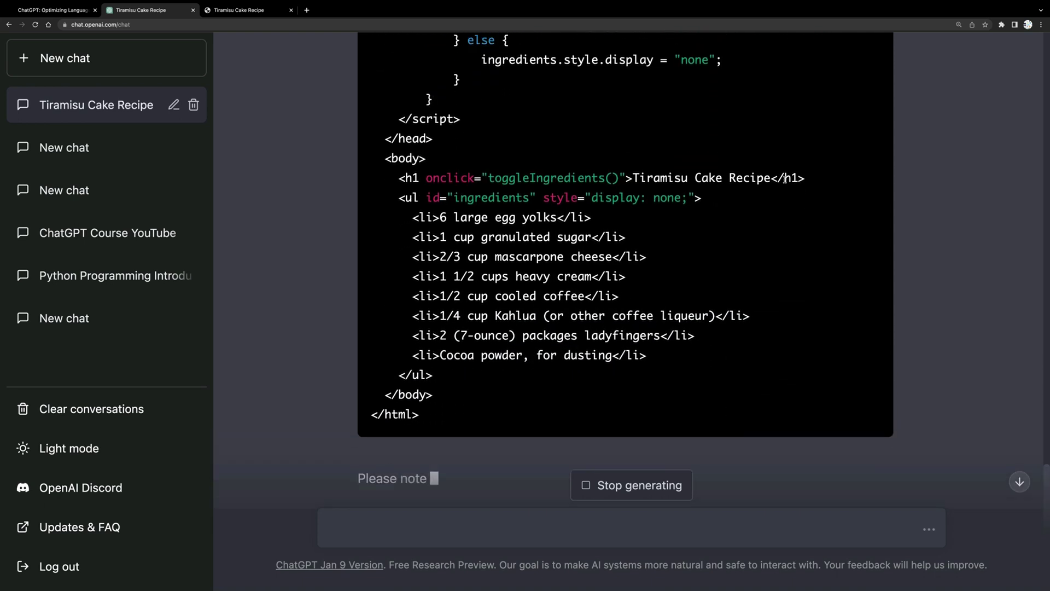
{"action": "left_click", "coordinate": [864, 244]}
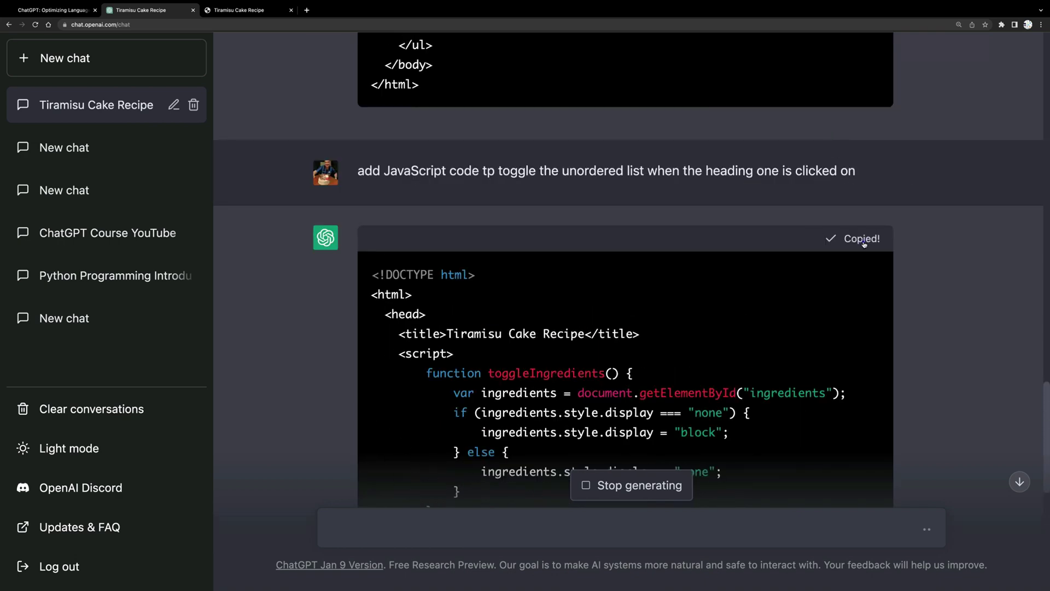
{"action": "key", "text": "ctrl+Right"}
{"action": "left_click", "coordinate": [540, 216]}
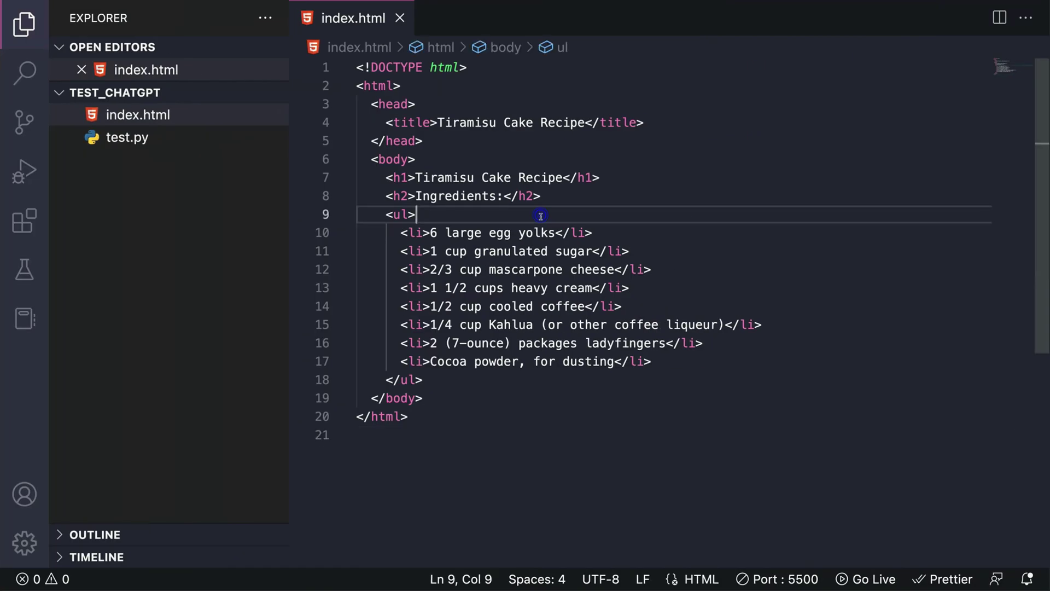
{"action": "key", "text": "super+a"}
{"action": "key", "text": "super+v"}
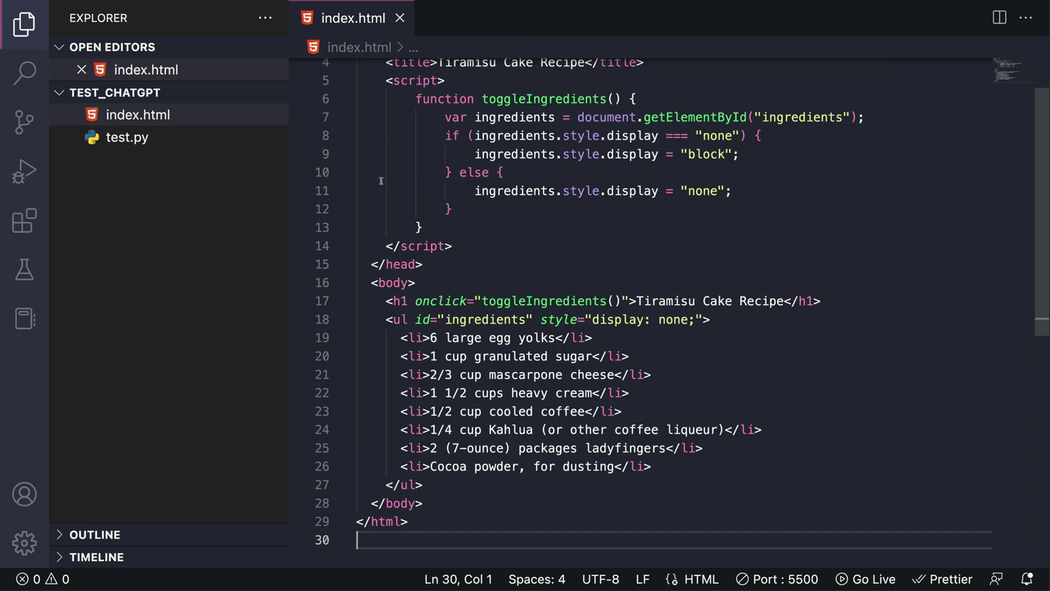
Test toggling the ingredients list through the Tiramisu Cake Recipe heading on the locally served page, and review the script in index.html
{"action": "key", "text": "super+Tab"}
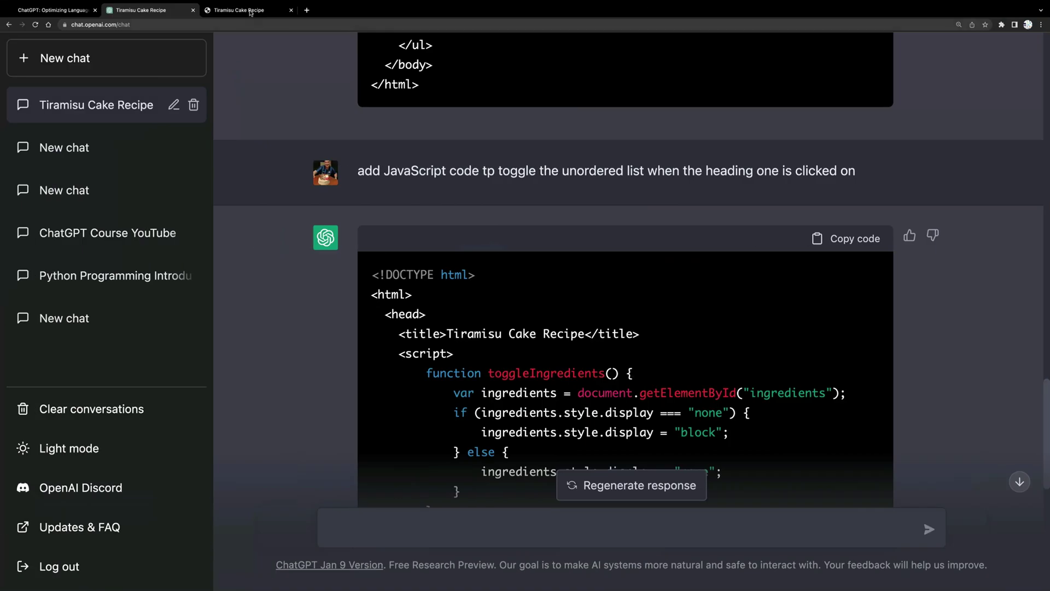
{"action": "left_click", "coordinate": [250, 10]}
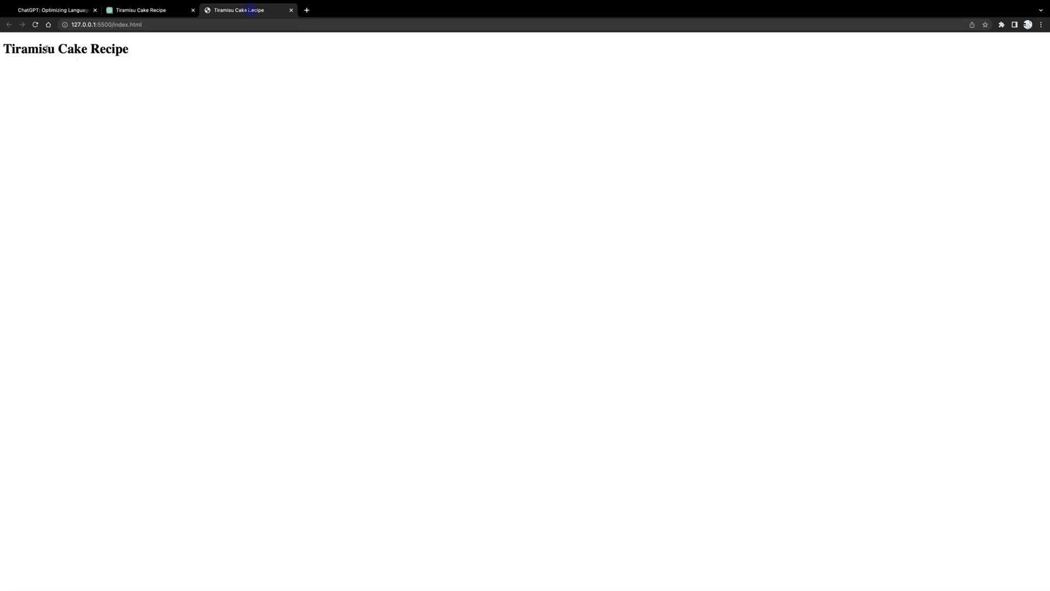
{"action": "left_click", "coordinate": [39, 48]}
{"action": "left_click", "coordinate": [38, 48]}
{"action": "left_click", "coordinate": [38, 48]}
{"action": "left_click", "coordinate": [34, 24]}
{"action": "triple_click", "coordinate": [54, 49]}
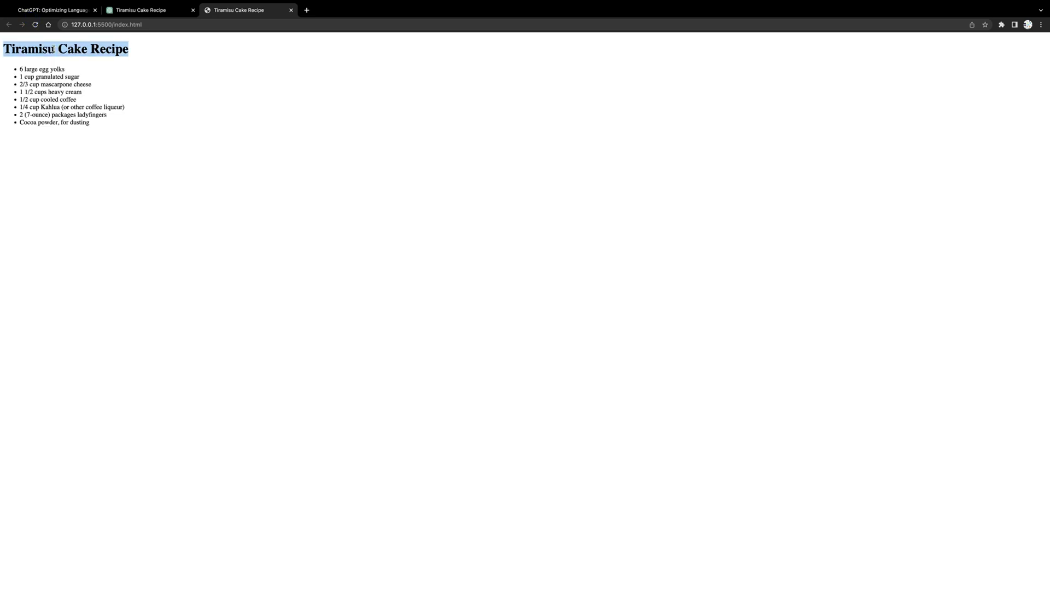
{"action": "left_click", "coordinate": [53, 49]}
{"action": "left_click", "coordinate": [53, 49]}
{"action": "left_click", "coordinate": [101, 50]}
{"action": "left_click", "coordinate": [91, 51]}
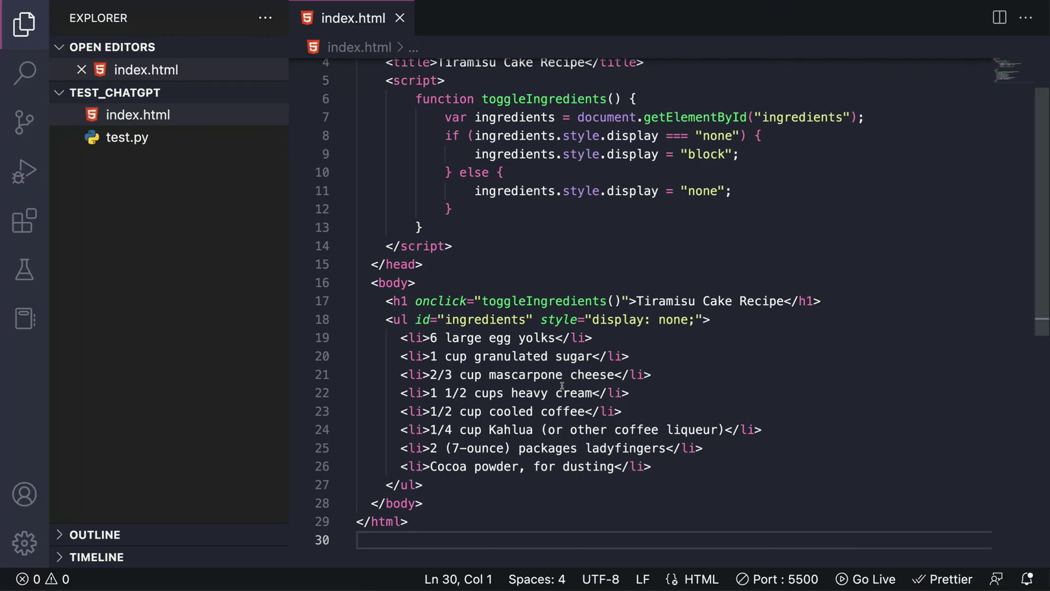
{"action": "scroll", "coordinate": [561, 385], "scroll_direction": "down", "scroll_amount": 5}
{"action": "scroll", "coordinate": [561, 385], "scroll_direction": "up", "scroll_amount": 6}
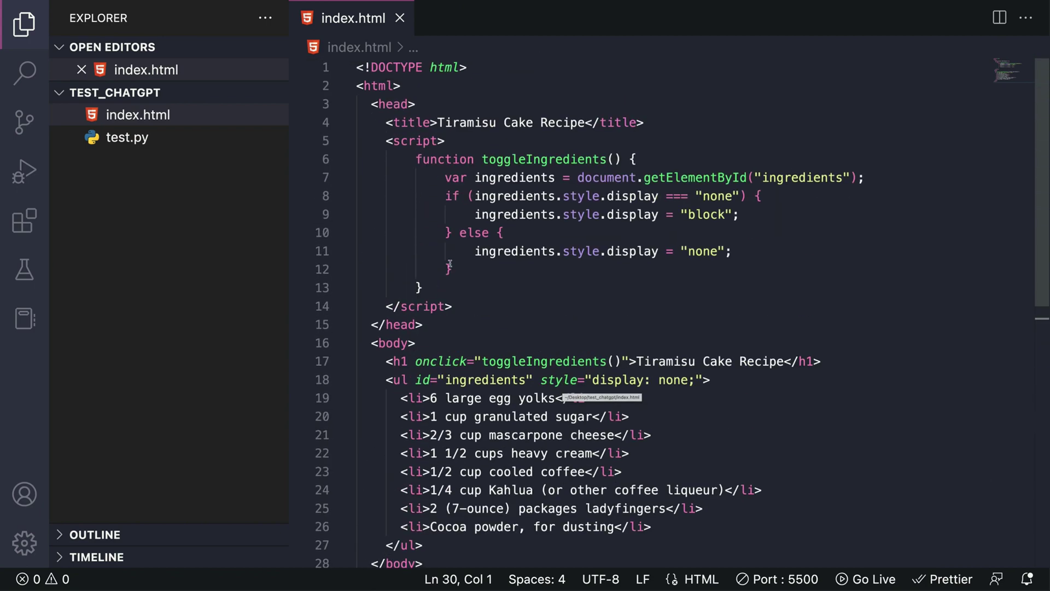
Return to the ChatGPT conversation in the browser and send the prompt "Add CSS styles so our webpage looks stylish"
{"action": "key", "text": "super+Tab"}
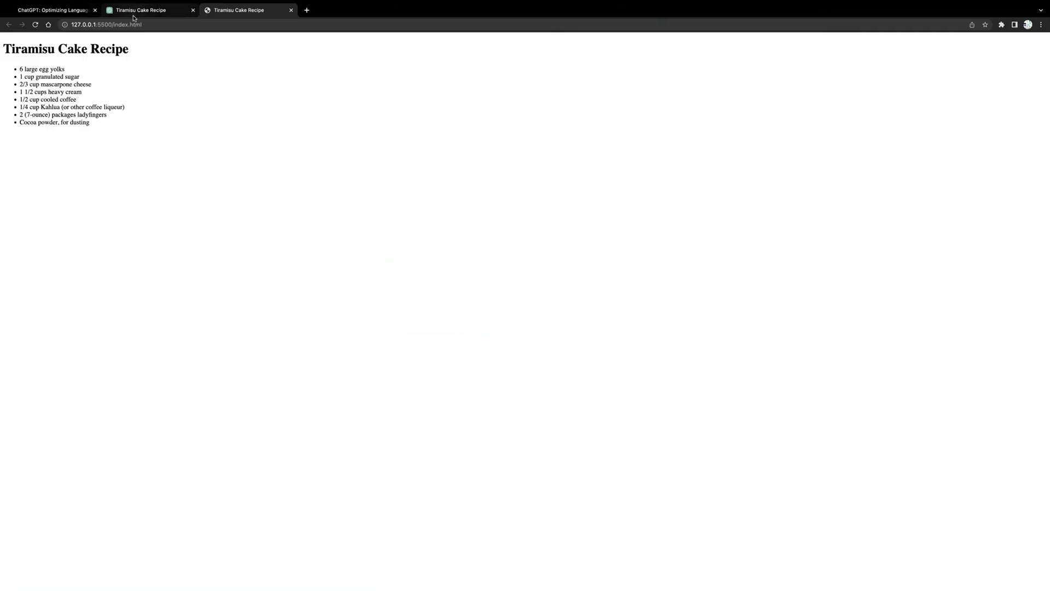
{"action": "left_click", "coordinate": [131, 10]}
{"action": "type", "text": "Add"}
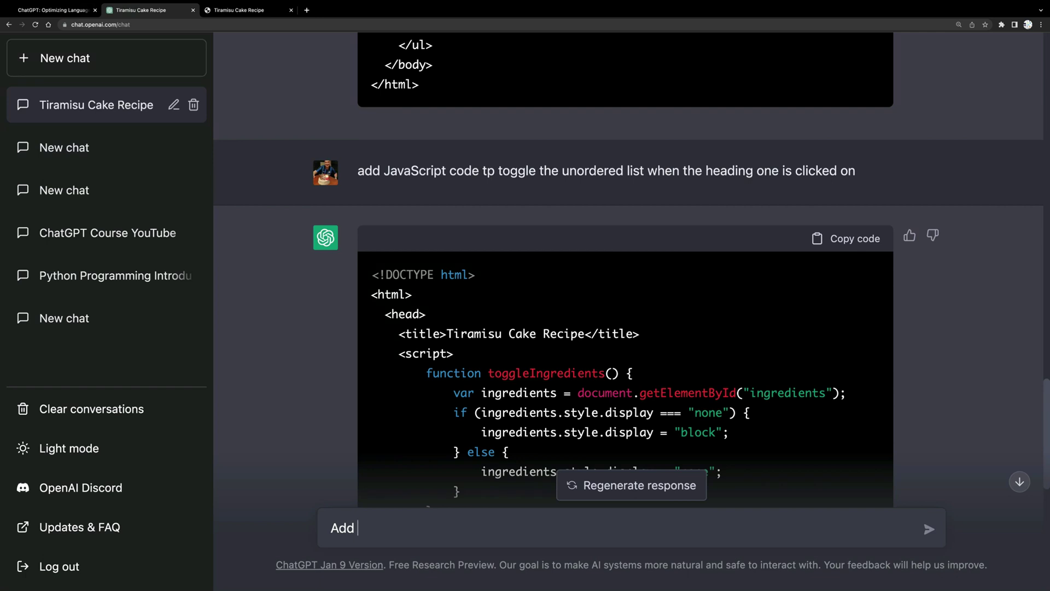
{"action": "type", "text": " CSS styles so our webn"}
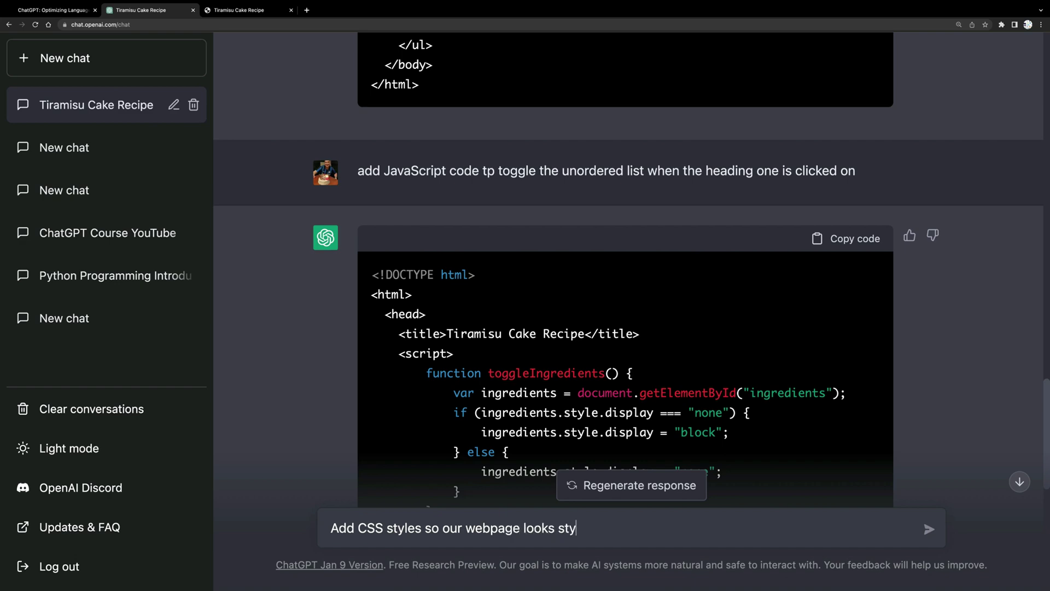
{"action": "key", "text": "Return"}
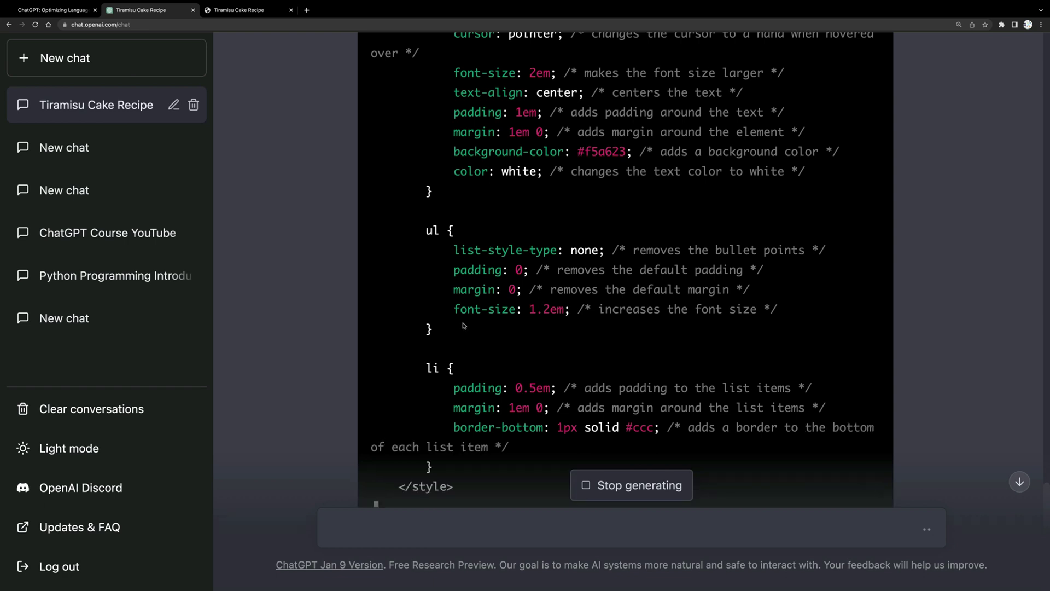
Review and copy the generated code with CSS styles, replace all the code in index.html in Visual Studio Code with it, and save
{"action": "scroll", "coordinate": [476, 323], "scroll_direction": "up", "scroll_amount": 1}
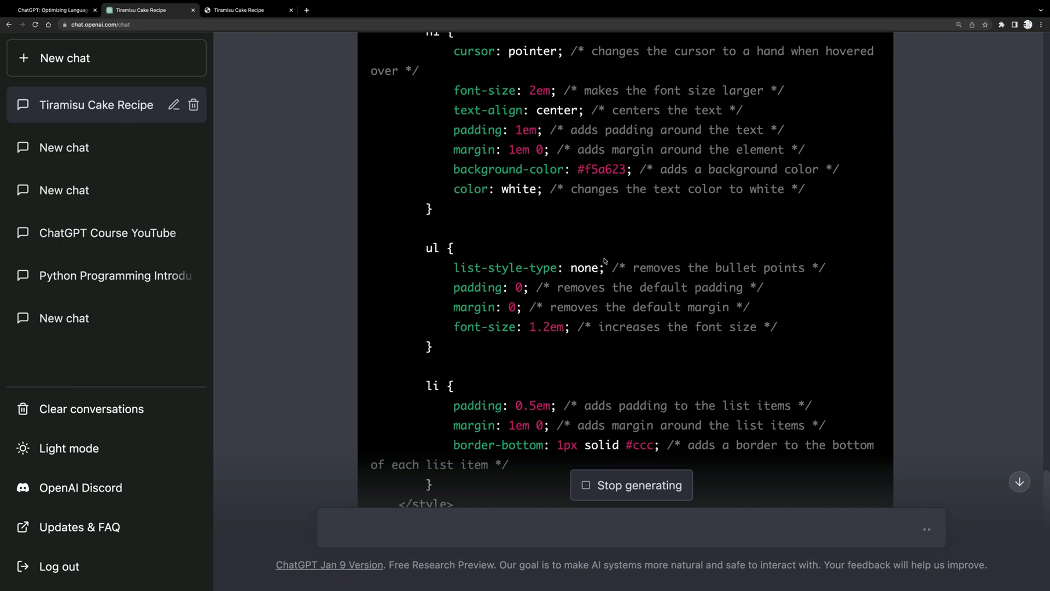
{"action": "scroll", "coordinate": [626, 280], "scroll_direction": "down", "scroll_amount": 5}
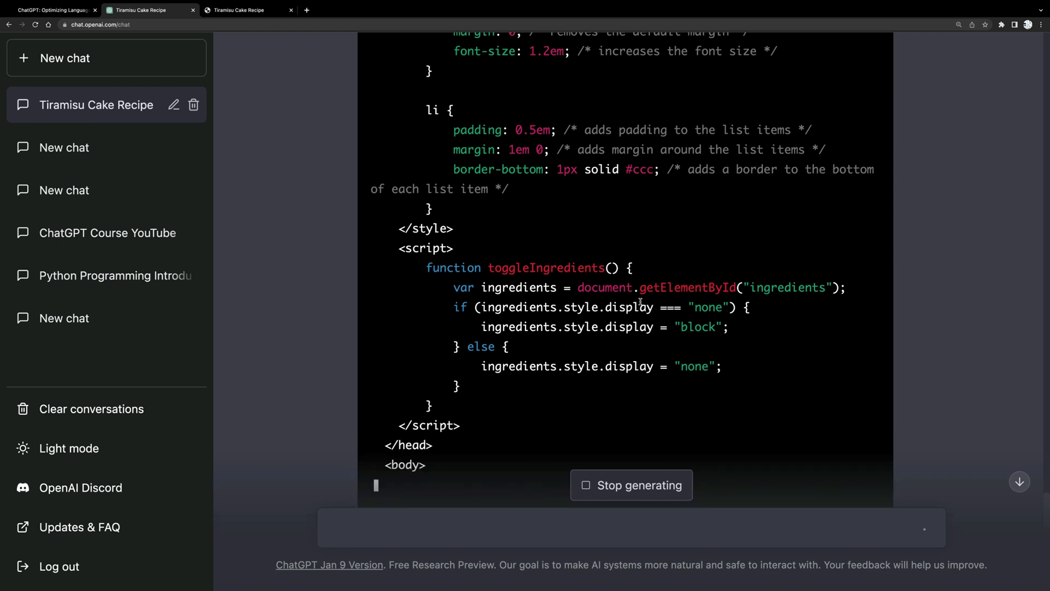
{"action": "scroll", "coordinate": [640, 293], "scroll_direction": "down", "scroll_amount": 2}
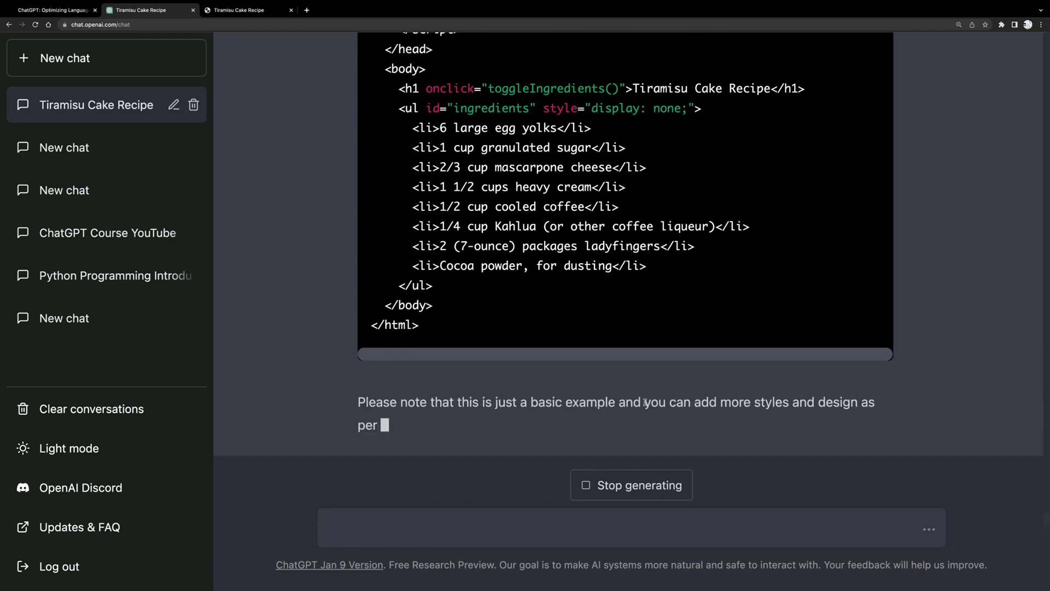
{"action": "scroll", "coordinate": [762, 244], "scroll_direction": "up", "scroll_amount": 15}
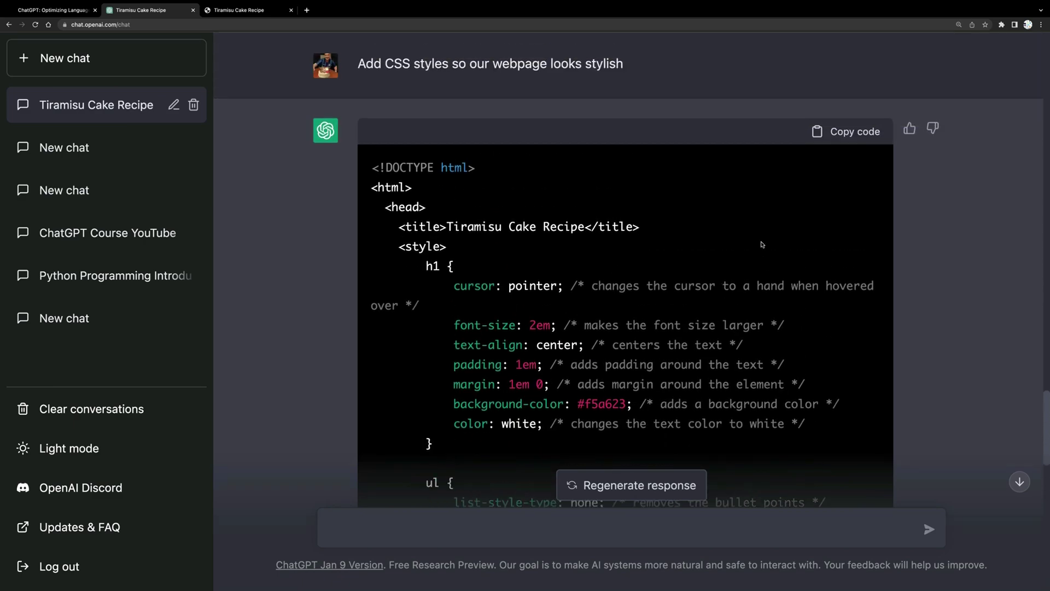
{"action": "scroll", "coordinate": [762, 244], "scroll_direction": "up", "scroll_amount": 2}
{"action": "left_click", "coordinate": [850, 227]}
{"action": "key", "text": "super+Tab"}
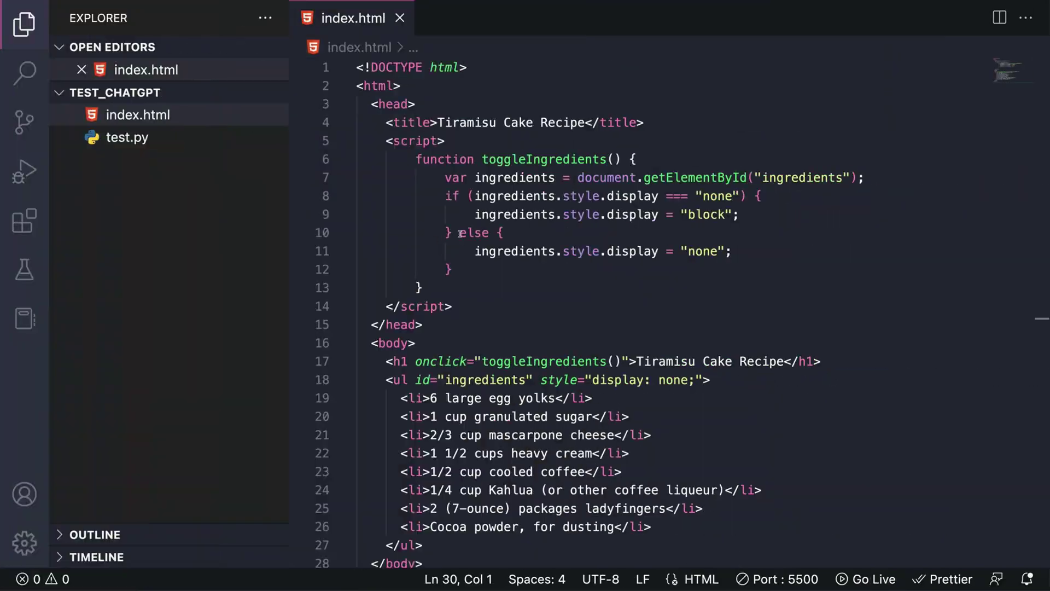
{"action": "left_click", "coordinate": [496, 163]}
{"action": "key", "text": "super+a"}
{"action": "key", "text": "super+v"}
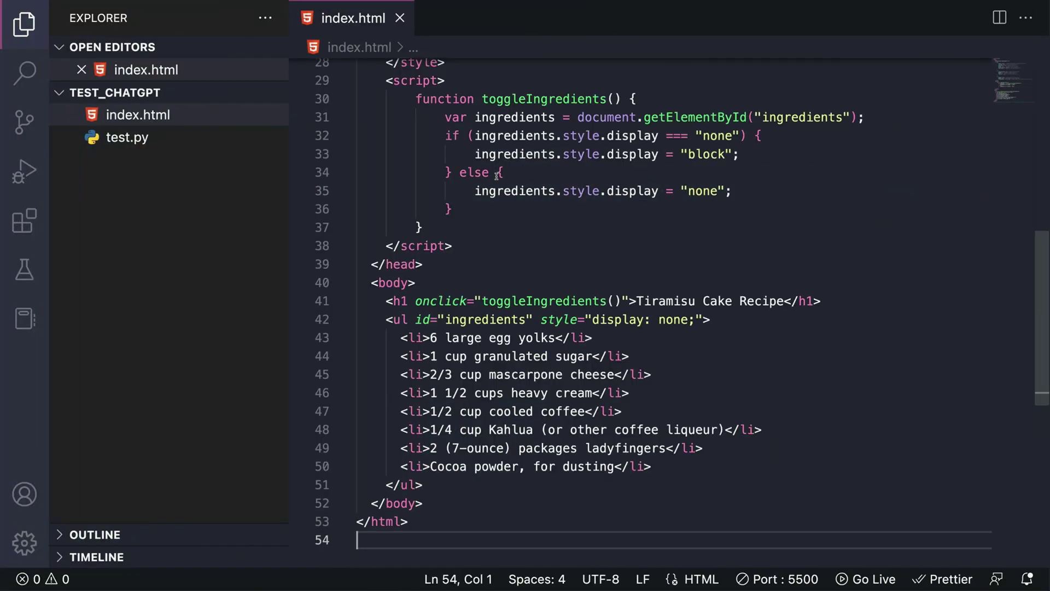
Open the locally served recipe page in the browser, expand the ingredients list from its heading, and examine the new styling enlarged
{"action": "key", "text": "super+Tab"}
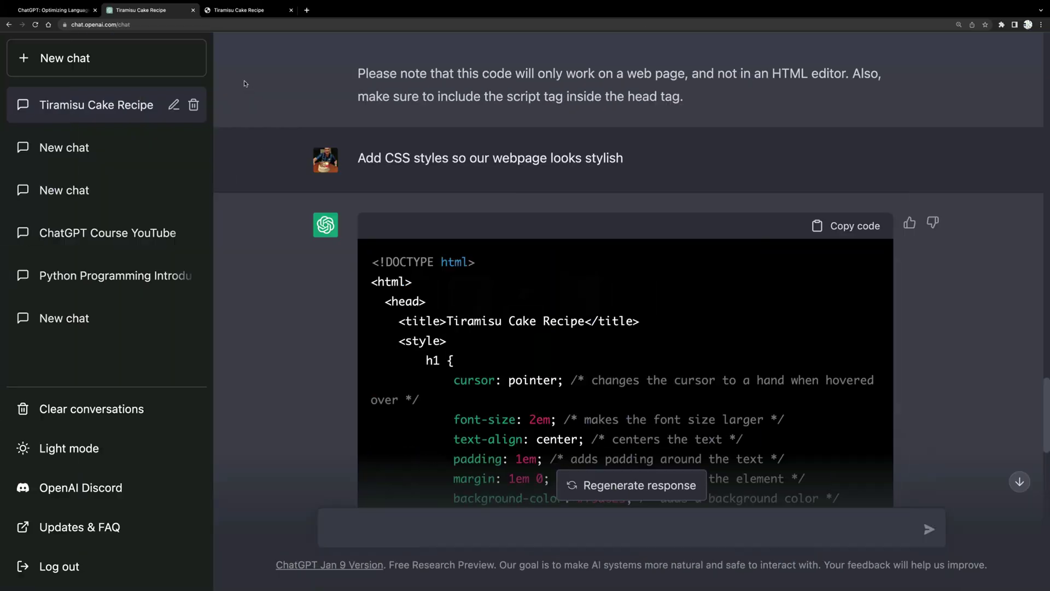
{"action": "left_click", "coordinate": [236, 9]}
{"action": "left_click", "coordinate": [523, 68]}
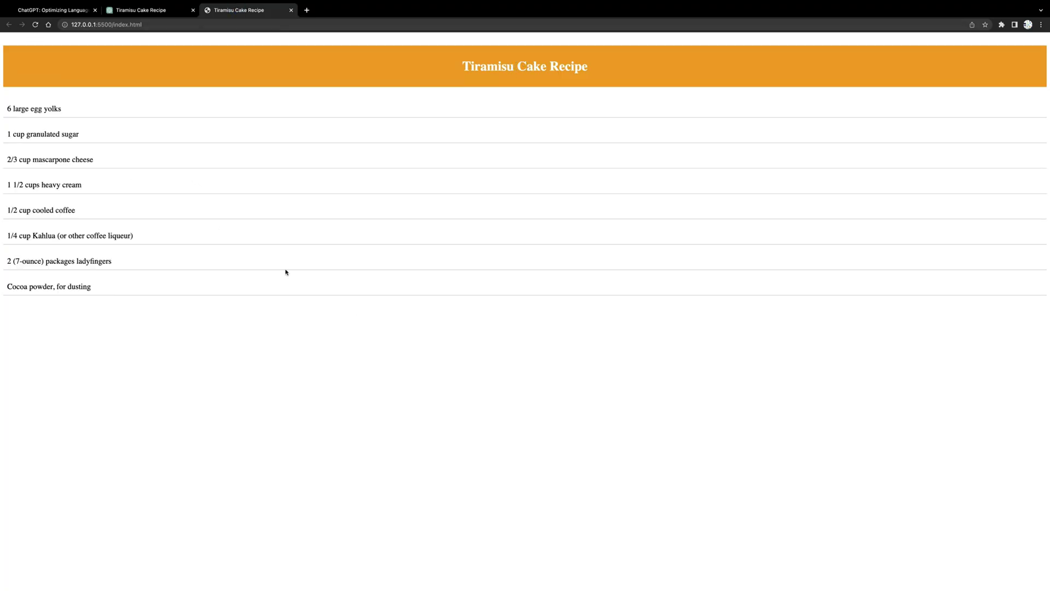
{"action": "key", "text": "super+equal"}
{"action": "key", "text": "super+equal"}
{"action": "key", "text": "super+equal"}
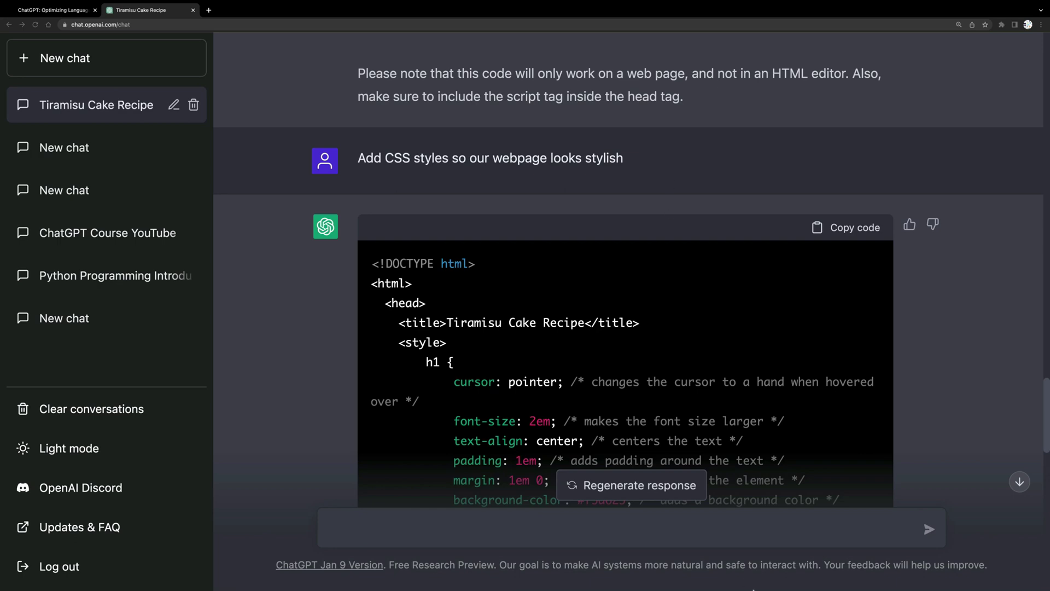
Switch to the Word document and select the puzzle text below the heading, from "A man has to get a fox" to "How does the man do it?"
{"action": "mouse_move", "coordinate": [709, 589]}
{"action": "left_click", "coordinate": [645, 572]}
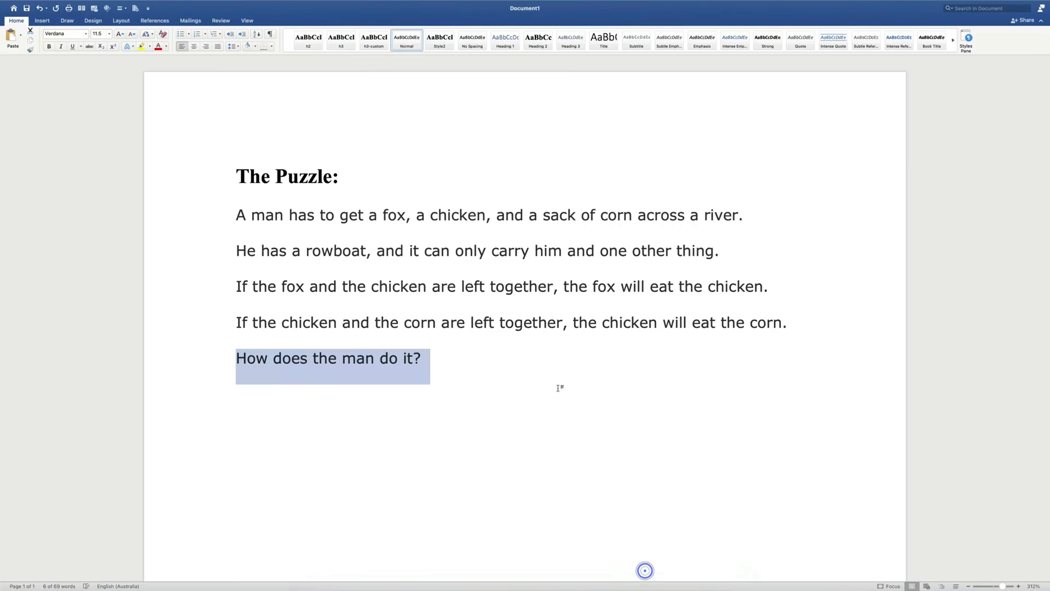
{"action": "left_click", "coordinate": [486, 377]}
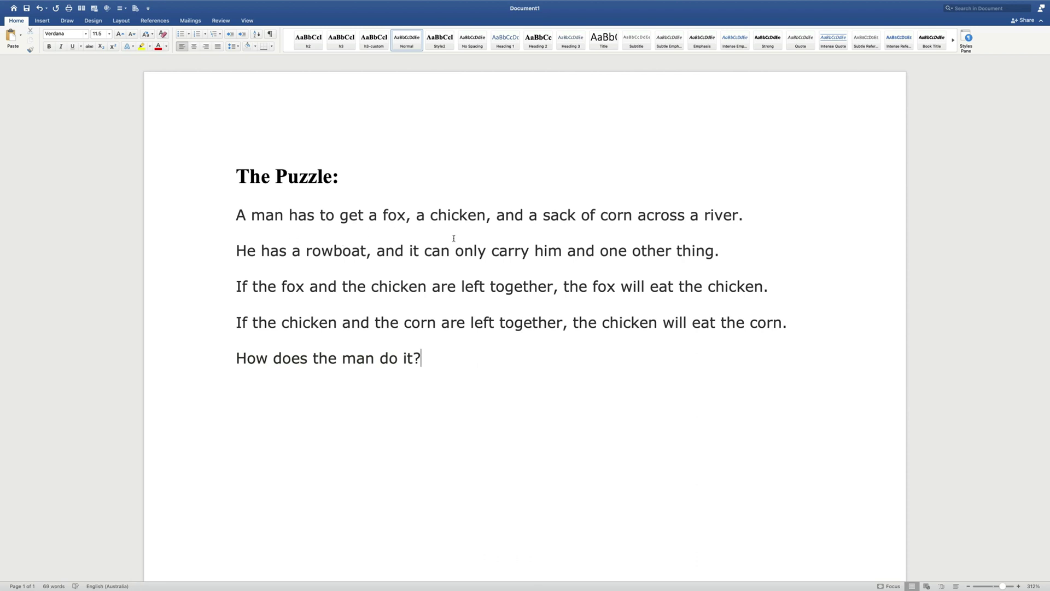
{"action": "left_click_drag", "start_coordinate": [466, 355], "coordinate": [216, 216]}
{"action": "left_click", "coordinate": [582, 411]}
{"action": "left_click_drag", "start_coordinate": [462, 371], "coordinate": [217, 231]}
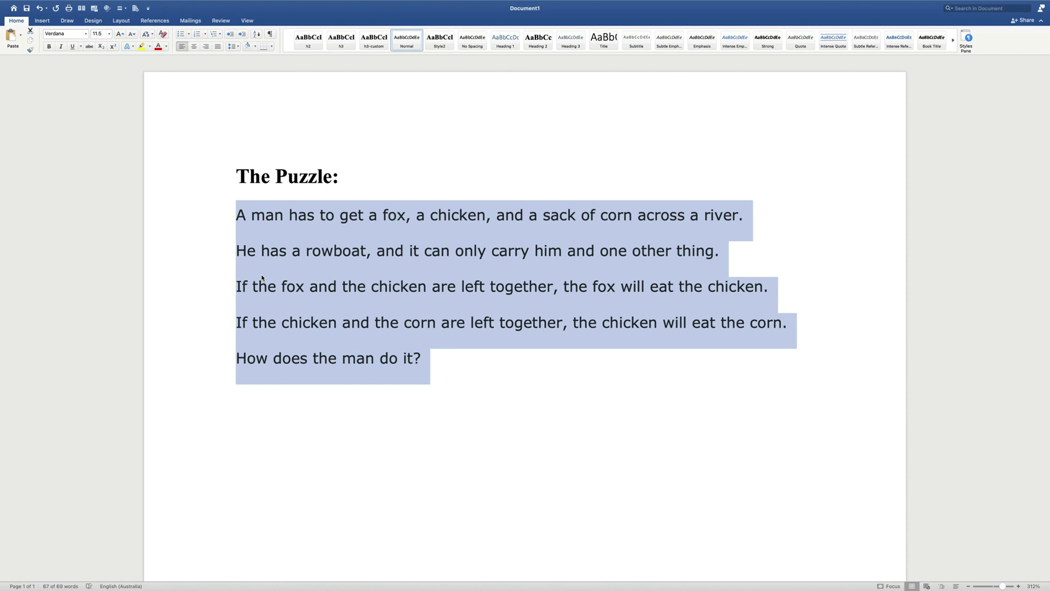
{"action": "left_click", "coordinate": [404, 391]}
{"action": "left_click_drag", "start_coordinate": [467, 378], "coordinate": [223, 229]}
Switch back to the browser, start a new ChatGPT conversation, and enter the prompt text asking to solve this riddle and get the answer in ordered sequence
{"action": "key", "text": "super+Tab"}
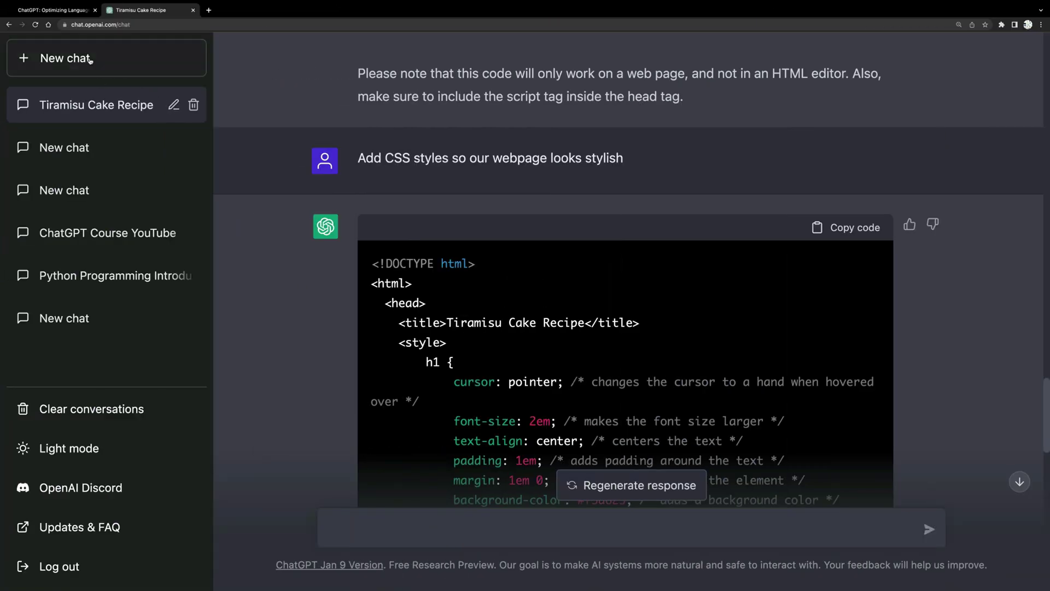
{"action": "left_click", "coordinate": [89, 60]}
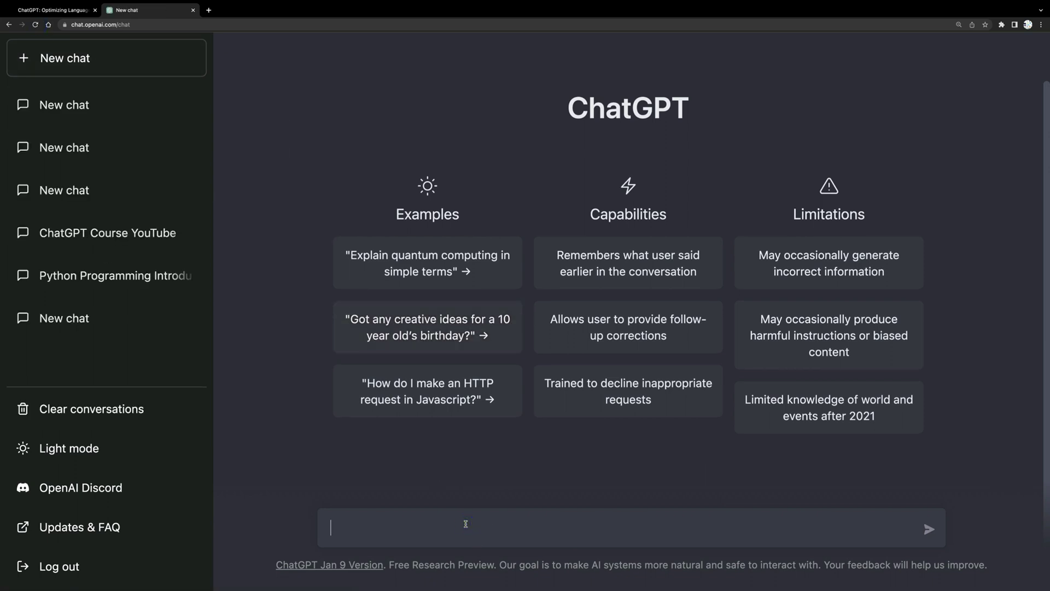
{"action": "type", "text": "Solve this riddle for me"}
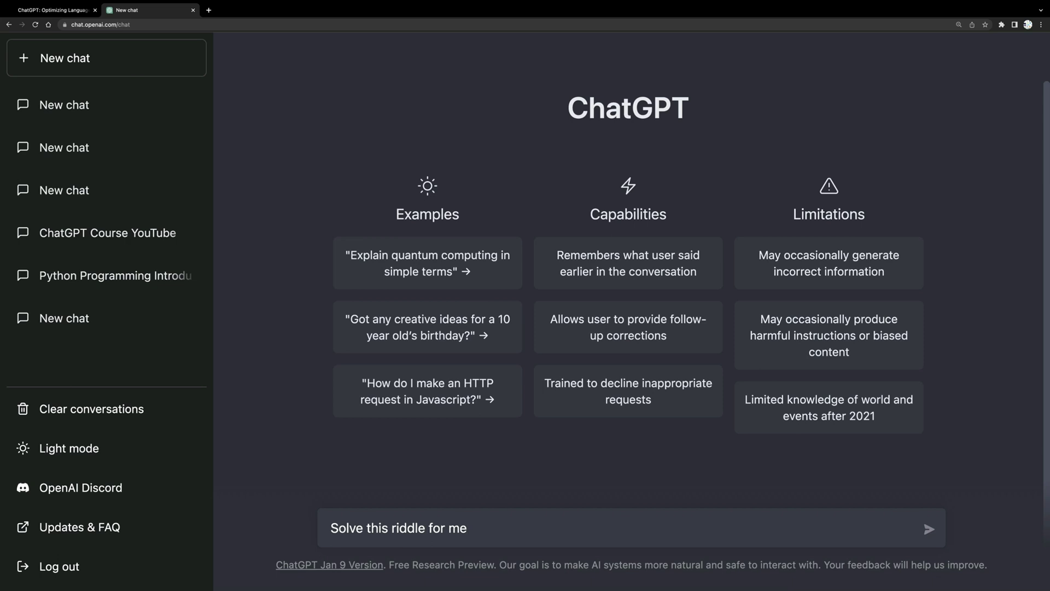
{"action": "type", "text": " and get the answer"}
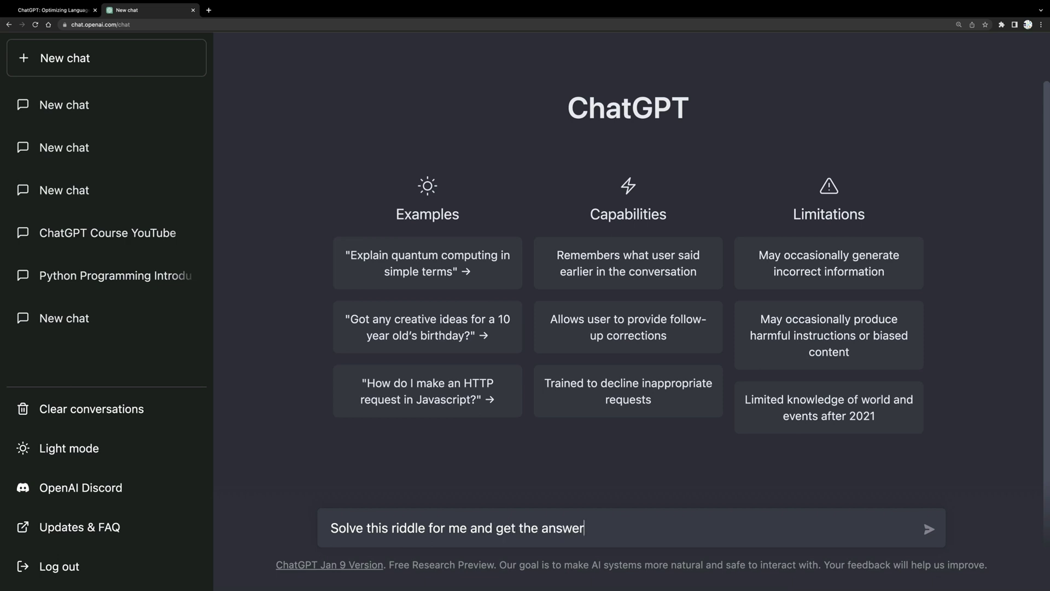
{"action": "type", "text": " in ordered sequyence"}
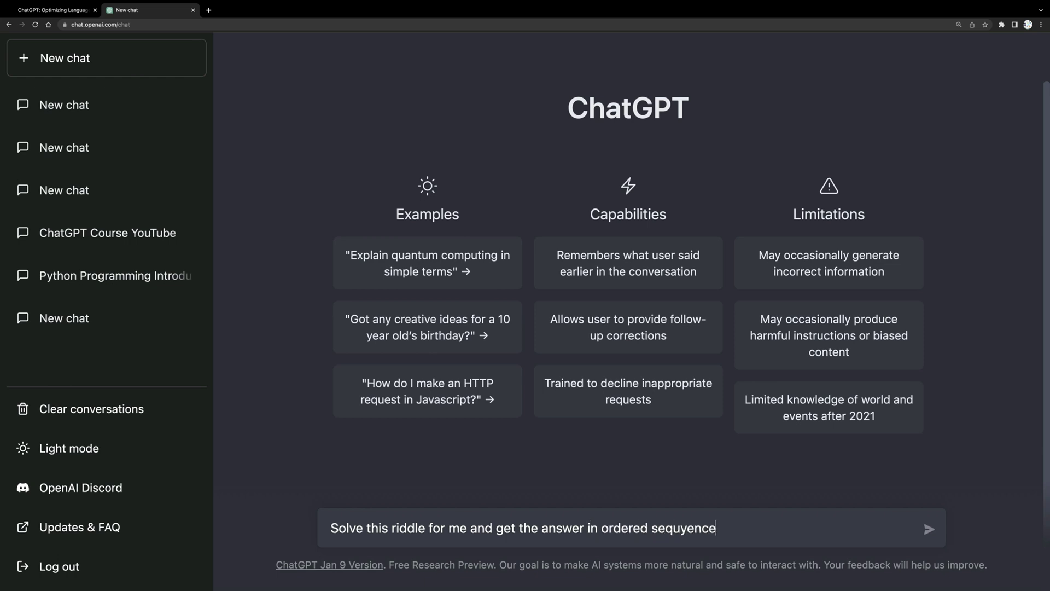
Correct the spelling of "sequence", add the copied puzzle text enclosed in triple single quotes, and send the prompt
{"action": "key", "text": "BackSpace"}
{"action": "key", "text": "BackSpace"}
{"action": "key", "text": "BackSpace"}
{"action": "key", "text": "BackSpace"}
{"action": "key", "text": "BackSpace"}
{"action": "type", "text": "ence '''"}
{"action": "key", "text": "super+v"}
{"action": "type", "text": "'''"}
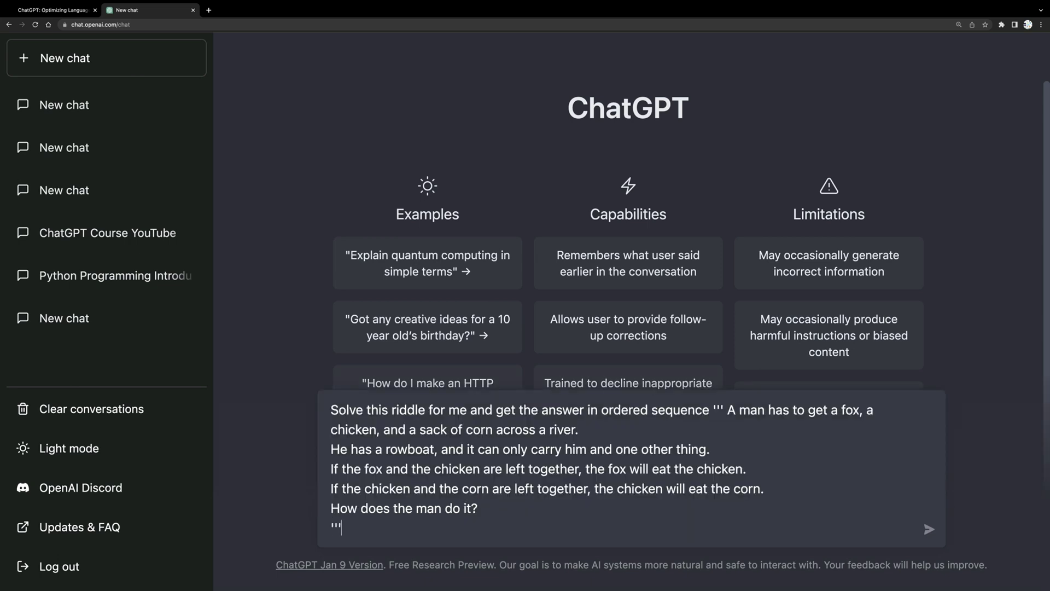
{"action": "key", "text": "Return"}
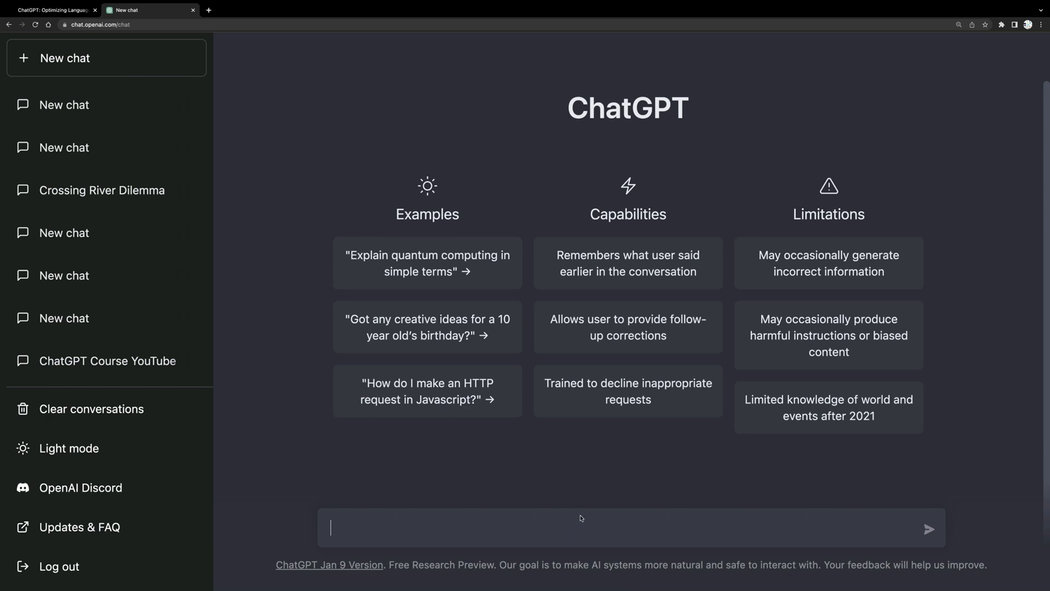
Write the prompt text "write me a personal funny email to my friend" in the new ChatGPT conversation
{"action": "type", "text": "ite me"}
{"action": "type", "text": " a pe"}
{"action": "key", "text": "BackSpace"}
{"action": "type", "text": "personal"}
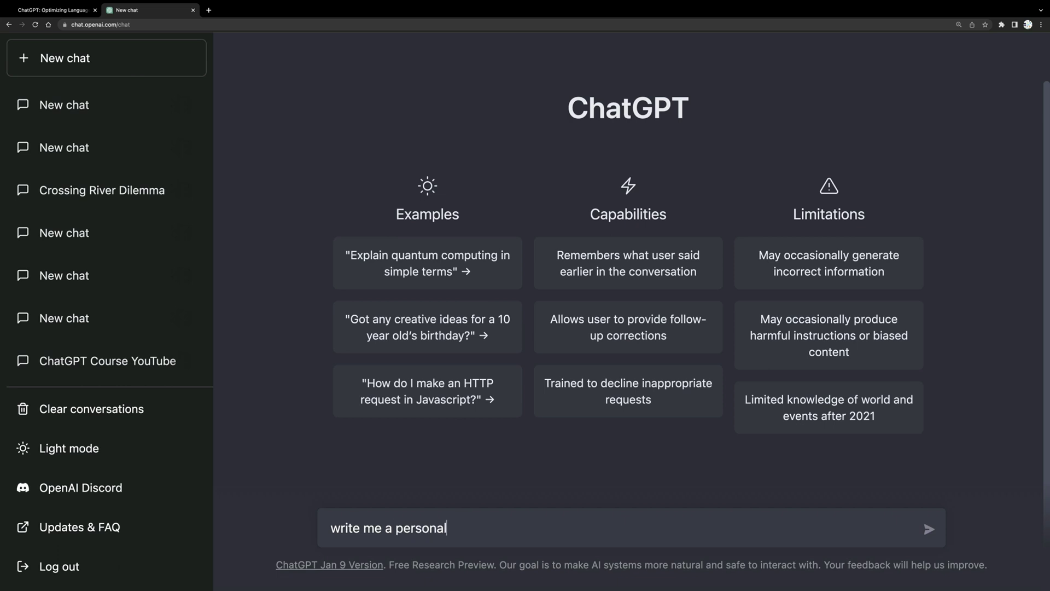
{"action": "type", "text": " funnty eamil to my friend"}
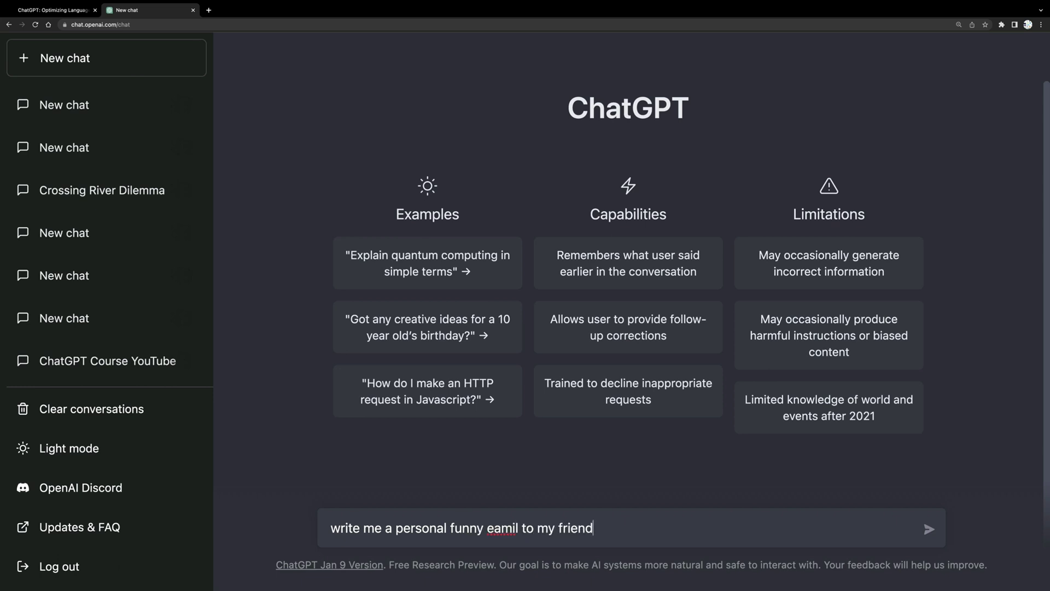
{"action": "double_click", "coordinate": [506, 529]}
{"action": "type", "text": "email"}
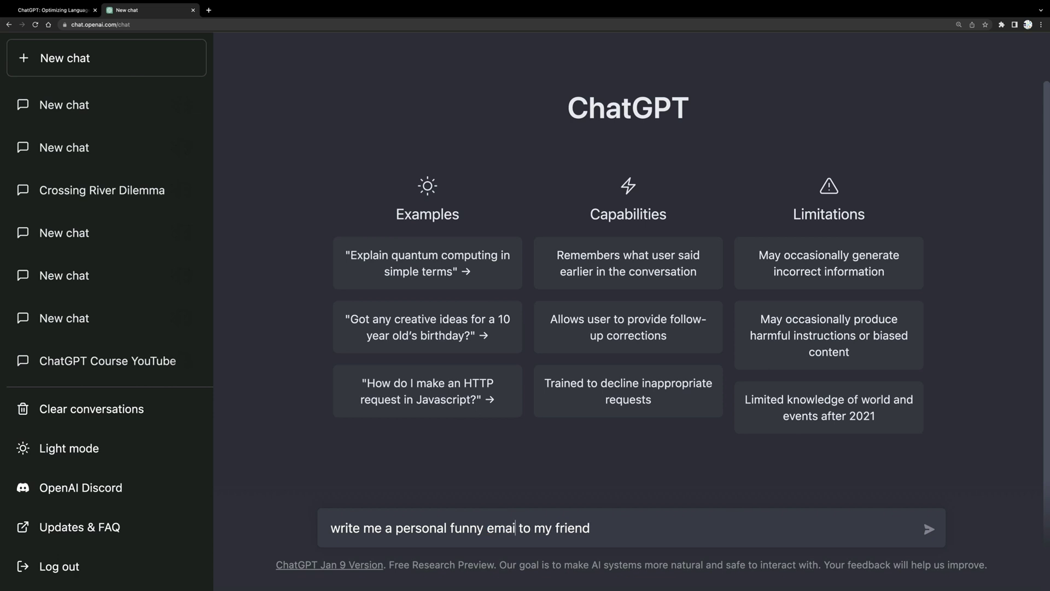
Complete the prompt with the friend's name and "for his 33rd birthday", send it, and read the generated email
{"action": "left_click", "coordinate": [636, 537]}
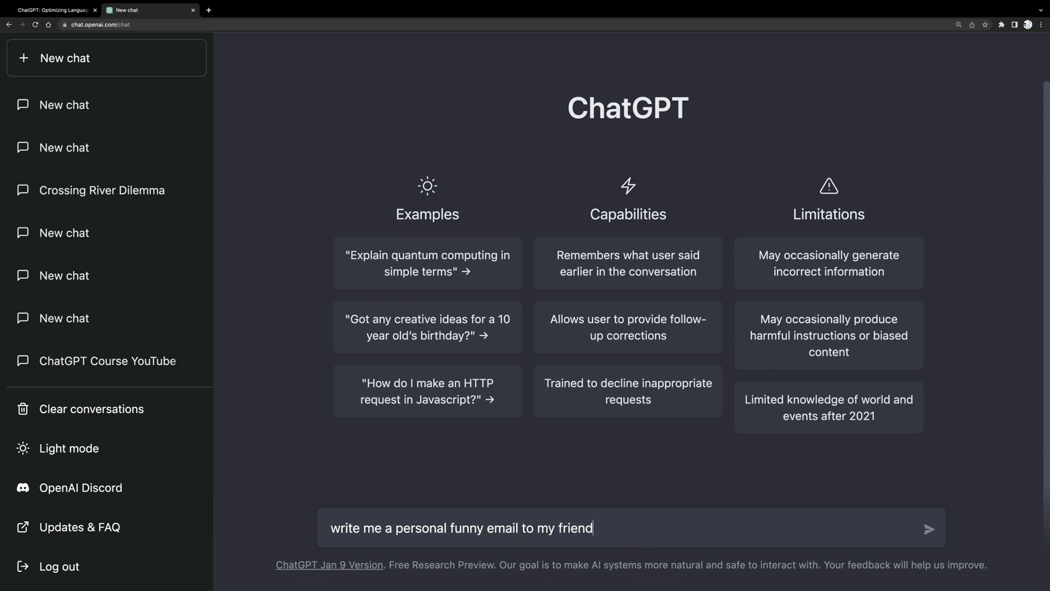
{"action": "type", "text": "John fir  his 33rd"}
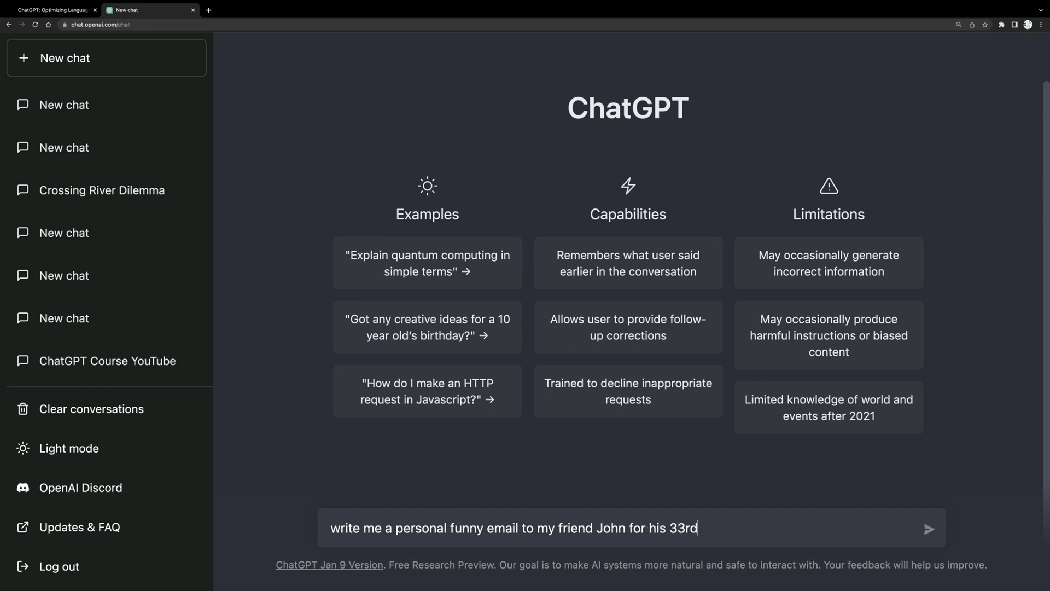
{"action": "type", "text": " birthday"}
{"action": "key", "text": "Return"}
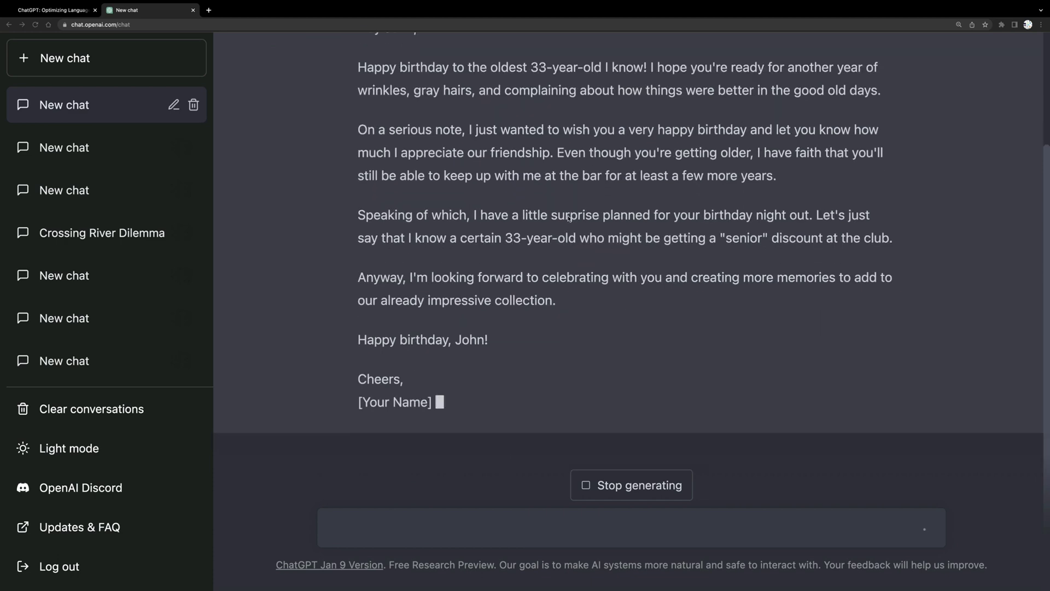
{"action": "scroll", "coordinate": [569, 217], "scroll_direction": "up", "scroll_amount": 3}
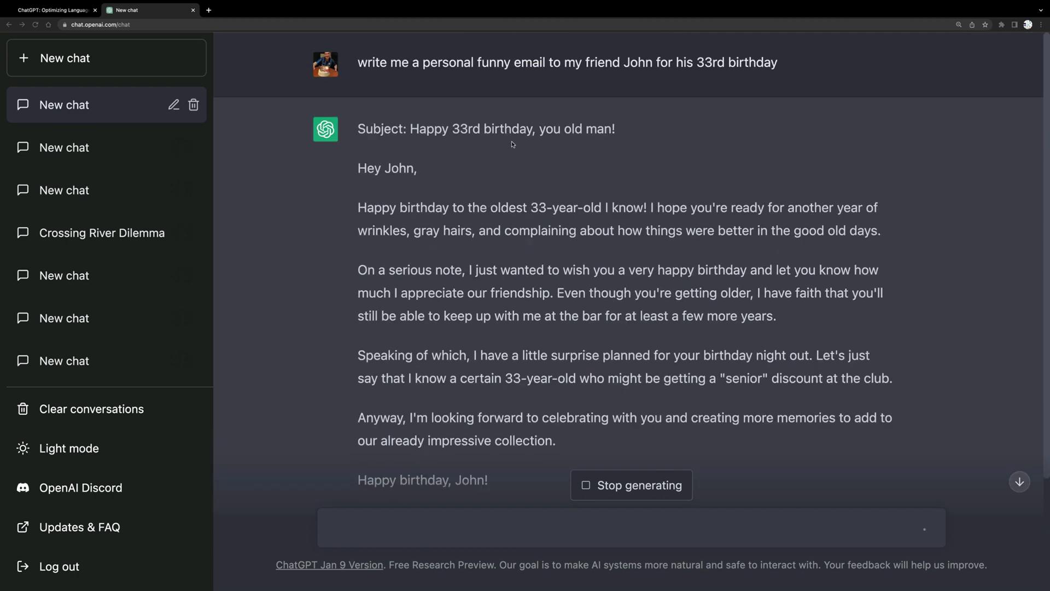
{"action": "scroll", "coordinate": [458, 152], "scroll_direction": "down", "scroll_amount": 2}
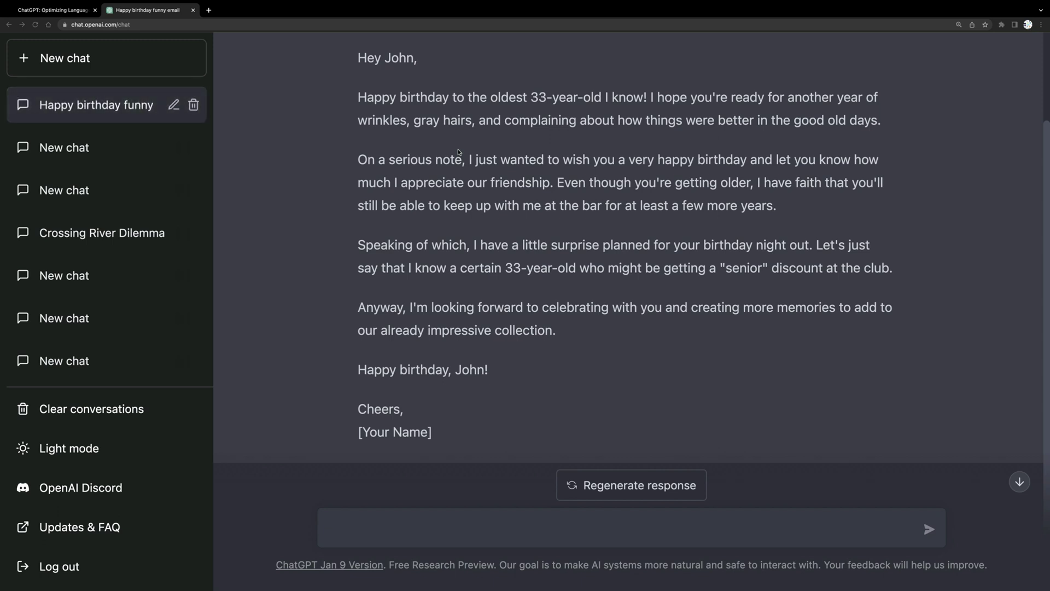
Send the prompt "Write me an email where you mention that our tech store 'JBGIVEME50' offers 50% on all of the products during Black Friday sale"
{"action": "left_click", "coordinate": [457, 523]}
{"action": "type", "text": "Write me an emai"}
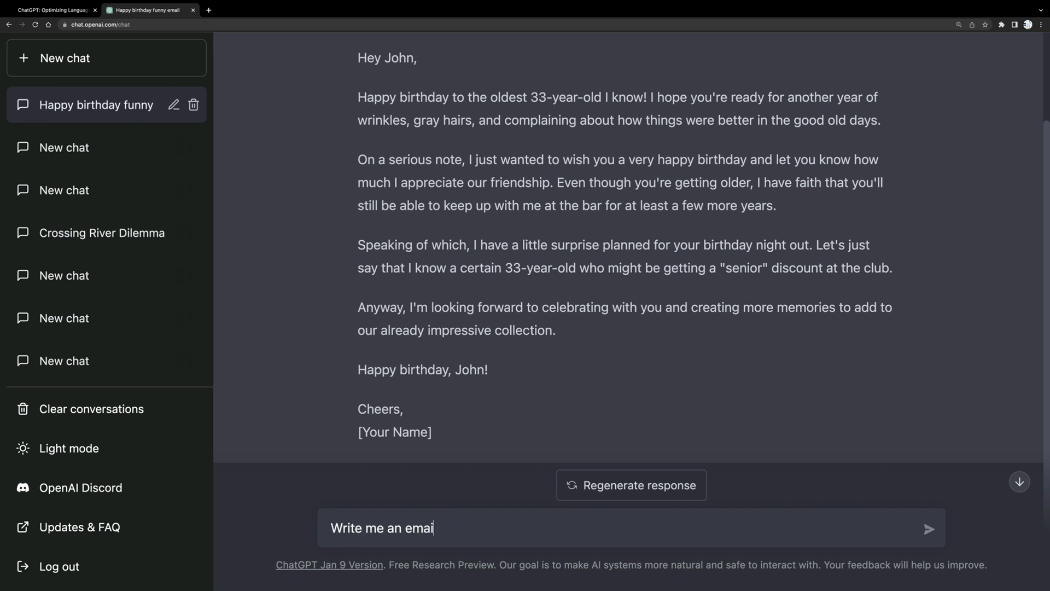
{"action": "type", "text": "l where yu"}
{"action": "type", "text": " mention that ou"}
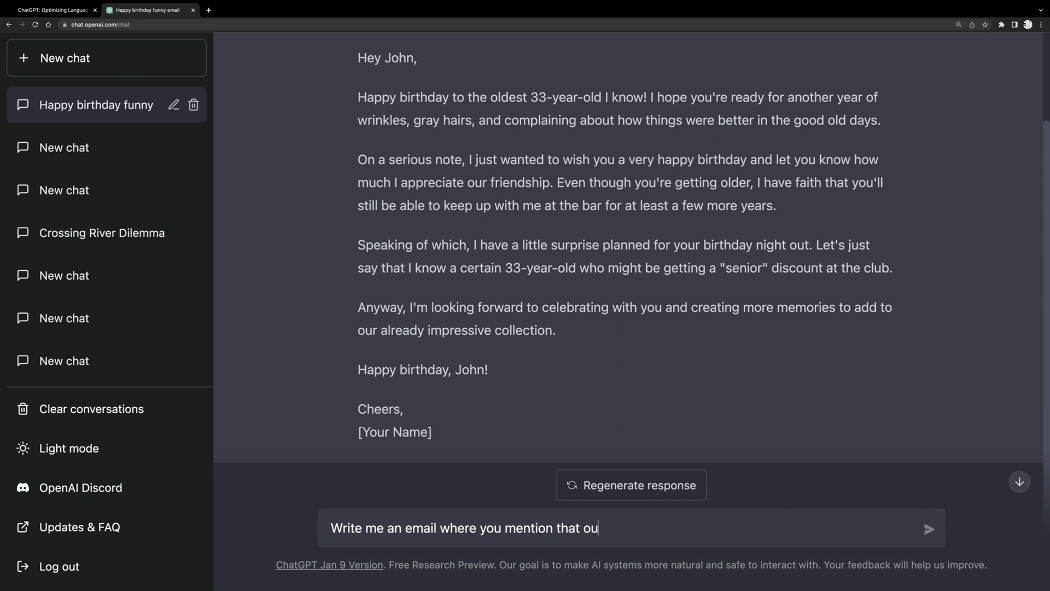
{"action": "type", "text": "r tech store"}
{"action": "type", "text": " 'JBV"}
{"action": "type", "text": "G"}
{"action": "type", "text": "IVE"}
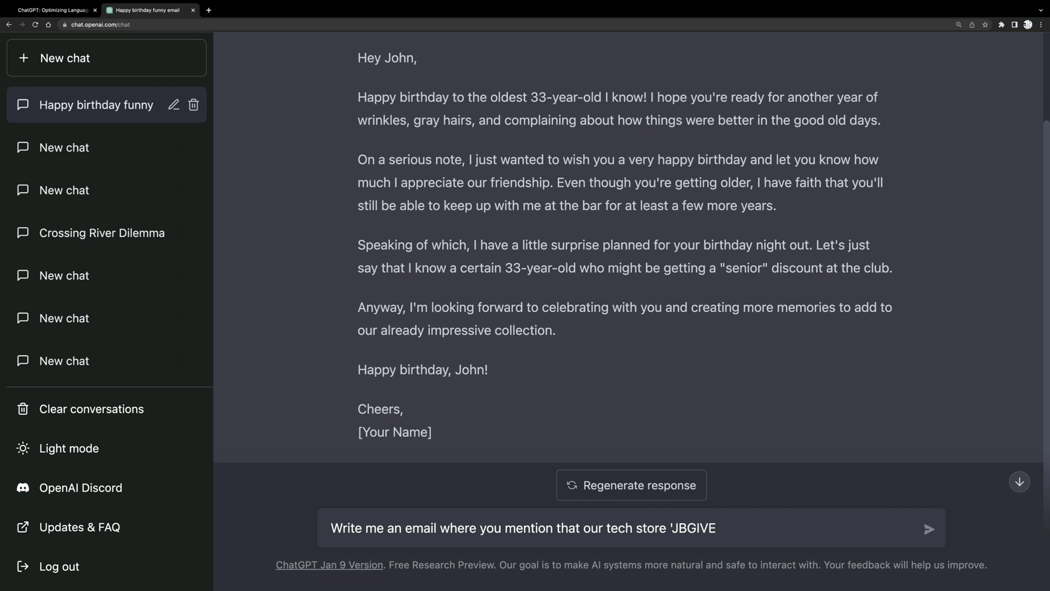
{"action": "type", "text": "ME50' offers 5"}
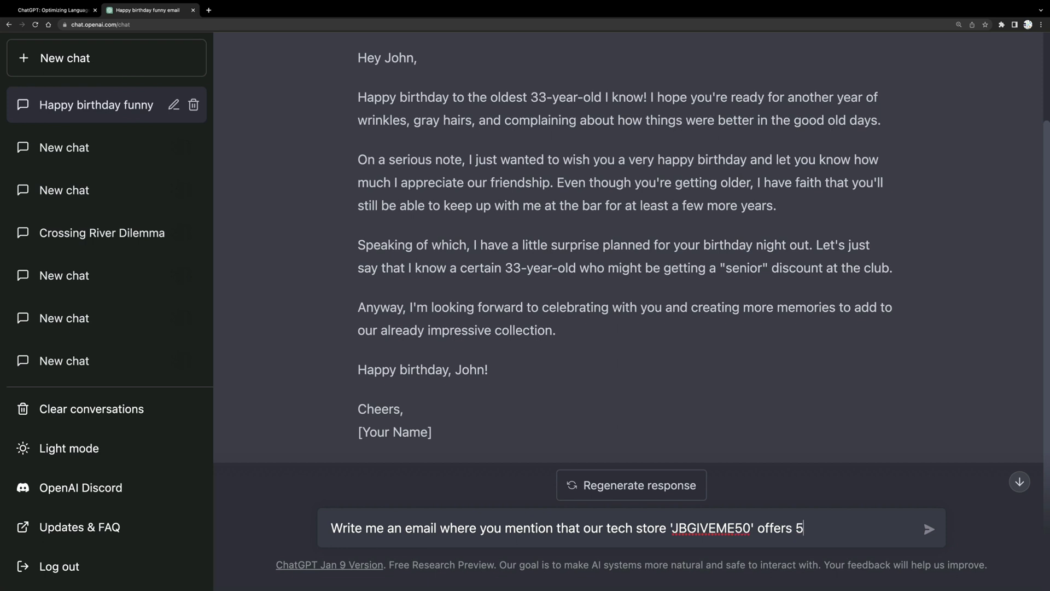
{"action": "type", "text": "0% on all of the "}
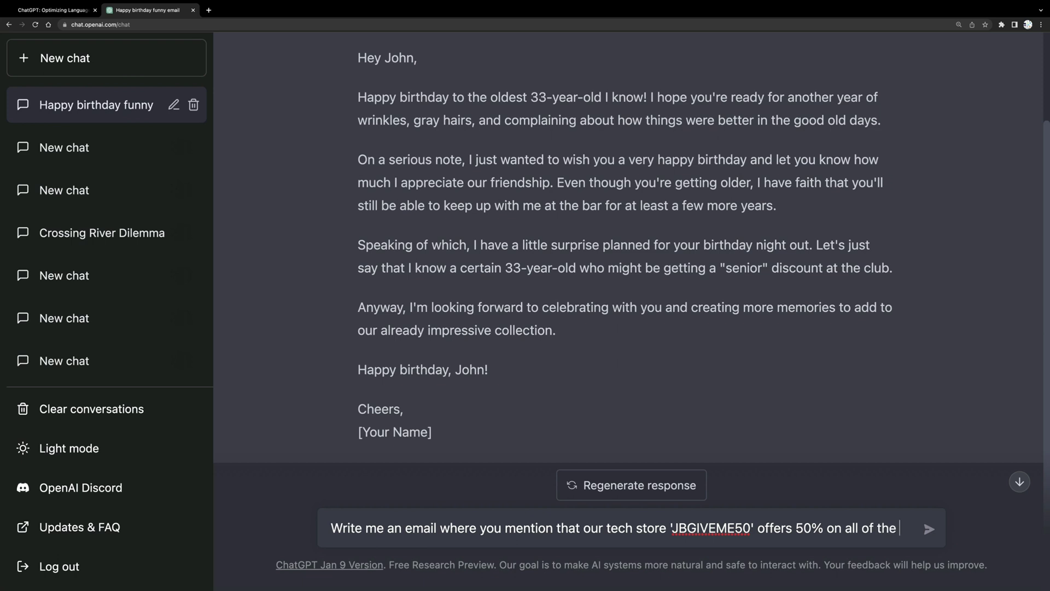
{"action": "type", "text": "produ"}
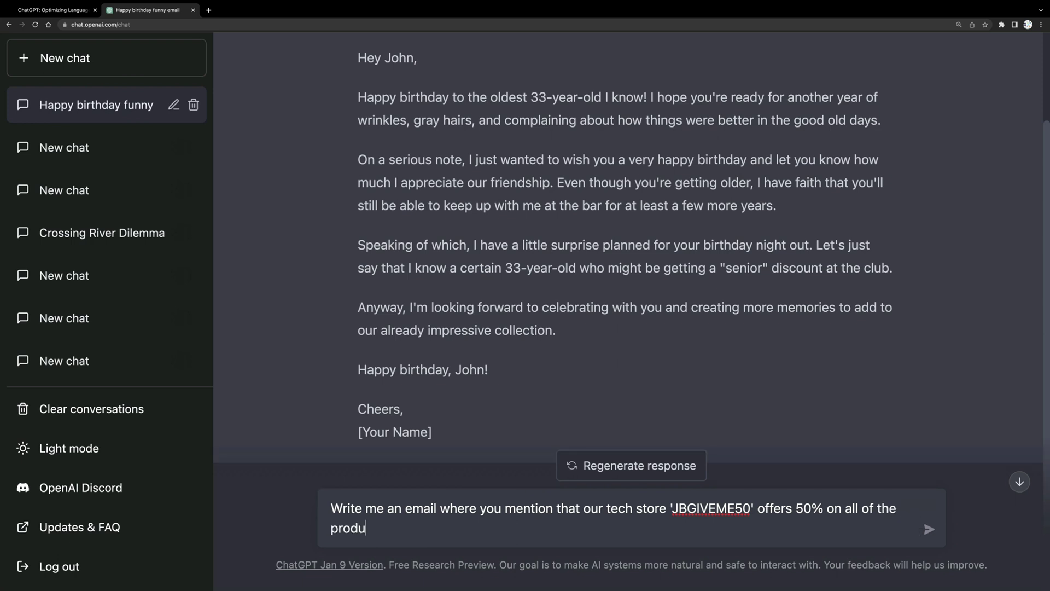
{"action": "type", "text": "cts during Black F"}
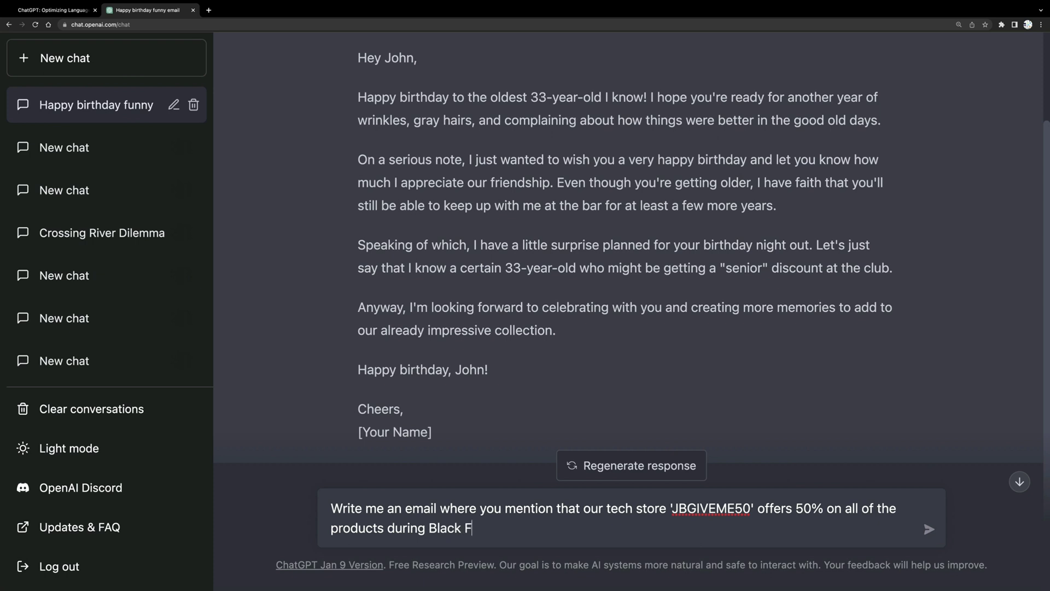
{"action": "type", "text": "riday sale"}
{"action": "key", "text": "Return"}
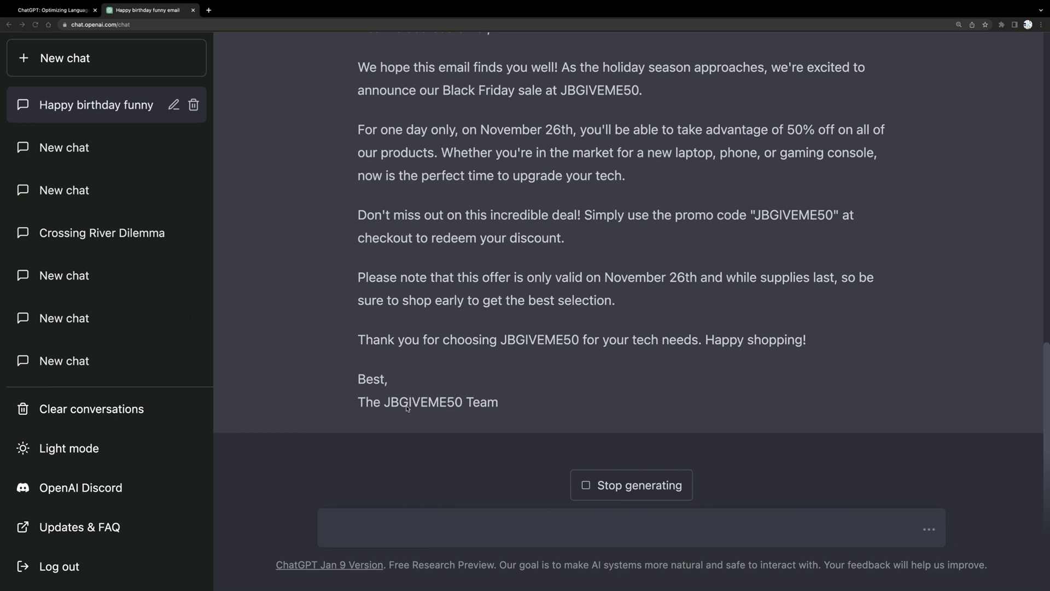
Read the generated Black Friday sale email and look back over the earlier birthday email in the conversation
{"action": "scroll", "coordinate": [525, 411], "scroll_direction": "up", "scroll_amount": 5}
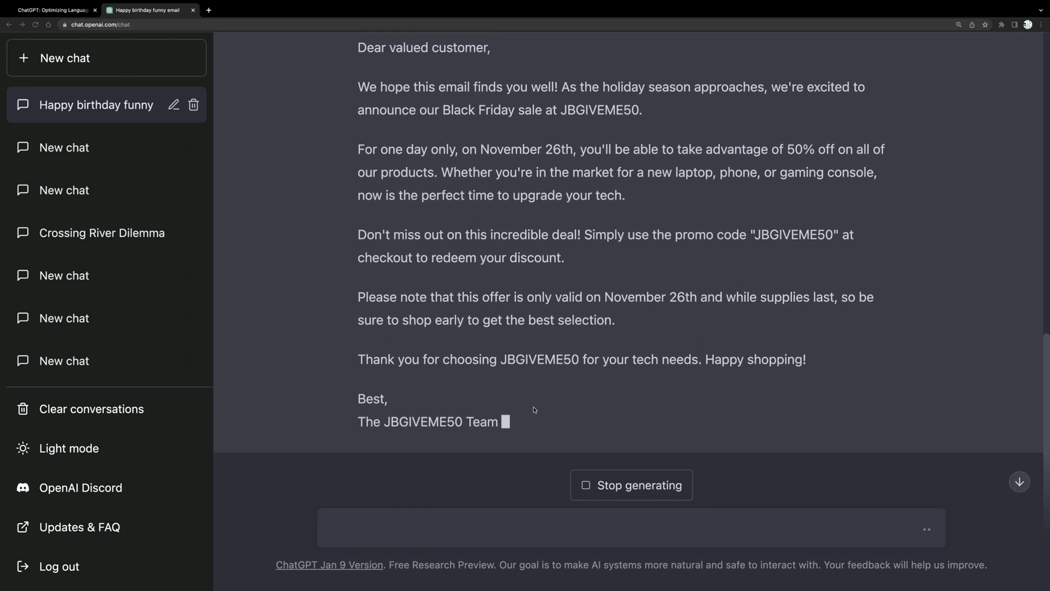
{"action": "scroll", "coordinate": [535, 409], "scroll_direction": "up", "scroll_amount": 5}
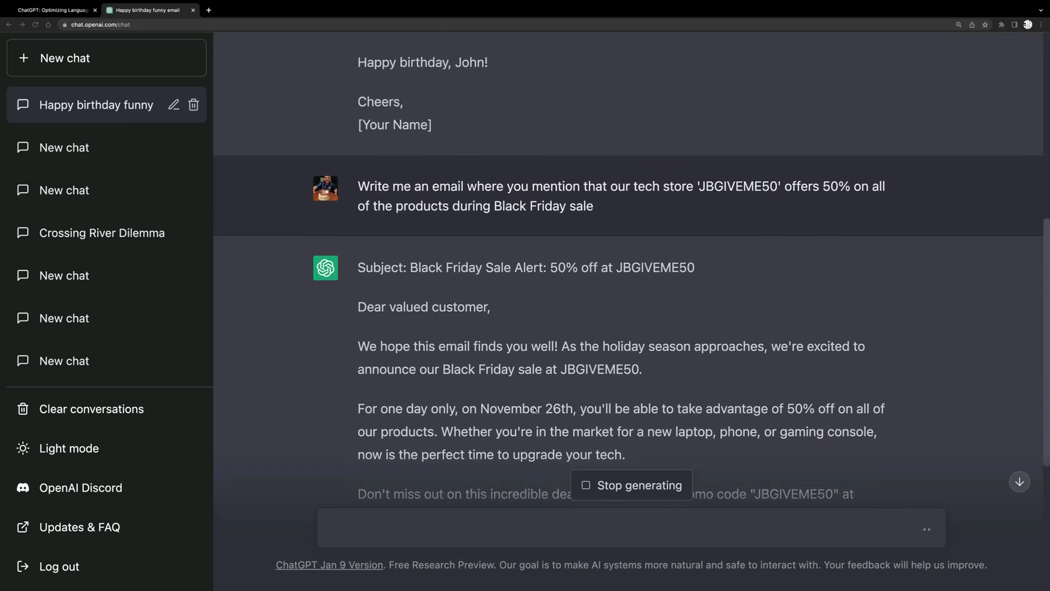
{"action": "scroll", "coordinate": [534, 409], "scroll_direction": "up", "scroll_amount": 4}
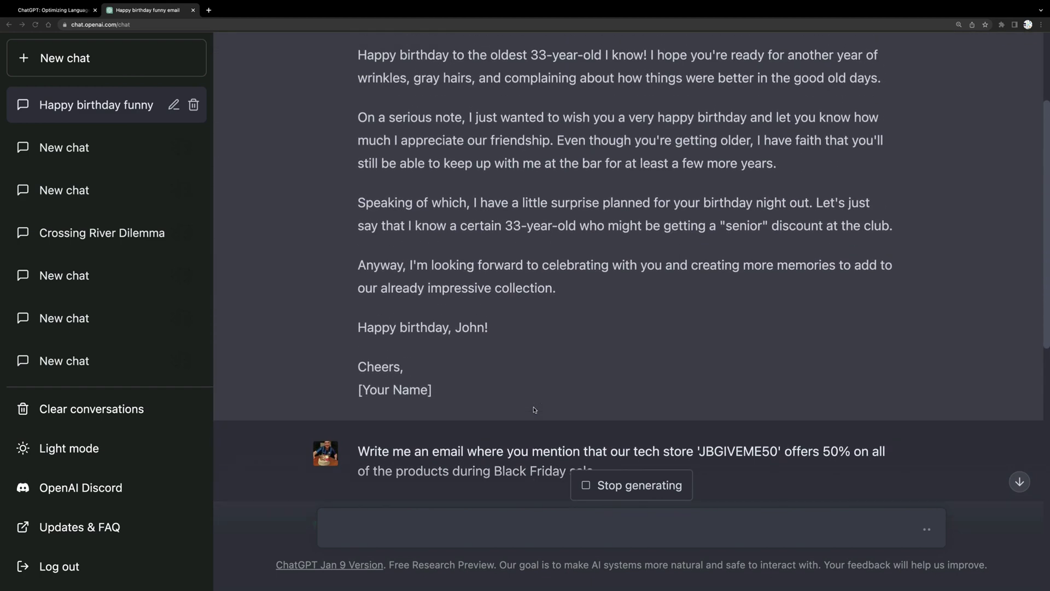
{"action": "scroll", "coordinate": [534, 409], "scroll_direction": "down", "scroll_amount": 15}
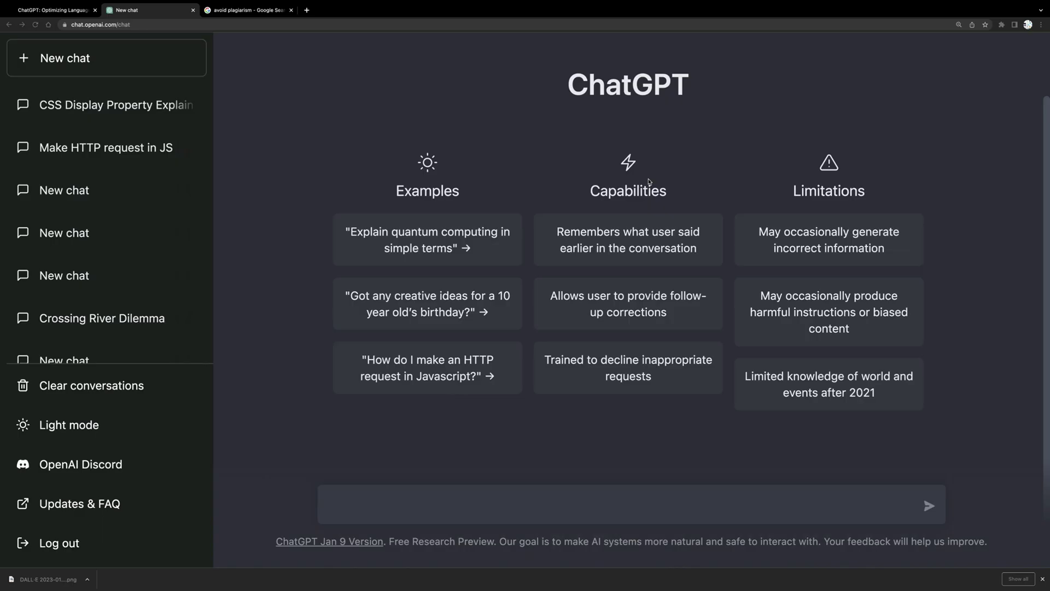
Ask ChatGPT in the new conversation "how we can avoid plaigiarism"
{"action": "left_click", "coordinate": [547, 500]}
{"action": "type", "text": "how we can avoud"}
{"action": "key", "text": "BackSpace"}
{"action": "key", "text": "BackSpace"}
{"action": "type", "text": "id"}
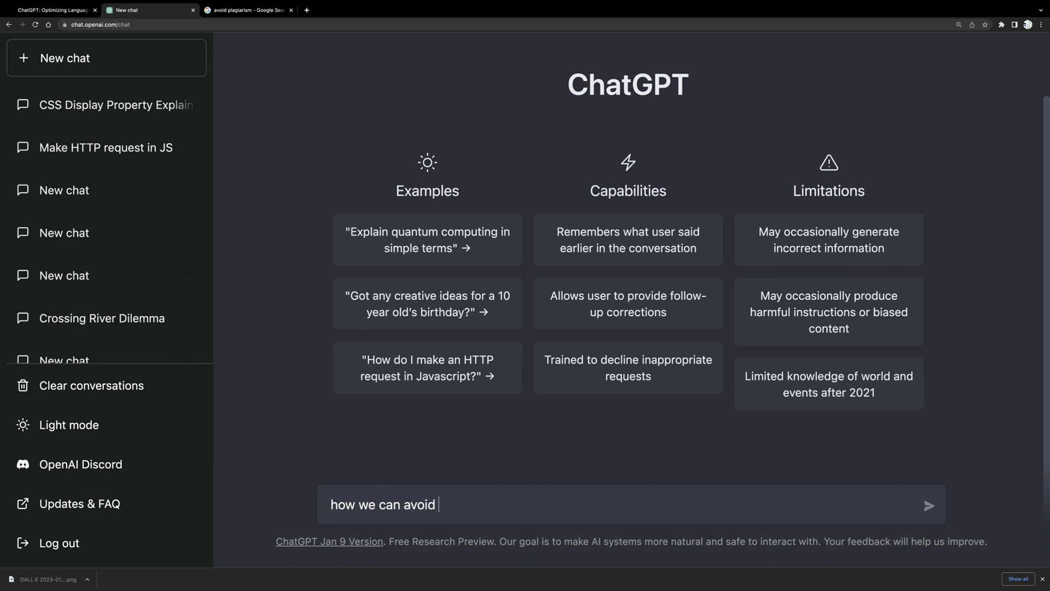
{"action": "type", "text": " pol"}
{"action": "key", "text": "BackSpace"}
{"action": "key", "text": "BackSpace"}
{"action": "type", "text": "laigiarism"}
{"action": "key", "text": "Return"}
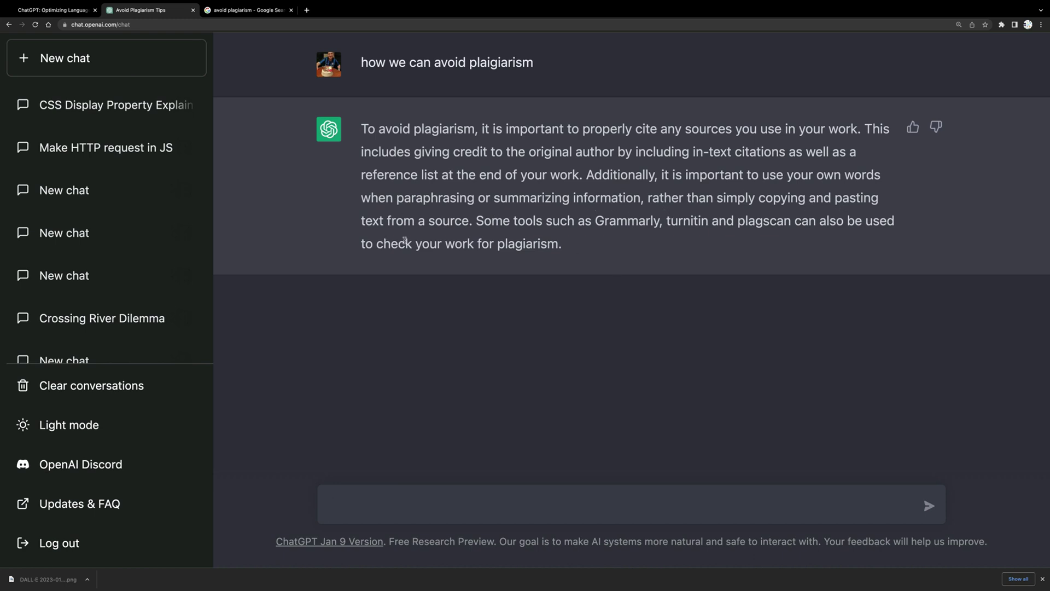
Bring up MDN's "Introduction to CSS layout" page from the Google results tab's history and select "The display property" heading and its first two paragraphs
{"action": "left_click", "coordinate": [236, 10]}
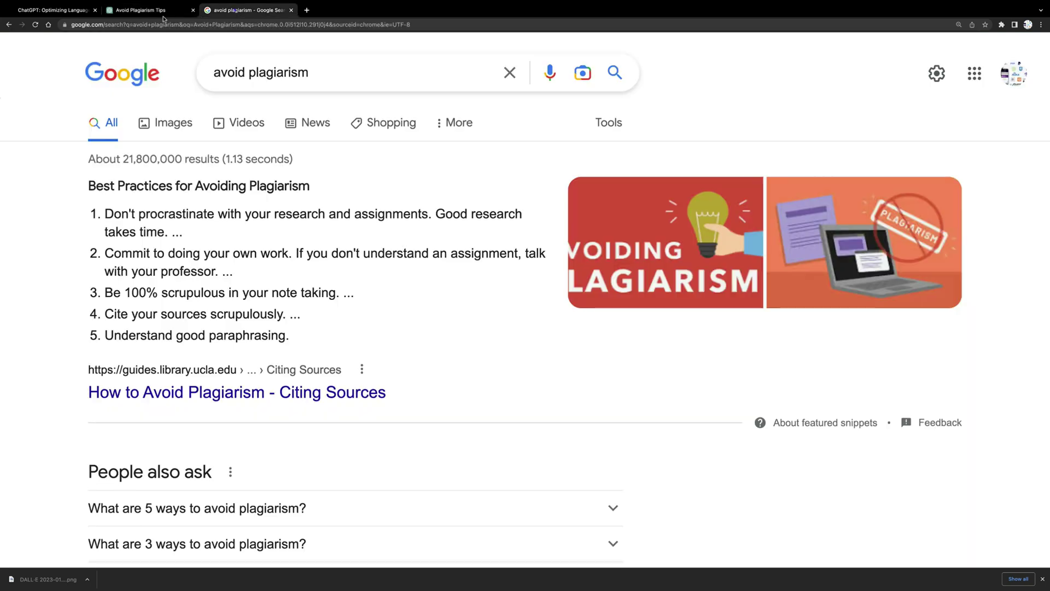
{"action": "left_click", "coordinate": [21, 25]}
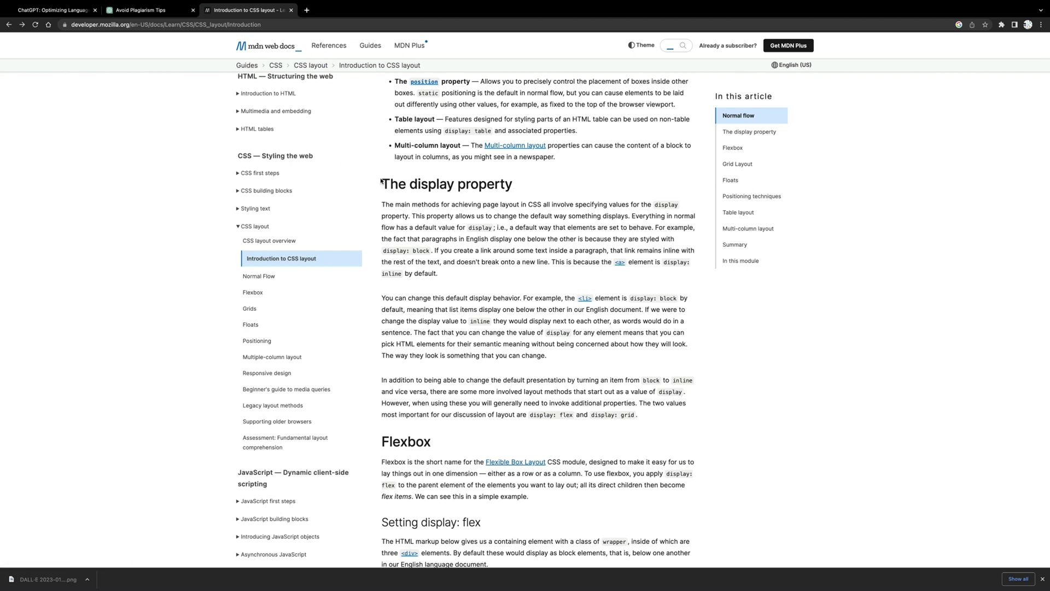
{"action": "left_click_drag", "start_coordinate": [381, 184], "coordinate": [550, 354]}
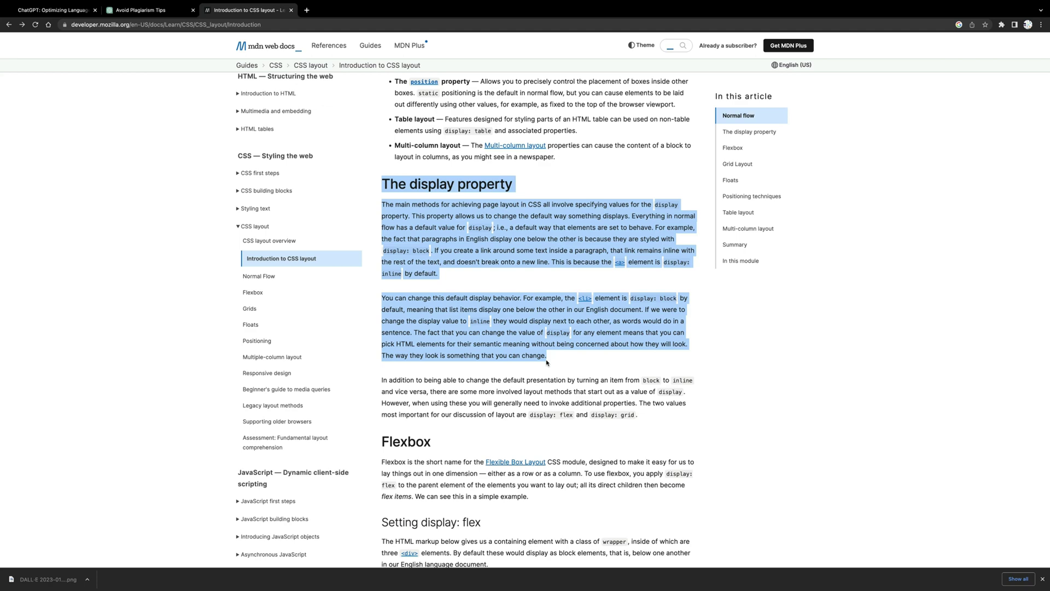
In the ChatGPT conversation, begin a prompt: "rewrite the following text to avoid plagiarism and this text was downloaded from 'mdn' website '''"
{"action": "left_click", "coordinate": [141, 10]}
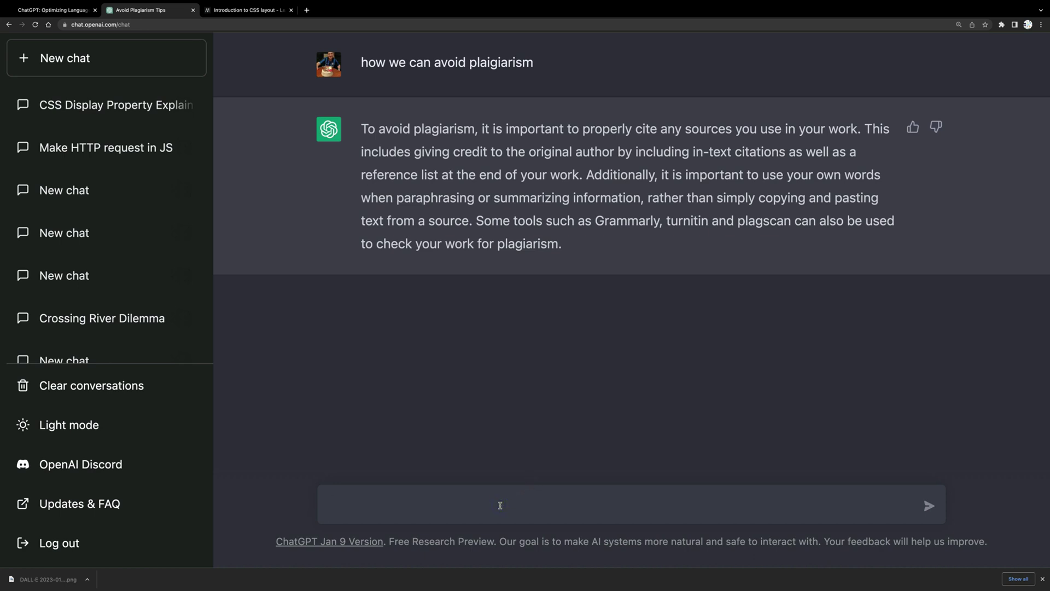
{"action": "type", "text": "rewrite the following "}
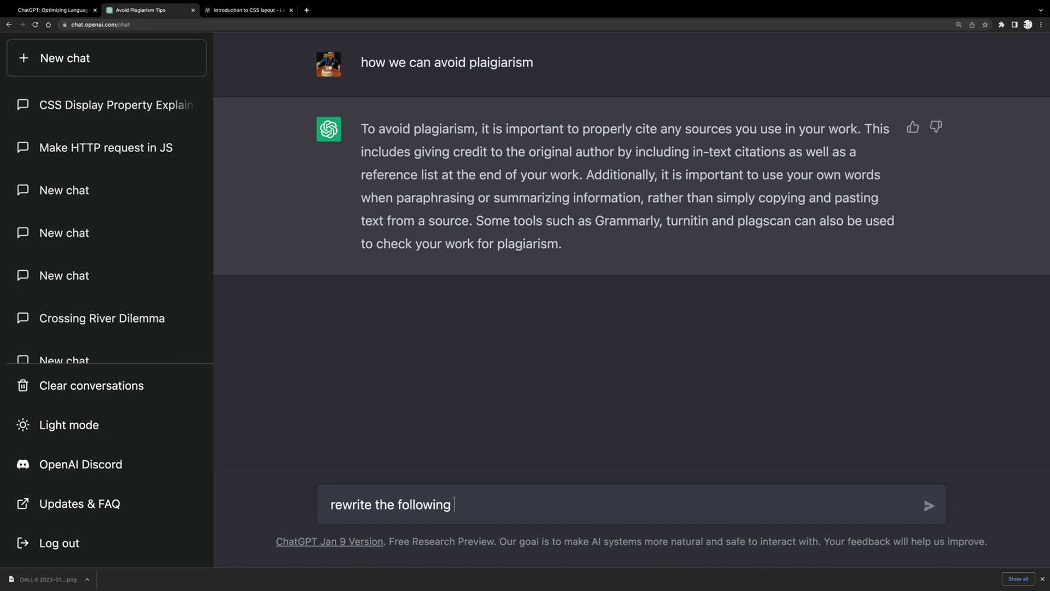
{"action": "type", "text": "text to avoid pla"}
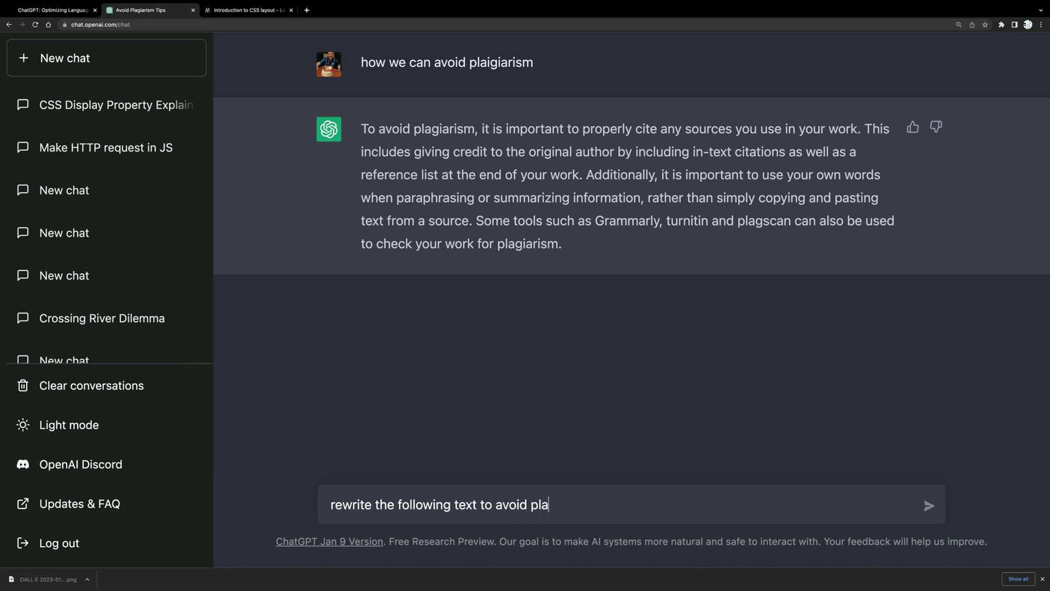
{"action": "type", "text": "giarism and this tex"}
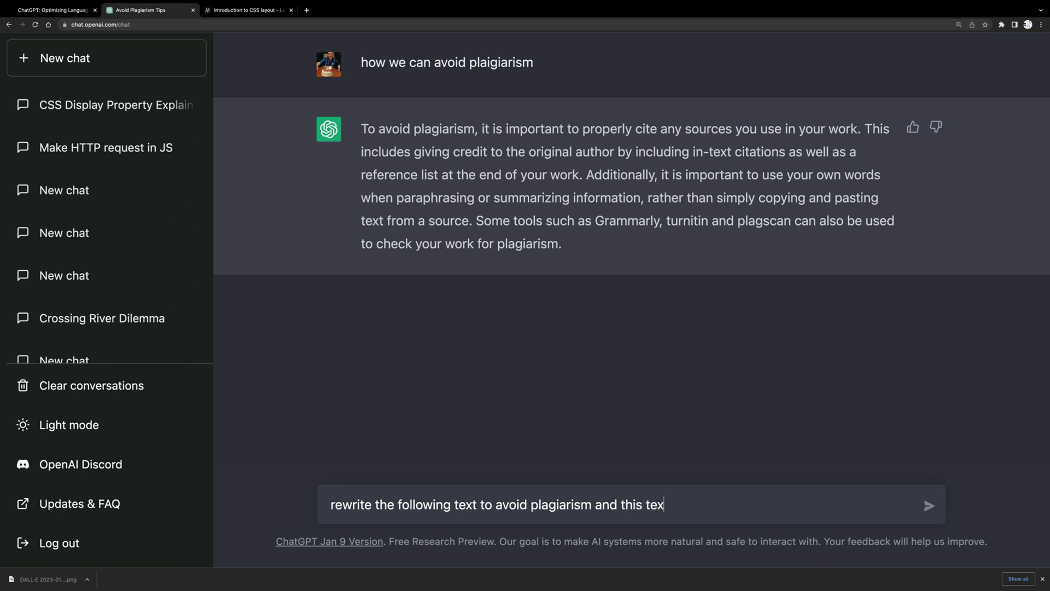
{"action": "type", "text": "t was downloead f"}
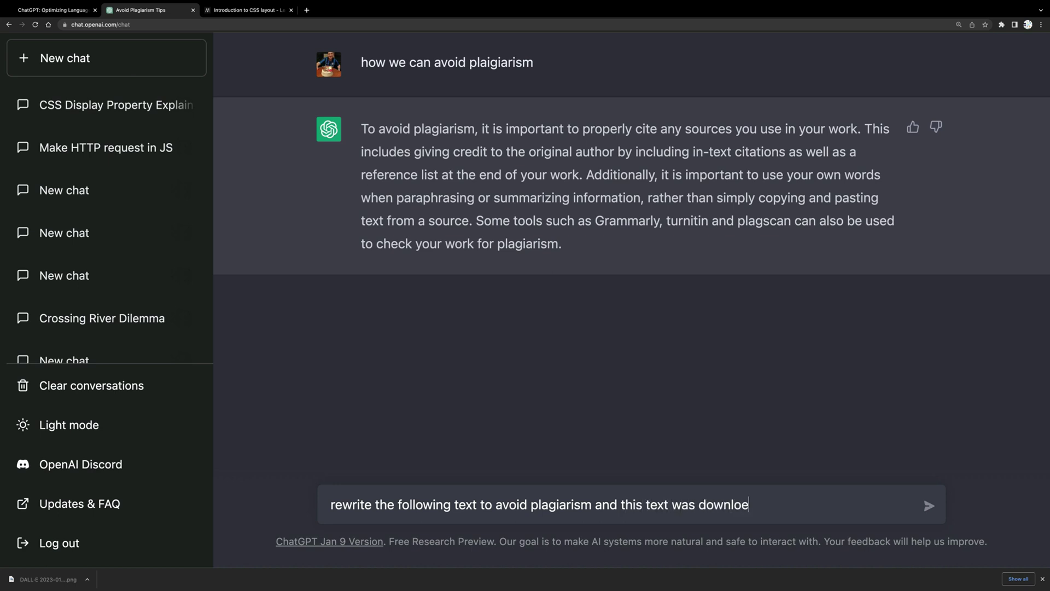
{"action": "key", "text": "BackSpace"}
{"action": "key", "text": "BackSpace"}
{"action": "key", "text": "BackSpace"}
{"action": "type", "text": "aded from "}
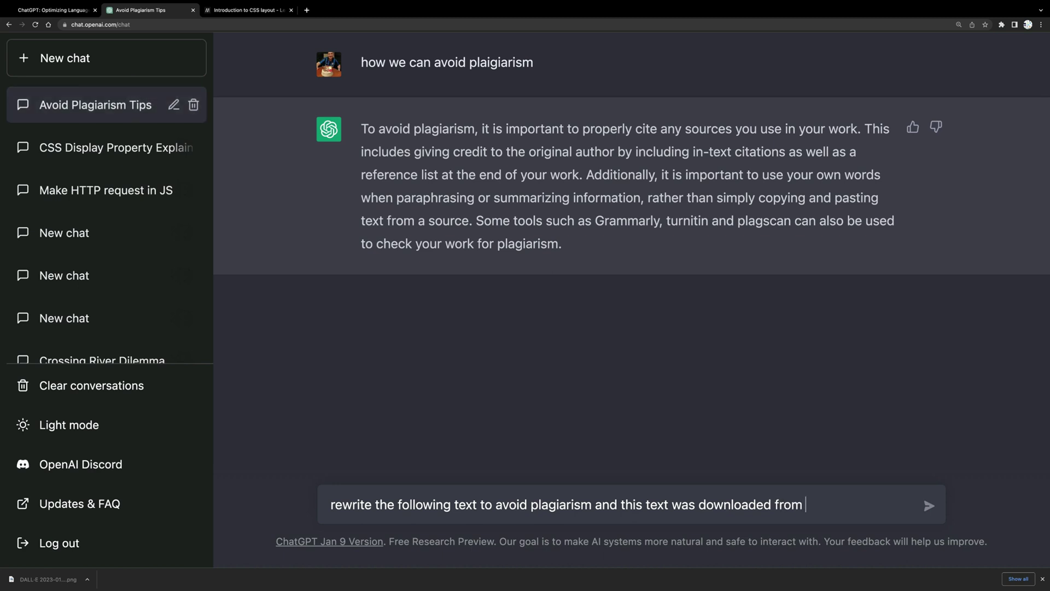
{"action": "type", "text": ";md"}
{"action": "key", "text": "BackSpace"}
{"action": "key", "text": "BackSpace"}
{"action": "type", "text": "mdn' website '''"}
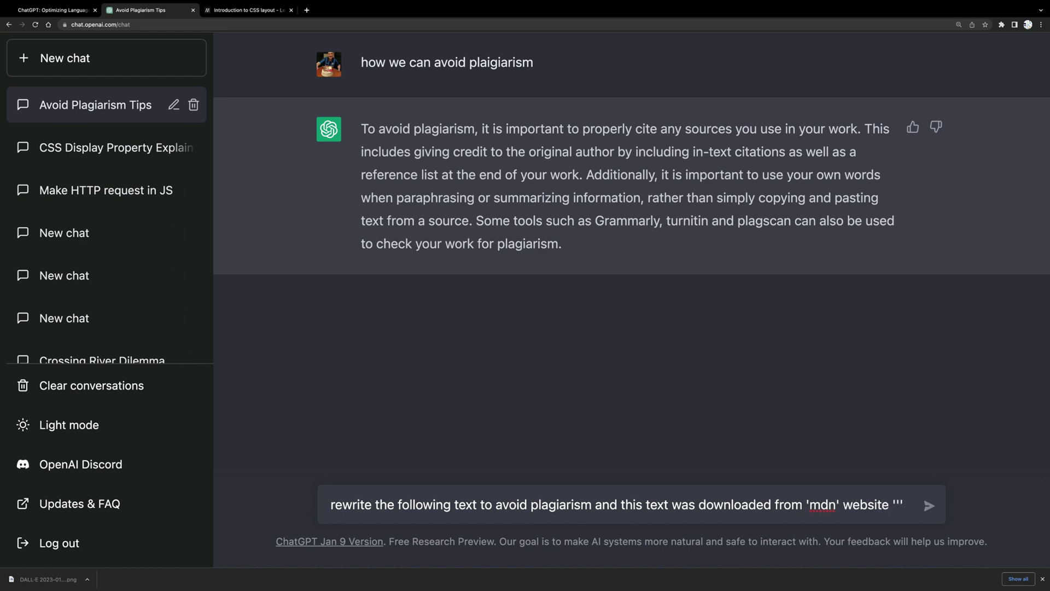
Paste the copied MDN display property text into the prompt, close it with ''' and send it
{"action": "key", "text": "ctrl+v"}
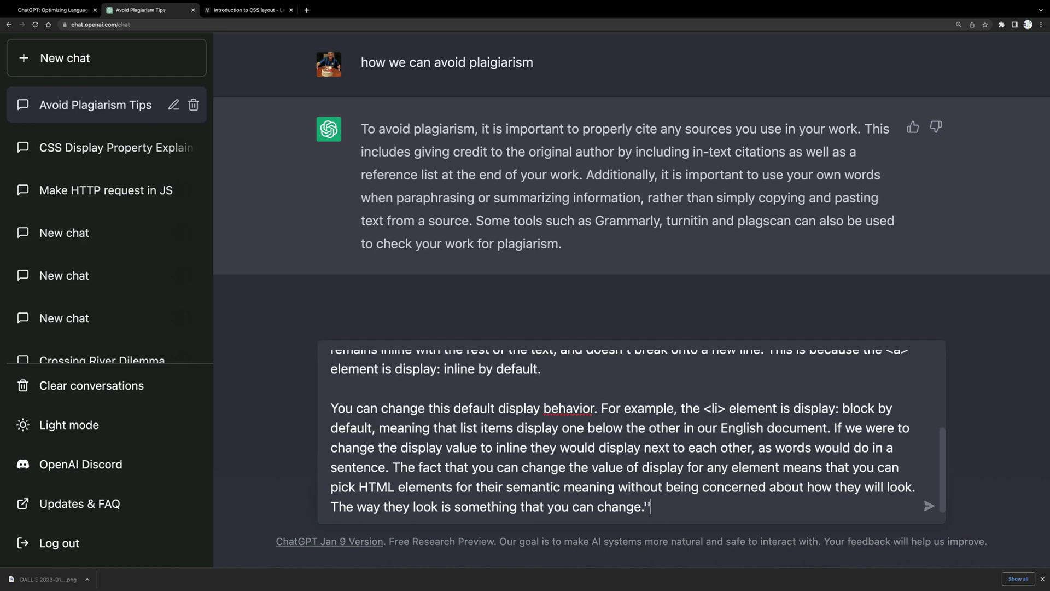
{"action": "type", "text": "'"}
{"action": "key", "text": "Return"}
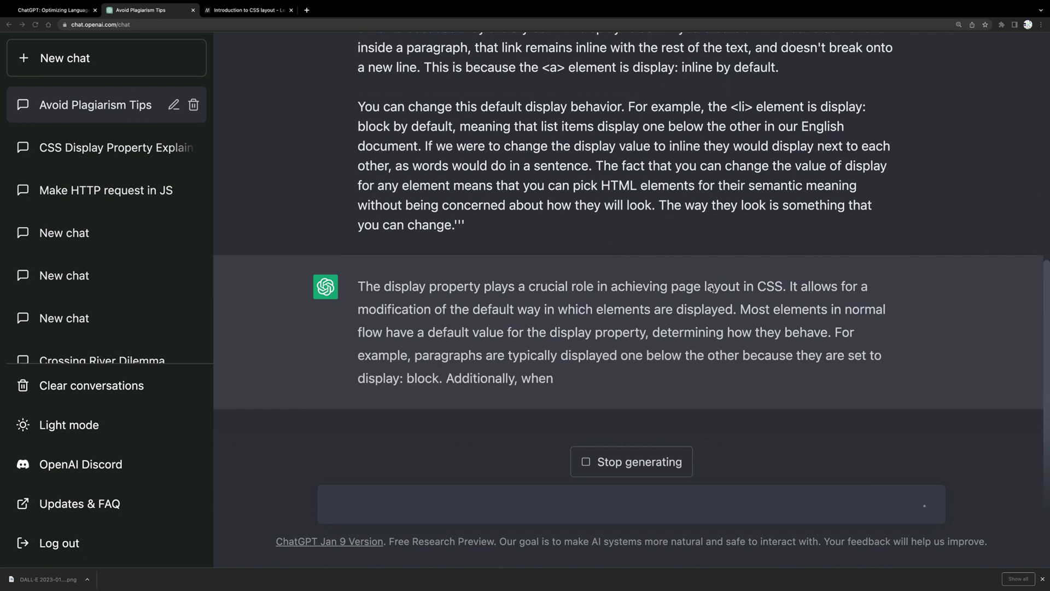
Compare the rewritten display property text with the original MDN passage in the prompt
{"action": "scroll", "coordinate": [592, 189], "scroll_direction": "up", "scroll_amount": 3}
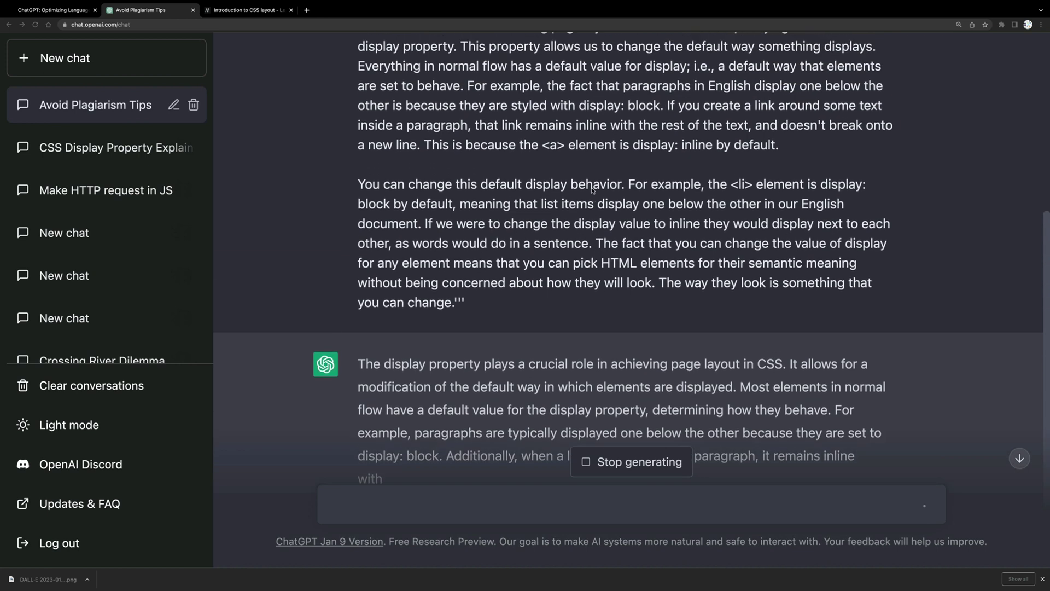
{"action": "scroll", "coordinate": [592, 189], "scroll_direction": "up", "scroll_amount": 3}
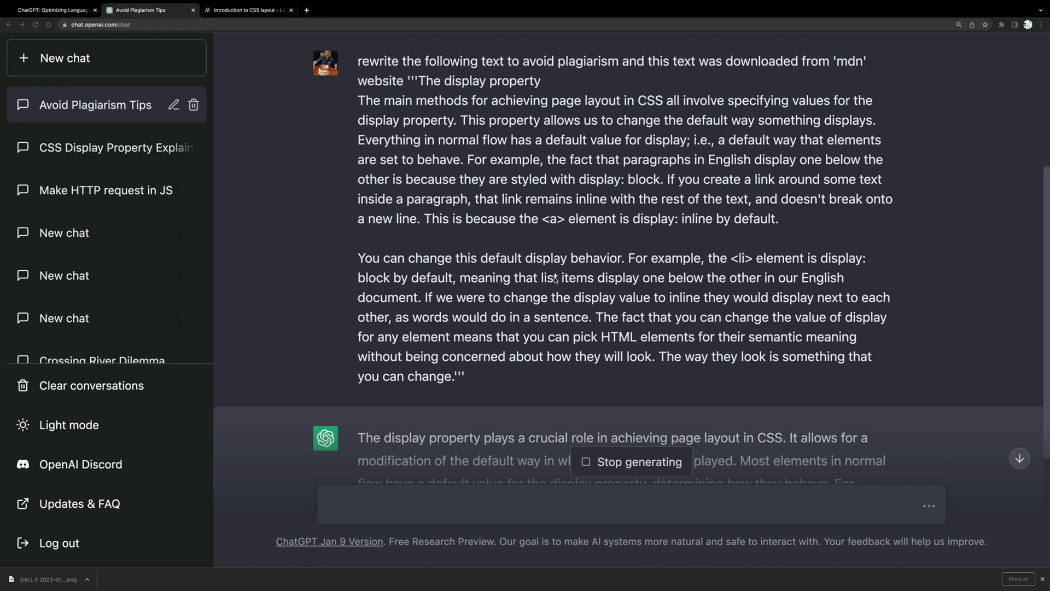
{"action": "scroll", "coordinate": [584, 370], "scroll_direction": "down", "scroll_amount": 5}
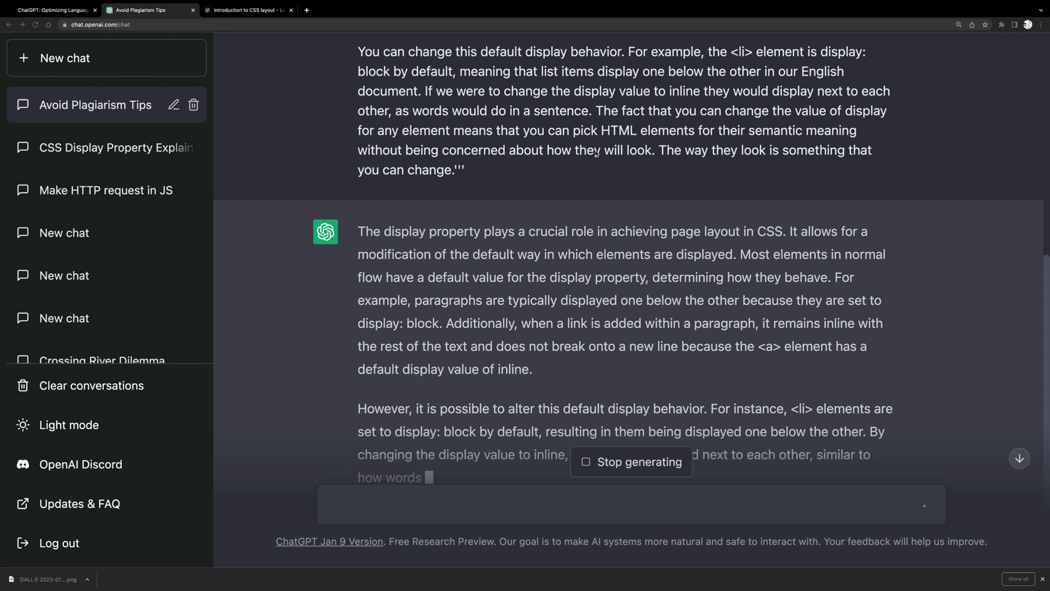
{"action": "scroll", "coordinate": [613, 235], "scroll_direction": "down", "scroll_amount": 2}
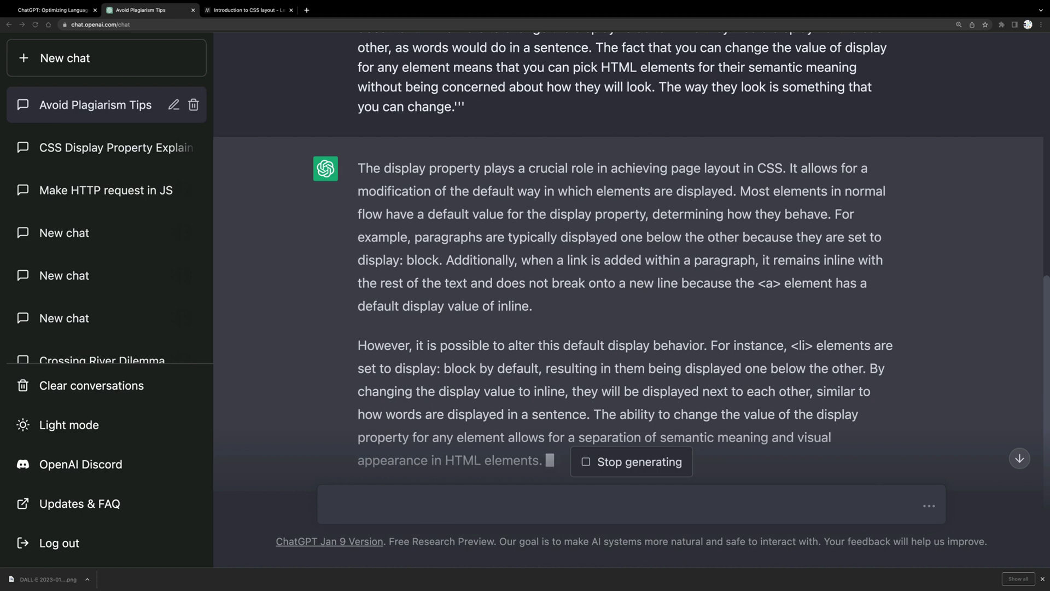
{"action": "scroll", "coordinate": [590, 265], "scroll_direction": "up", "scroll_amount": 1}
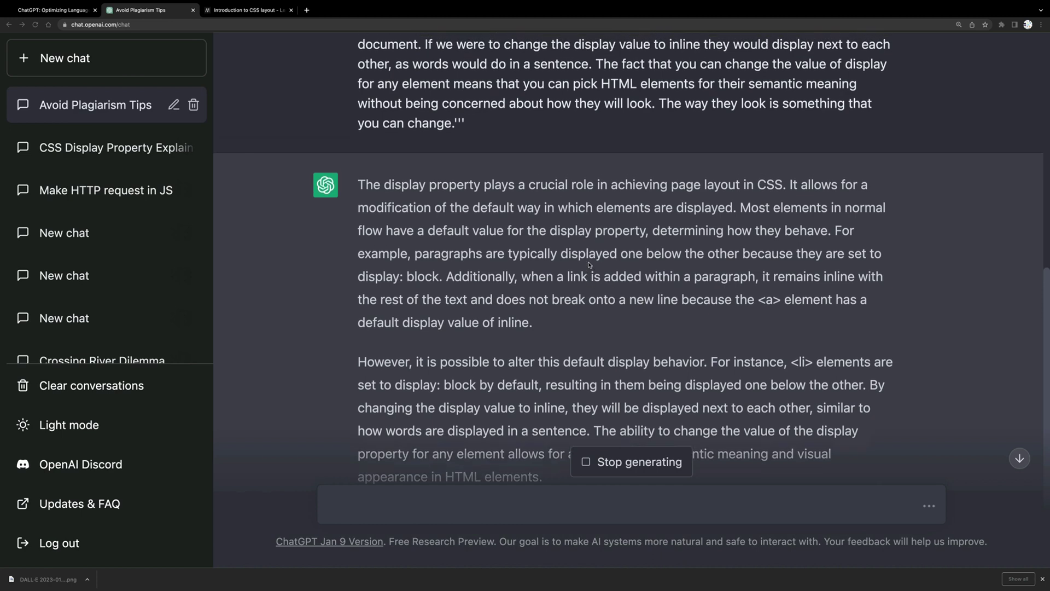
{"action": "scroll", "coordinate": [590, 265], "scroll_direction": "down", "scroll_amount": 3}
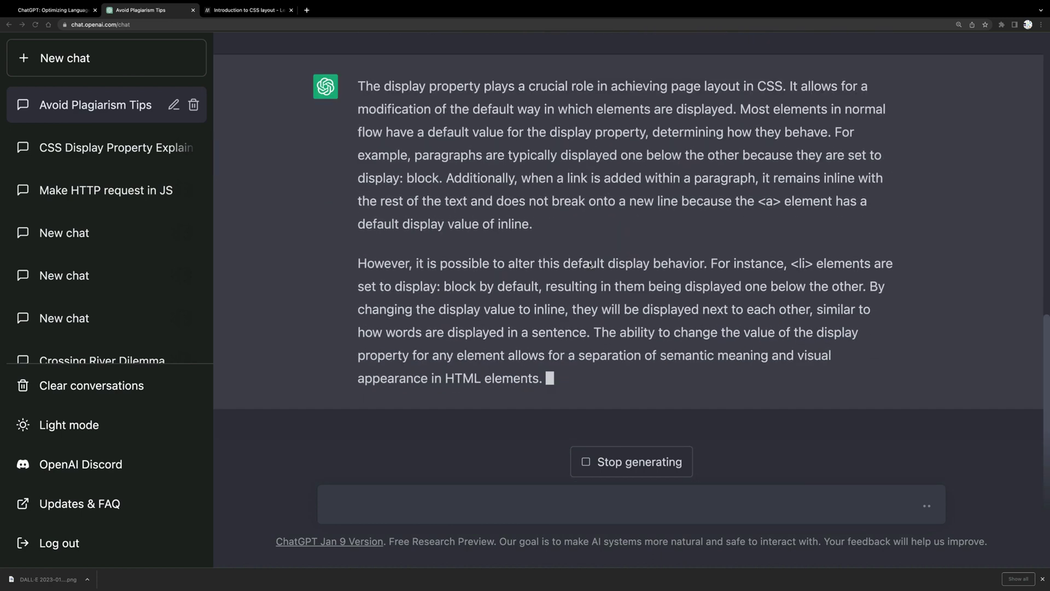
{"action": "scroll", "coordinate": [590, 265], "scroll_direction": "up", "scroll_amount": 4}
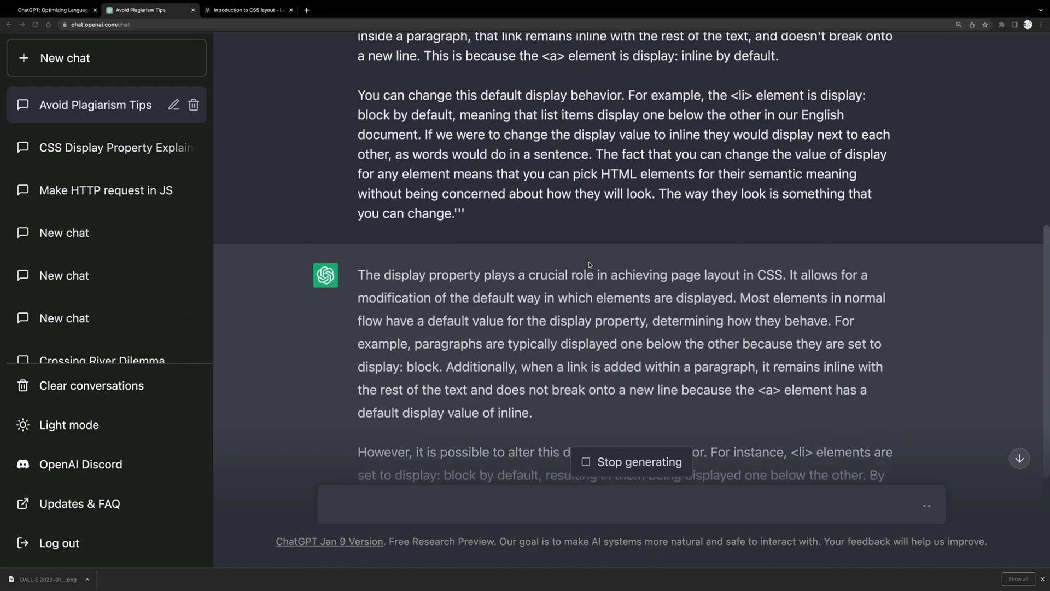
{"action": "scroll", "coordinate": [589, 265], "scroll_direction": "up", "scroll_amount": 6}
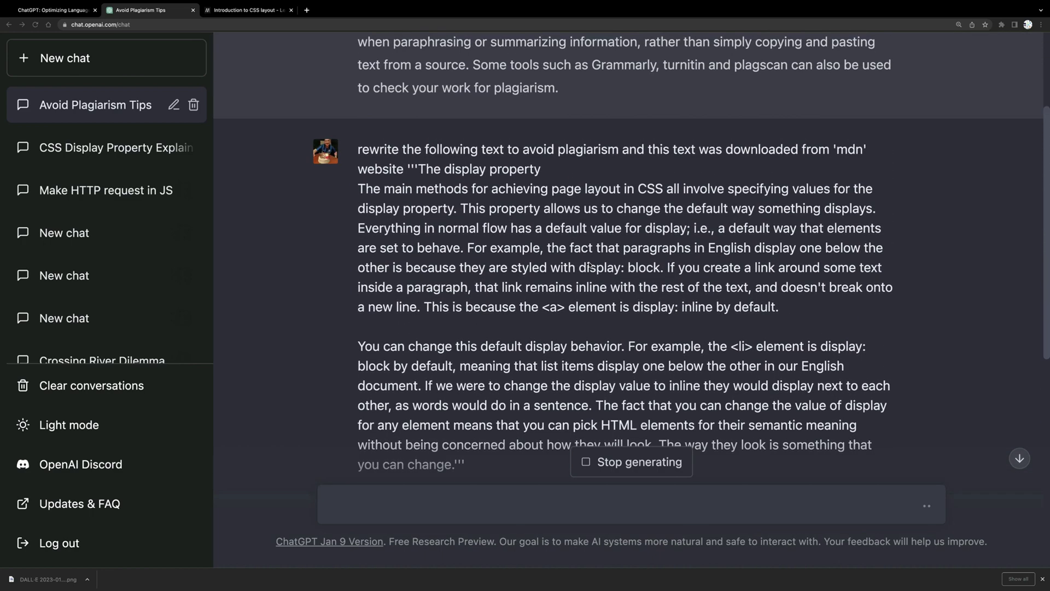
{"action": "scroll", "coordinate": [589, 265], "scroll_direction": "down", "scroll_amount": 11}
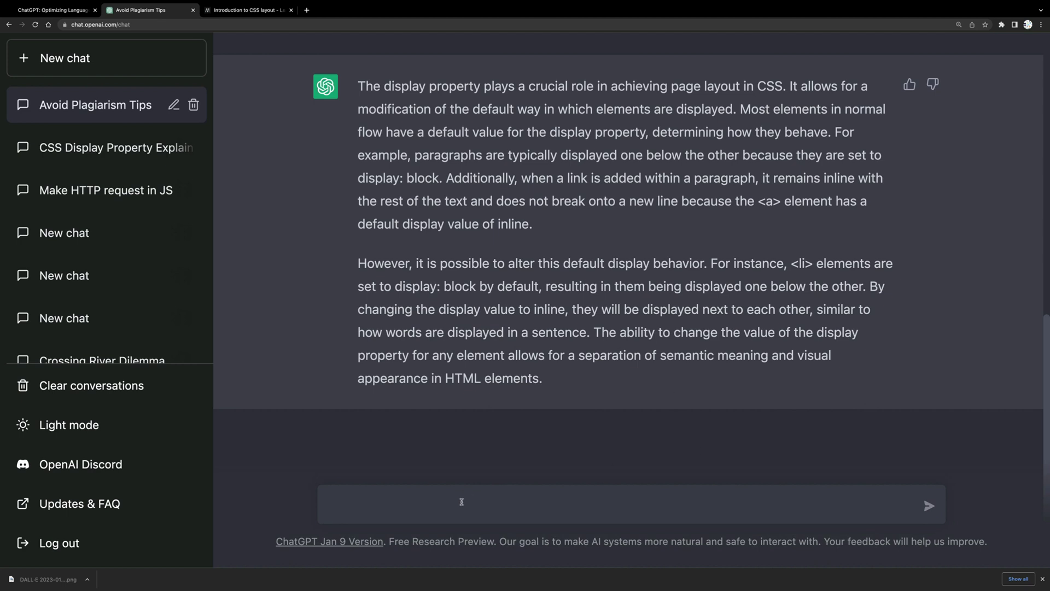
Send the prompt "Write me a Python function for a game called rcok-paper-scissors"
{"action": "type", "text": "Write me a Python functi"}
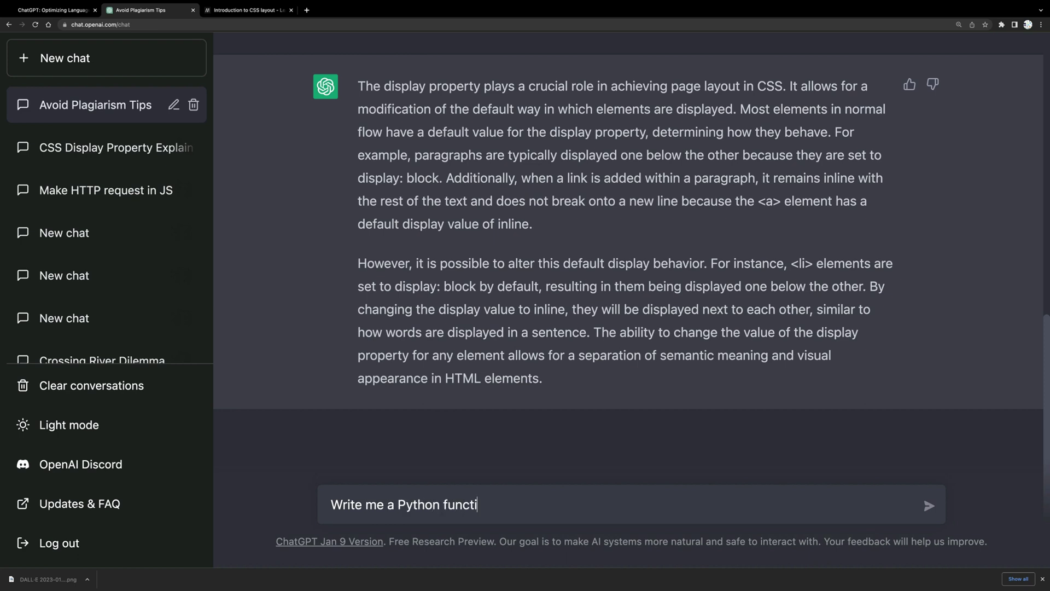
{"action": "type", "text": "on for a game call"}
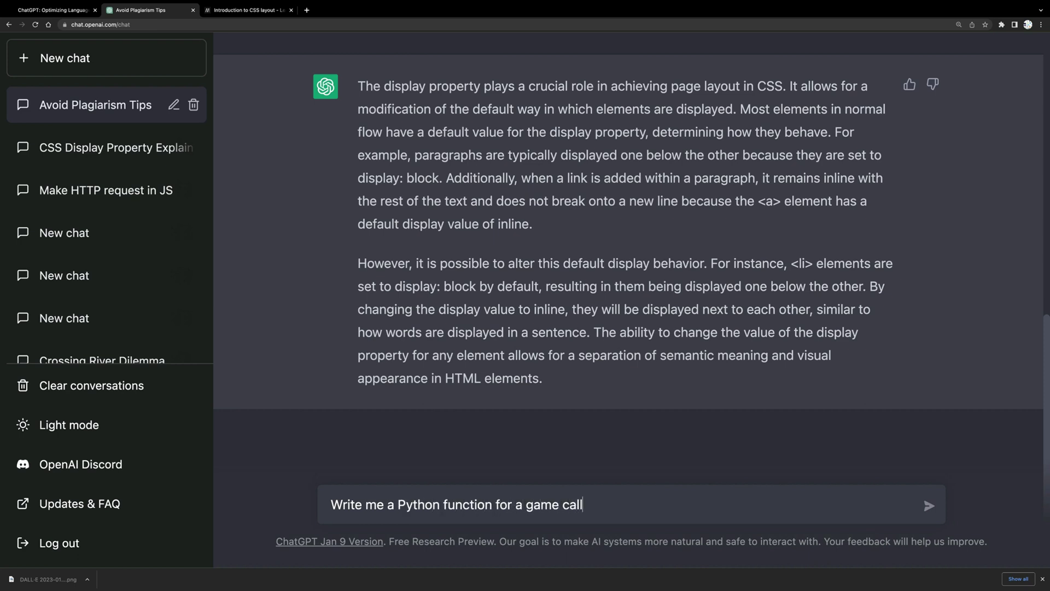
{"action": "type", "text": "ed rcoklpaper-scis"}
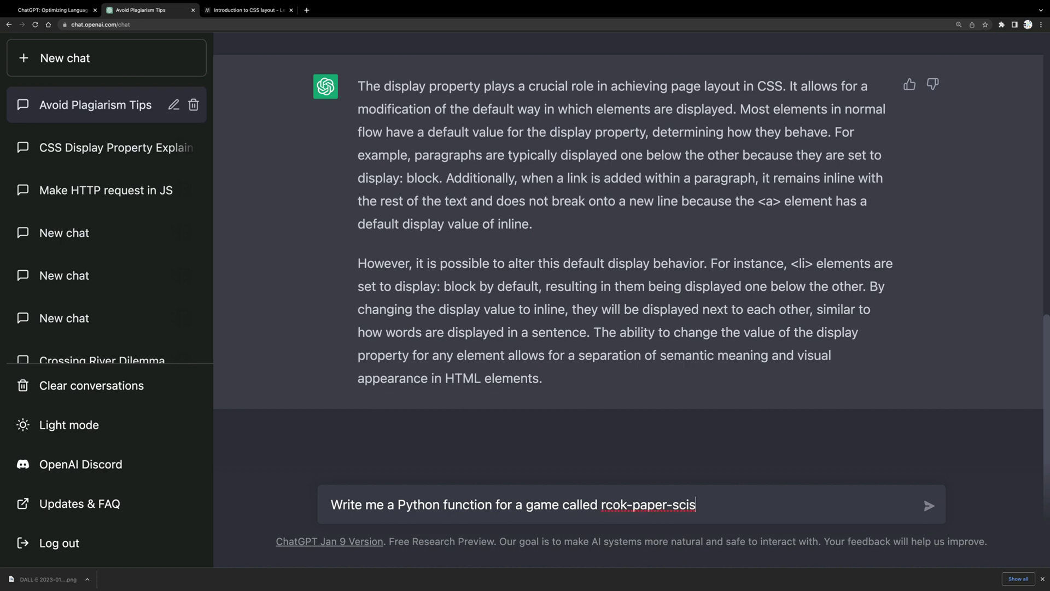
{"action": "type", "text": "sors"}
{"action": "key", "text": "Return"}
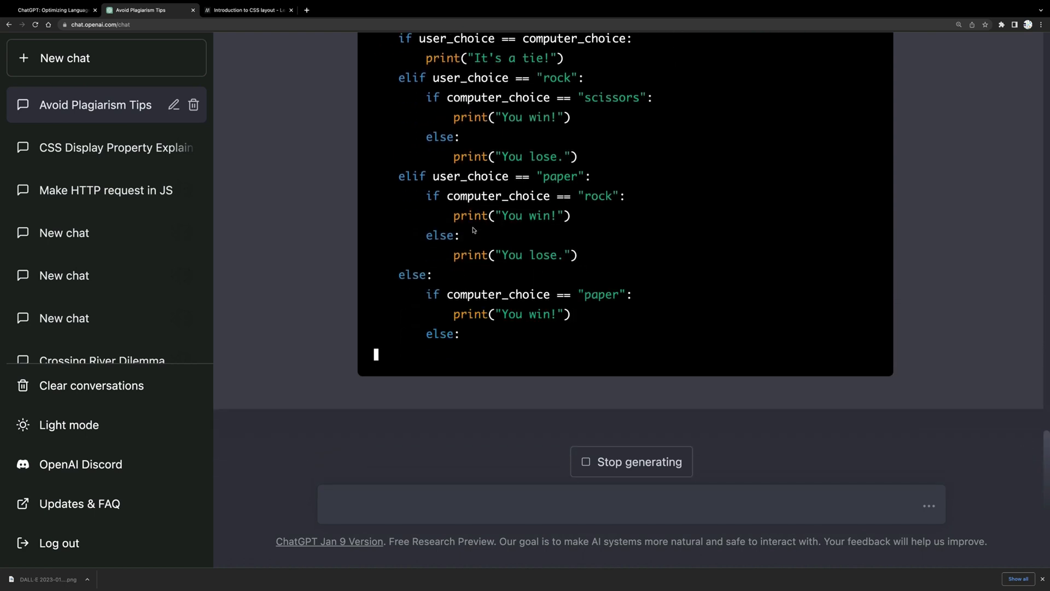
Look through the generated rock-paper-scissors function and copy its whole code block
{"action": "scroll", "coordinate": [442, 190], "scroll_direction": "up", "scroll_amount": 3}
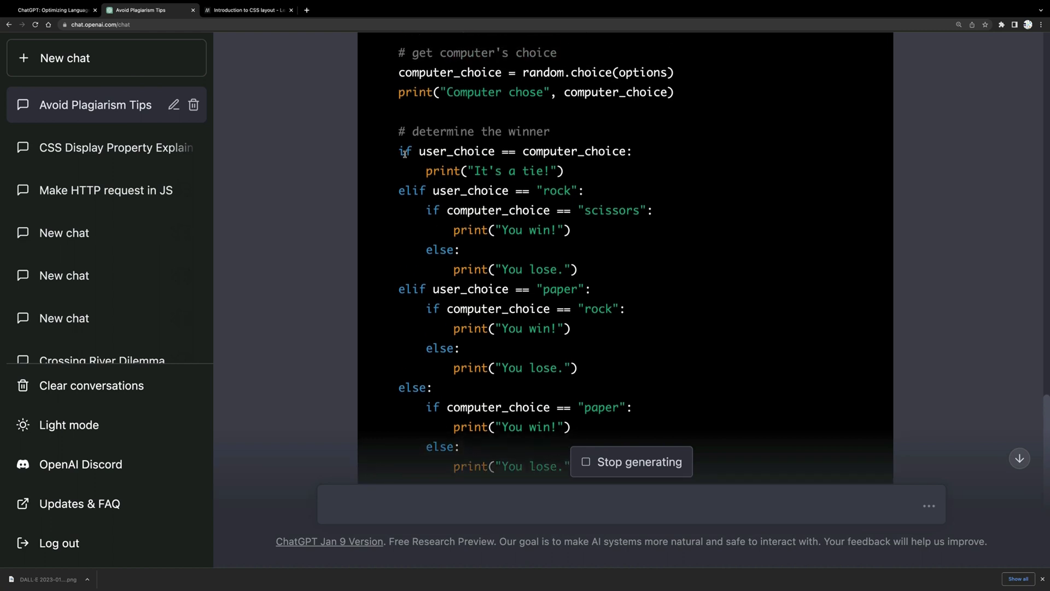
{"action": "scroll", "coordinate": [431, 191], "scroll_direction": "down", "scroll_amount": 4}
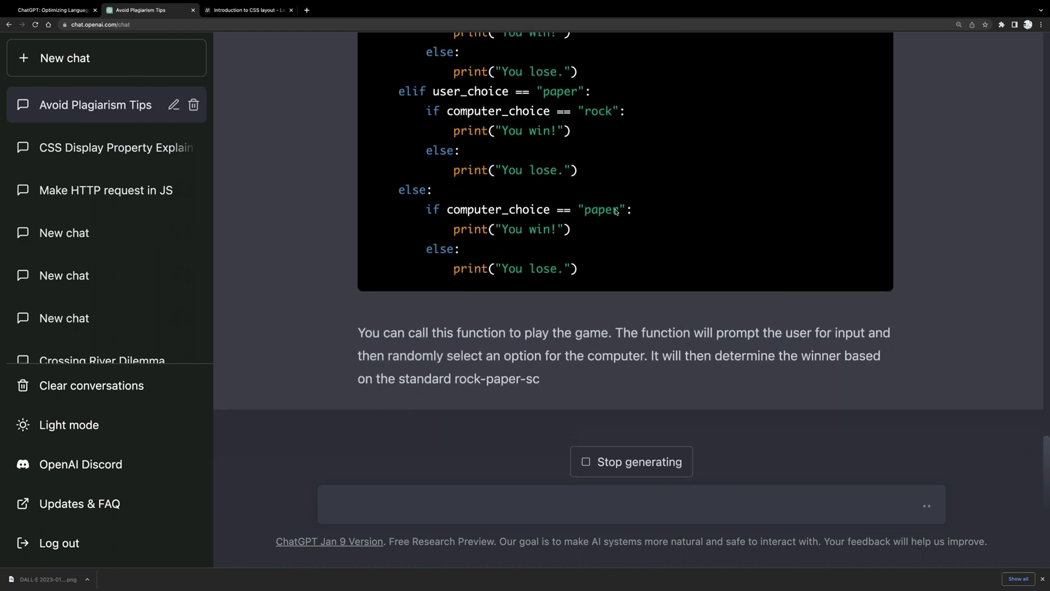
{"action": "scroll", "coordinate": [719, 202], "scroll_direction": "up", "scroll_amount": 5}
{"action": "scroll", "coordinate": [718, 202], "scroll_direction": "up", "scroll_amount": 5}
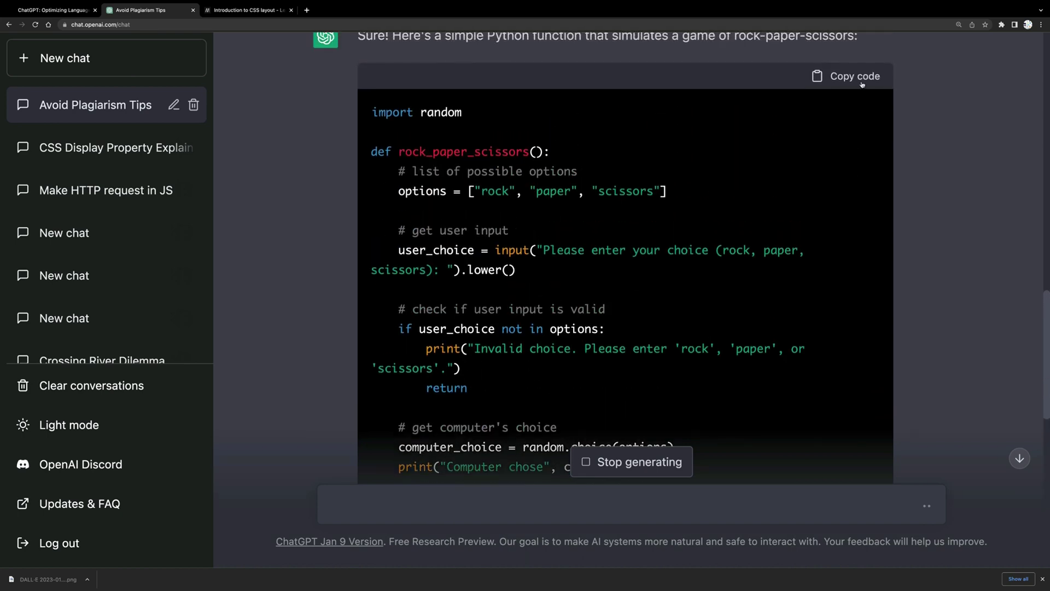
{"action": "left_click", "coordinate": [861, 80]}
Switch to VS Code, create the file rock_paper_sc.py in the test_chatgpt folder and paste the copied code into it
{"action": "key", "text": "ctrl+Left"}
{"action": "key", "text": "super+Tab"}
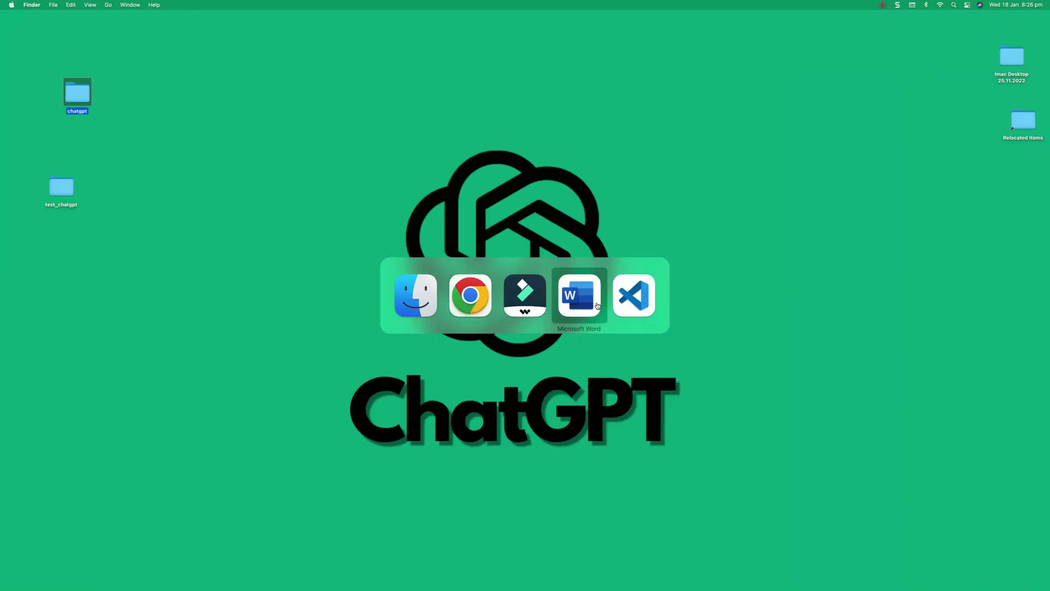
{"action": "left_click", "coordinate": [630, 304]}
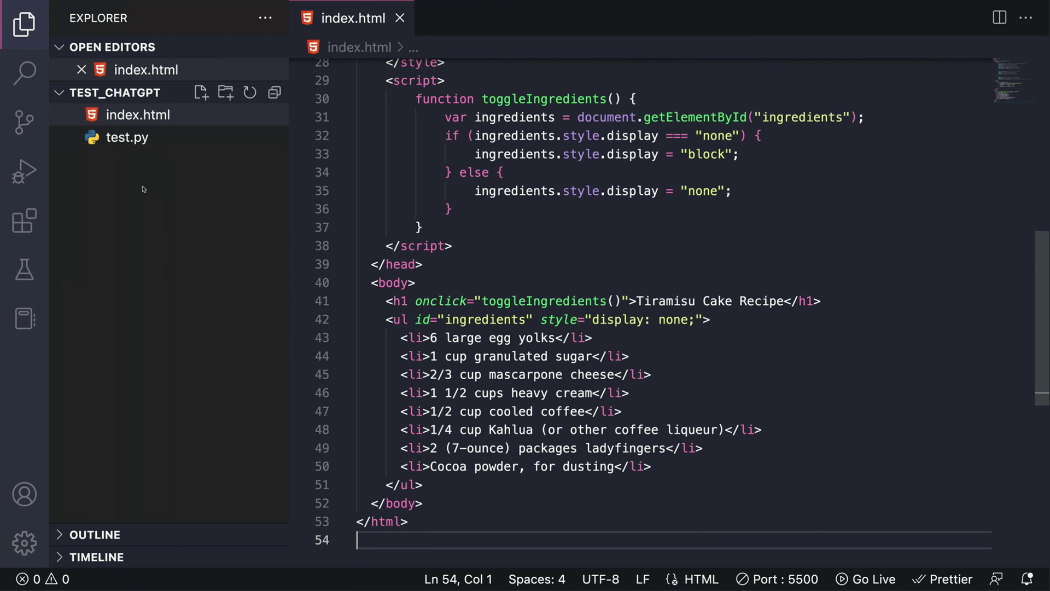
{"action": "right_click", "coordinate": [123, 156]}
{"action": "left_click", "coordinate": [145, 163]}
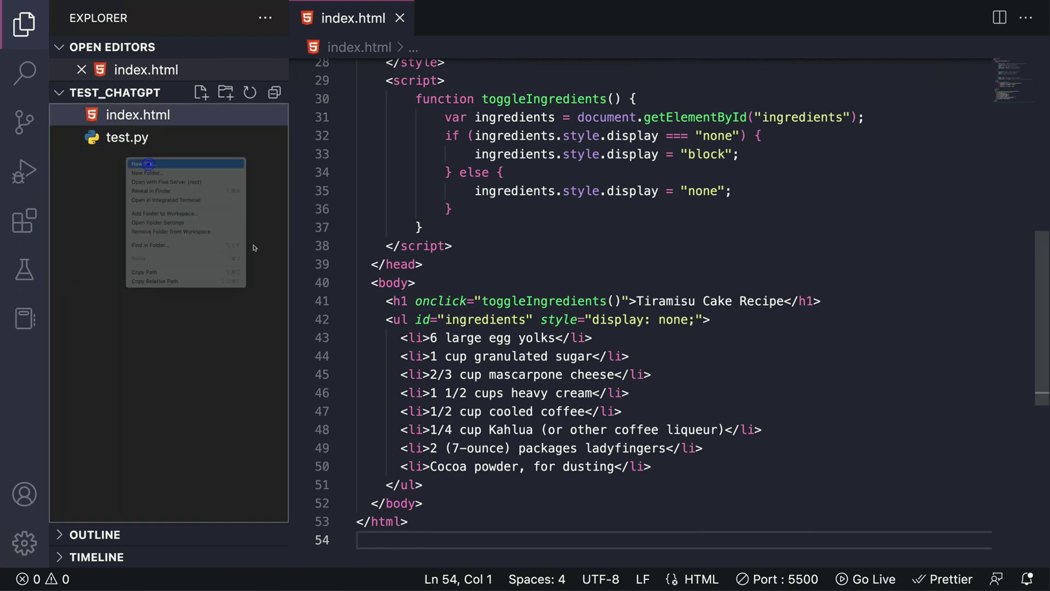
{"action": "type", "text": "rock_"}
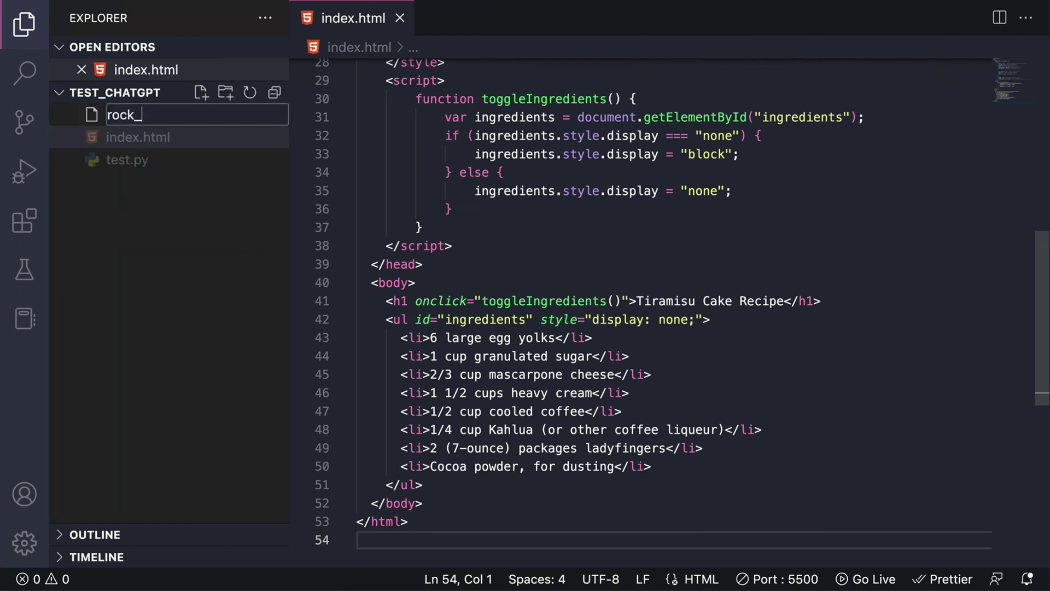
{"action": "type", "text": "paper_sc.py"}
{"action": "key", "text": "Return"}
{"action": "key", "text": "super+v"}
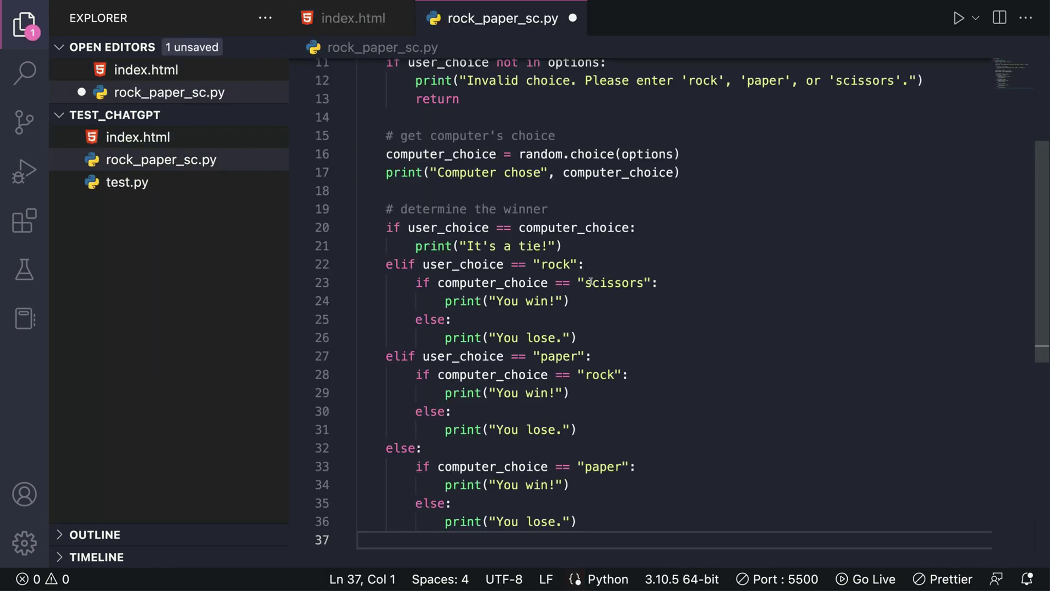
Add a rock_paper_scissors() call below the function at the end of rock_paper_sc.py and save the file
{"action": "scroll", "coordinate": [382, 274], "scroll_direction": "up", "scroll_amount": 10}
{"action": "key", "text": "super+b"}
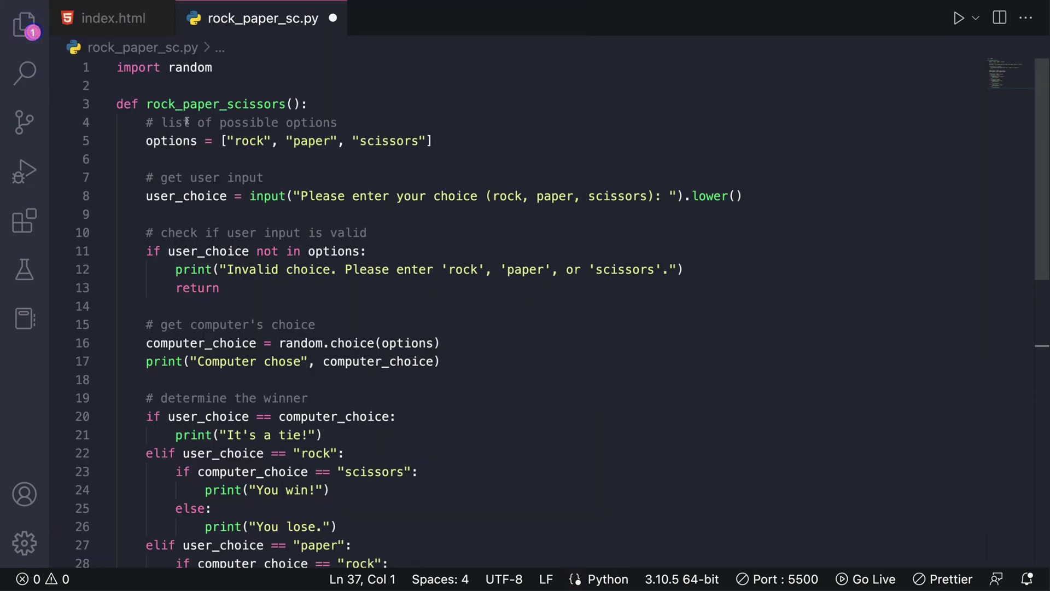
{"action": "left_click_drag", "start_coordinate": [300, 105], "coordinate": [146, 104]}
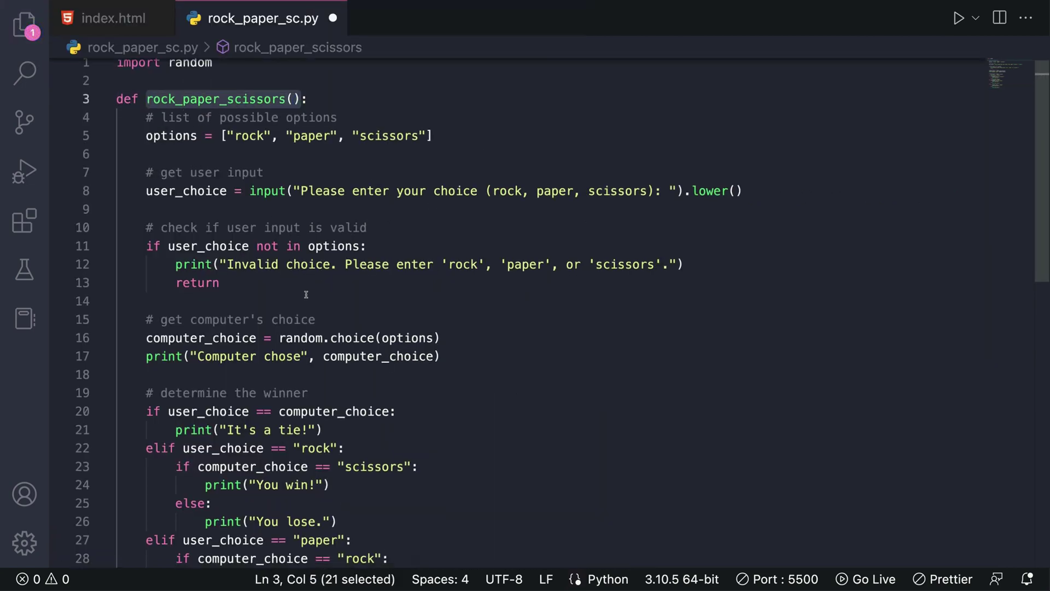
{"action": "scroll", "coordinate": [232, 354], "scroll_direction": "down", "scroll_amount": 10}
{"action": "scroll", "coordinate": [231, 354], "scroll_direction": "up", "scroll_amount": 5}
{"action": "scroll", "coordinate": [227, 361], "scroll_direction": "down", "scroll_amount": 3}
{"action": "left_click", "coordinate": [227, 368]}
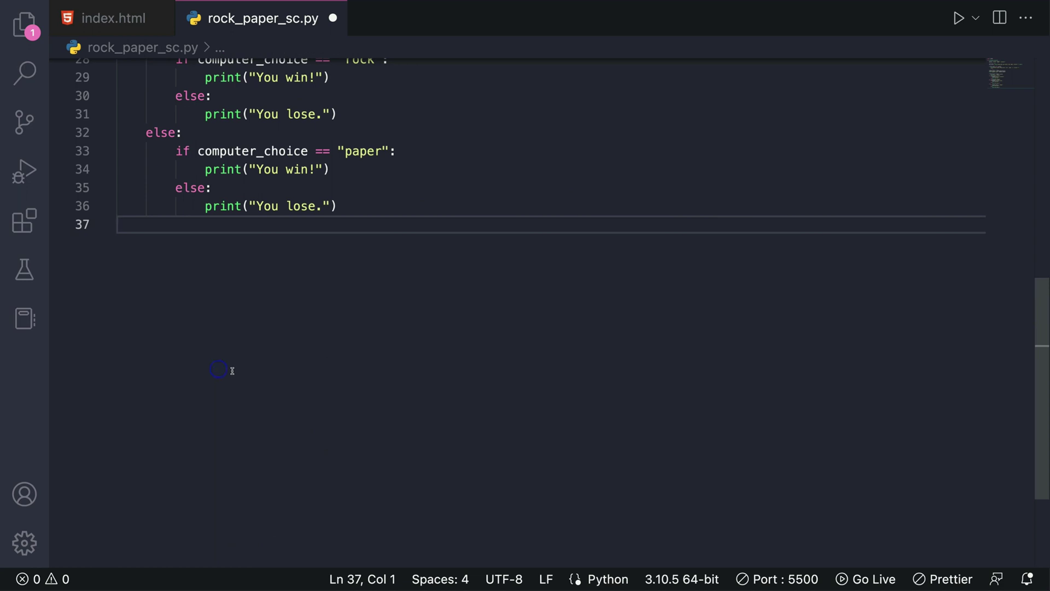
{"action": "key", "text": "Return"}
{"action": "key", "text": "Return"}
{"action": "key", "text": "ctrl+v"}
{"action": "key", "text": "ctrl+s"}
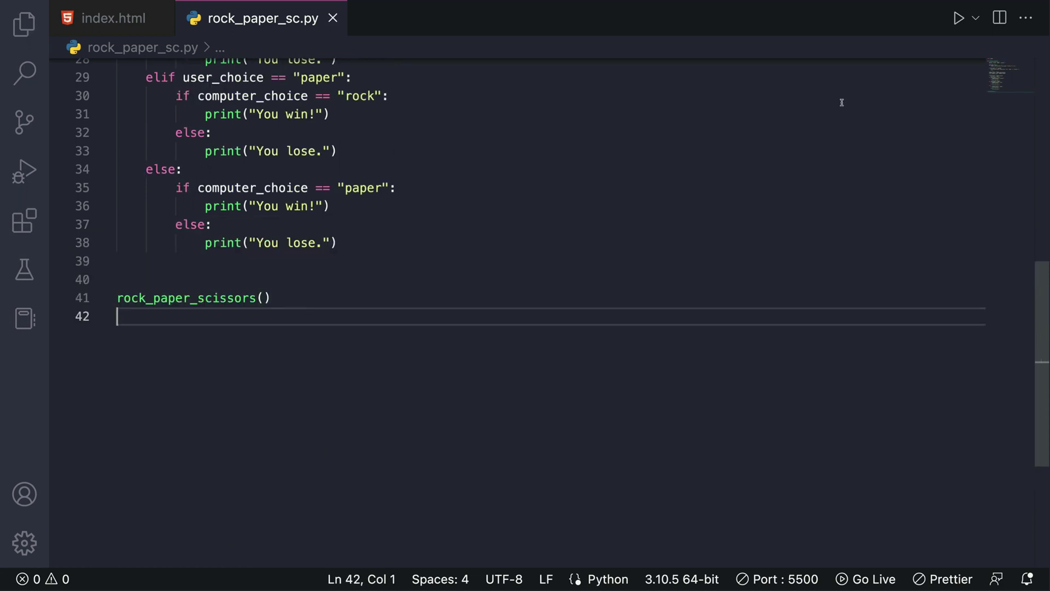
Run rock_paper_sc.py in a fresh terminal, play one round with rock and check the computer's choice
{"action": "left_click", "coordinate": [959, 17]}
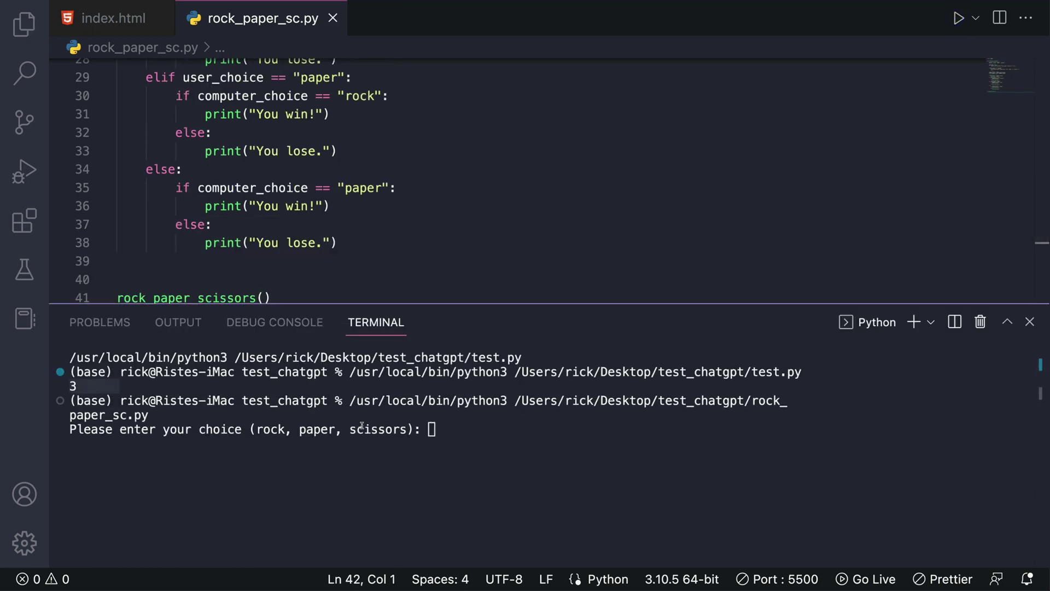
{"action": "left_click", "coordinate": [980, 321]}
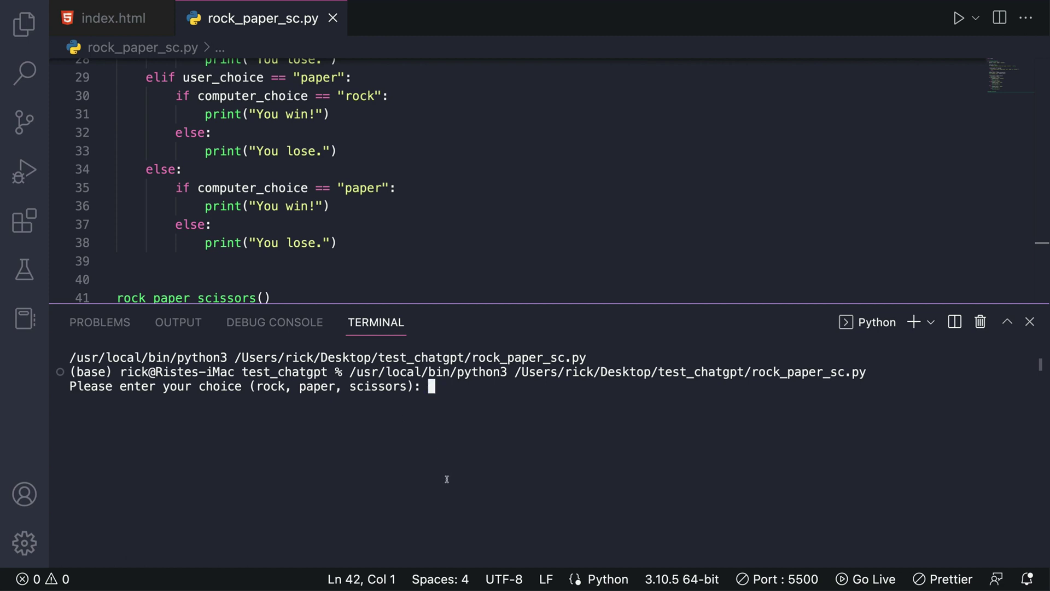
{"action": "type", "text": "rock"}
{"action": "key", "text": "Return"}
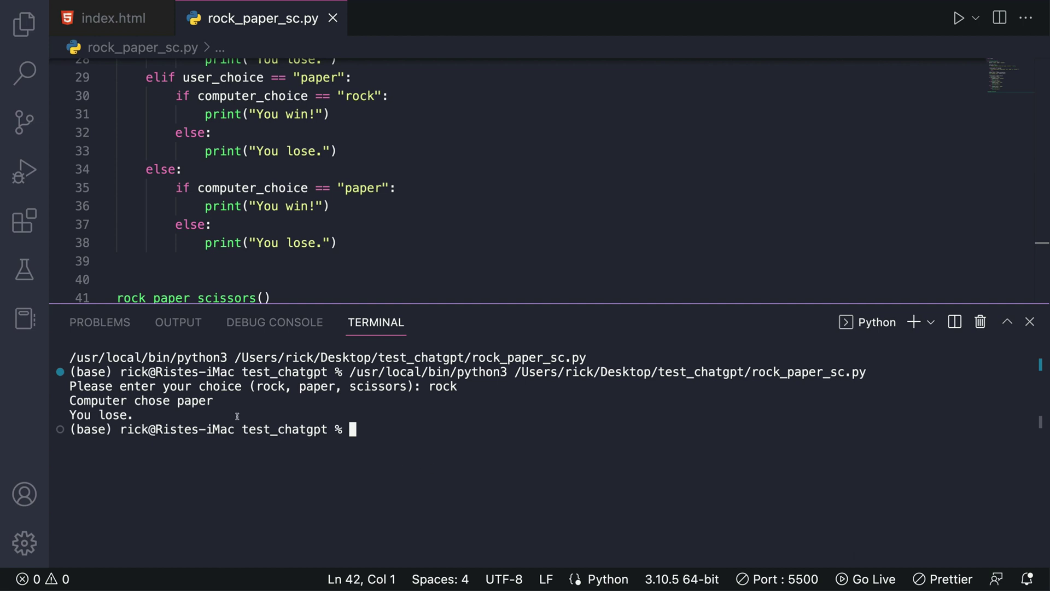
{"action": "triple_click", "coordinate": [220, 402]}
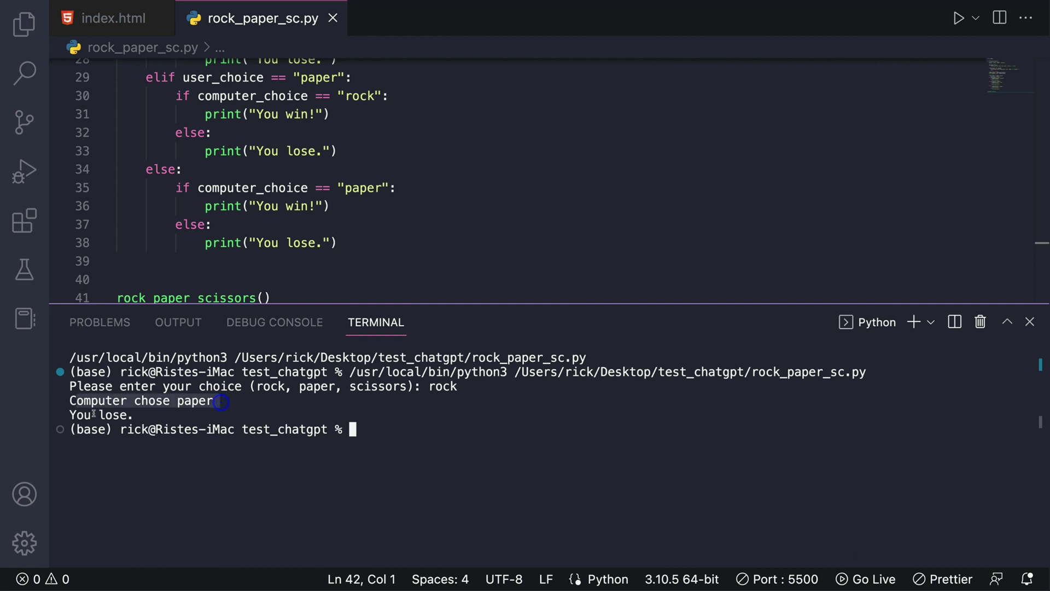
{"action": "left_click", "coordinate": [389, 437]}
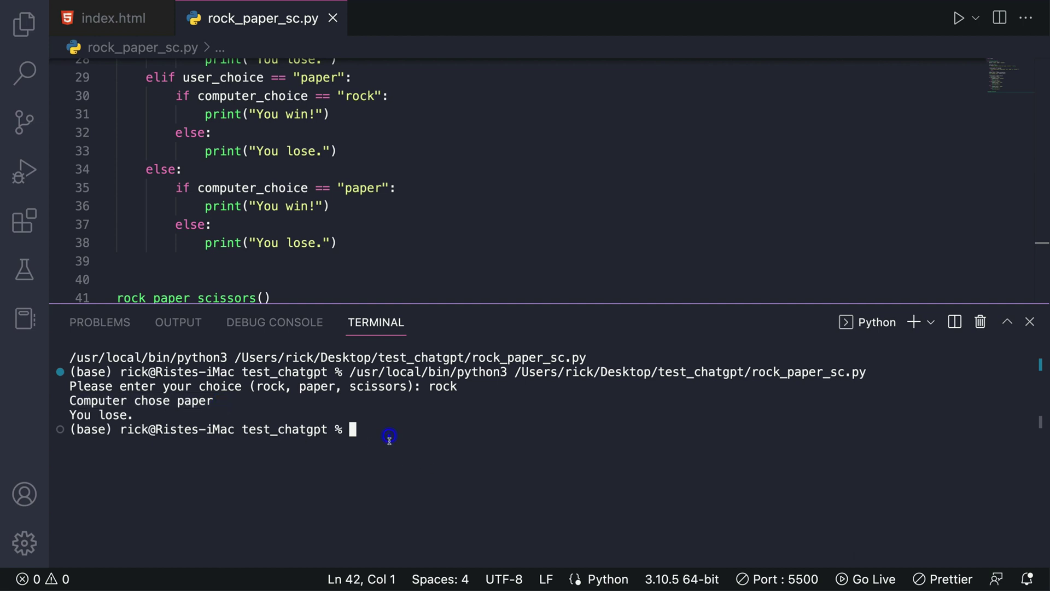
Run rock_paper_sc.py again, play a round with paper, and start the script once more for another round
{"action": "left_click", "coordinate": [959, 18]}
{"action": "type", "text": "paper"}
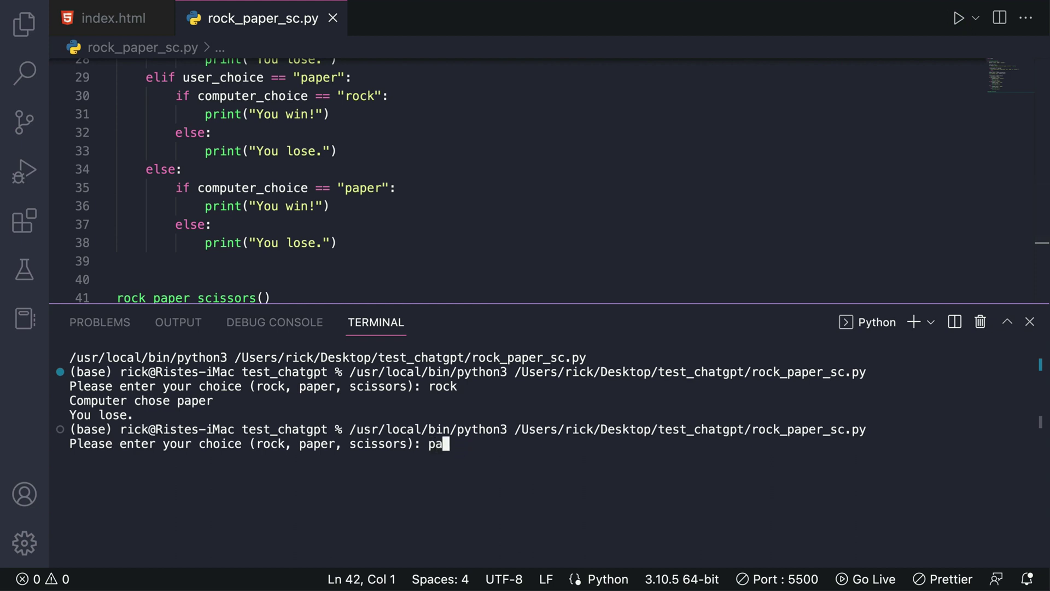
{"action": "key", "text": "Return"}
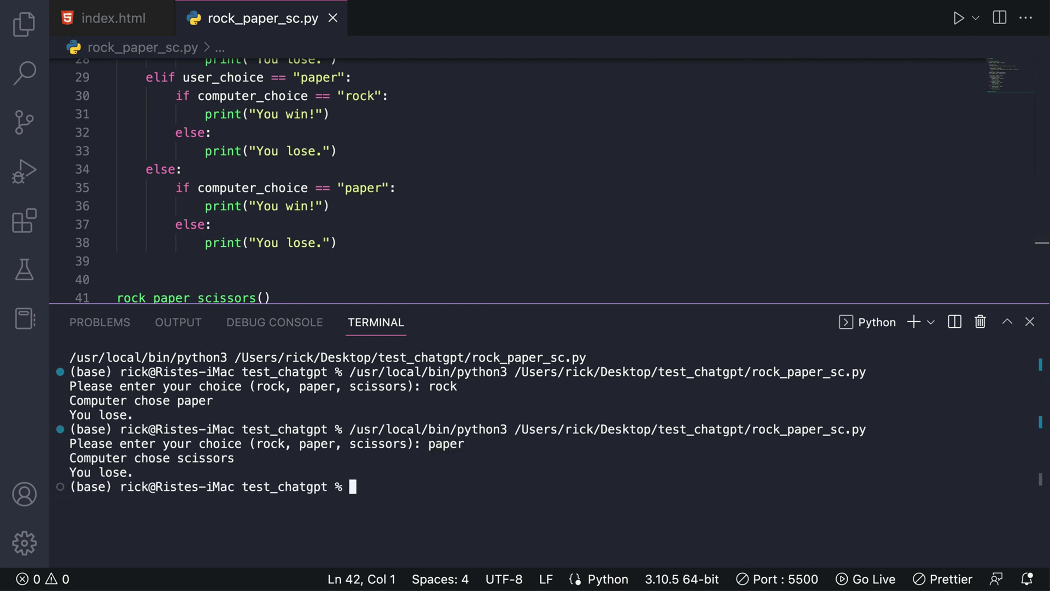
{"action": "double_click", "coordinate": [214, 458]}
{"action": "left_click", "coordinate": [958, 18]}
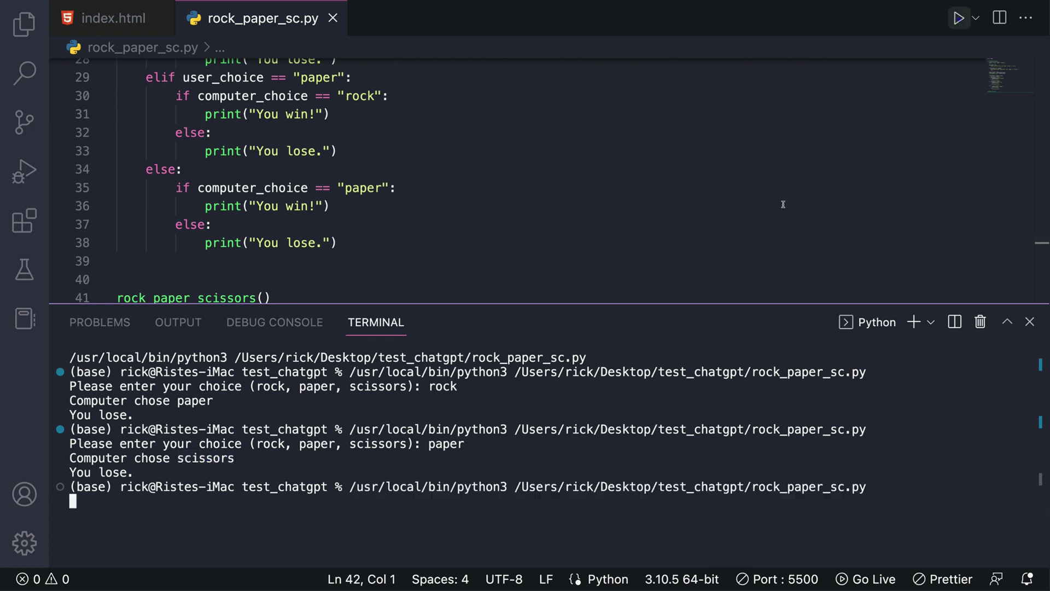
{"action": "key", "text": "super+v"}
{"action": "key", "text": "Return"}
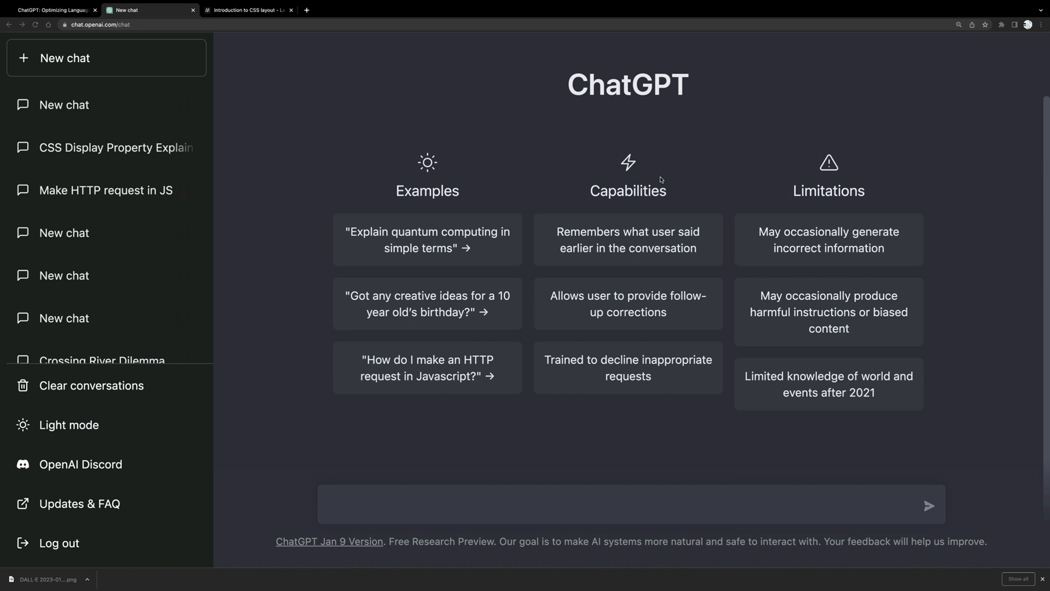
Switch to ChatGPT and send the prompt "Generate copyright policy for a tax agency in Melbourne/Australia that can be used on webpage"
{"action": "left_click", "coordinate": [606, 500]}
{"action": "type", "text": "Generate c"}
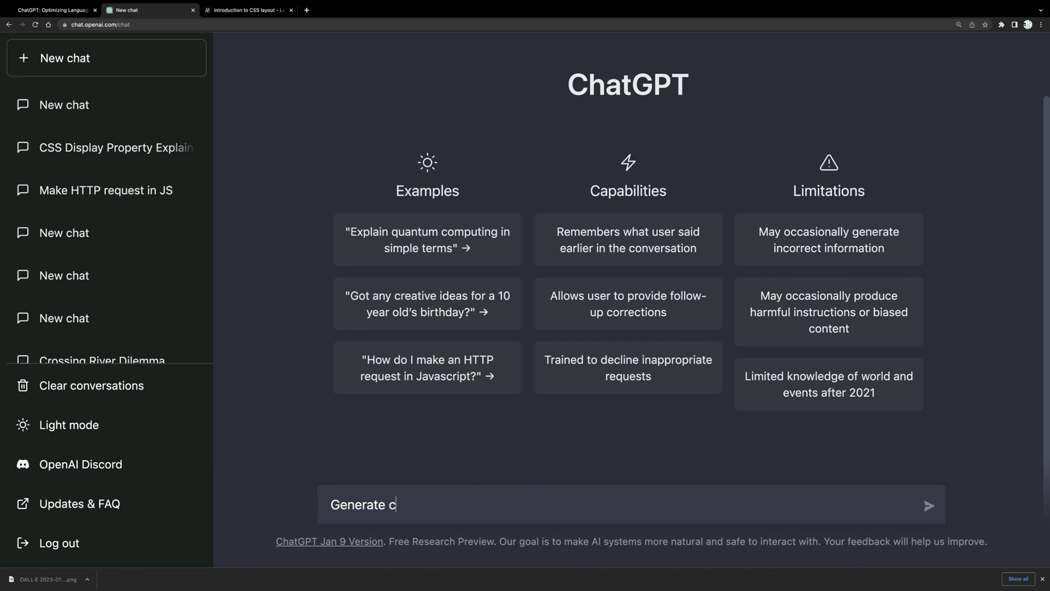
{"action": "type", "text": "opyright policy for a taxt a"}
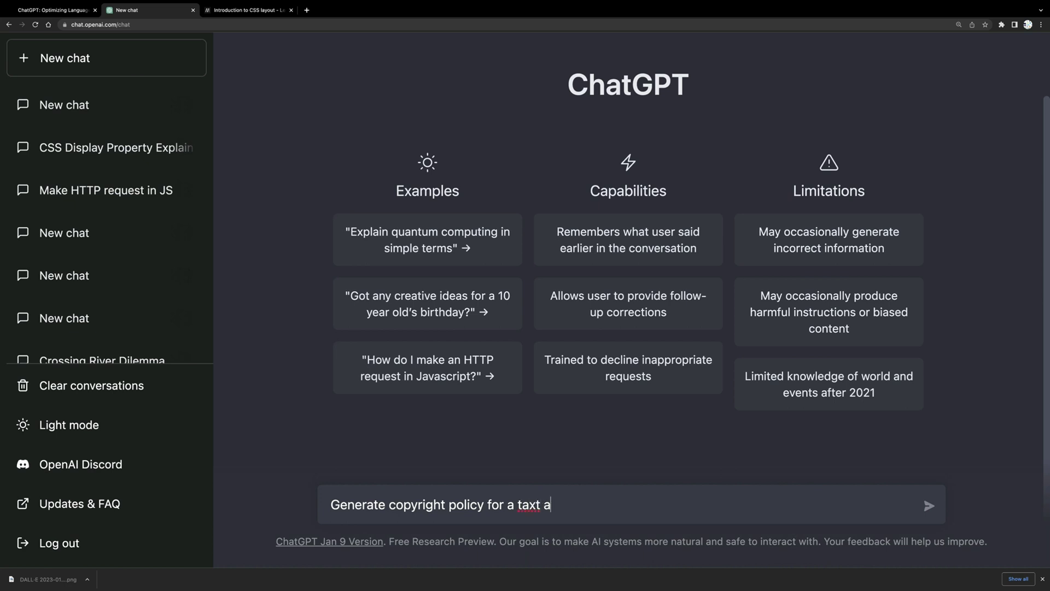
{"action": "type", "text": "x an"}
{"action": "type", "text": "ency"}
{"action": "type", "text": " in Melb"}
{"action": "type", "text": "or"}
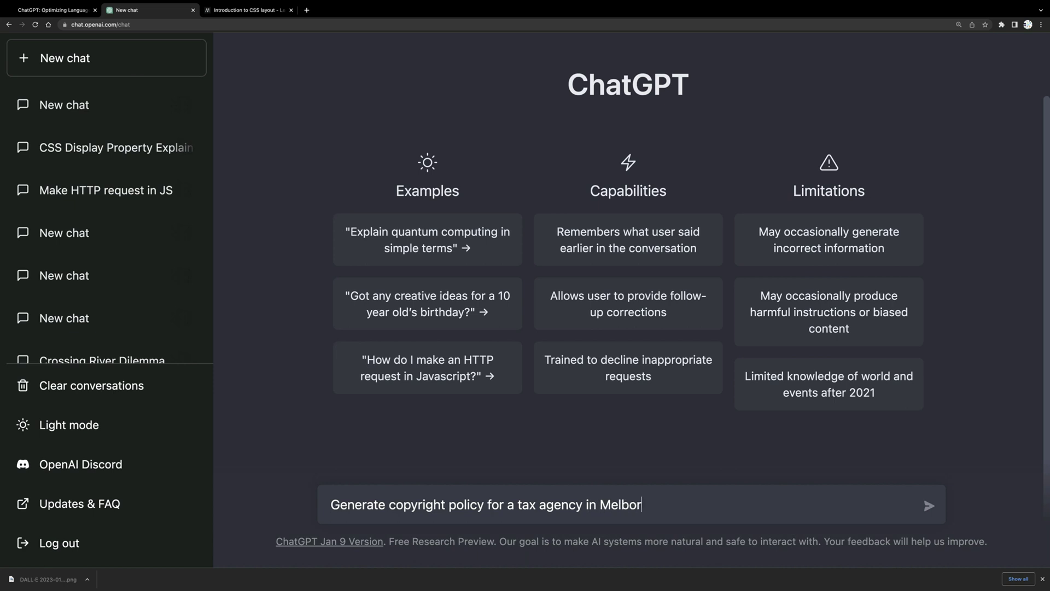
{"action": "type", "text": "une/Au"}
{"action": "key", "text": "BackSpace"}
{"action": "key", "text": "BackSpace"}
{"action": "key", "text": "BackSpace"}
{"action": "key", "text": "BackSpace"}
{"action": "key", "text": "BackSpace"}
{"action": "key", "text": "BackSpace"}
{"action": "type", "text": "urne/Australia "}
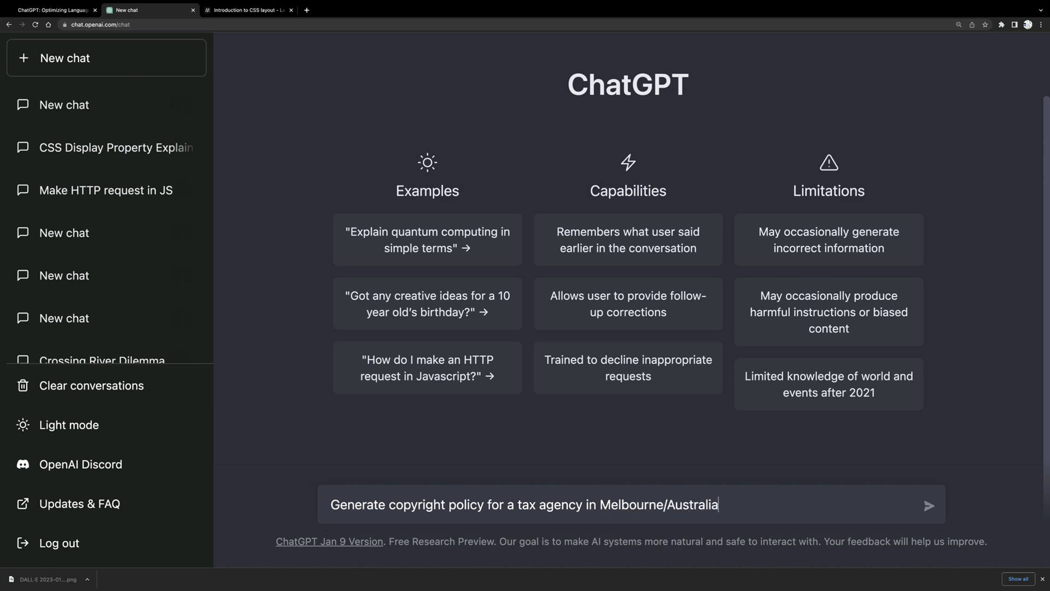
{"action": "type", "text": "that can be used omn"}
{"action": "key", "text": "BackSpace"}
{"action": "key", "text": "BackSpace"}
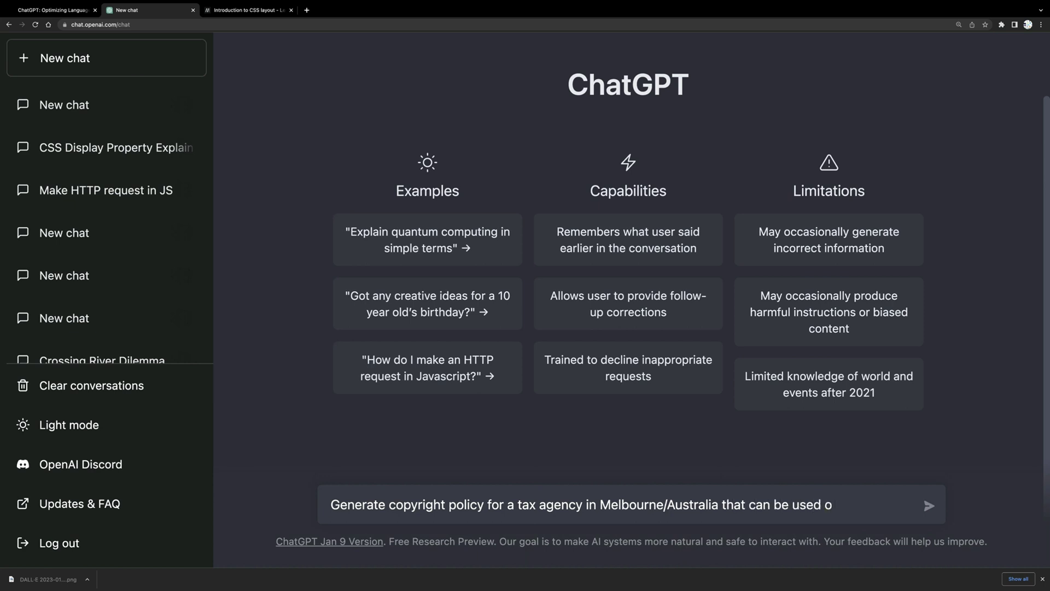
{"action": "type", "text": "n webpage"}
{"action": "key", "text": "Return"}
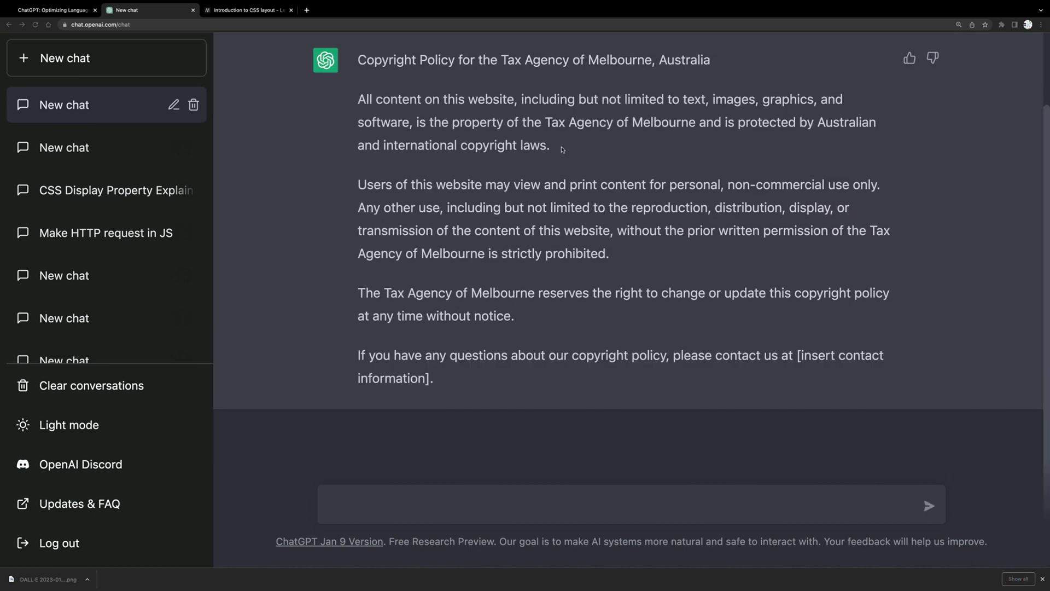
Review the generated copyright policy, examining its title, the agency name and the body text from the first paragraph to the contact line
{"action": "scroll", "coordinate": [575, 168], "scroll_direction": "up", "scroll_amount": 1}
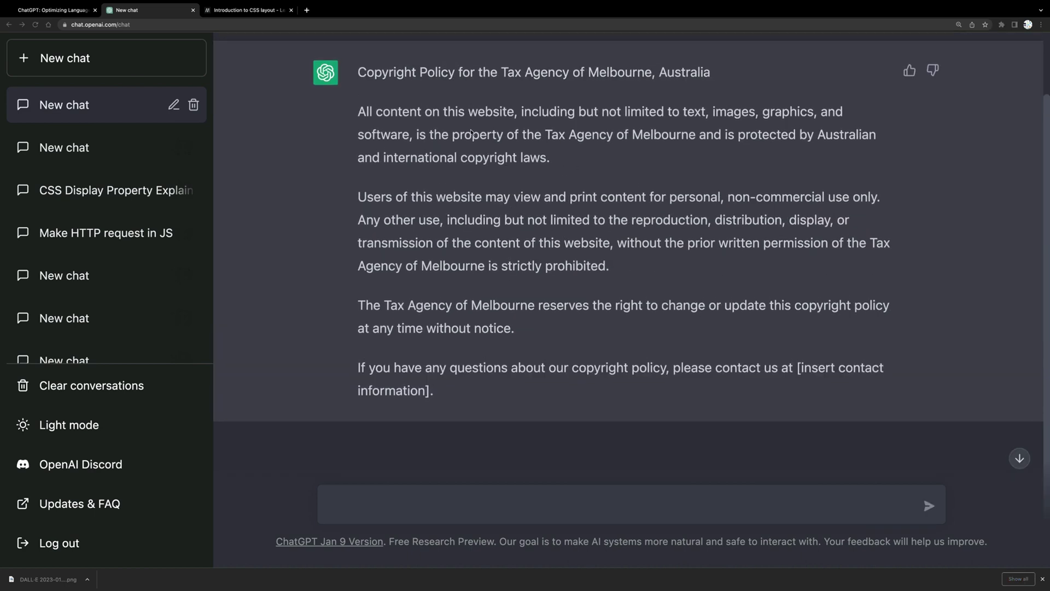
{"action": "double_click", "coordinate": [508, 72]}
{"action": "left_click", "coordinate": [655, 135]}
{"action": "left_click_drag", "start_coordinate": [430, 416], "coordinate": [364, 135]}
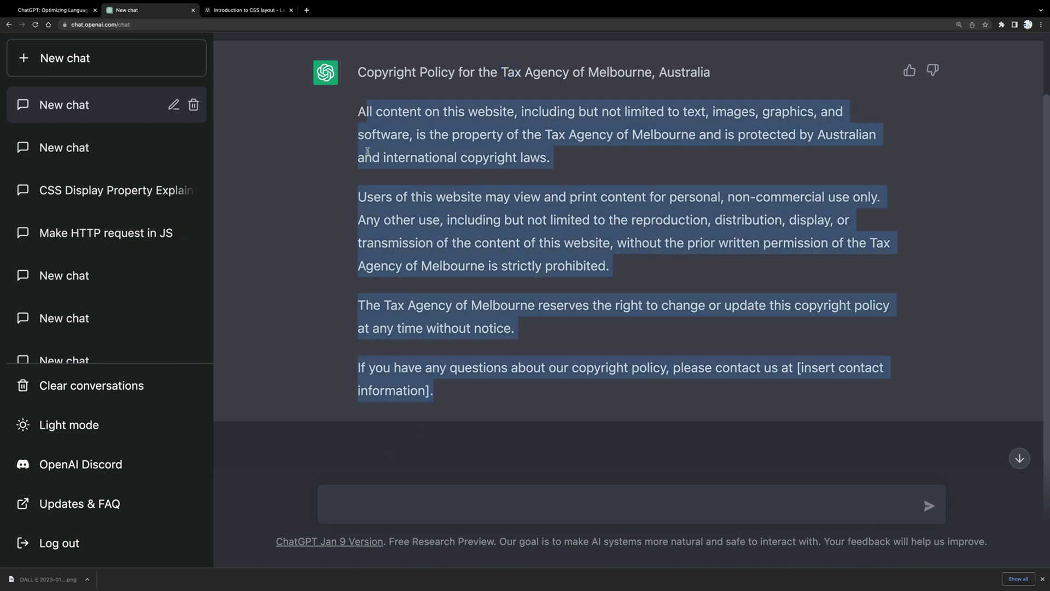
{"action": "left_click", "coordinate": [408, 227]}
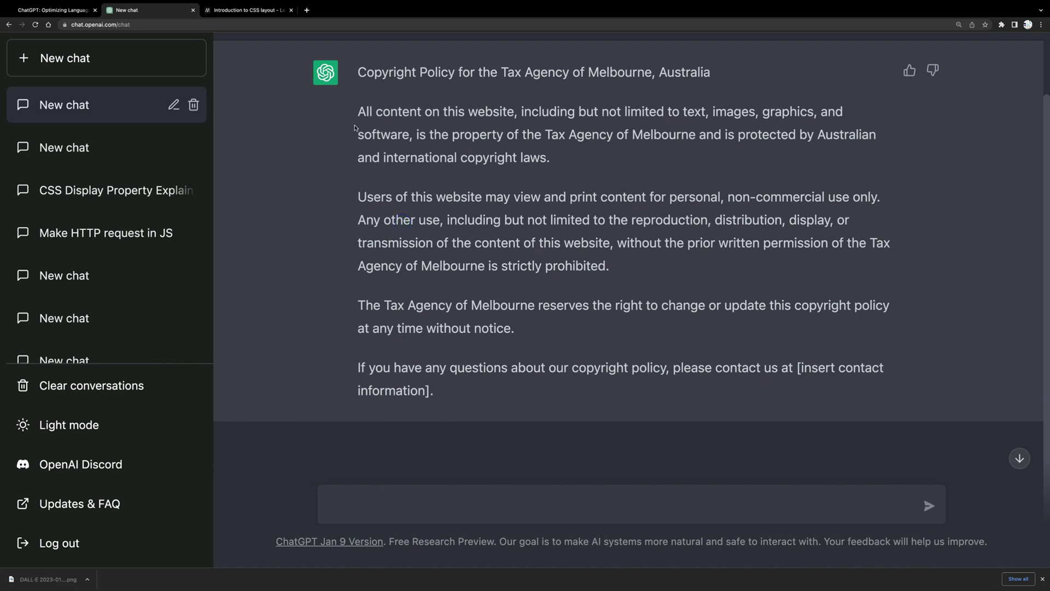
{"action": "left_click_drag", "start_coordinate": [356, 113], "coordinate": [474, 406]}
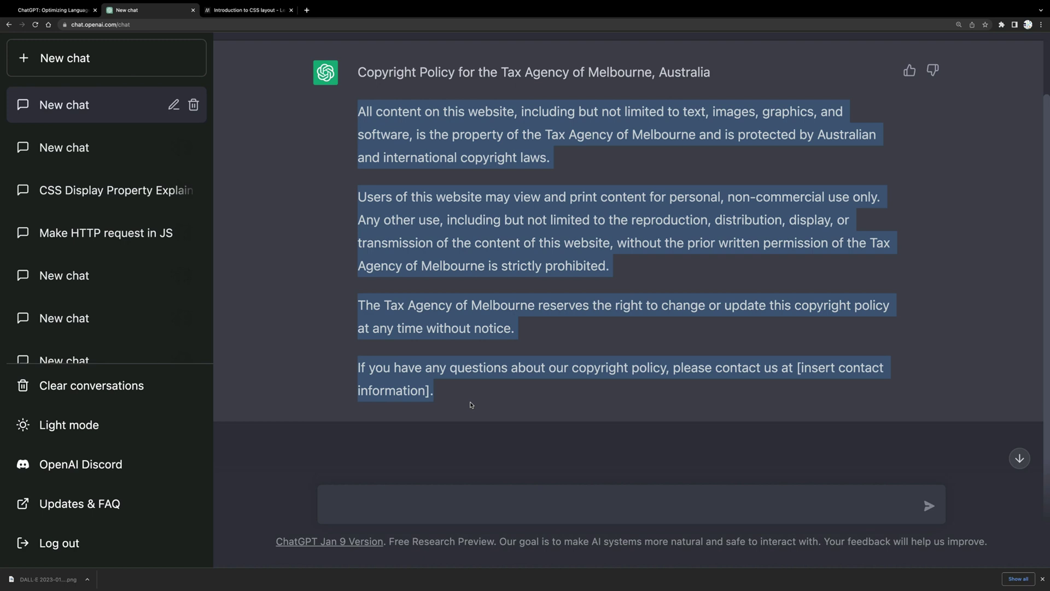
{"action": "left_click", "coordinate": [419, 304]}
{"action": "left_click_drag", "start_coordinate": [504, 328], "coordinate": [345, 127]}
{"action": "left_click", "coordinate": [410, 184]}
{"action": "left_click_drag", "start_coordinate": [453, 400], "coordinate": [361, 106]}
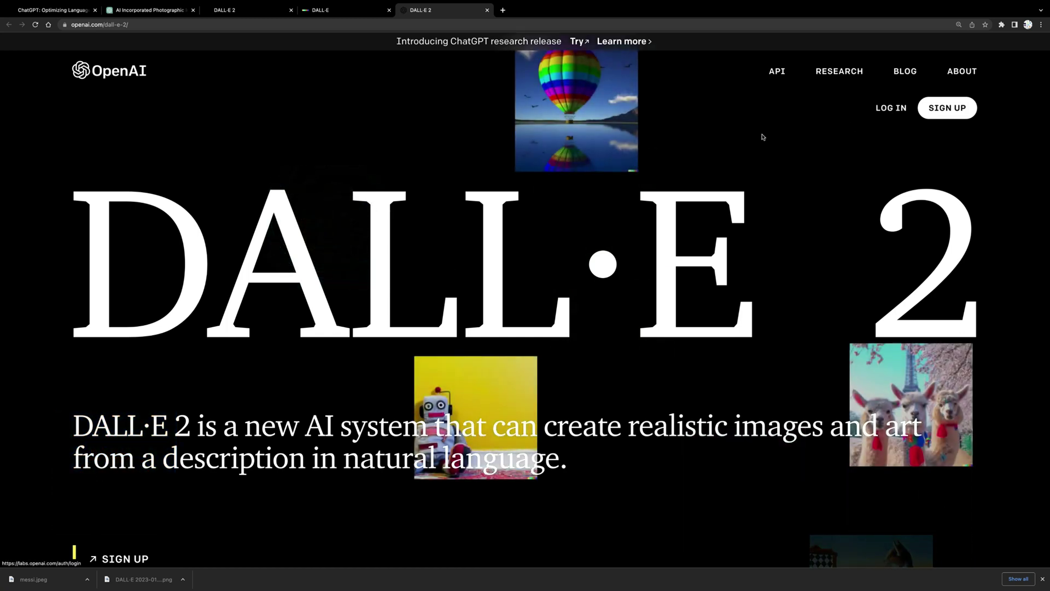
Log in from the DALL·E 2 site and look over the image generator's start page
{"action": "left_click", "coordinate": [896, 108]}
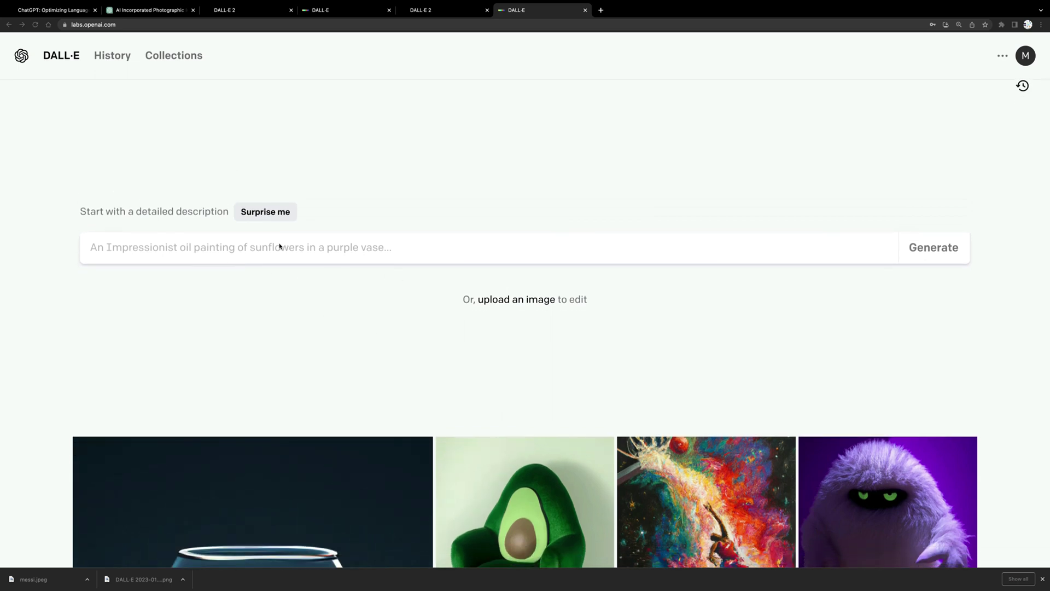
{"action": "scroll", "coordinate": [384, 260], "scroll_direction": "down", "scroll_amount": 2}
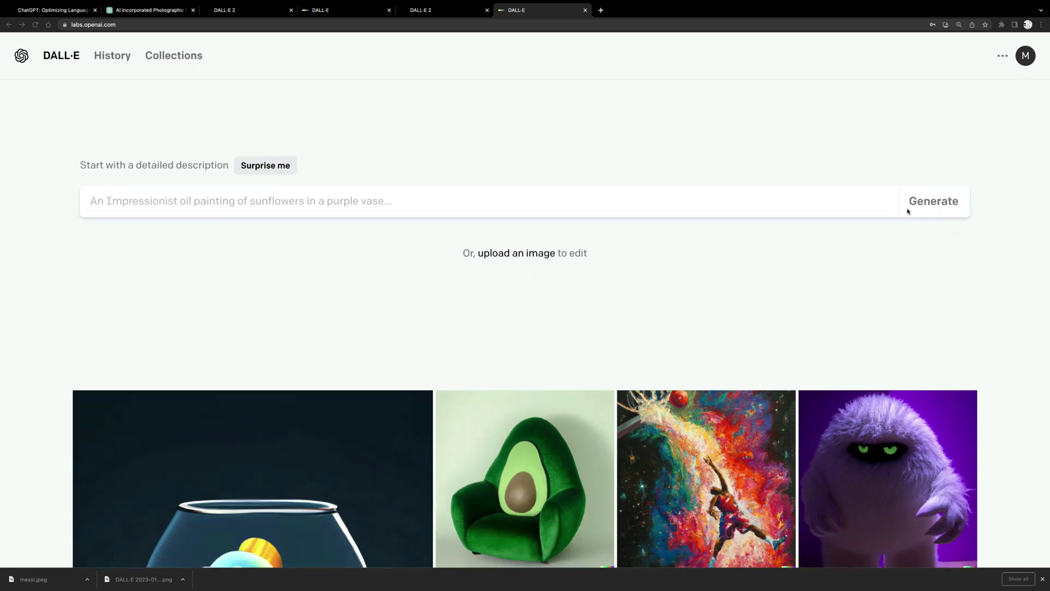
{"action": "scroll", "coordinate": [509, 361], "scroll_direction": "up", "scroll_amount": 3}
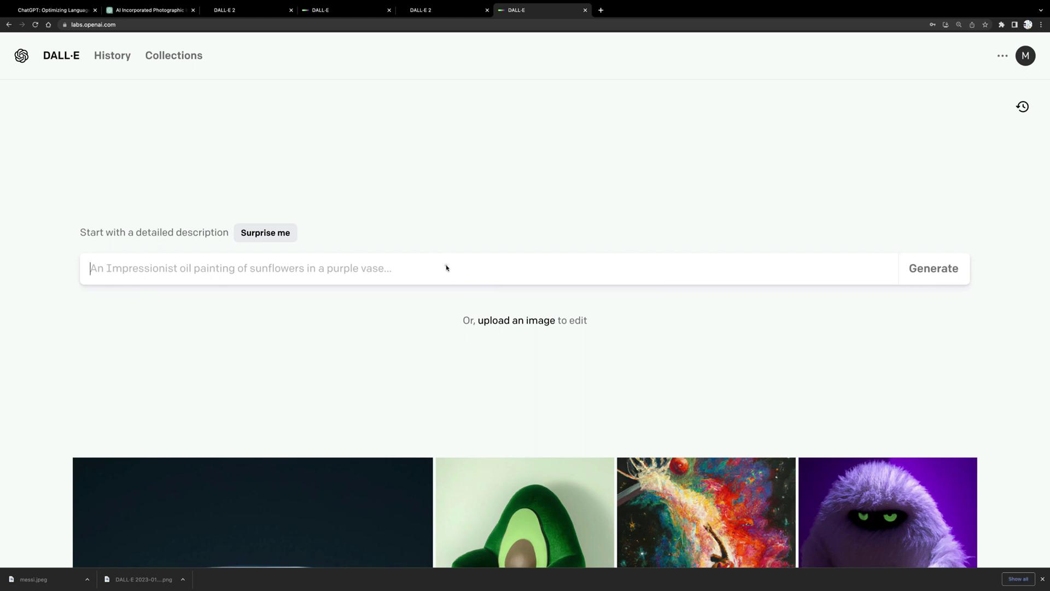
Generate images from the description "cute panda flying into purple sky" and look through the recent generations meanwhile
{"action": "left_click", "coordinate": [419, 266]}
{"action": "type", "text": "cute panda"}
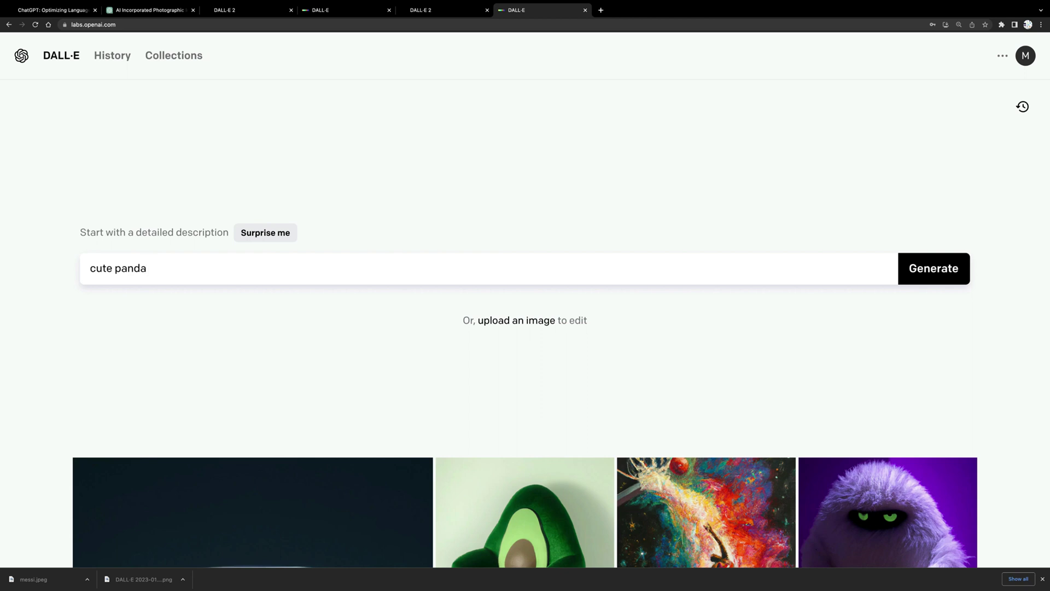
{"action": "type", "text": " flying into purple sky"}
{"action": "key", "text": "Return"}
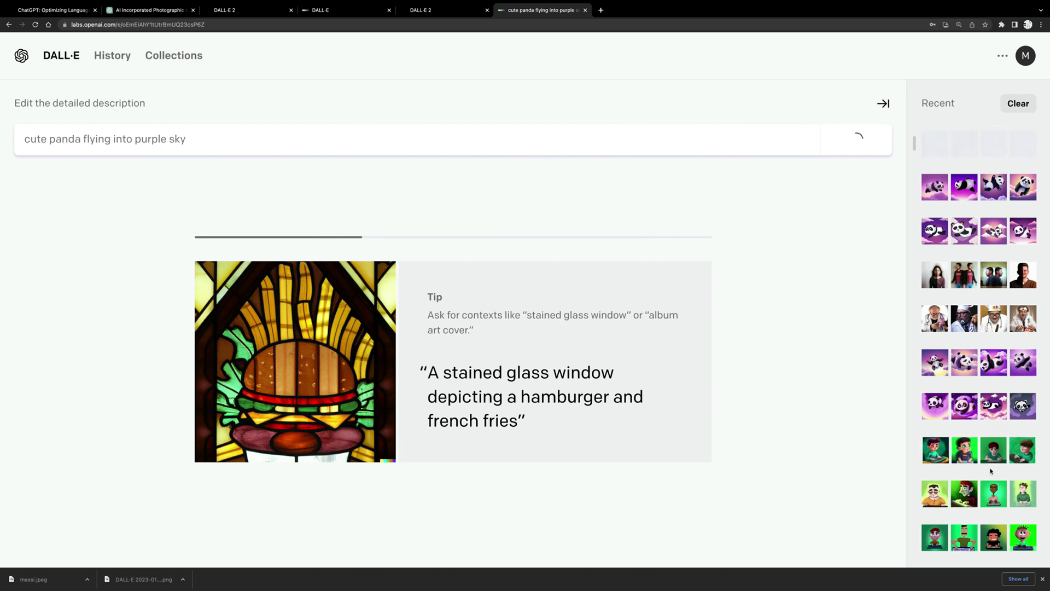
{"action": "scroll", "coordinate": [991, 470], "scroll_direction": "down", "scroll_amount": 5}
{"action": "scroll", "coordinate": [991, 470], "scroll_direction": "up", "scroll_amount": 5}
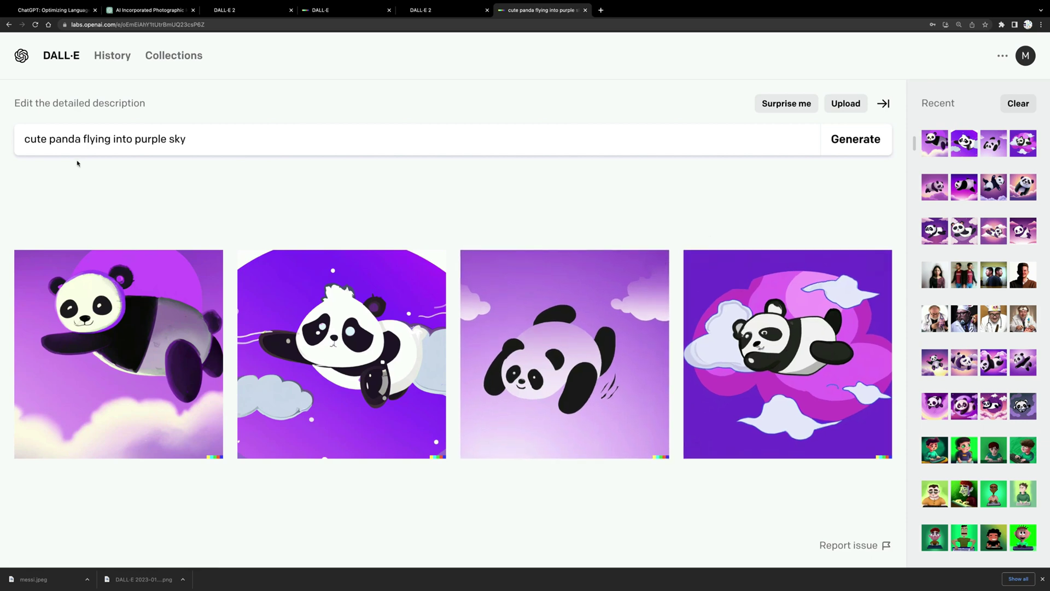
Extend the description to "cute panda flying into purple sky, realistic", correcting the misspelled word, and generate new images
{"action": "left_click", "coordinate": [205, 143]}
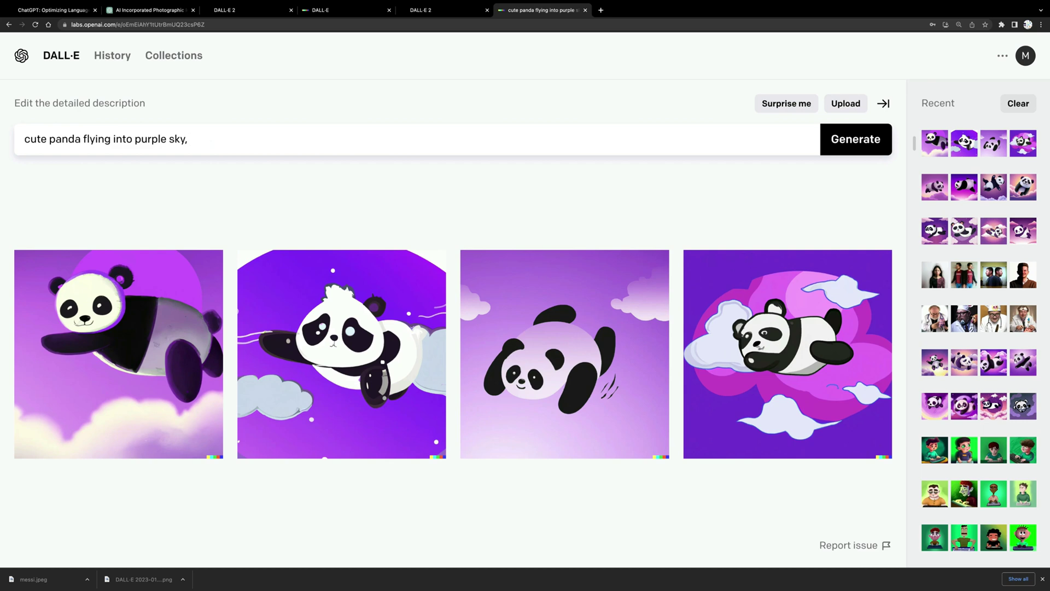
{"action": "type", "text": ", realosticc"}
{"action": "key", "text": "BackSpace"}
{"action": "key", "text": "BackSpace"}
{"action": "type", "text": "c"}
{"action": "double_click", "coordinate": [207, 140]}
{"action": "right_click", "coordinate": [206, 142]}
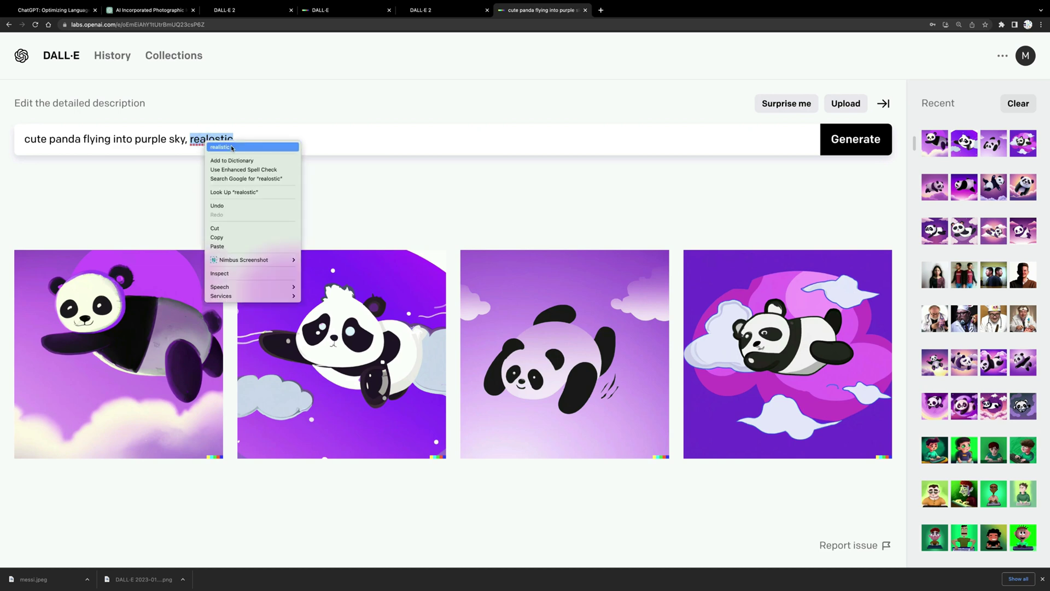
{"action": "left_click", "coordinate": [232, 147]}
{"action": "left_click", "coordinate": [832, 149]}
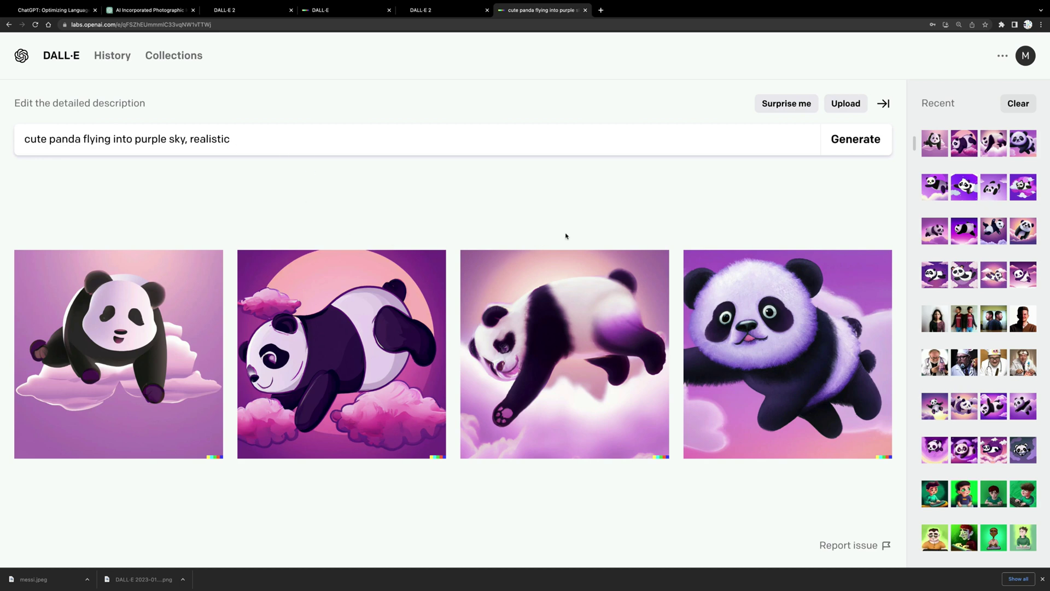
Upload messi.jpeg from the Desktop, crop it to the square at the photo's upper edge and open it for image editing
{"action": "left_click", "coordinate": [846, 103]}
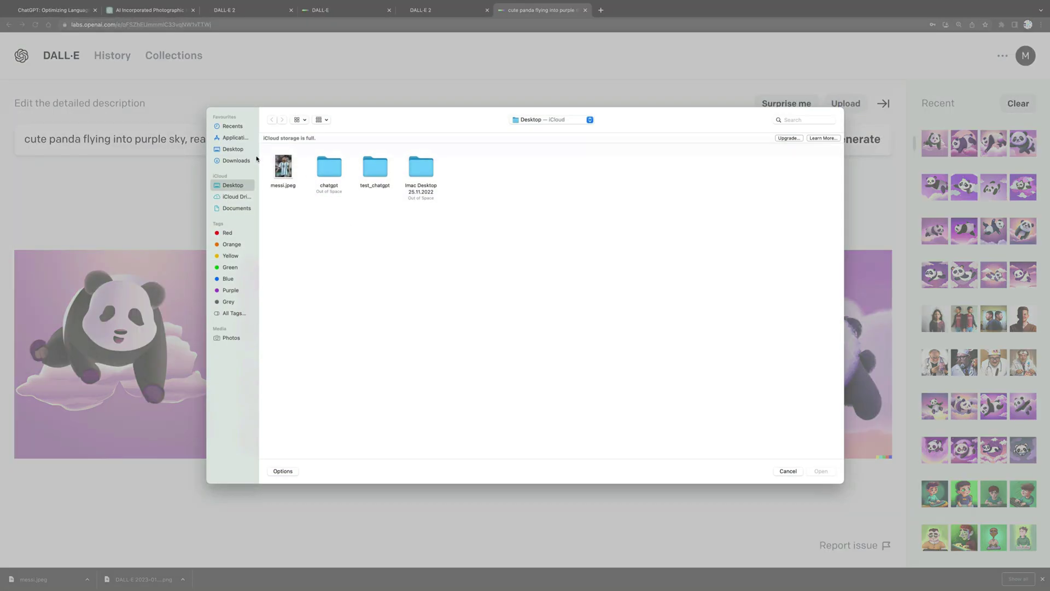
{"action": "left_click", "coordinate": [284, 166]}
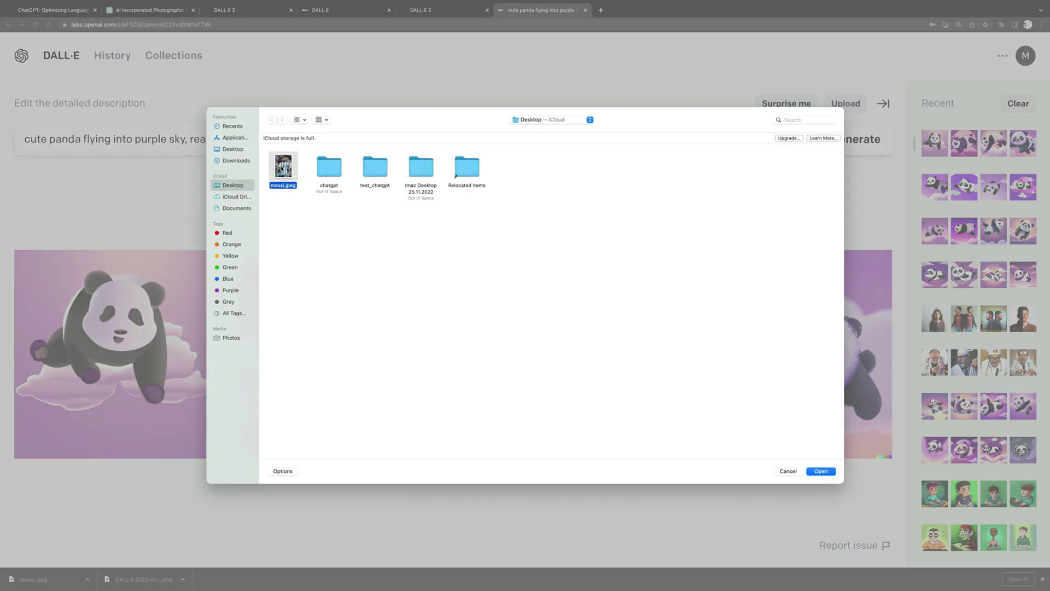
{"action": "left_click", "coordinate": [821, 471]}
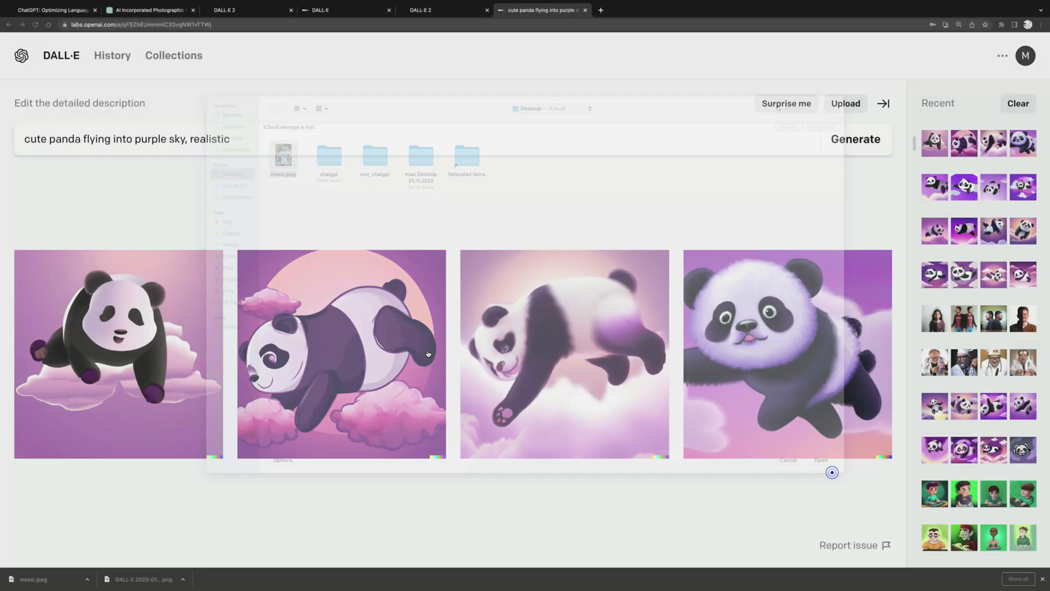
{"action": "left_click_drag", "start_coordinate": [540, 268], "coordinate": [541, 227]}
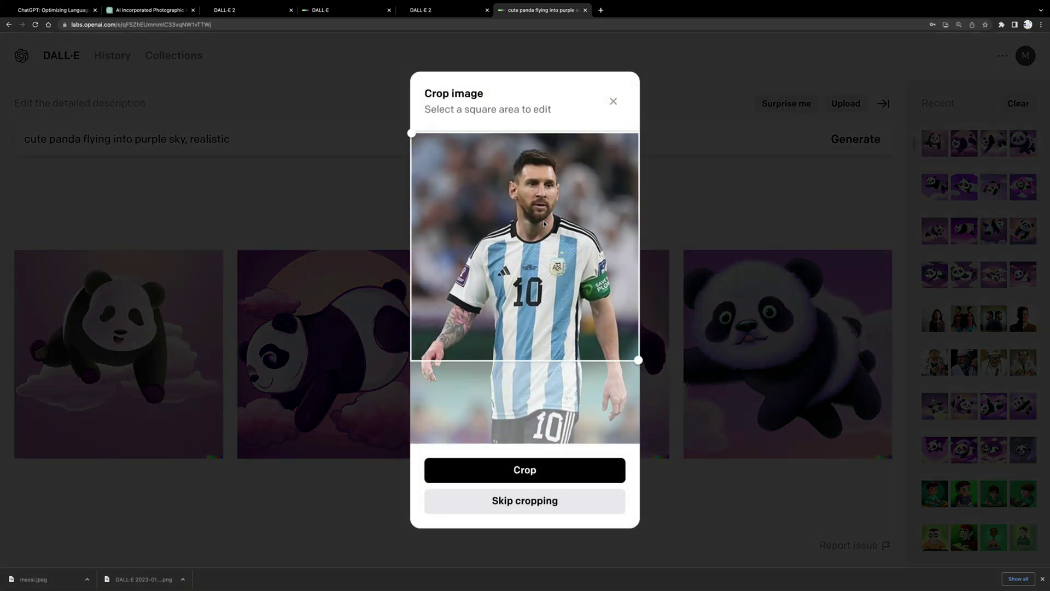
{"action": "left_click", "coordinate": [540, 480]}
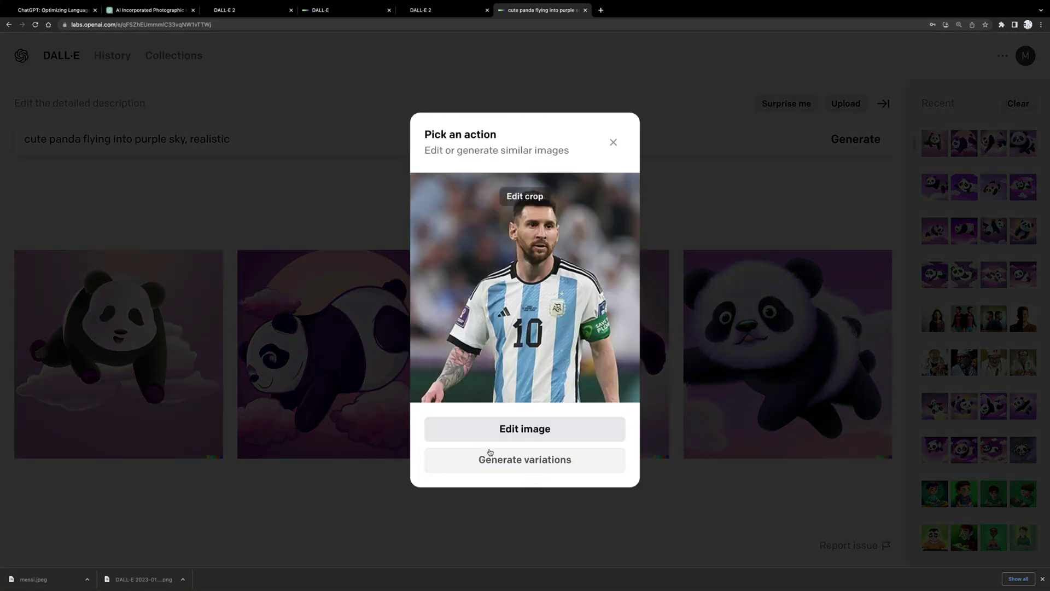
{"action": "left_click", "coordinate": [532, 430]}
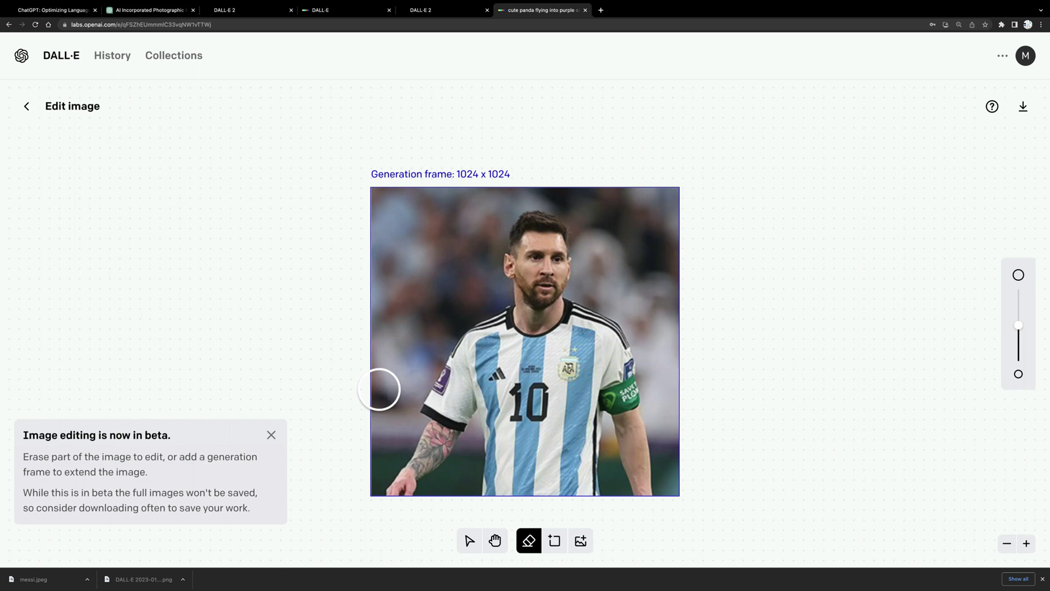
Erase the background around the player and generate edits from the description "world cup with falling golden confetti"
{"action": "mouse_move", "coordinate": [379, 390]}
{"action": "left_mouse_down"}
{"action": "mouse_move", "coordinate": [429, 352]}
{"action": "mouse_move", "coordinate": [472, 277]}
{"action": "mouse_move", "coordinate": [478, 224]}
{"action": "mouse_move", "coordinate": [505, 203]}
{"action": "mouse_move", "coordinate": [562, 192]}
{"action": "mouse_move", "coordinate": [601, 227]}
{"action": "mouse_move", "coordinate": [629, 298]}
{"action": "mouse_move", "coordinate": [659, 334]}
{"action": "mouse_move", "coordinate": [668, 231]}
{"action": "mouse_move", "coordinate": [664, 247]}
{"action": "mouse_move", "coordinate": [629, 217]}
{"action": "mouse_move", "coordinate": [629, 197]}
{"action": "mouse_move", "coordinate": [595, 228]}
{"action": "mouse_move", "coordinate": [595, 284]}
{"action": "mouse_move", "coordinate": [661, 332]}
{"action": "mouse_move", "coordinate": [662, 358]}
{"action": "mouse_move", "coordinate": [599, 210]}
{"action": "mouse_move", "coordinate": [421, 188]}
{"action": "mouse_move", "coordinate": [380, 216]}
{"action": "mouse_move", "coordinate": [376, 328]}
{"action": "mouse_move", "coordinate": [392, 288]}
{"action": "mouse_move", "coordinate": [378, 365]}
{"action": "mouse_move", "coordinate": [427, 230]}
{"action": "mouse_move", "coordinate": [425, 306]}
{"action": "mouse_move", "coordinate": [449, 224]}
{"action": "mouse_move", "coordinate": [494, 317]}
{"action": "left_mouse_up"}
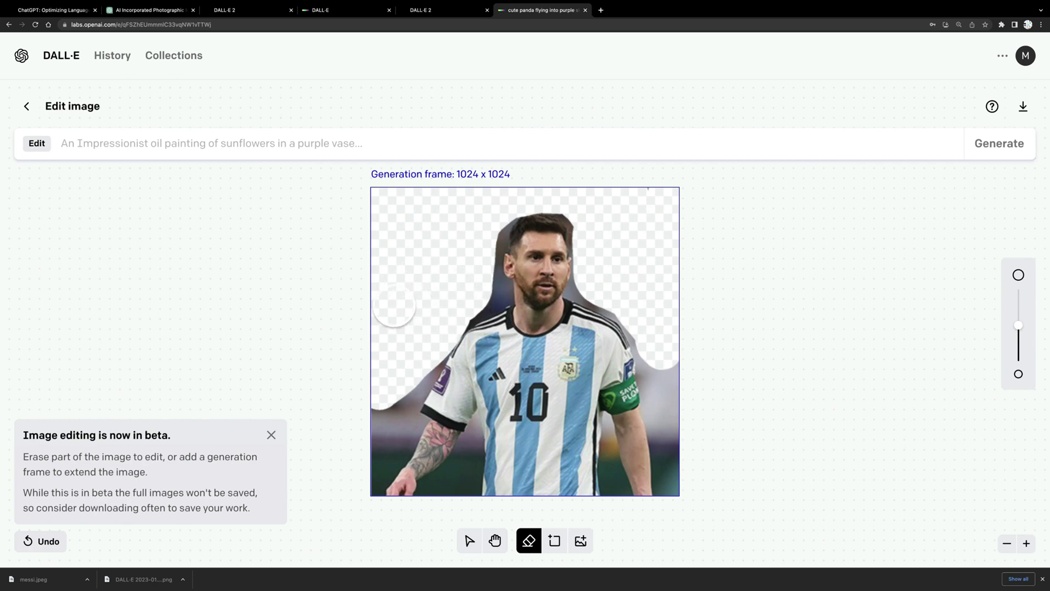
{"action": "left_click", "coordinate": [319, 153]}
{"action": "type", "text": "wor"}
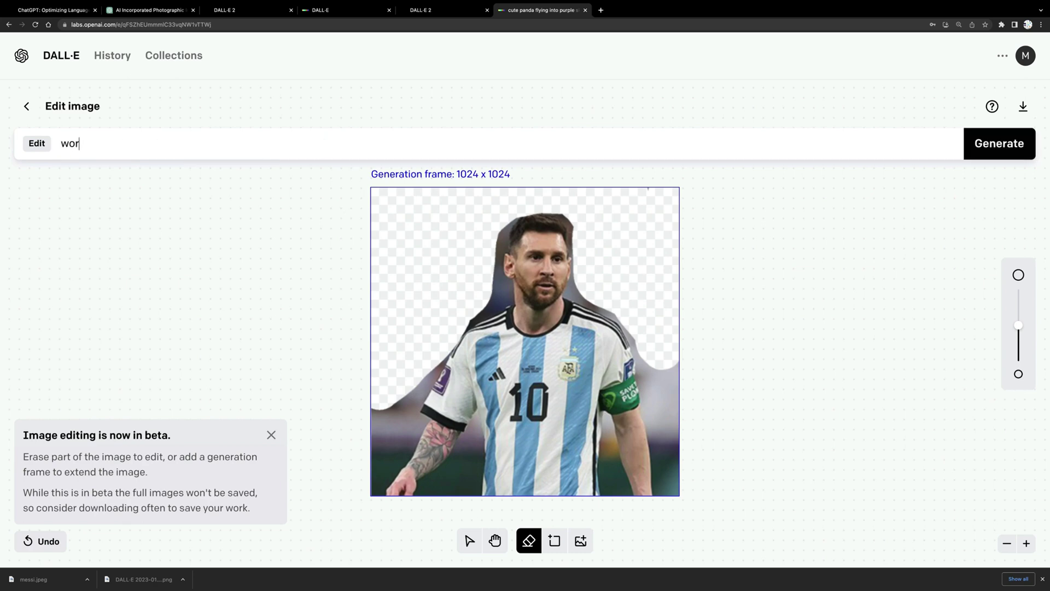
{"action": "type", "text": "ld cup with falling golden con"}
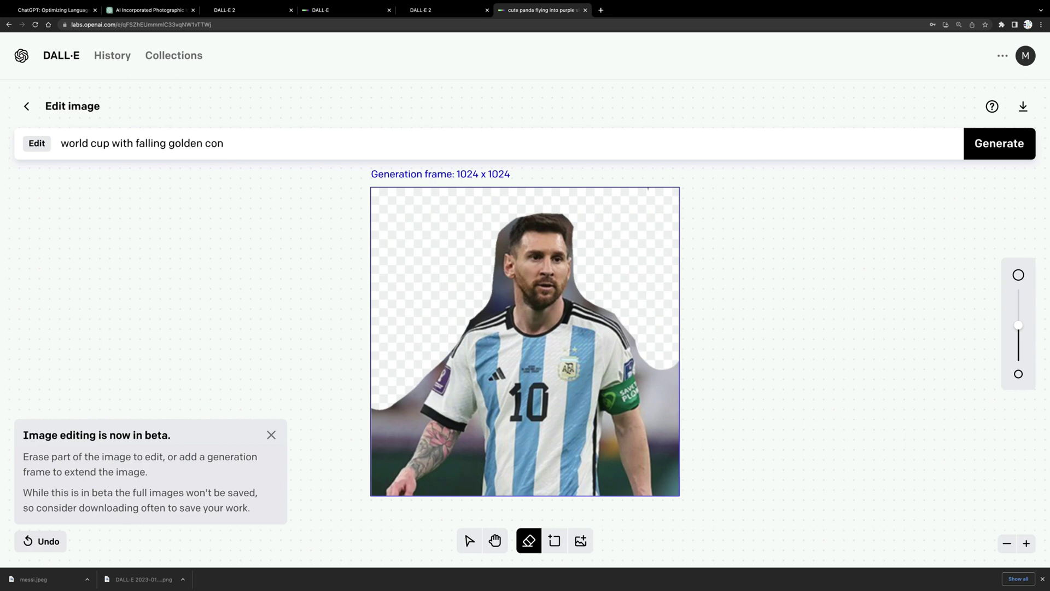
{"action": "type", "text": "fetti"}
{"action": "left_click", "coordinate": [999, 153]}
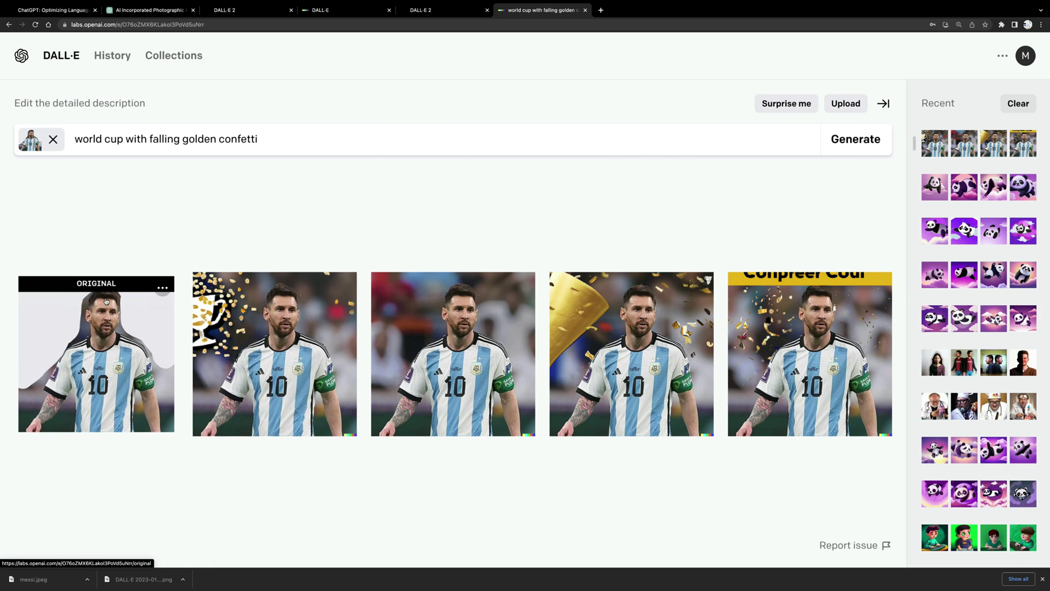
Examine the first generated confetti image at full size, return to the results and revisit the open ChatGPT and DALL·E 2 pages
{"action": "left_click", "coordinate": [260, 307]}
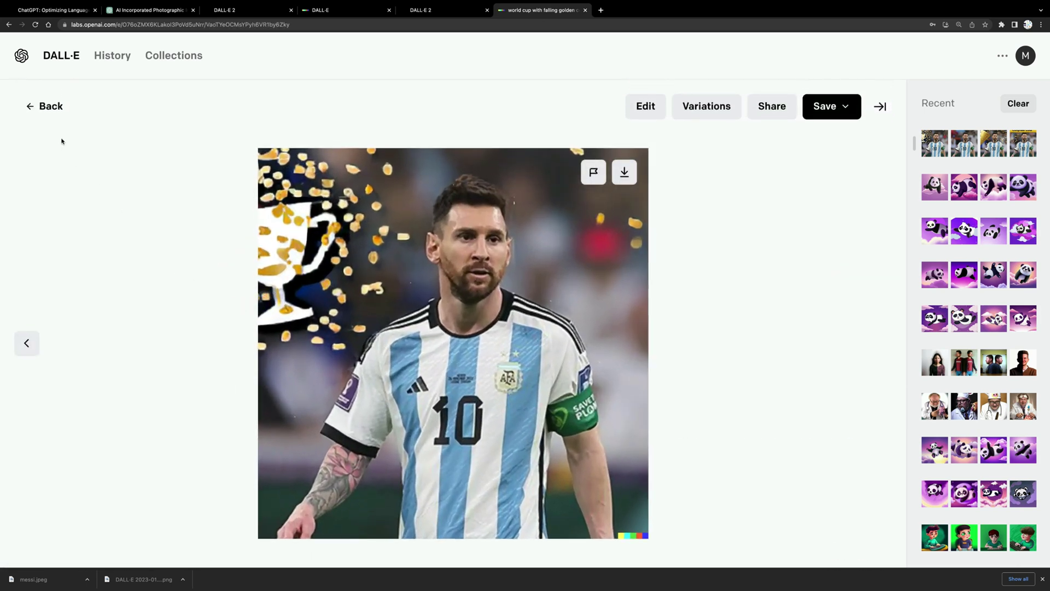
{"action": "left_click", "coordinate": [36, 109]}
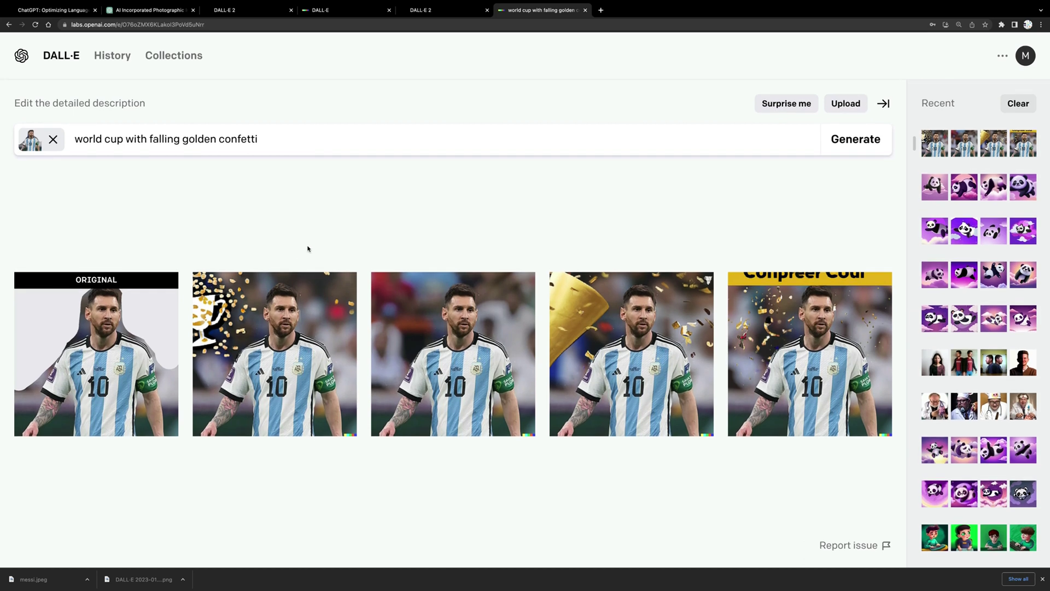
{"action": "left_click", "coordinate": [135, 10]}
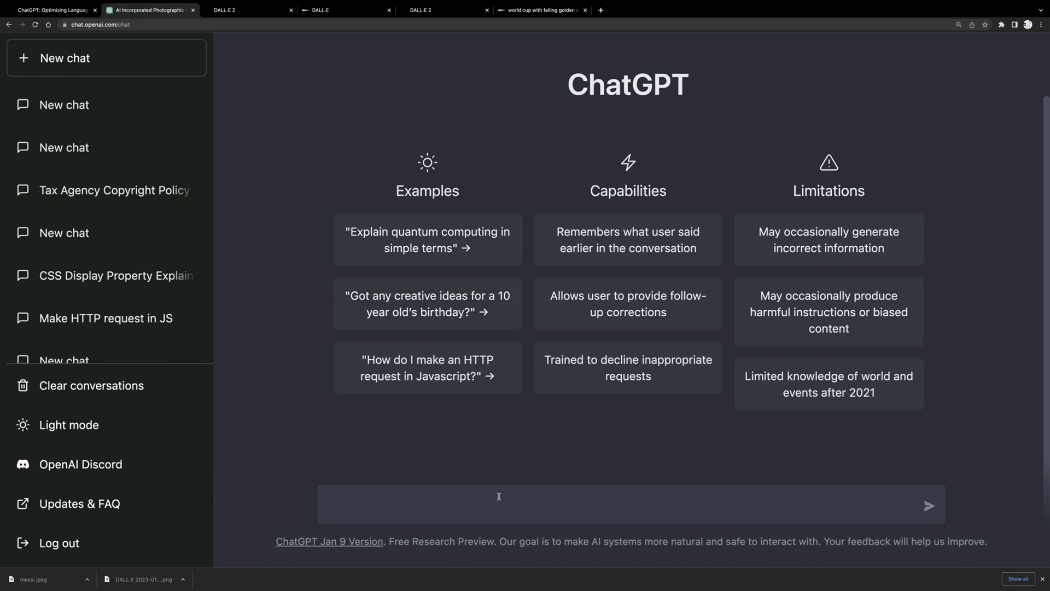
{"action": "left_click", "coordinate": [446, 11]}
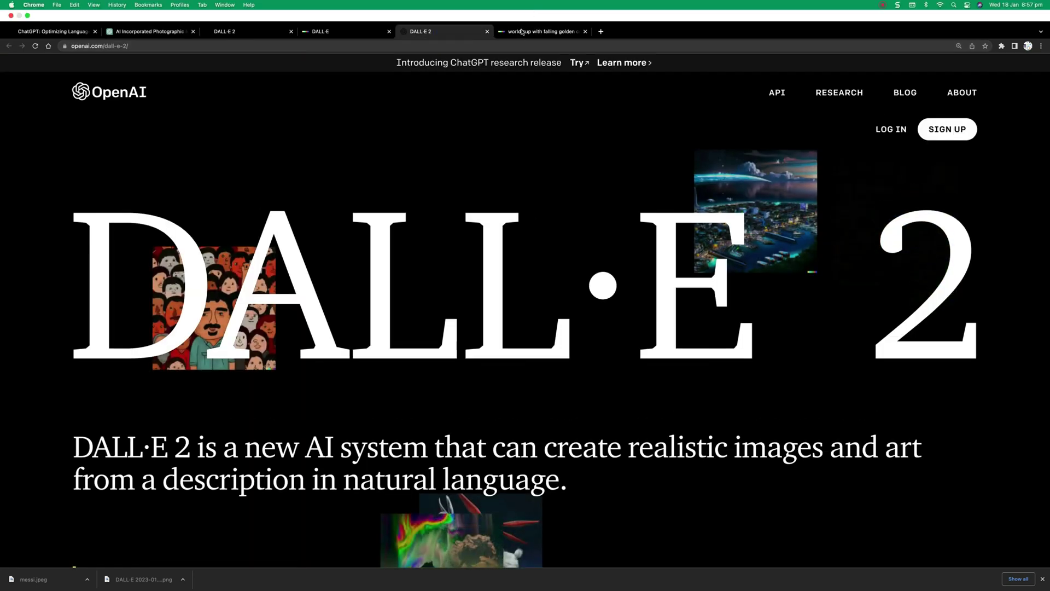
{"action": "left_click", "coordinate": [528, 10]}
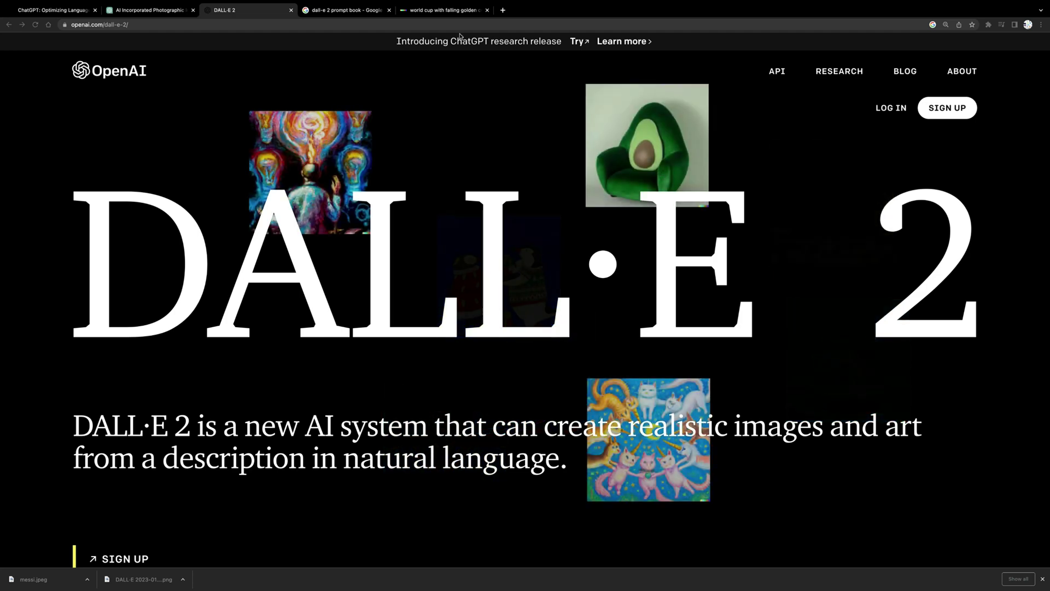
Open The DALL·E 2 Prompt Book on Dallery Gallery from the search results and read which guides it contains
{"action": "key", "text": "ctrl+Tab"}
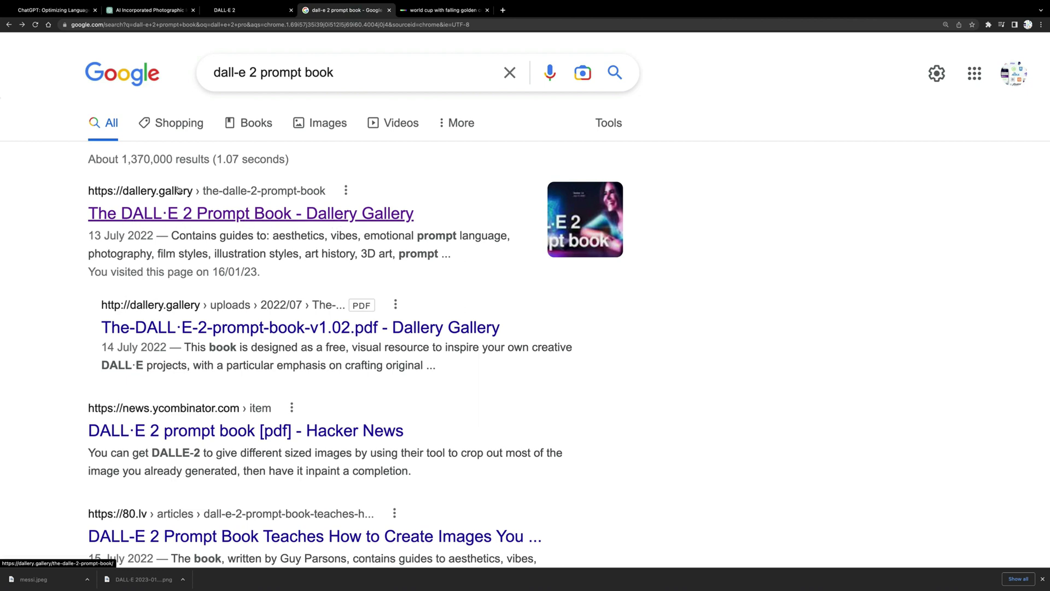
{"action": "triple_click", "coordinate": [359, 73]}
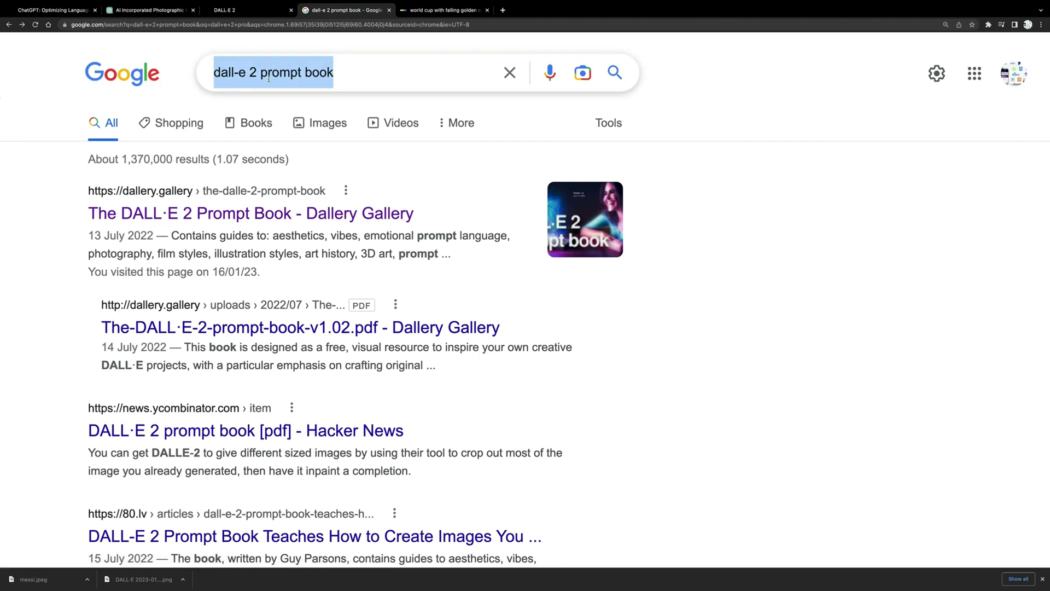
{"action": "left_click", "coordinate": [139, 217]}
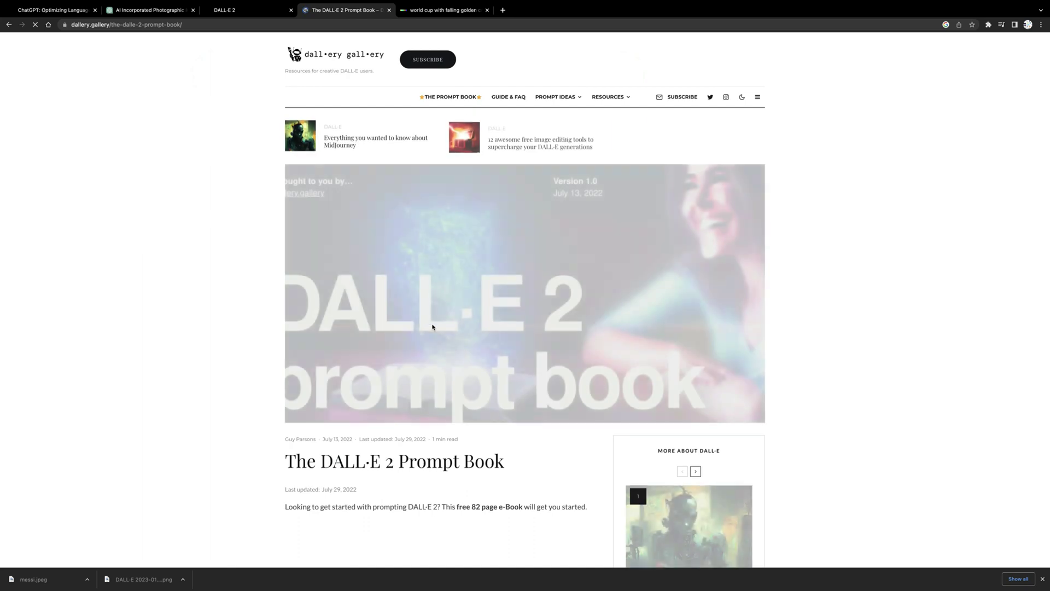
{"action": "scroll", "coordinate": [235, 354], "scroll_direction": "down", "scroll_amount": 7}
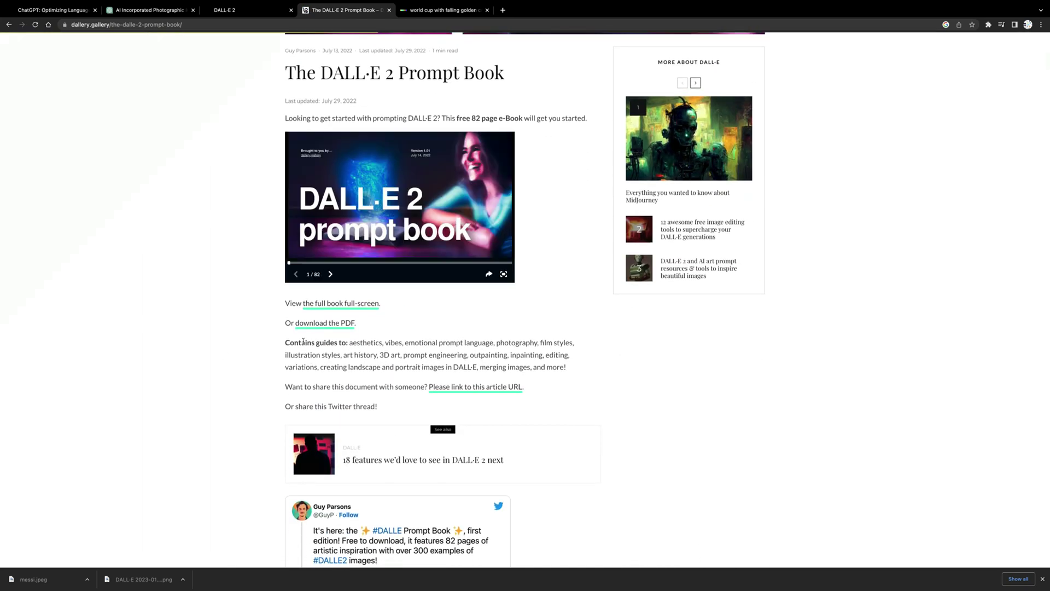
{"action": "left_click_drag", "start_coordinate": [283, 342], "coordinate": [437, 361]}
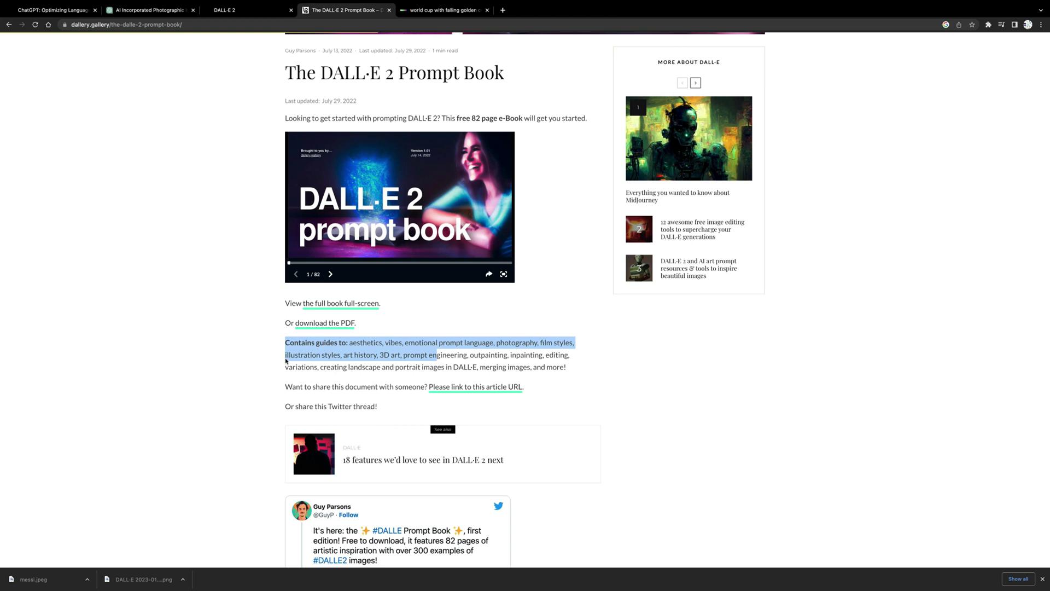
Preview the prompt book in full screen, advance to its second page and return to the article
{"action": "left_click", "coordinate": [504, 275]}
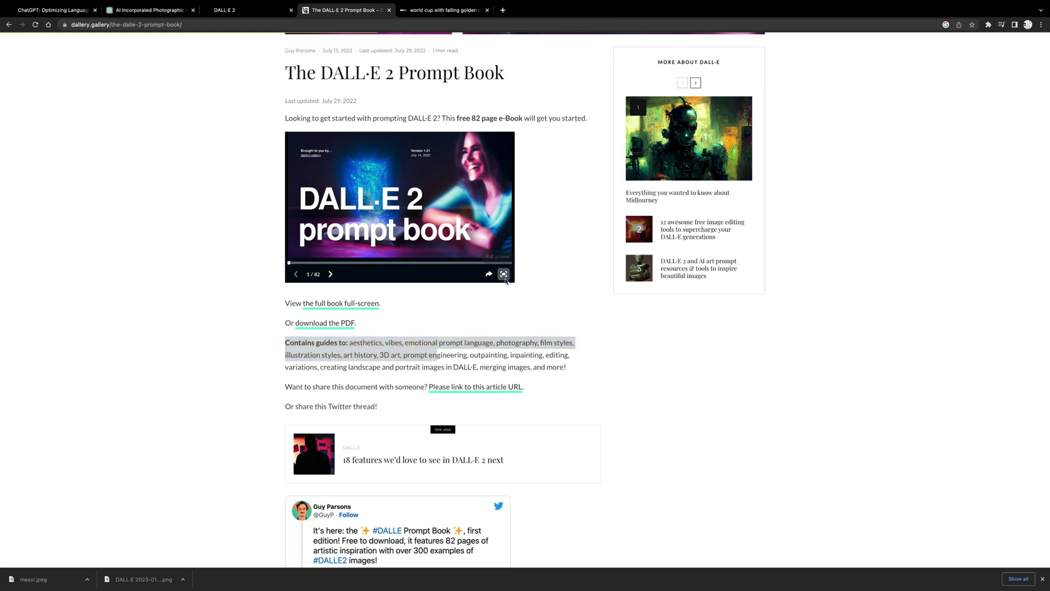
{"action": "key", "text": "Right"}
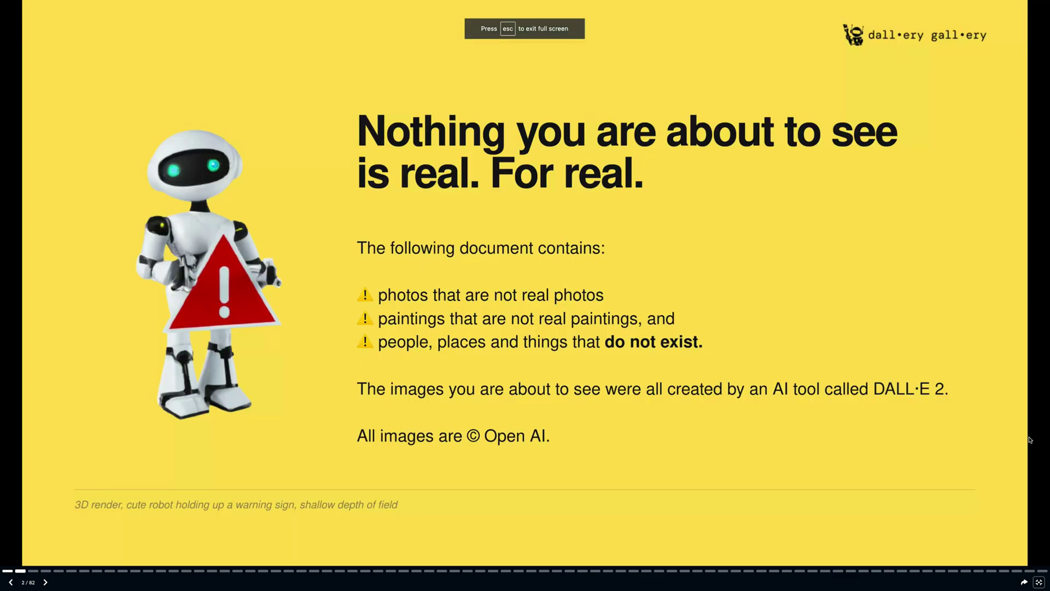
{"action": "key", "text": "Escape"}
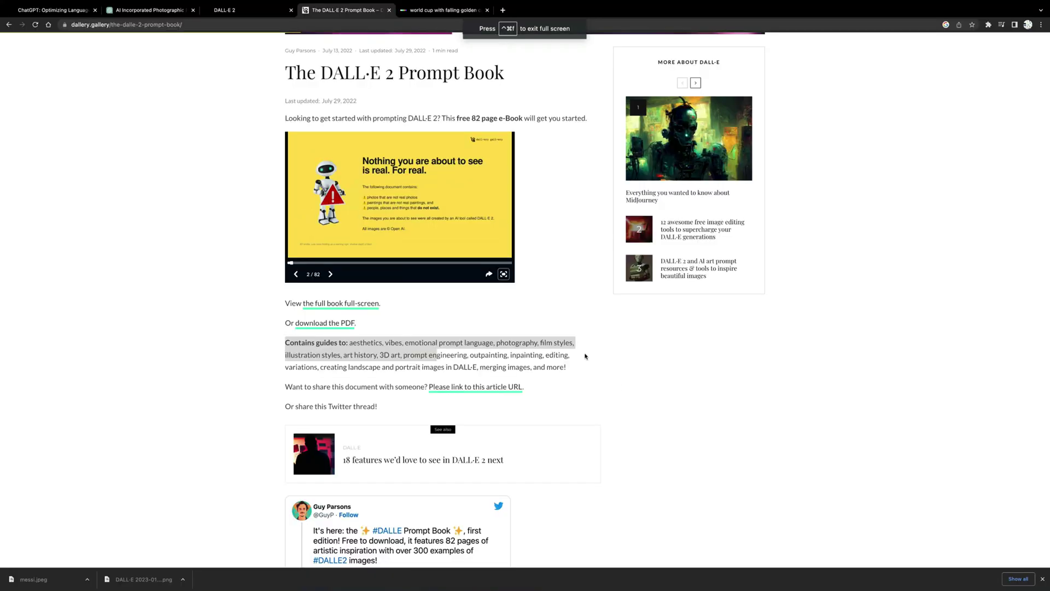
{"action": "scroll", "coordinate": [354, 436], "scroll_direction": "up", "scroll_amount": 1}
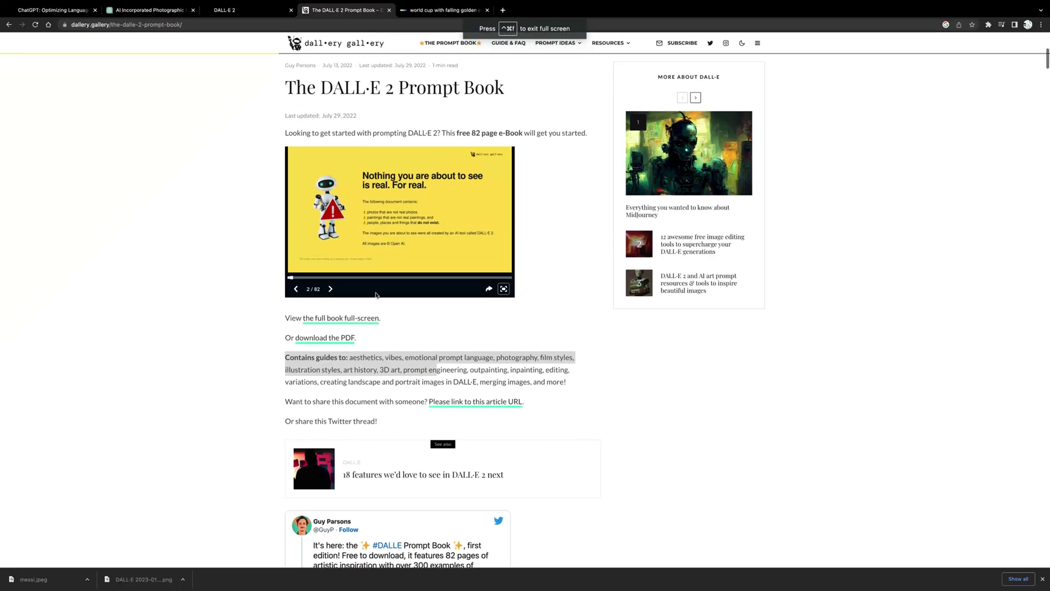
Return to DALL·E and replace the image description with "Panda chasing a scared fox, on a field, dawn"
{"action": "left_click", "coordinate": [440, 11]}
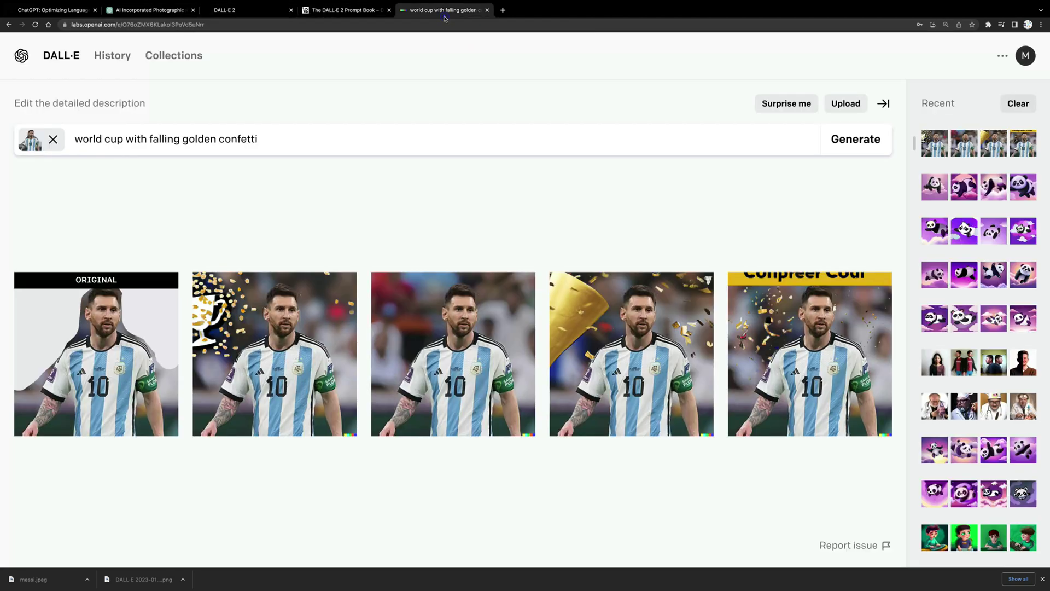
{"action": "triple_click", "coordinate": [282, 143]}
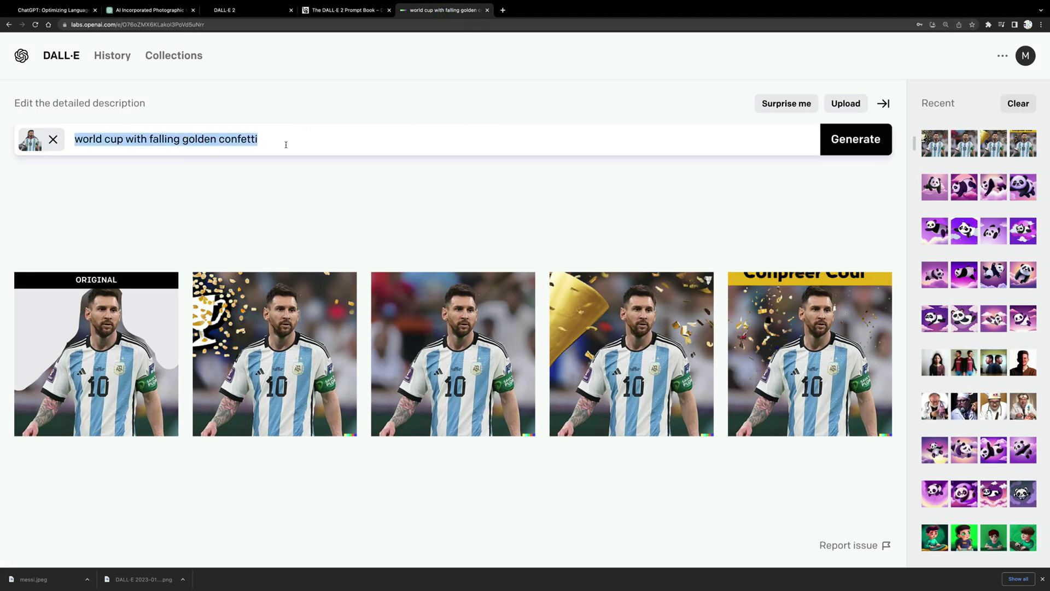
{"action": "key", "text": "BackSpace"}
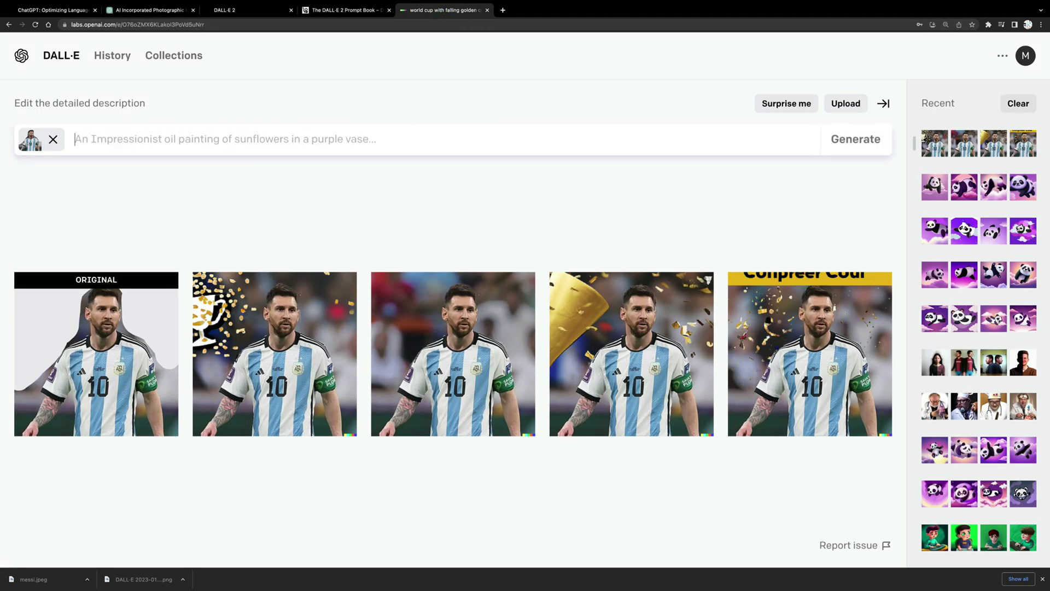
{"action": "type", "text": "P"}
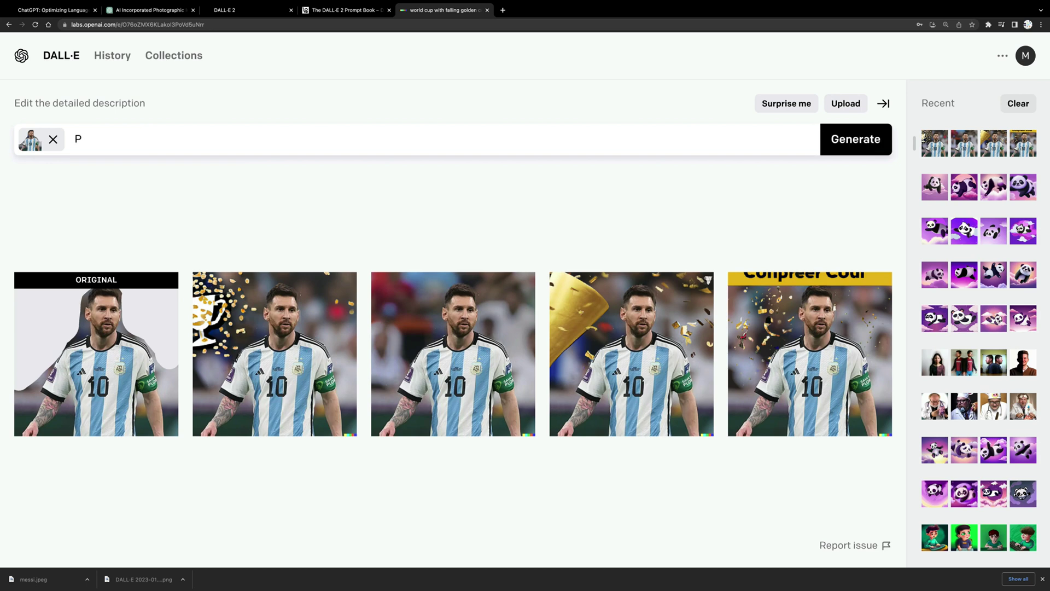
{"action": "type", "text": "anda chasing a scaerd fox"}
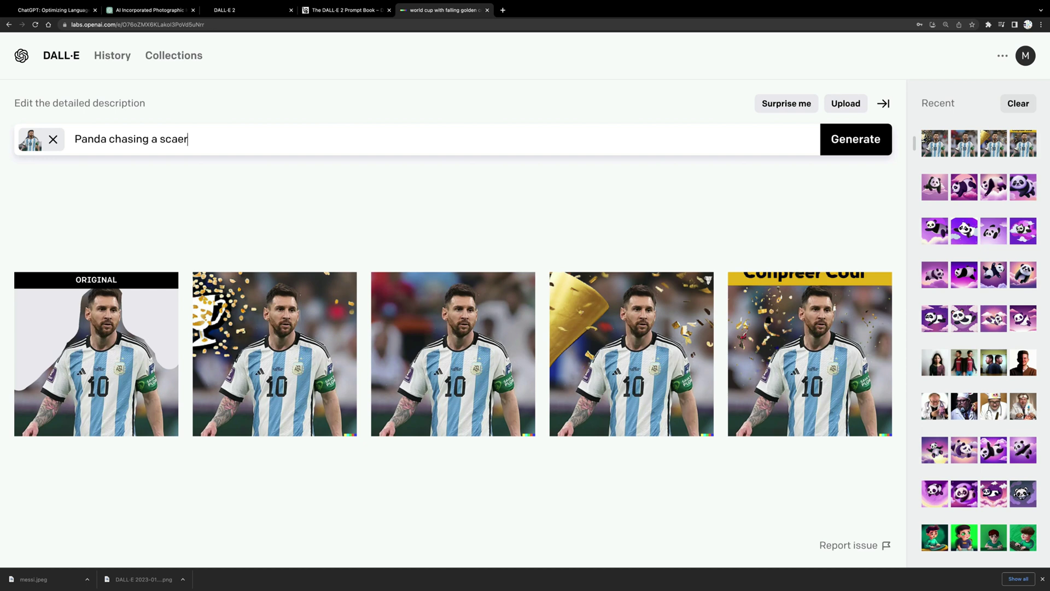
{"action": "key", "text": "BackSpace"}
{"action": "key", "text": "BackSpace"}
{"action": "key", "text": "BackSpace"}
{"action": "key", "text": "BackSpace"}
{"action": "key", "text": "BackSpace"}
{"action": "key", "text": "BackSpace"}
{"action": "key", "text": "BackSpace"}
{"action": "type", "text": "red fox, on a field, dawn"}
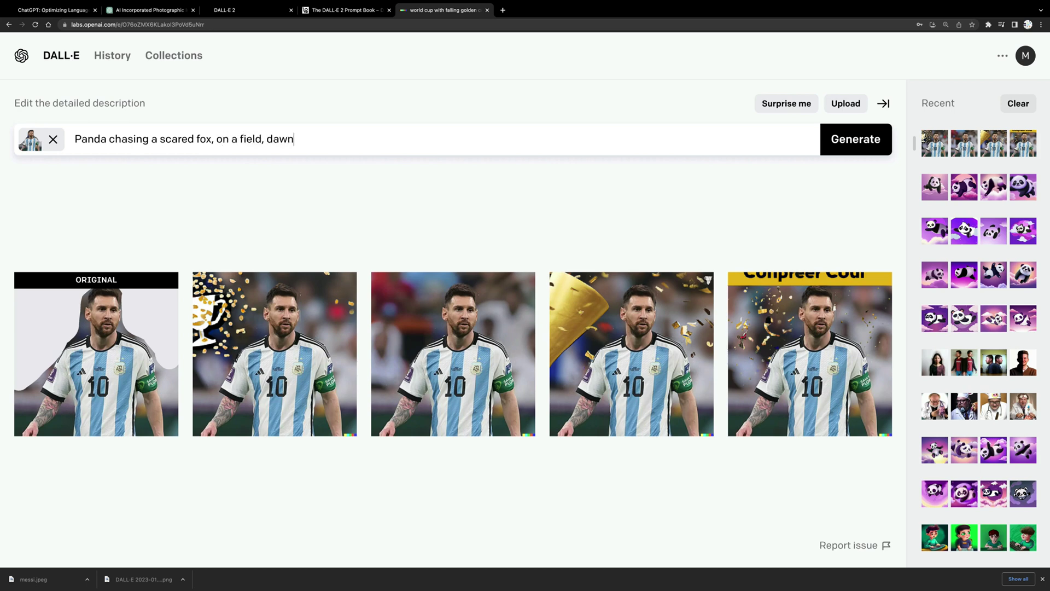
Add "photorealistic, shadowy" to the description, correct the misspelled word and generate images
{"action": "type", "text": ", phtorealistic, shadowy"}
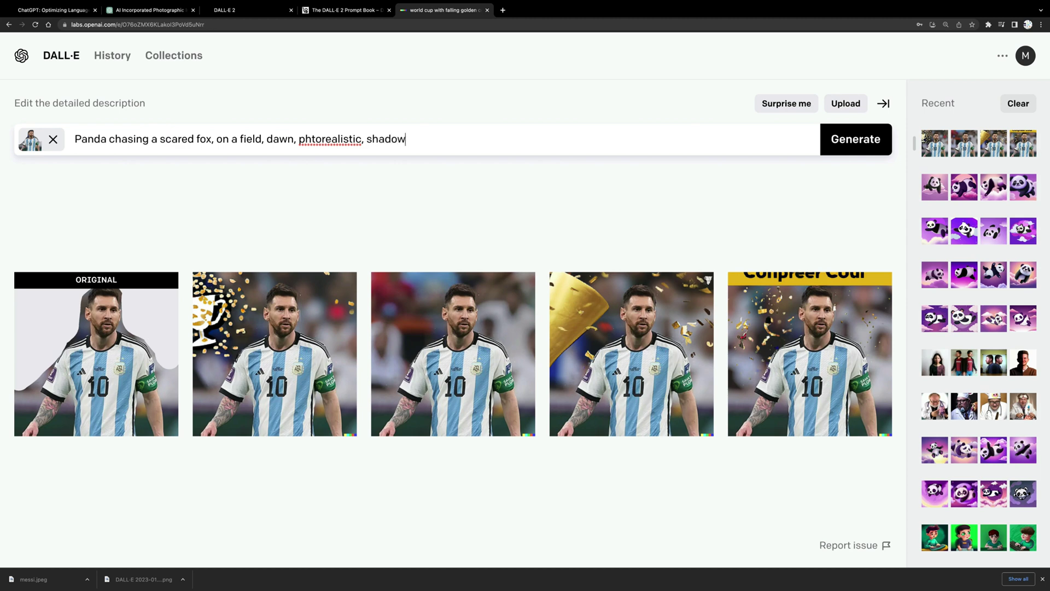
{"action": "right_click", "coordinate": [314, 139]}
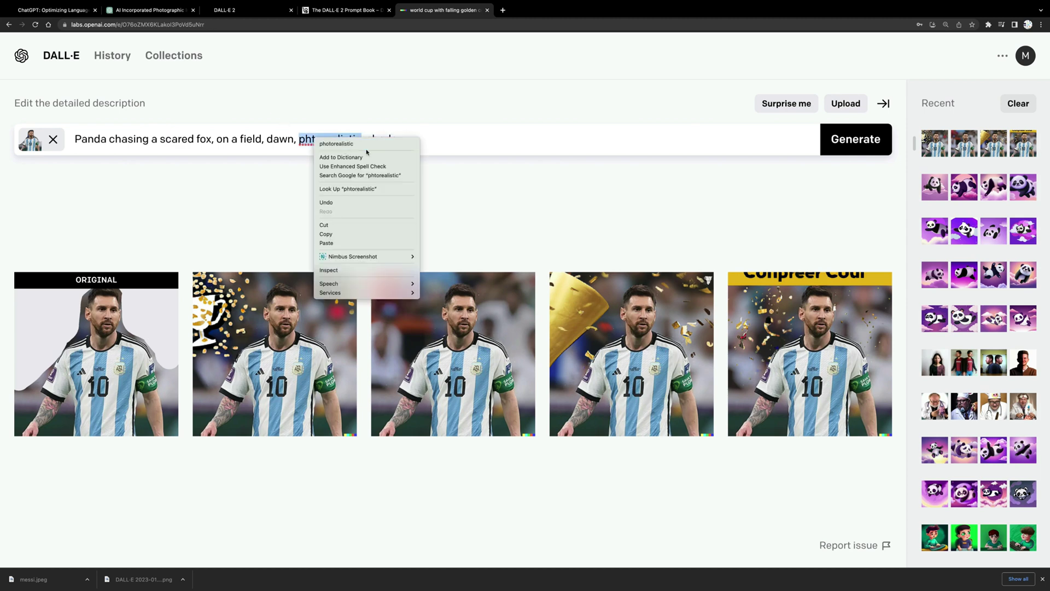
{"action": "left_click", "coordinate": [363, 145]}
{"action": "key", "text": "ctrl+a"}
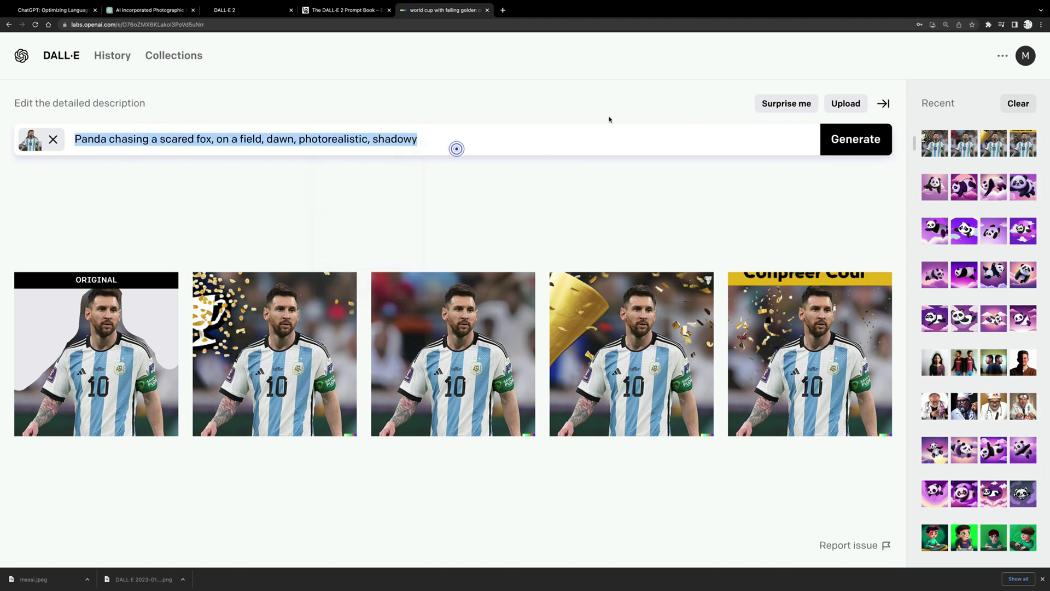
{"action": "left_click", "coordinate": [856, 139]}
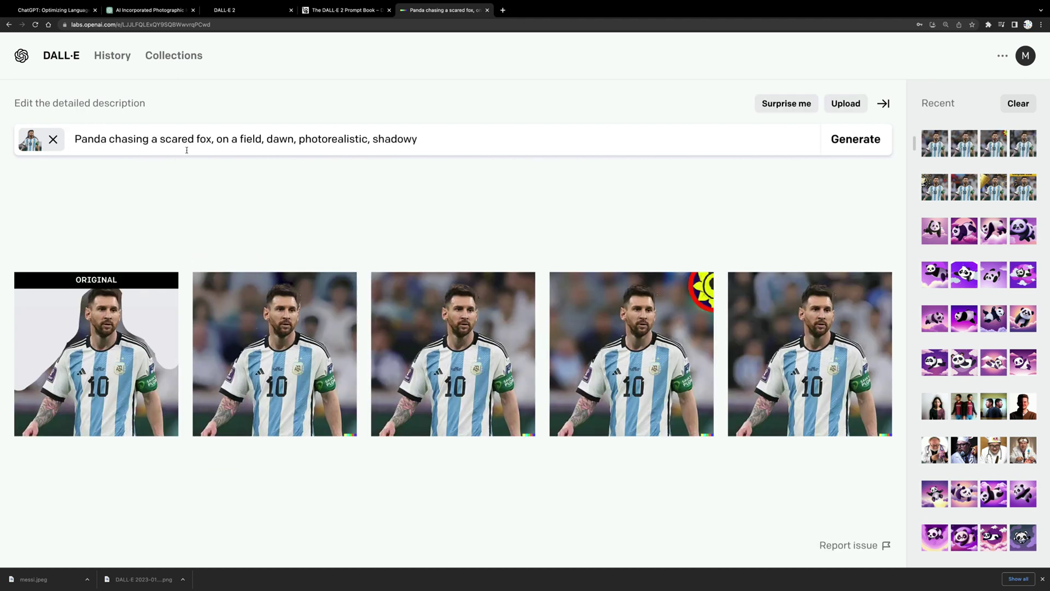
Remove the attached player photo from the prompt and generate images from the same panda and fox description alone
{"action": "left_click", "coordinate": [53, 139]}
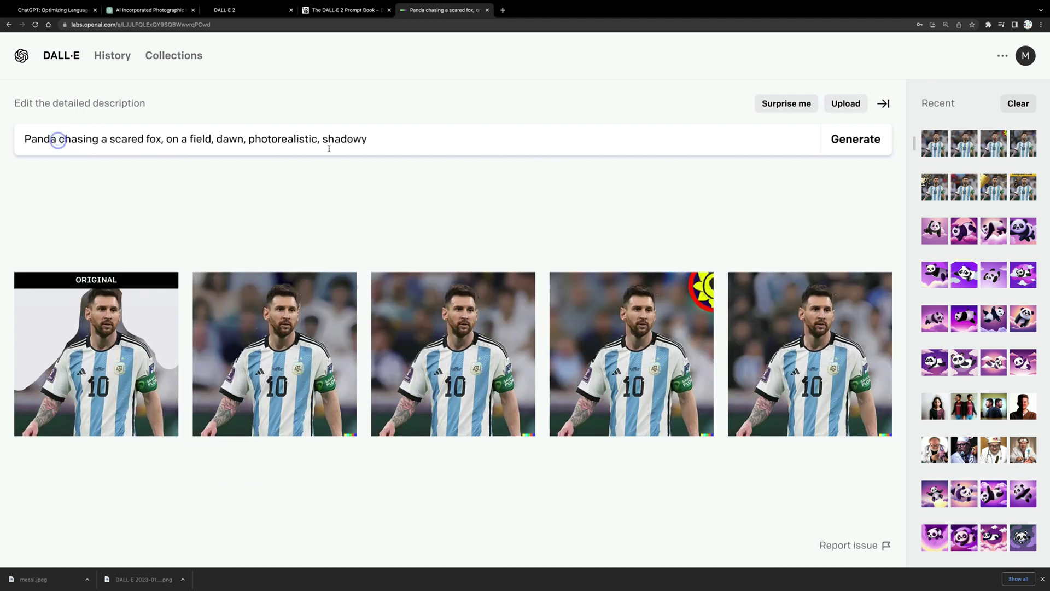
{"action": "triple_click", "coordinate": [401, 137]}
{"action": "key", "text": "ctrl+c"}
{"action": "key", "text": "BackSpace"}
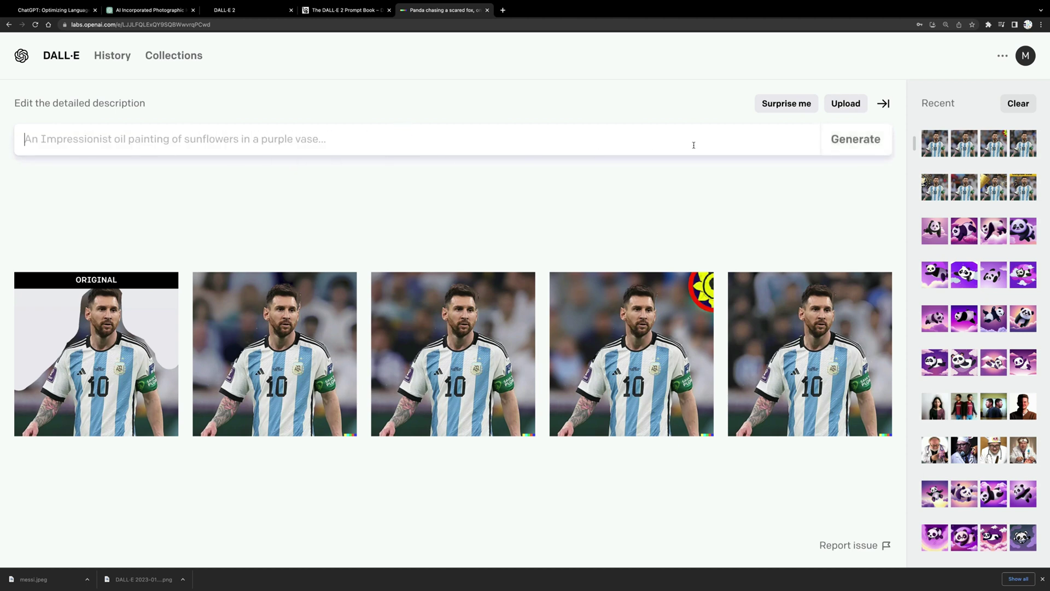
{"action": "key", "text": "ctrl+v"}
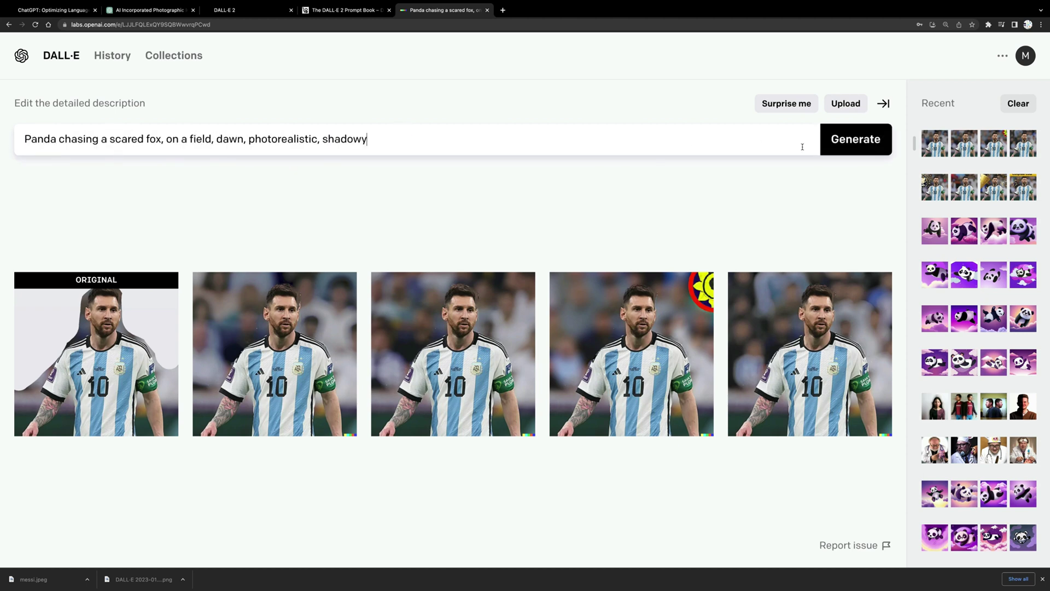
{"action": "left_click", "coordinate": [857, 150]}
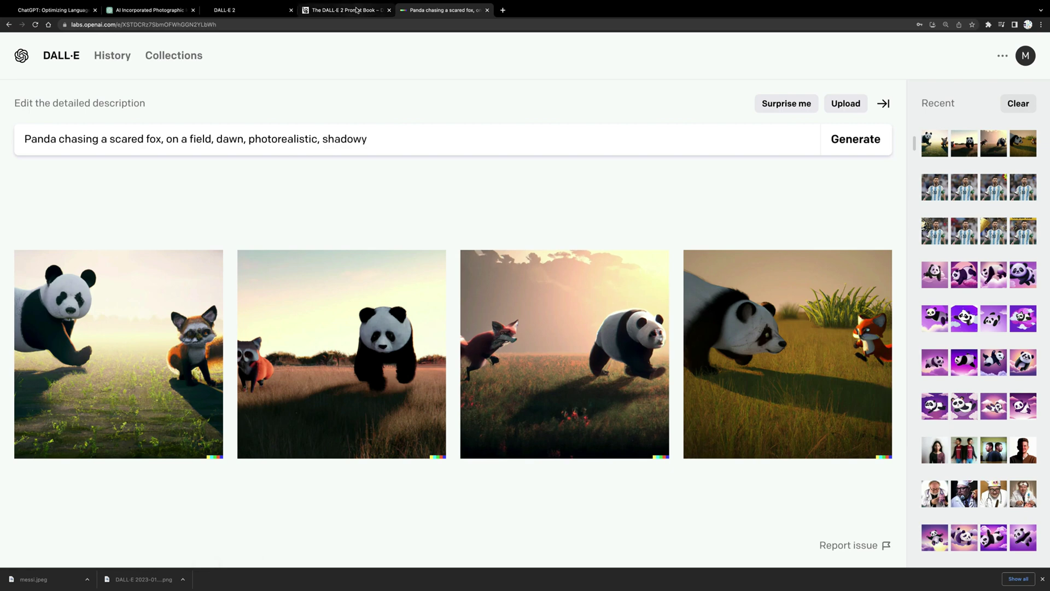
Go back to the prompt book article and view the embedded book's current page in full screen
{"action": "left_click", "coordinate": [356, 10]}
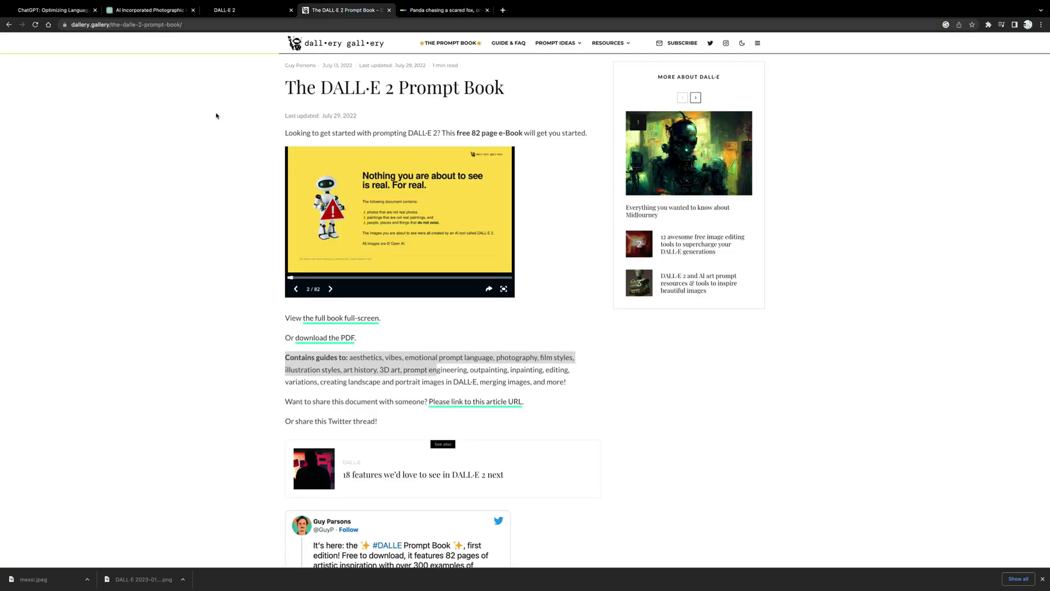
{"action": "left_click", "coordinate": [504, 289]}
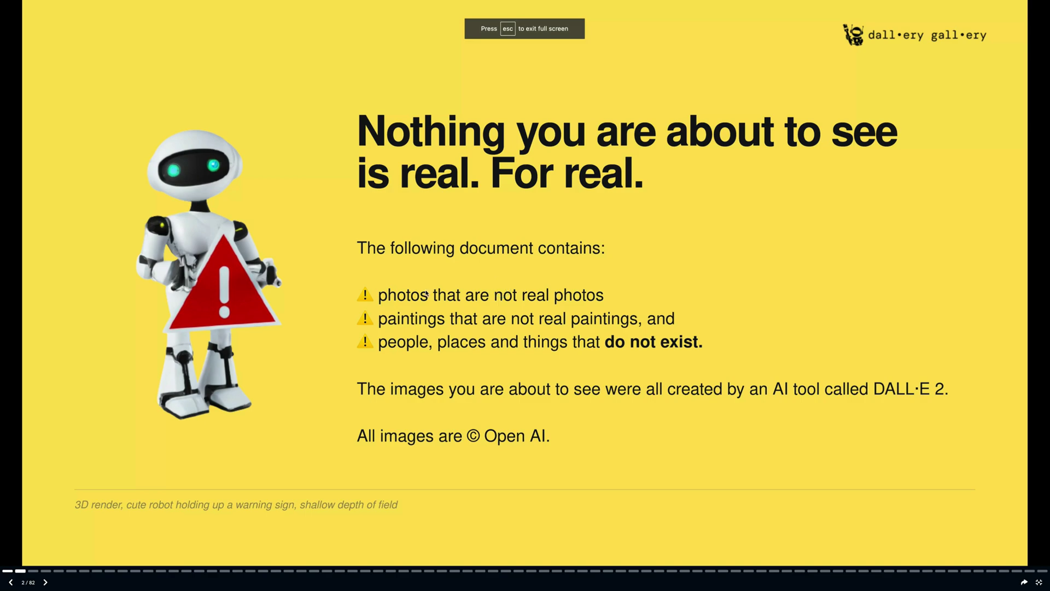
{"action": "key", "text": "Escape"}
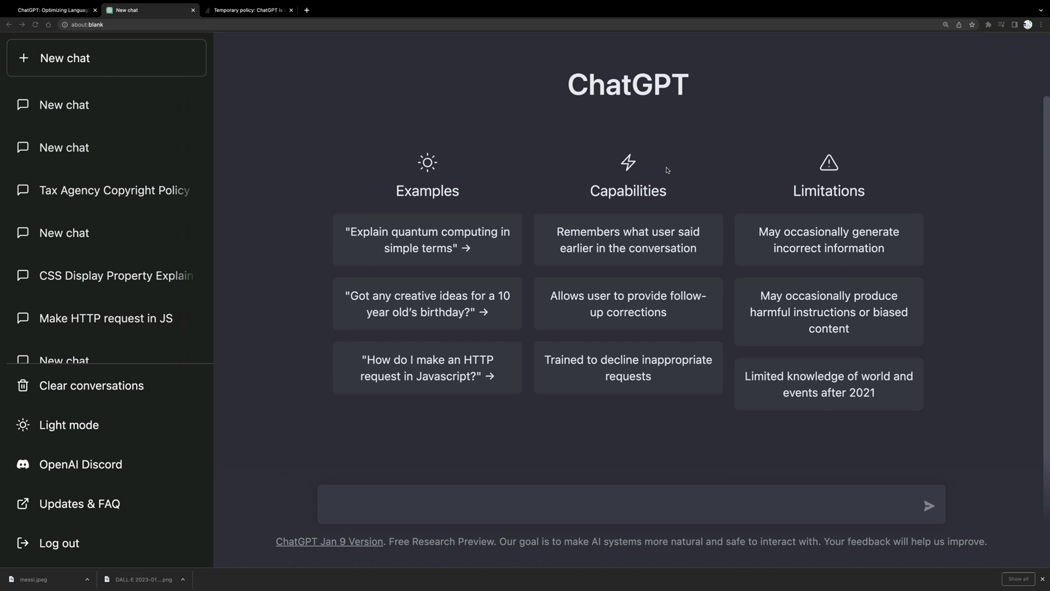
Read the Stack Overflow post "Temporary policy: ChatGPT is banned", highlighting the reasons for the ban and the sanctions
{"action": "left_click", "coordinate": [237, 11]}
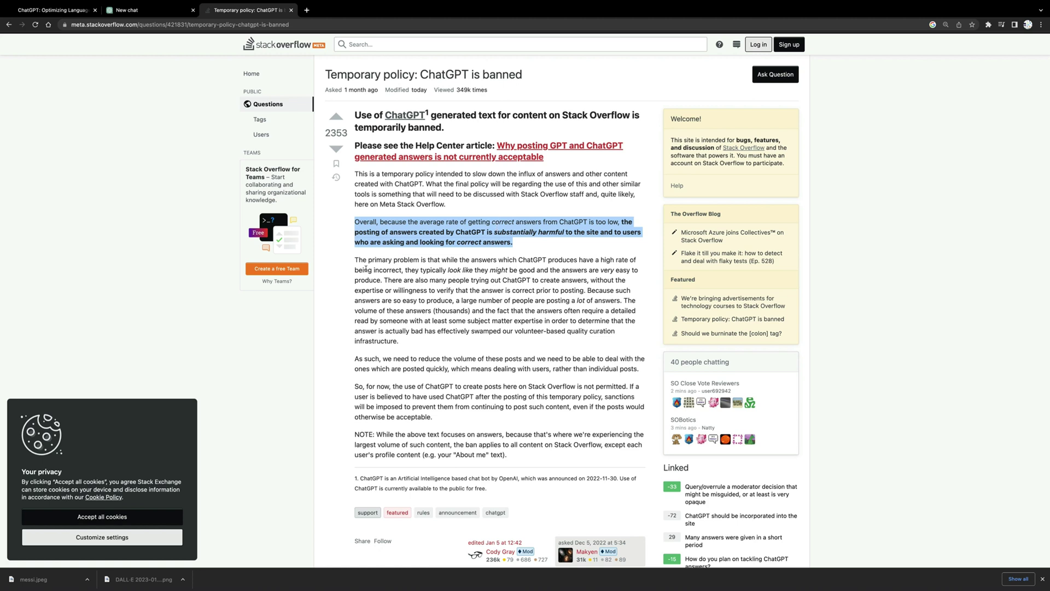
{"action": "left_click_drag", "start_coordinate": [359, 260], "coordinate": [472, 290]}
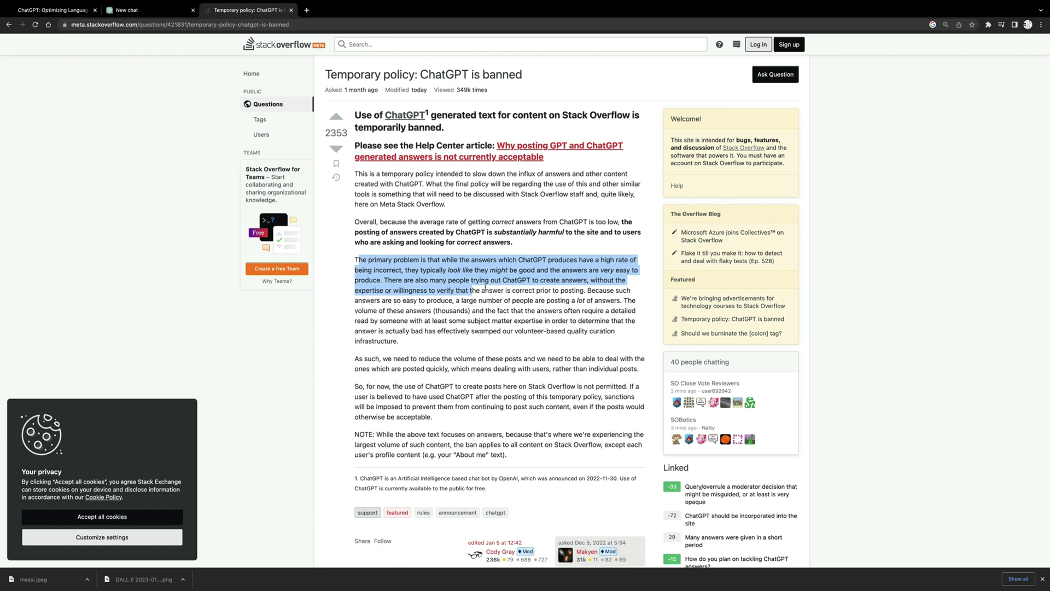
{"action": "left_click", "coordinate": [413, 302]}
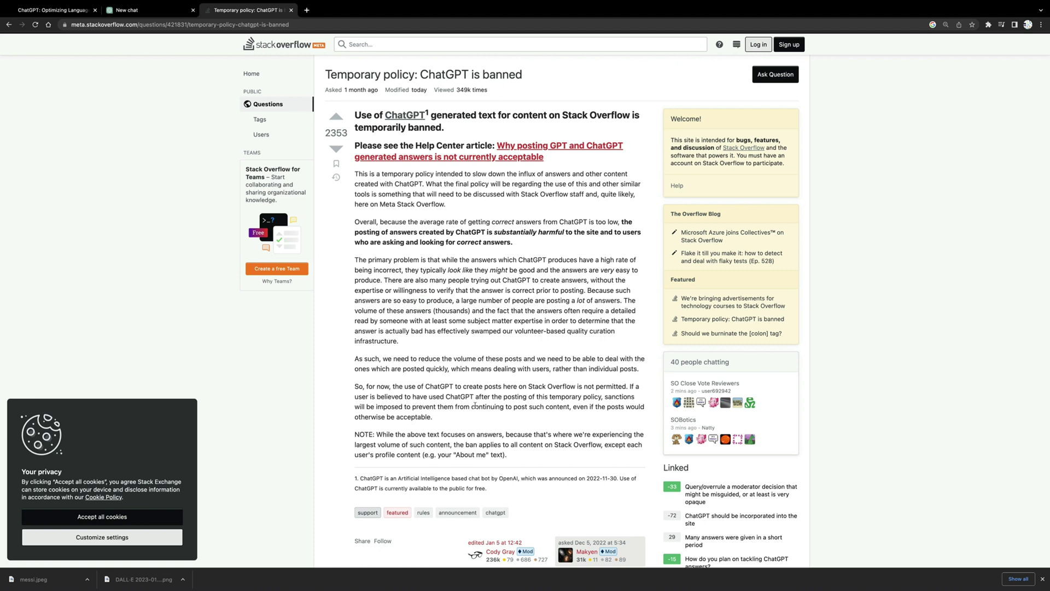
{"action": "left_click_drag", "start_coordinate": [433, 418], "coordinate": [353, 275]}
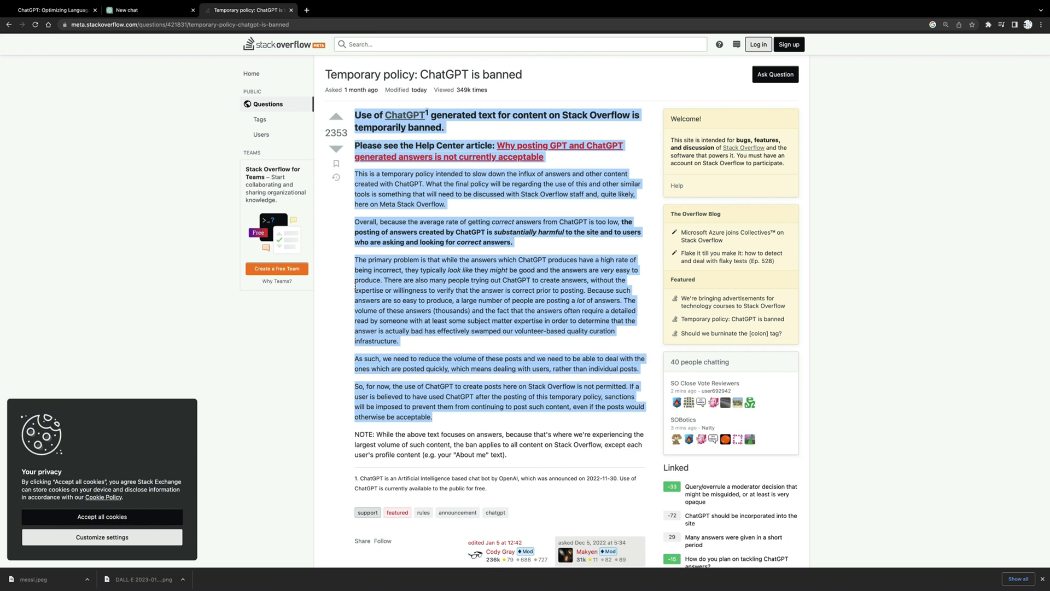
{"action": "left_click", "coordinate": [556, 342]}
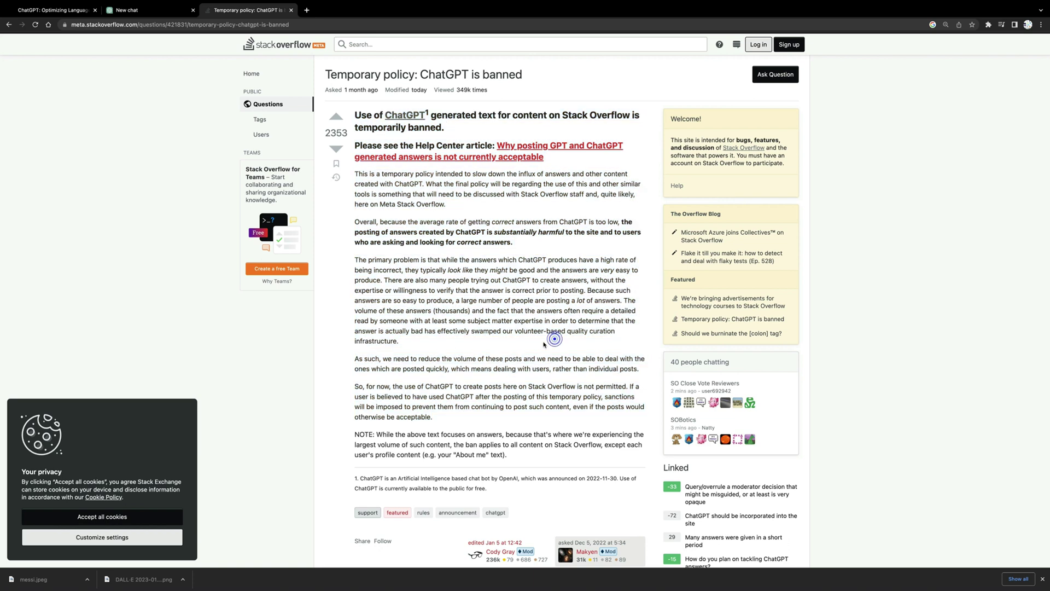